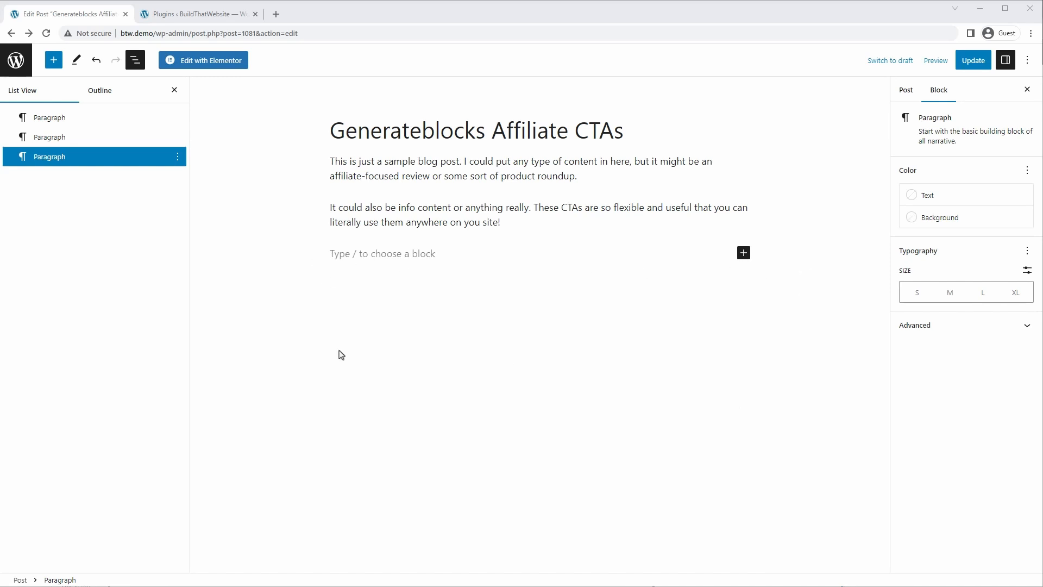
Insert a GenerateBlocks Container block in the empty paragraph below the second text paragraph and dismiss the inner-container tip.
left_click(349, 256)
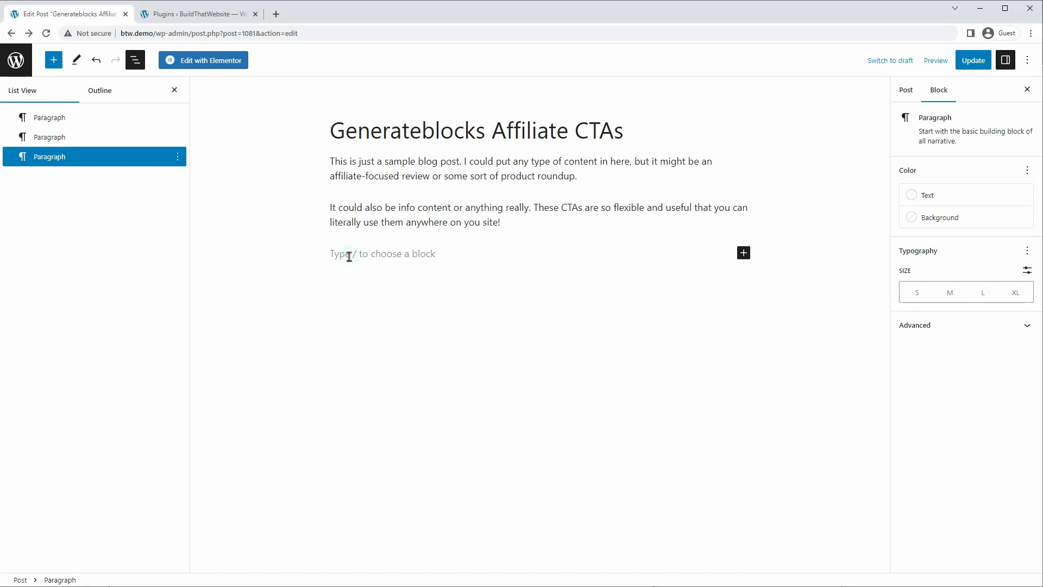
left_click(136, 60)
left_click(136, 60)
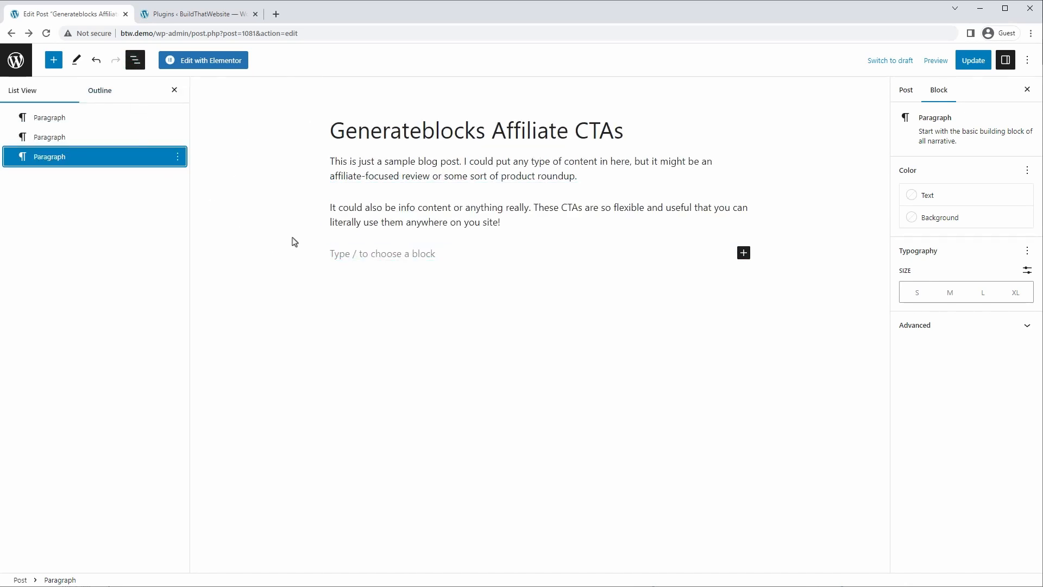
left_click(342, 255)
type("/")
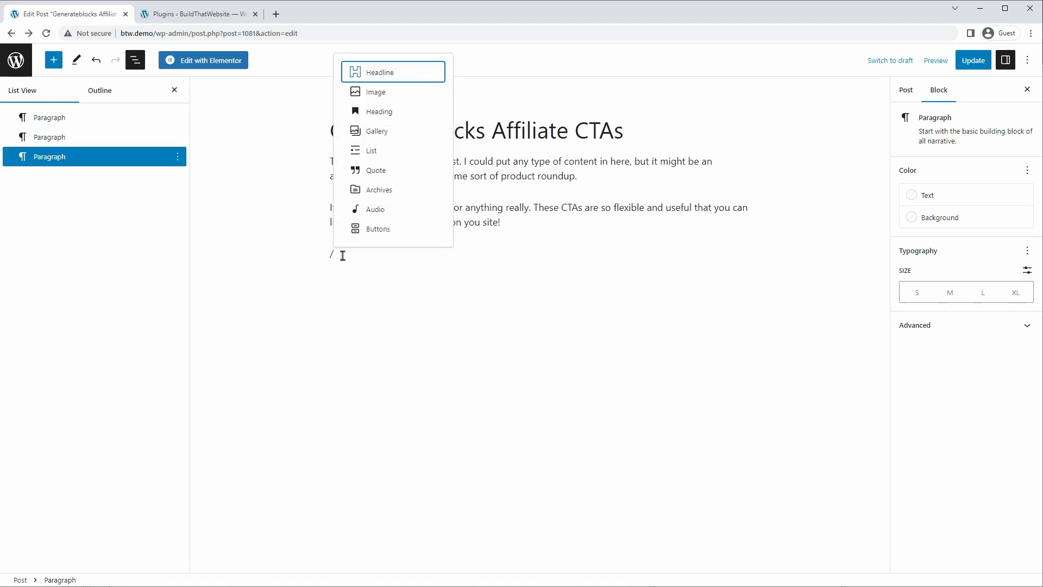
type("gen")
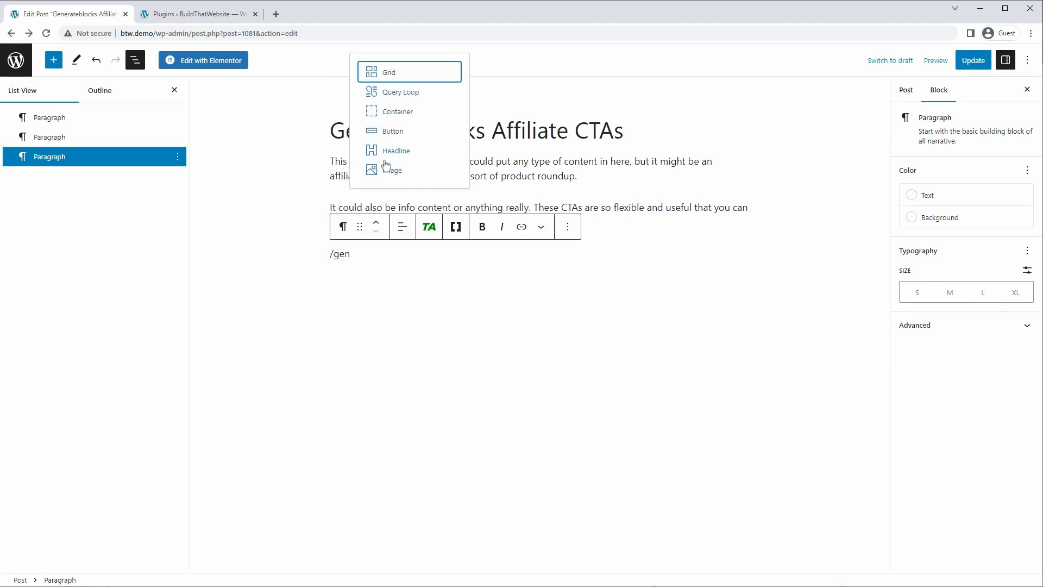
left_click(388, 112)
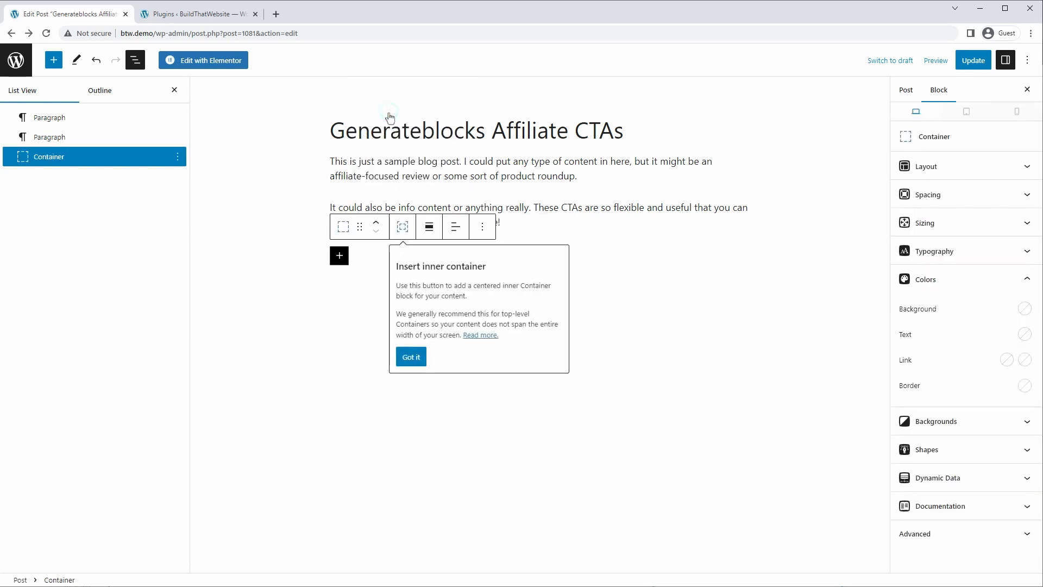
left_click(412, 357)
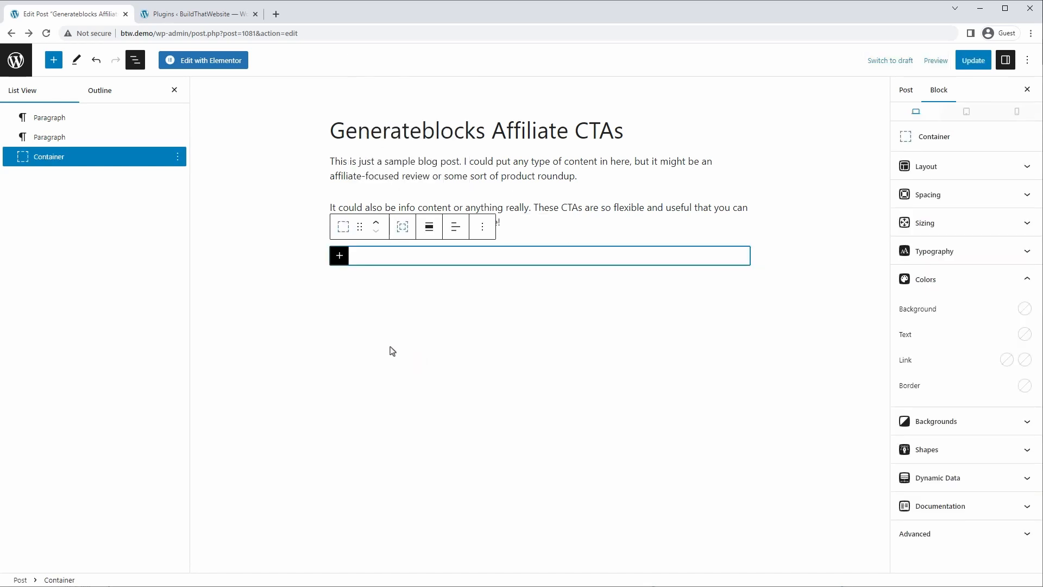
Nest a container inside the outer container and duplicate it twice to get three inner containers.
left_click(340, 255)
left_click(435, 348)
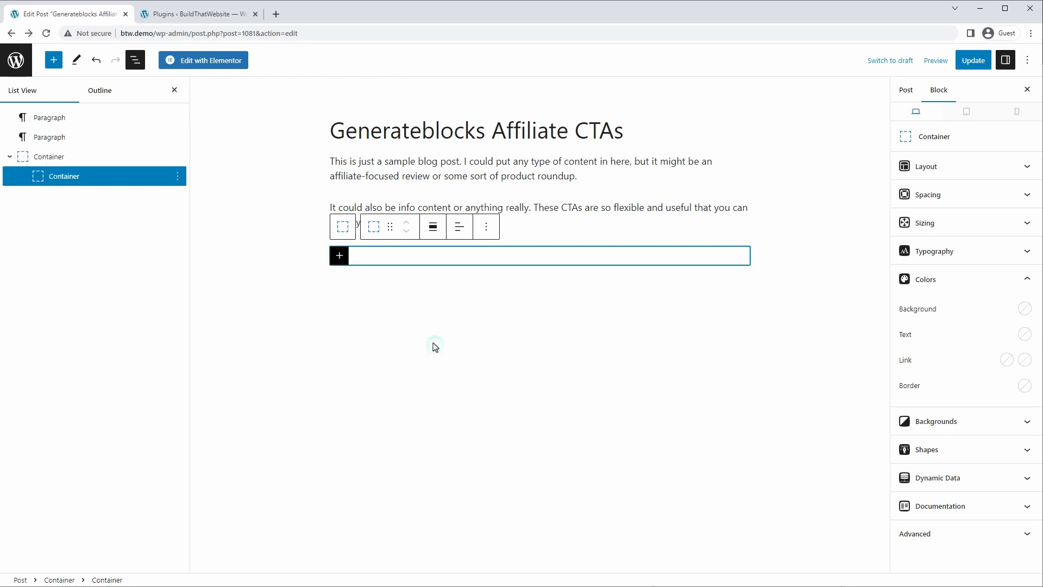
left_click(178, 176)
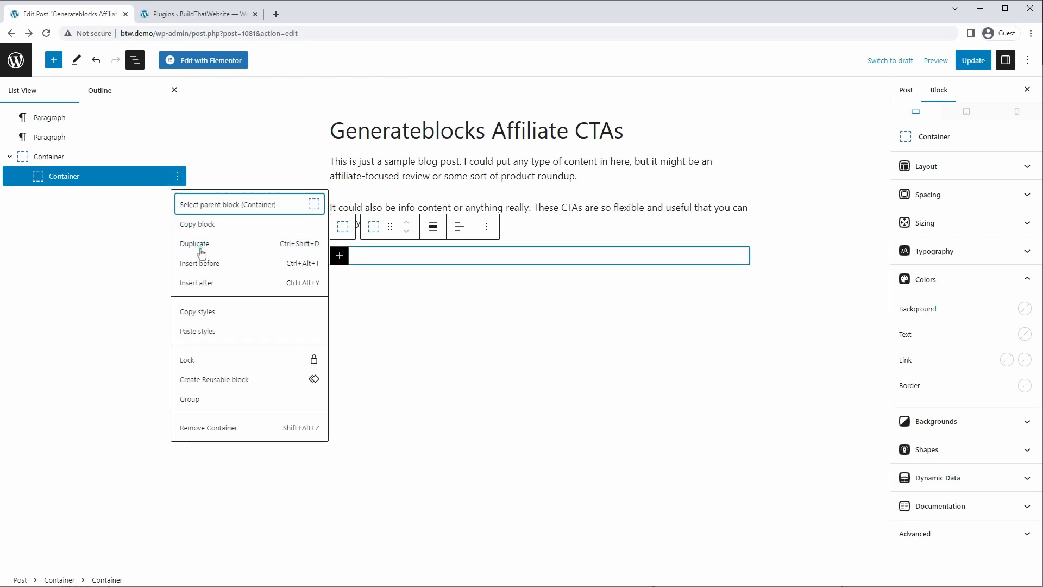
left_click(201, 251)
left_click(178, 196)
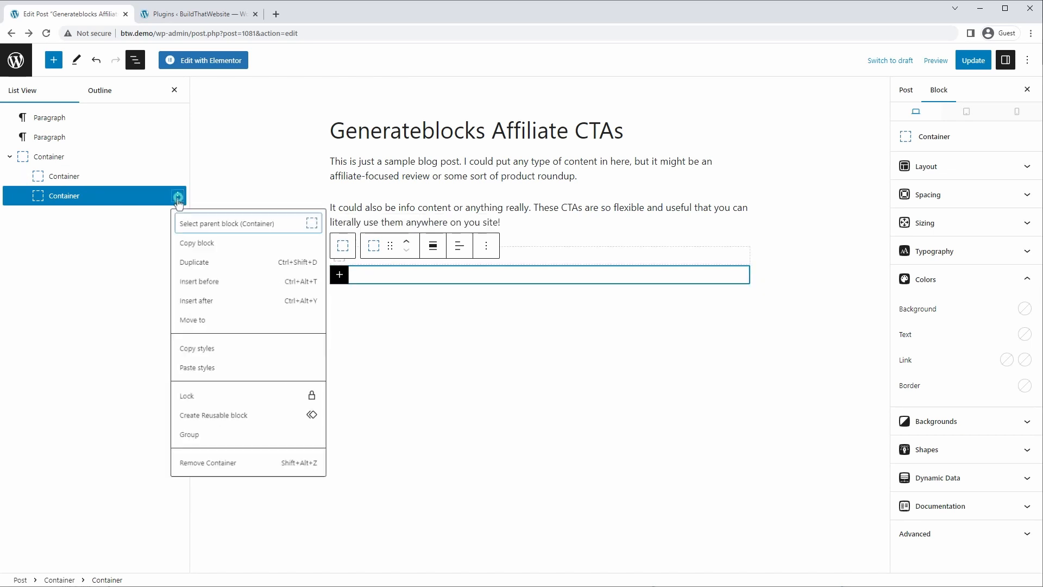
left_click(195, 265)
Insert a GenerateBlocks Image block with the GenerateBlocks logo in the first inner container.
left_click(340, 261)
left_click(339, 263)
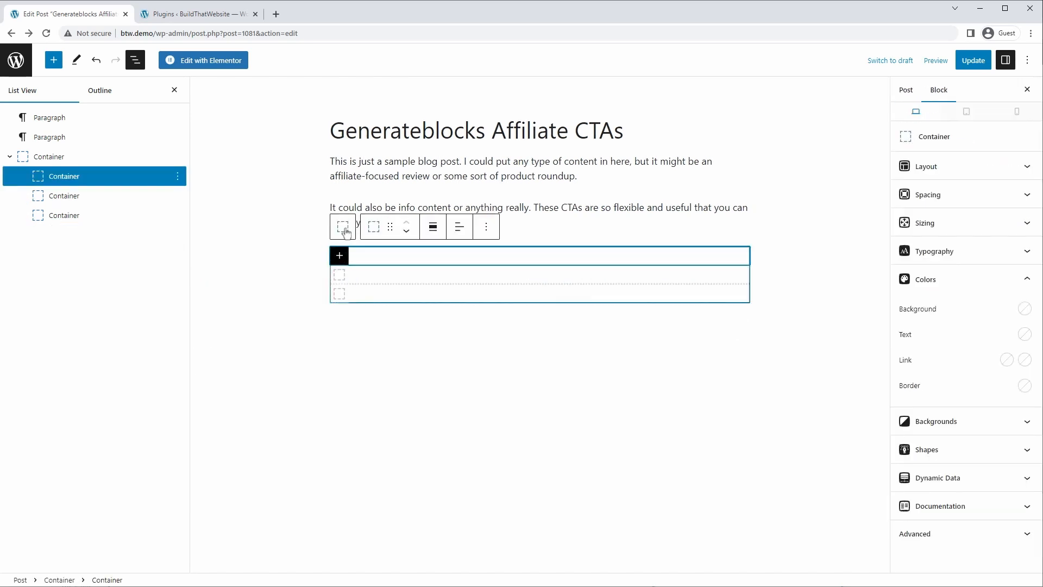
left_click(339, 255)
type("ima")
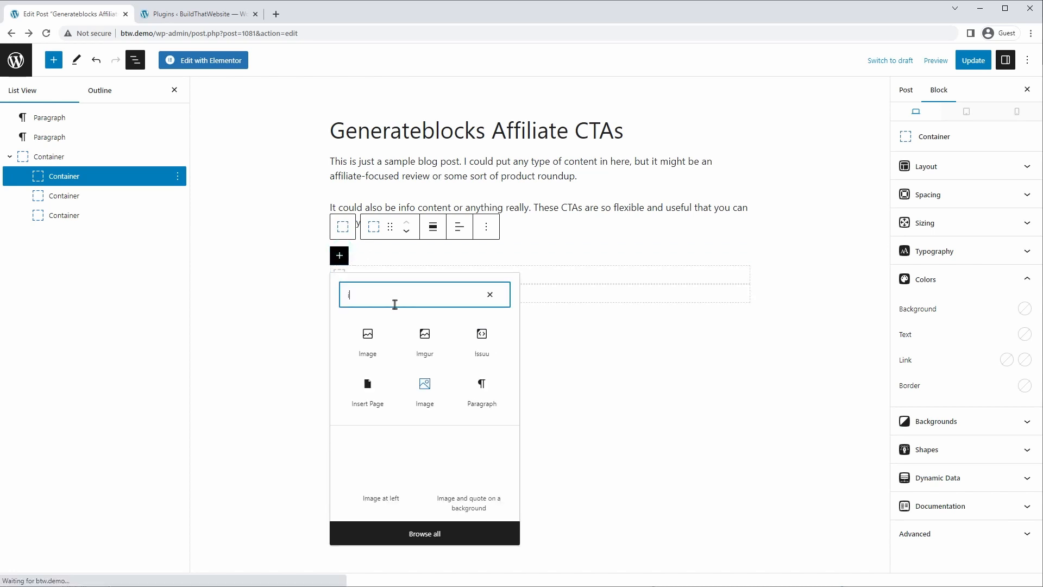
left_click(488, 335)
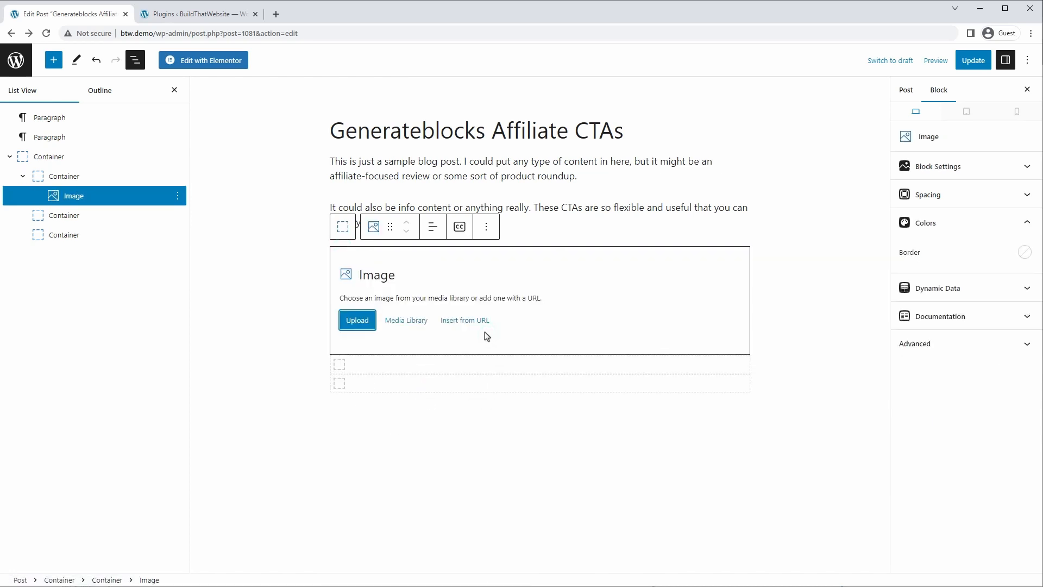
Add a Headline reading "This is the primary headline" to the second inner container and duplicate it as "This is the subheadline".
left_click(370, 363)
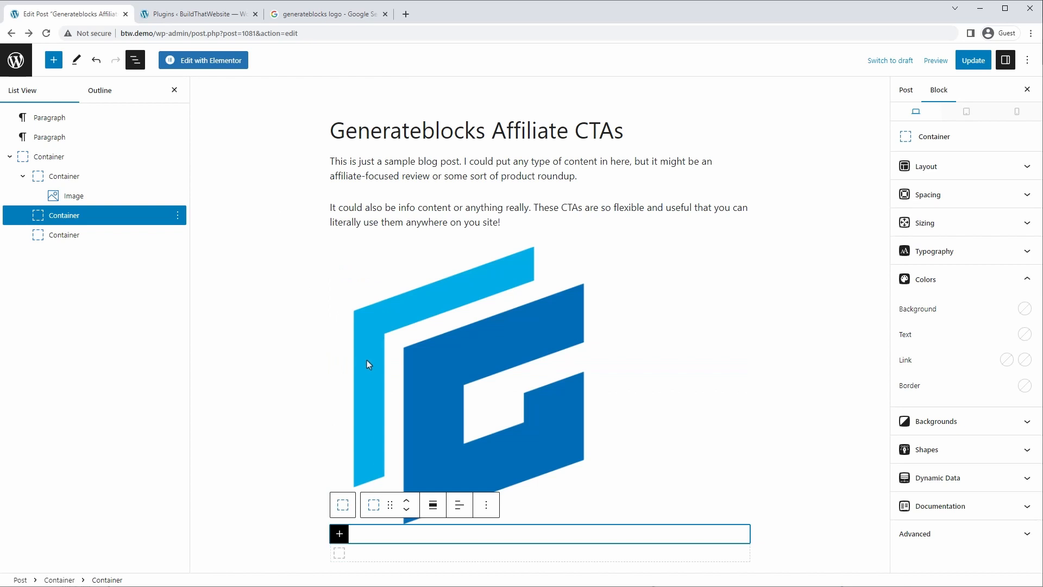
left_click(340, 533)
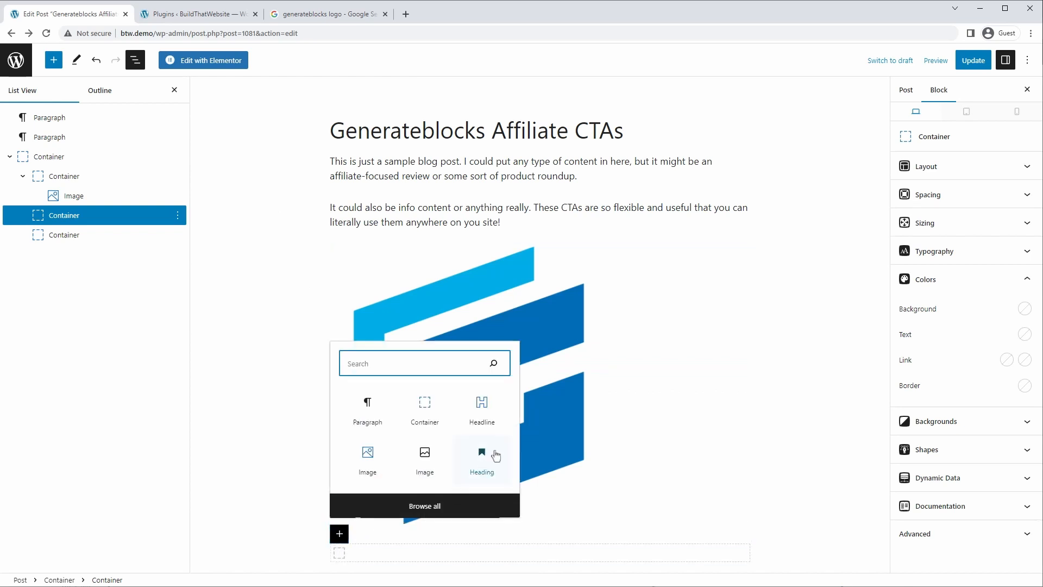
left_click(484, 406)
type("This")
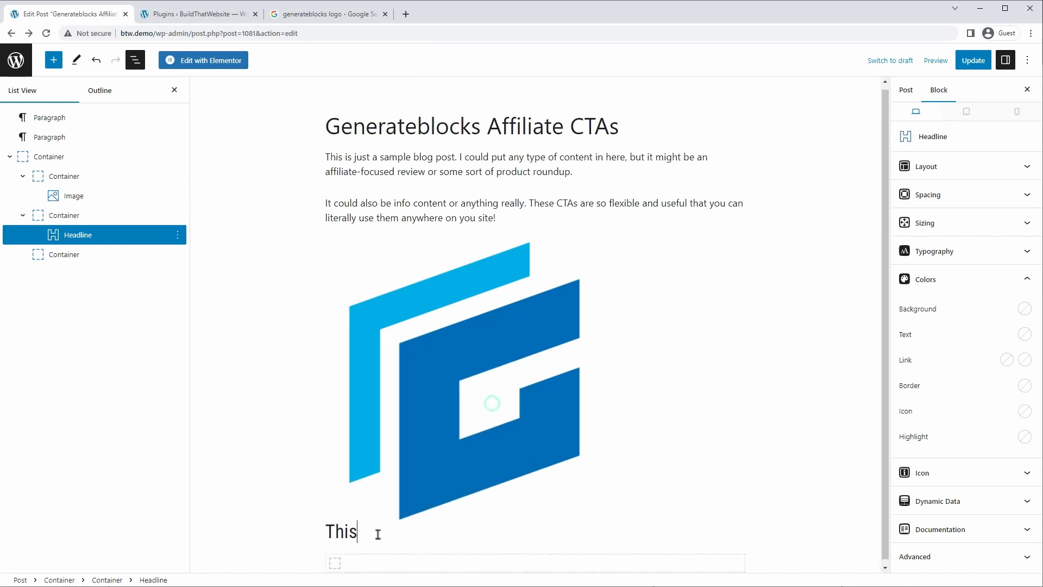
type(" is the primary headline")
left_click(177, 235)
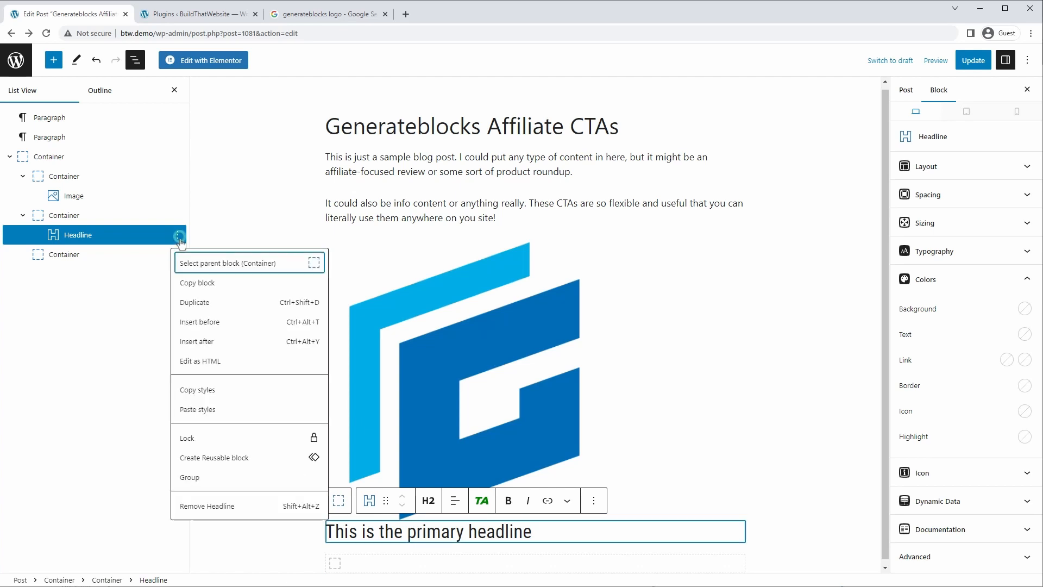
left_click(196, 302)
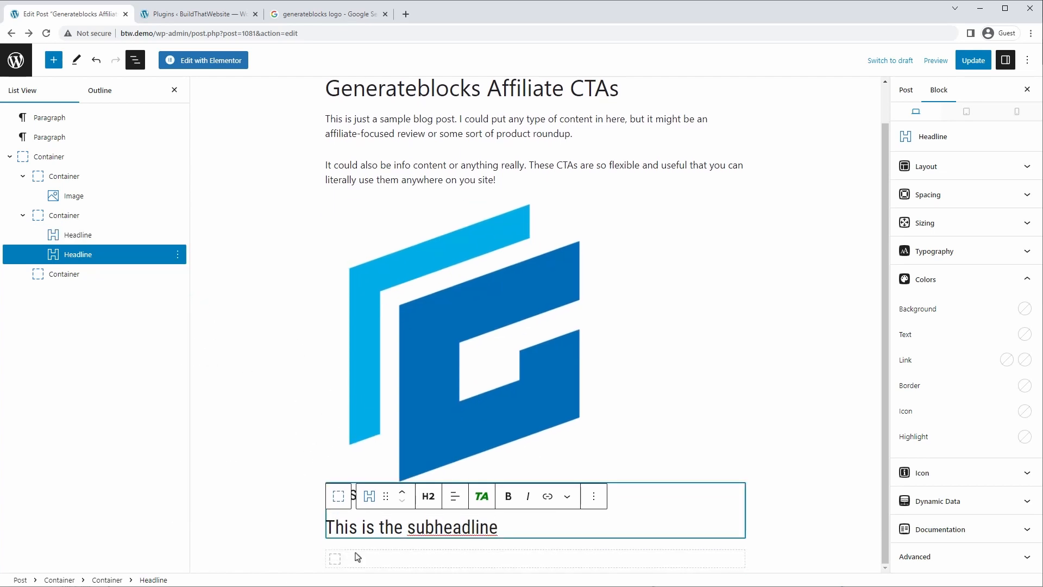
Insert a GenerateBlocks Button labelled "Buy" in the third inner container.
left_click(355, 560)
left_click(335, 560)
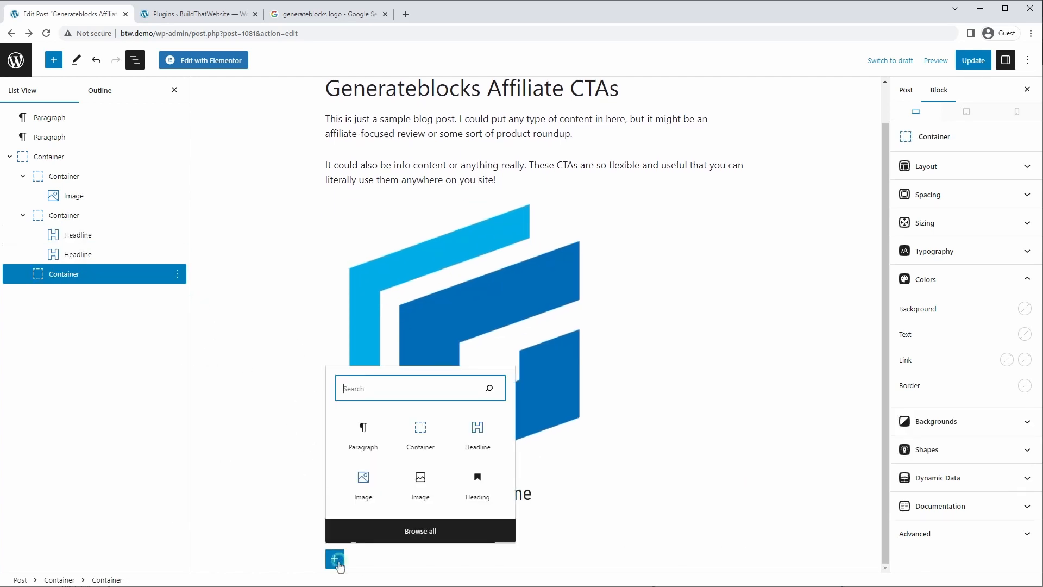
type("butt")
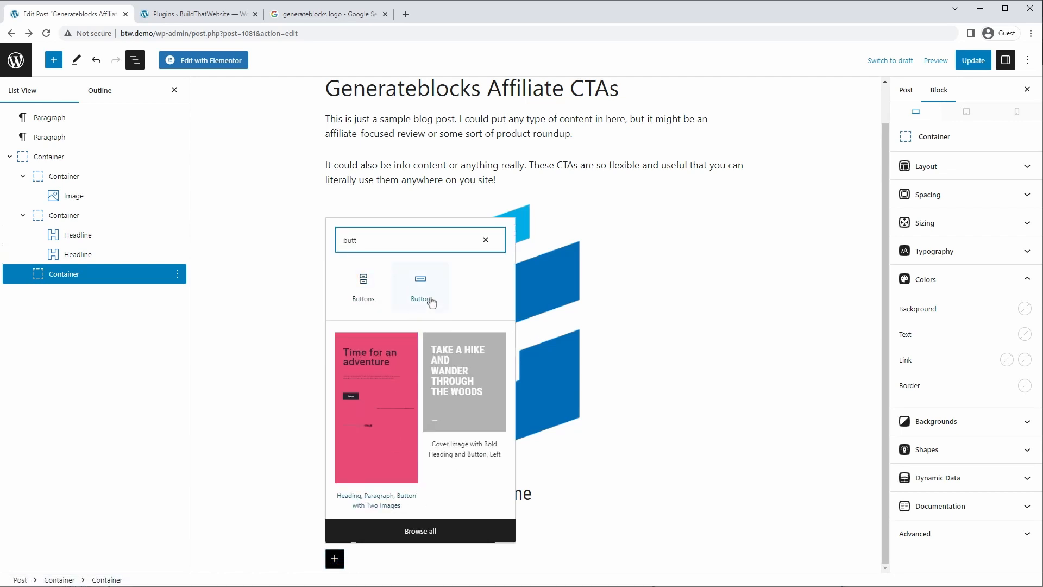
left_click(420, 288)
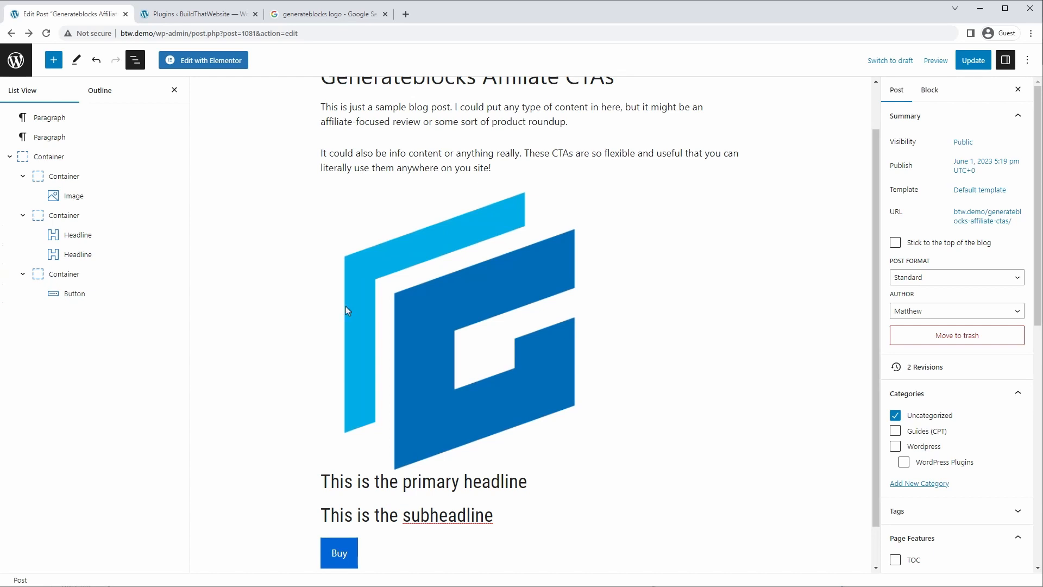
Set the logo image's size option to Thumbnail.
left_click(432, 338)
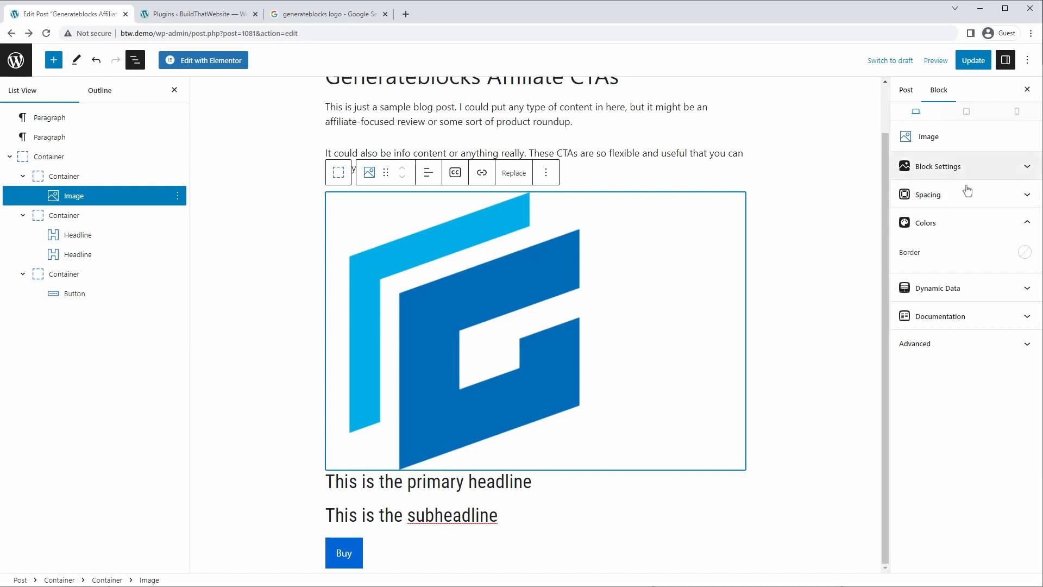
left_click(935, 168)
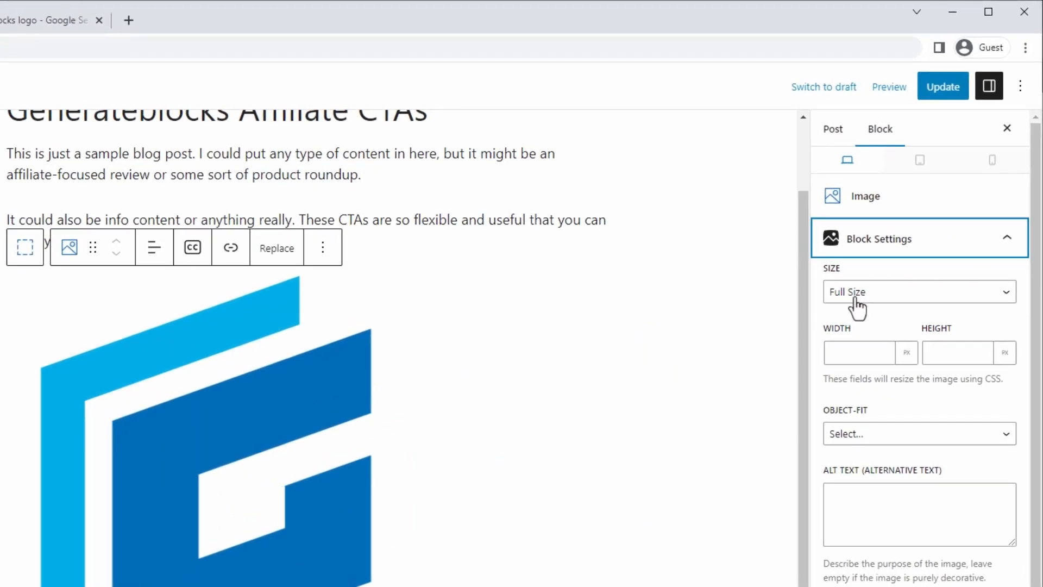
left_click(857, 294)
left_click(859, 310)
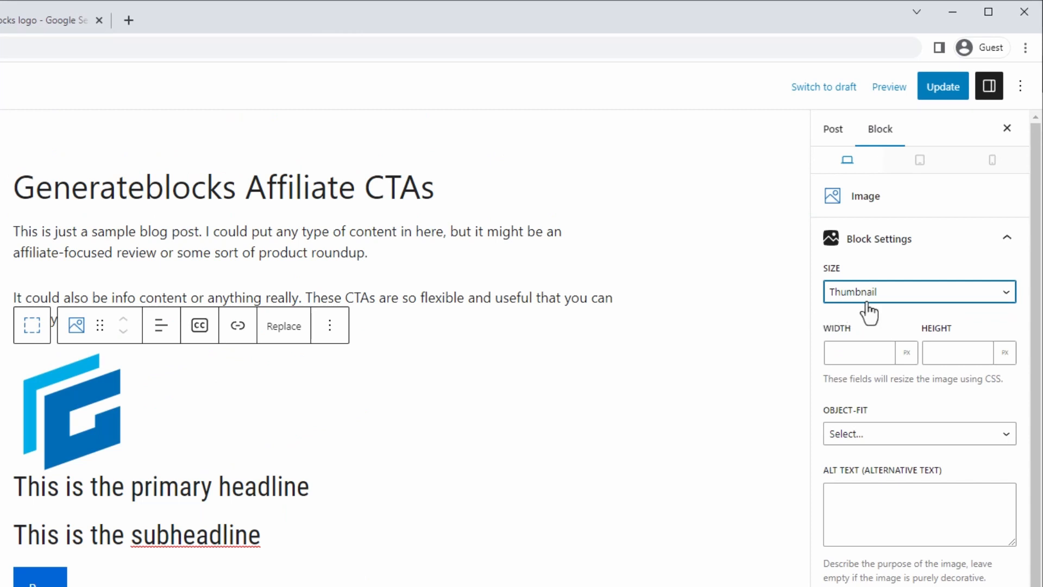
Set the logo image's width and height to 100 px each.
left_click(854, 357)
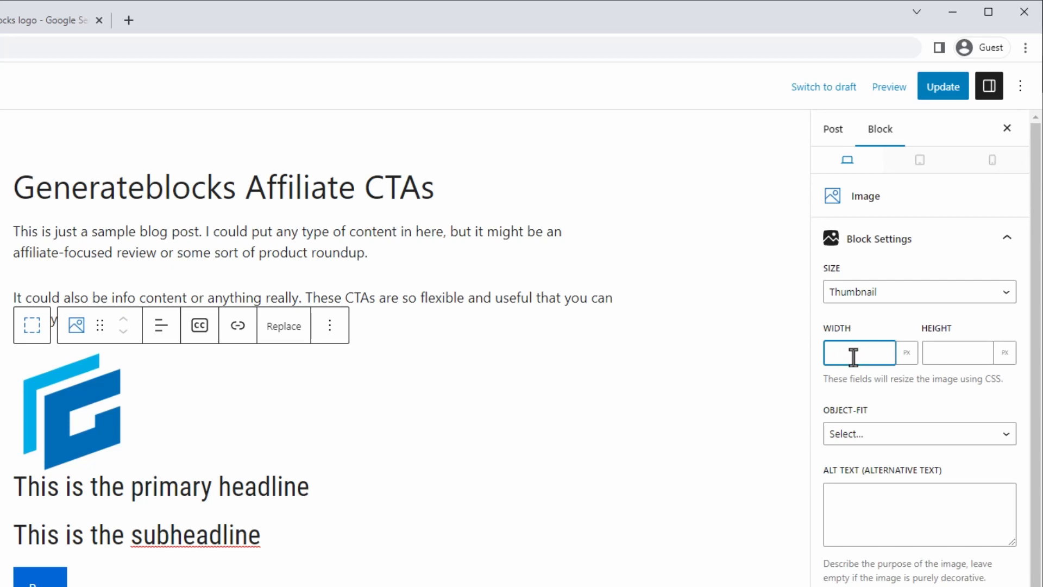
type("100")
left_click(937, 354)
type("1")
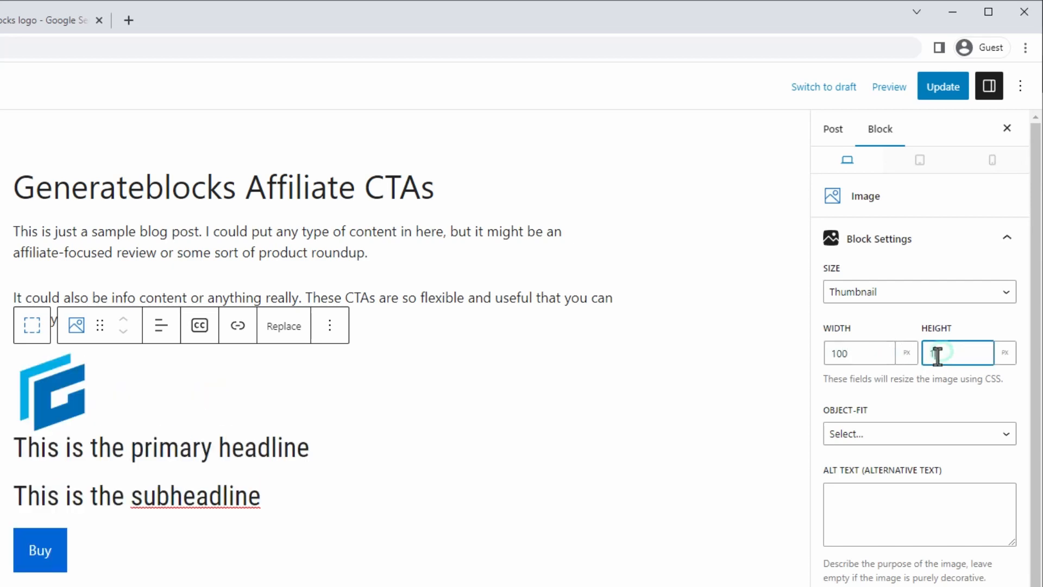
type("00")
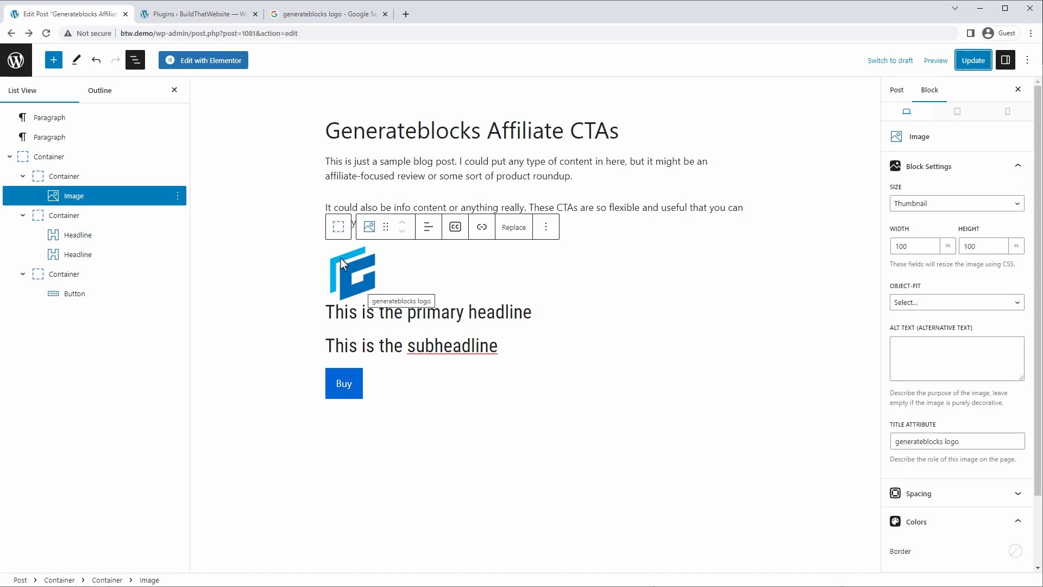
Change the outer container's display to Flex with the direction set to Row.
left_click(53, 161)
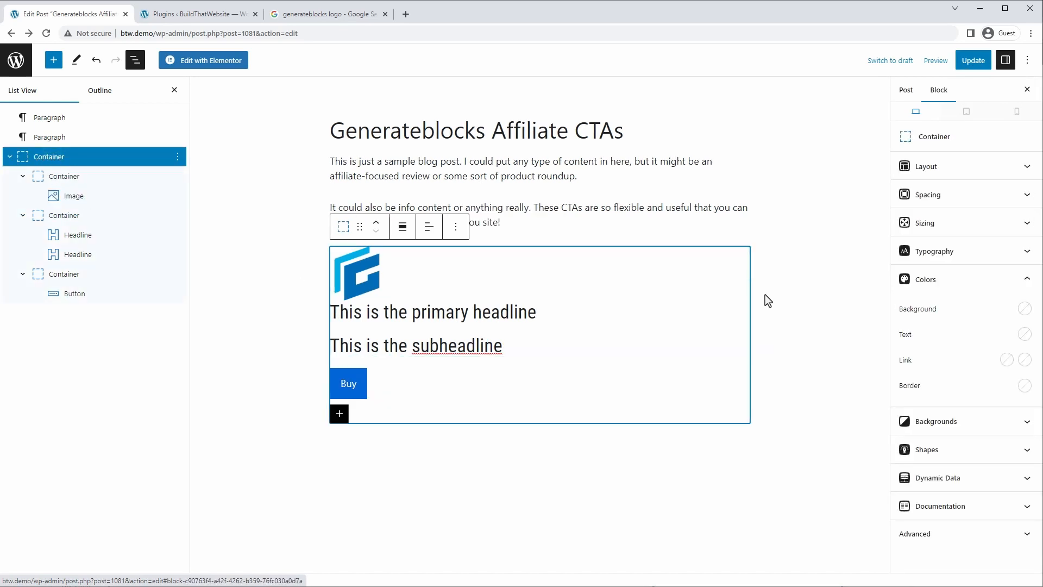
left_click(978, 168)
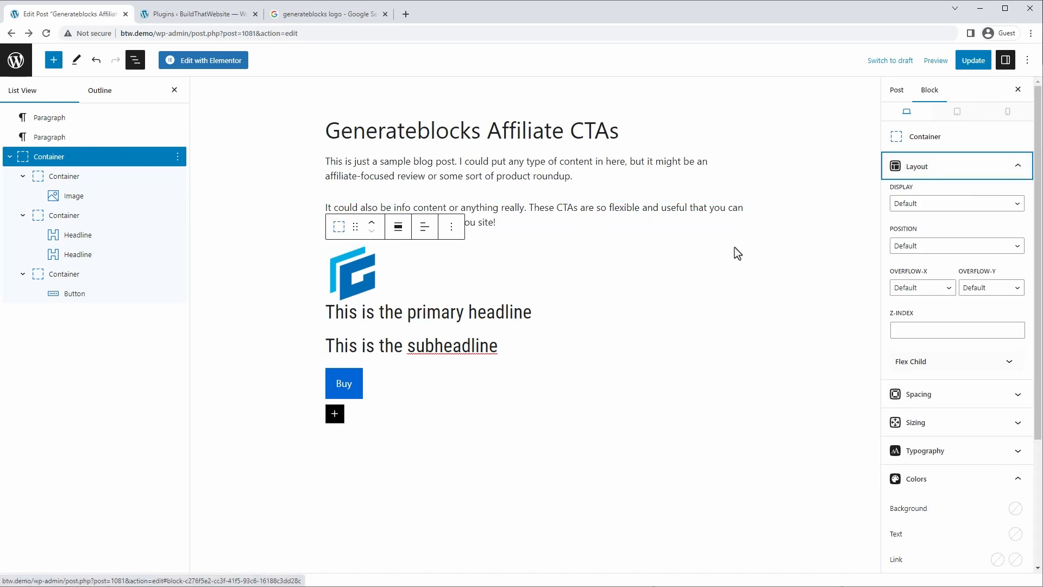
left_click(944, 206)
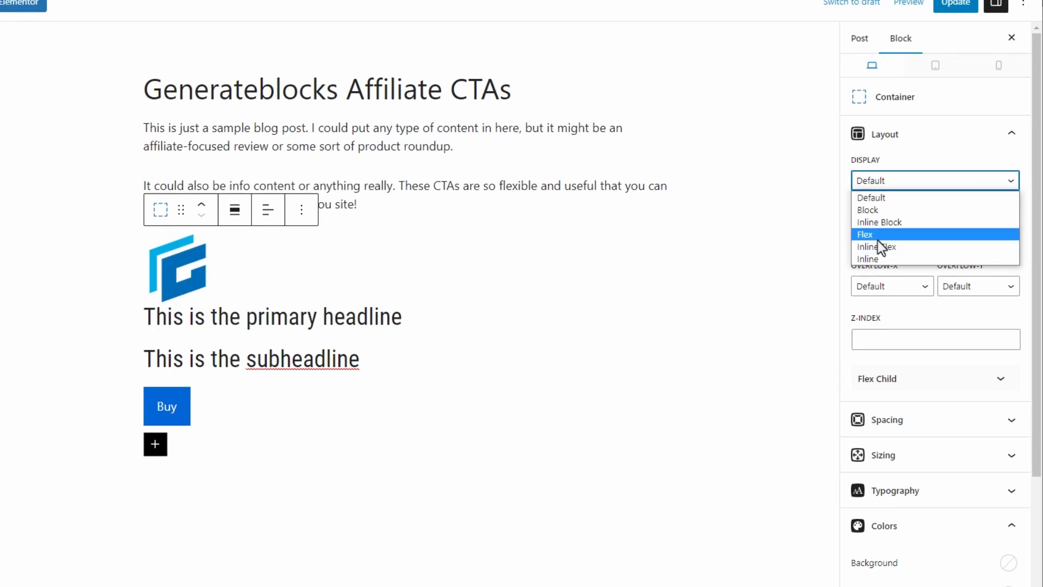
left_click(879, 242)
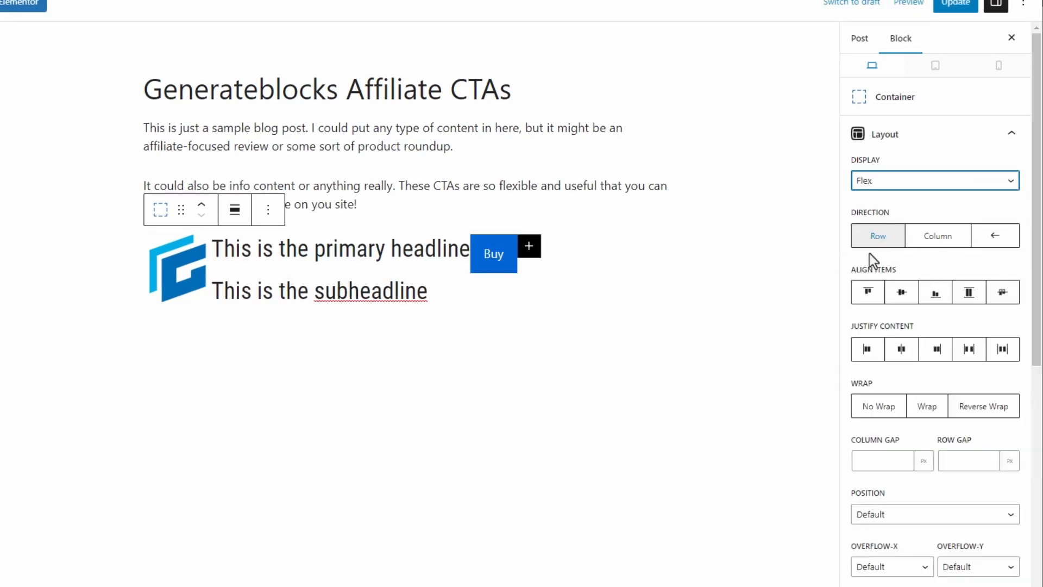
left_click(884, 244)
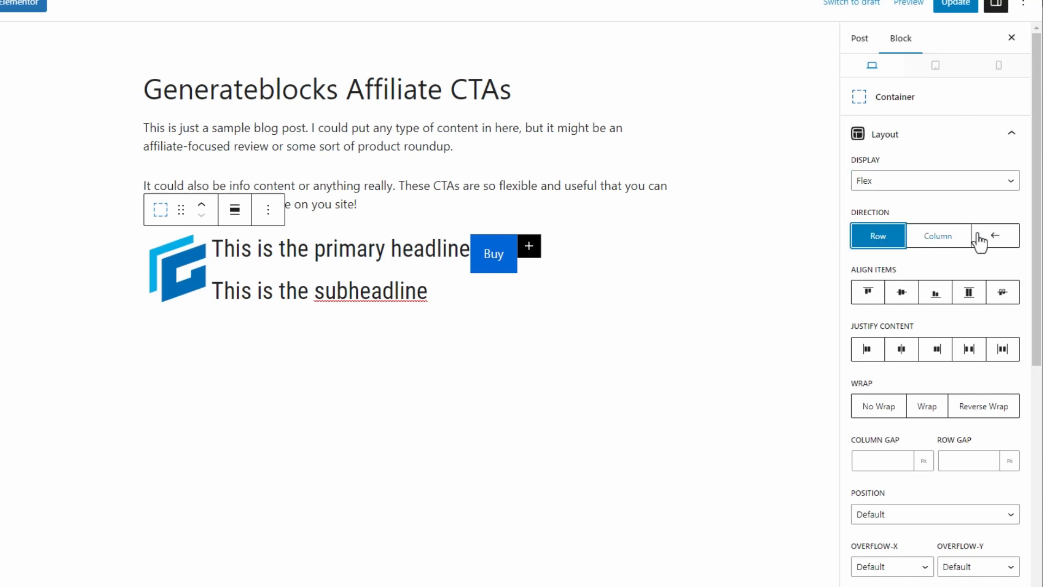
left_click(955, 248)
left_click(883, 245)
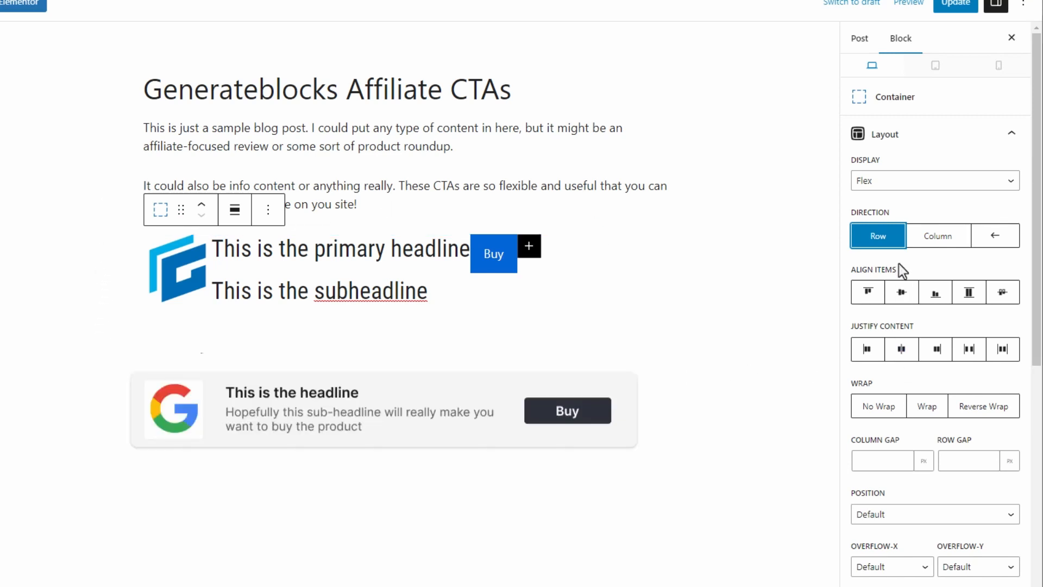
Set the outer container's background color to #F4F4F4.
scroll(902, 272, "down", 6)
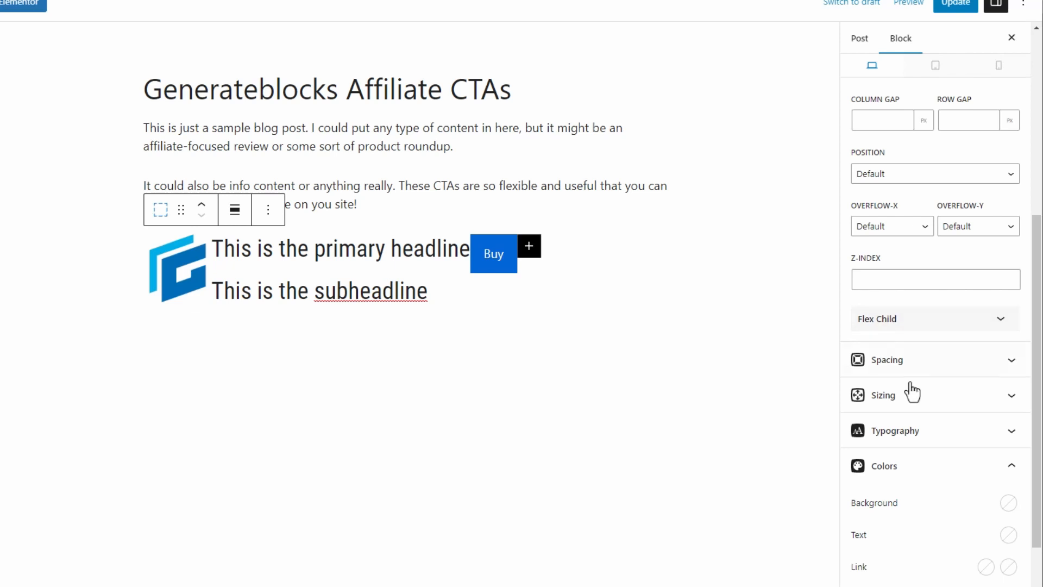
left_click(1009, 502)
left_click(873, 433)
type("#F4F4F4")
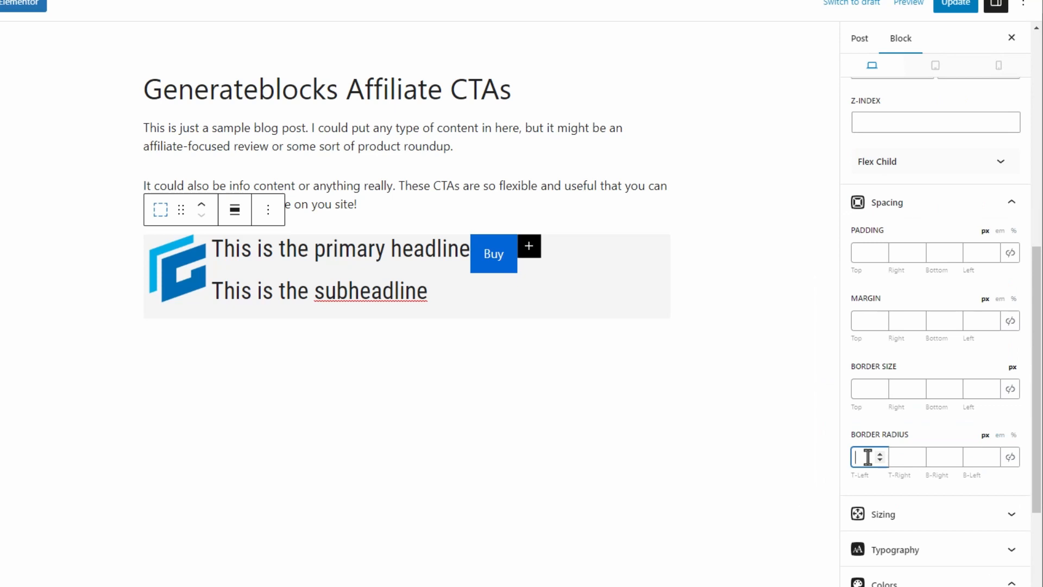
Set the outer container's border radius to 4 px on all corners and its padding to 20 px on all sides.
type("4")
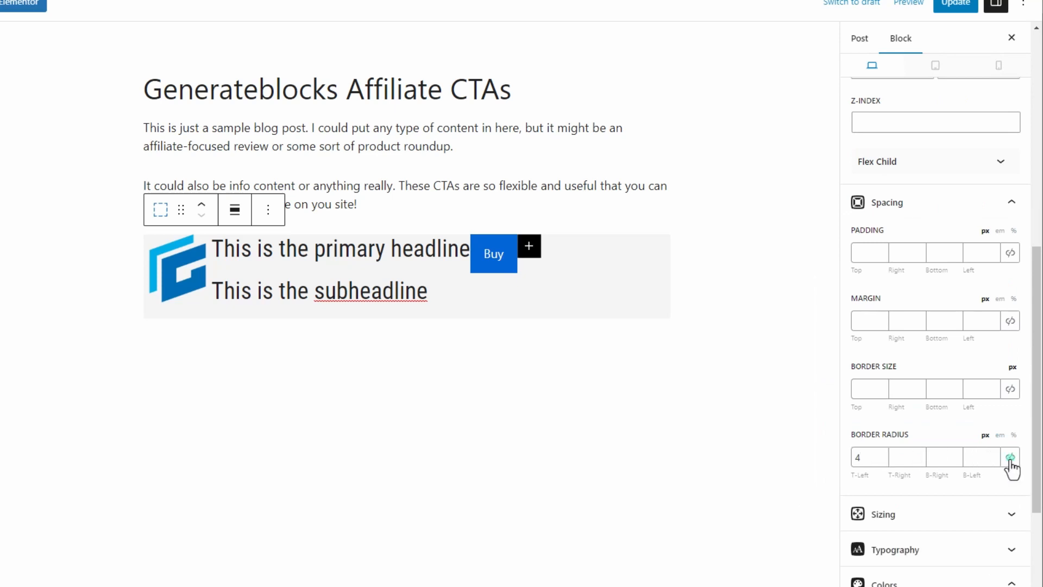
left_click(1010, 458)
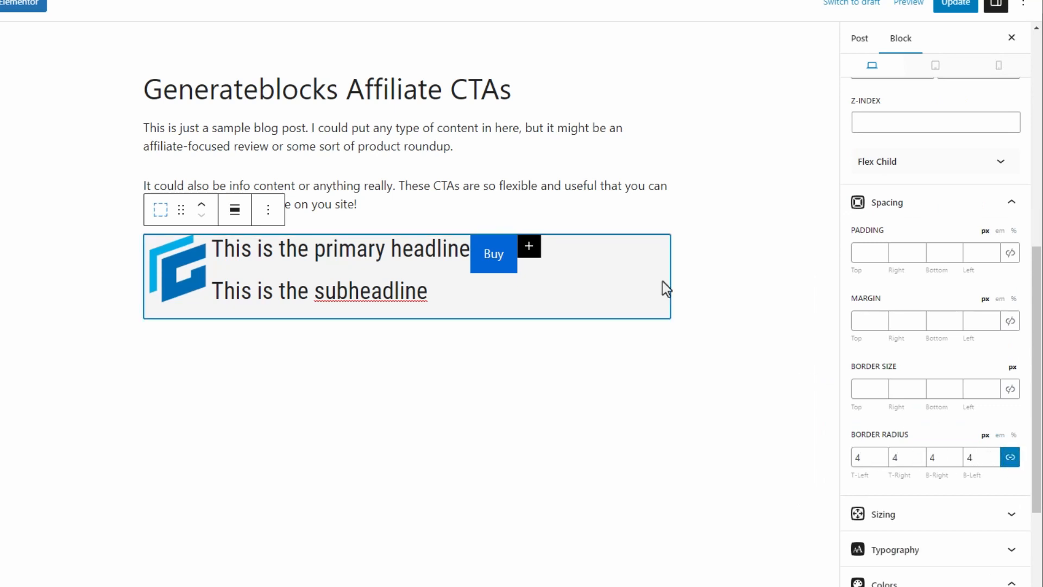
left_click(862, 254)
type("20")
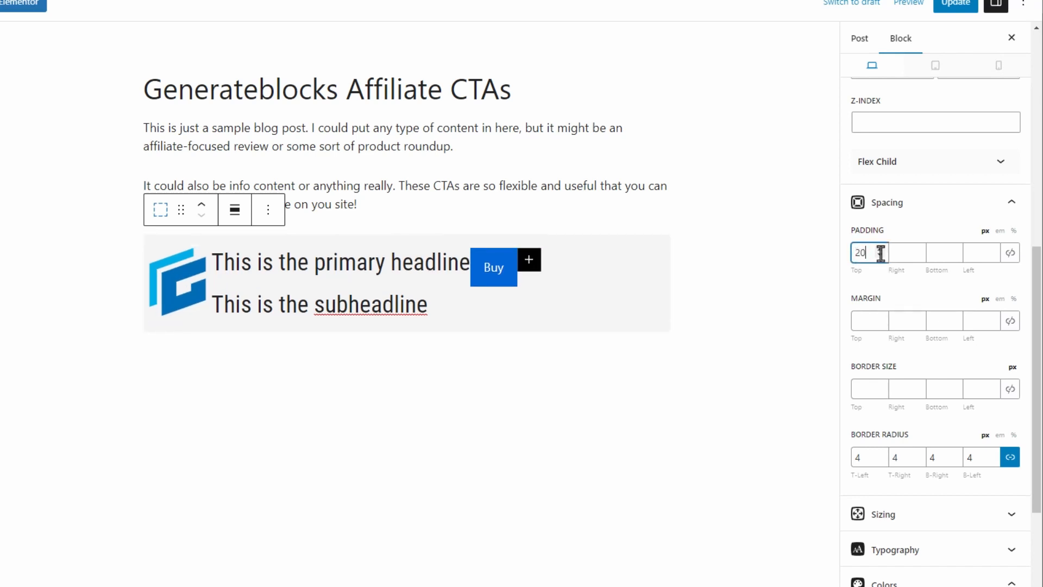
left_click(1010, 255)
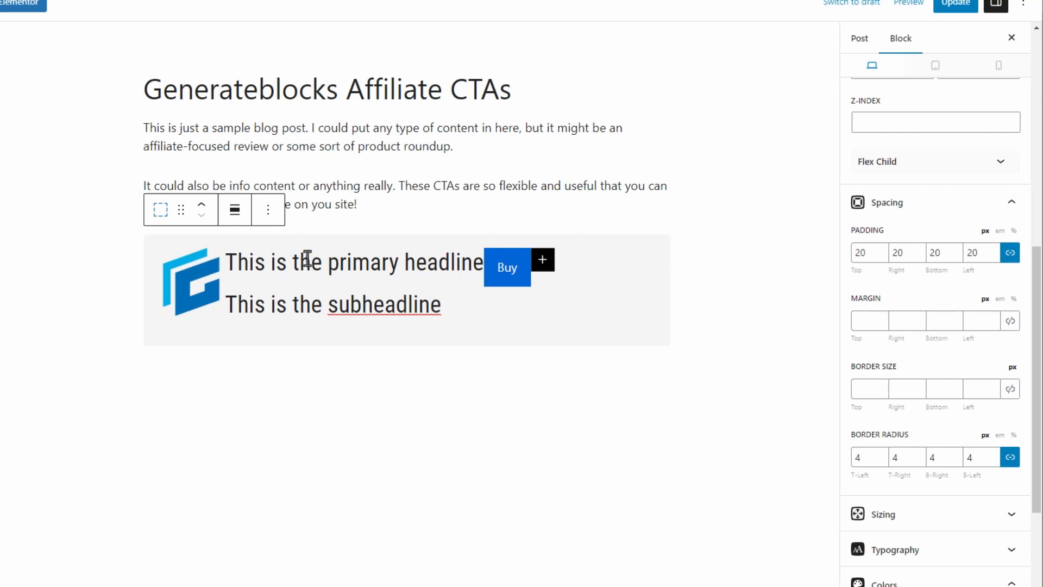
Set the primary headline's font size to 20 px and its font weight to 600 semi-bold.
left_click(231, 260)
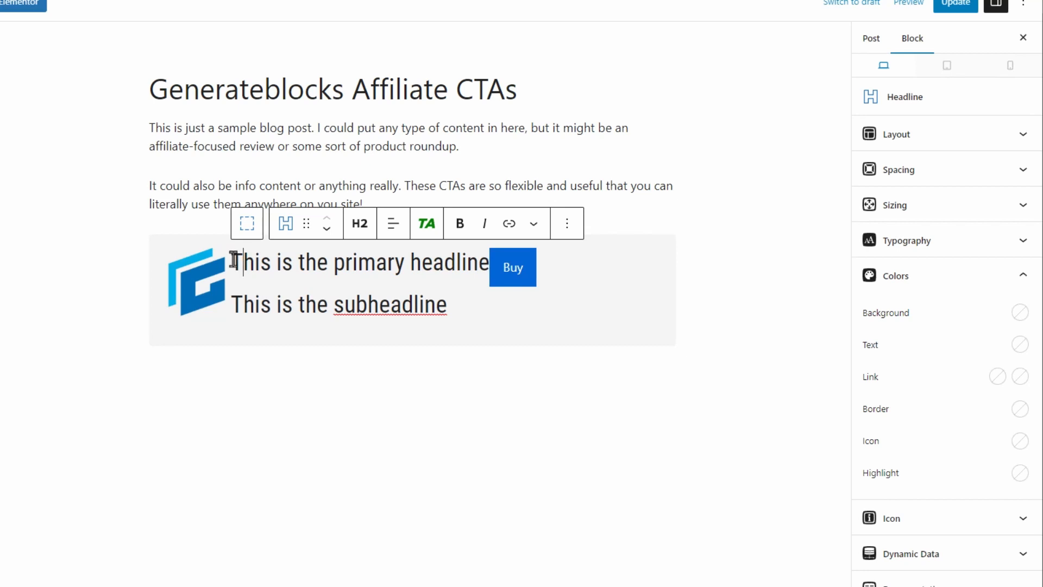
left_click(946, 256)
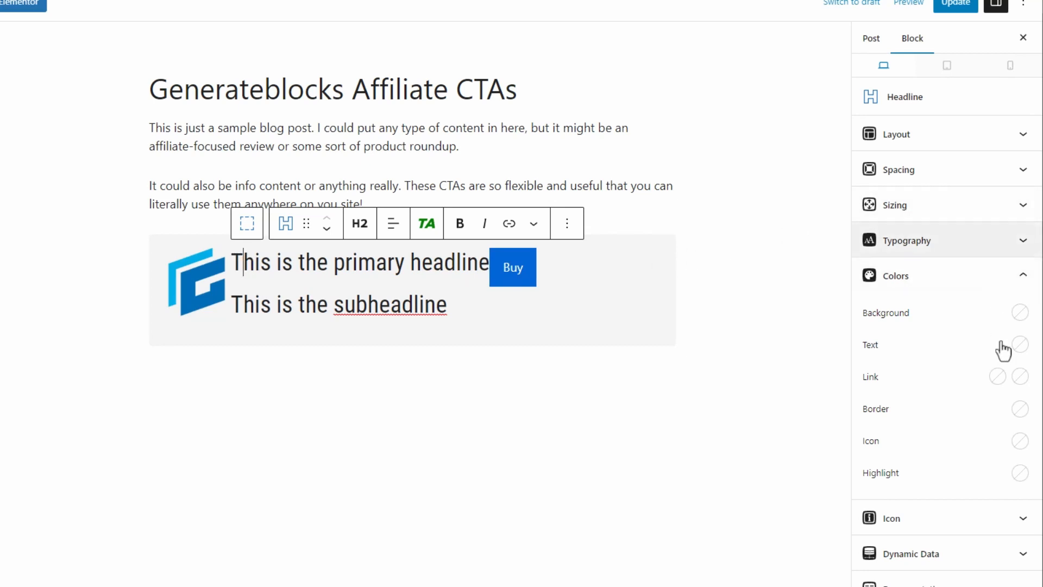
left_click(892, 399)
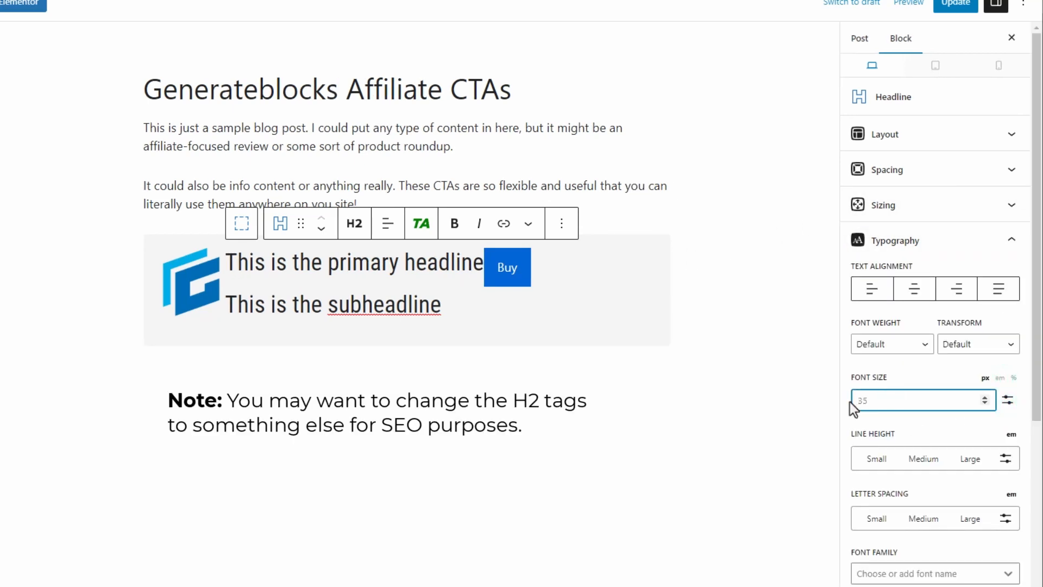
type("20")
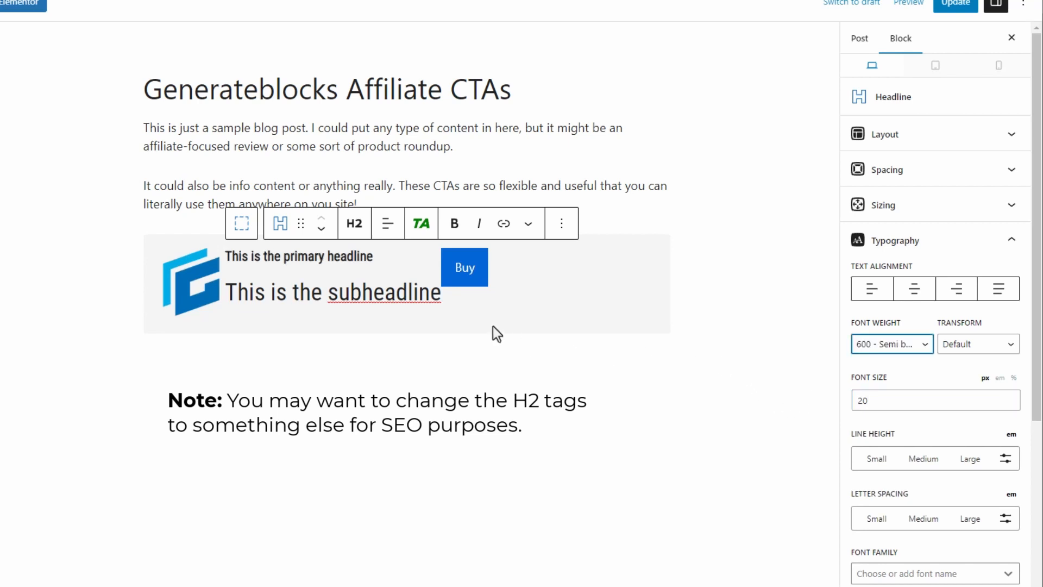
Set the subheadline's font size to 16 px.
left_click(396, 293)
left_click(899, 402)
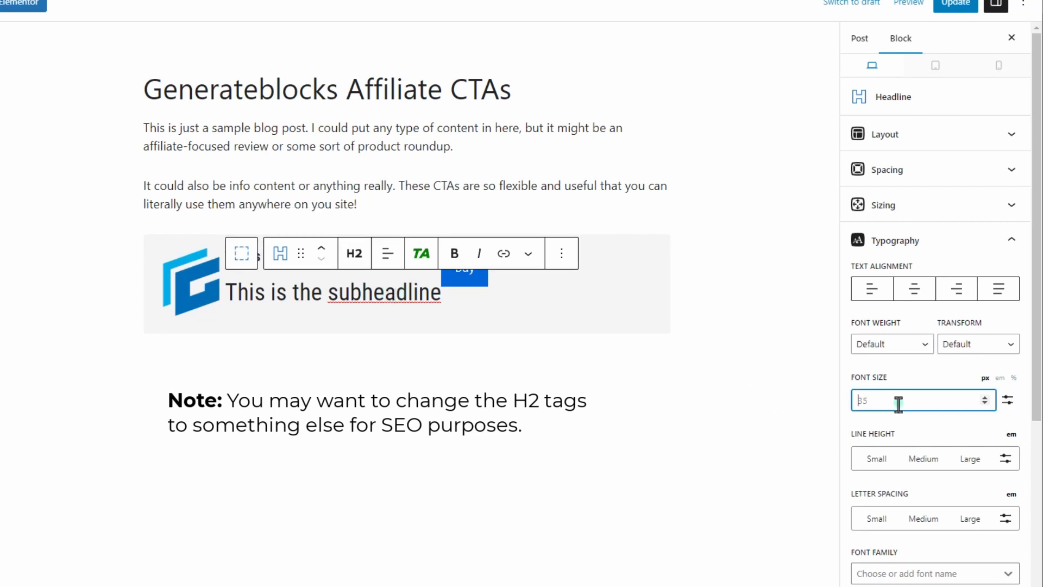
type("16")
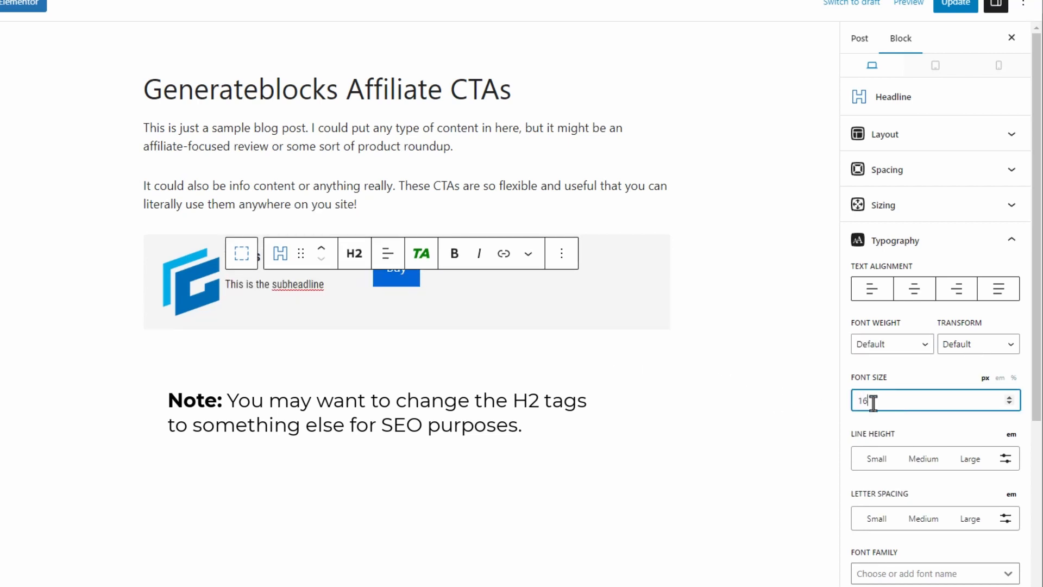
Replace the subheadline text with "Hopefully this sub-headline will really make you want to buy the product".
triple_click(319, 286)
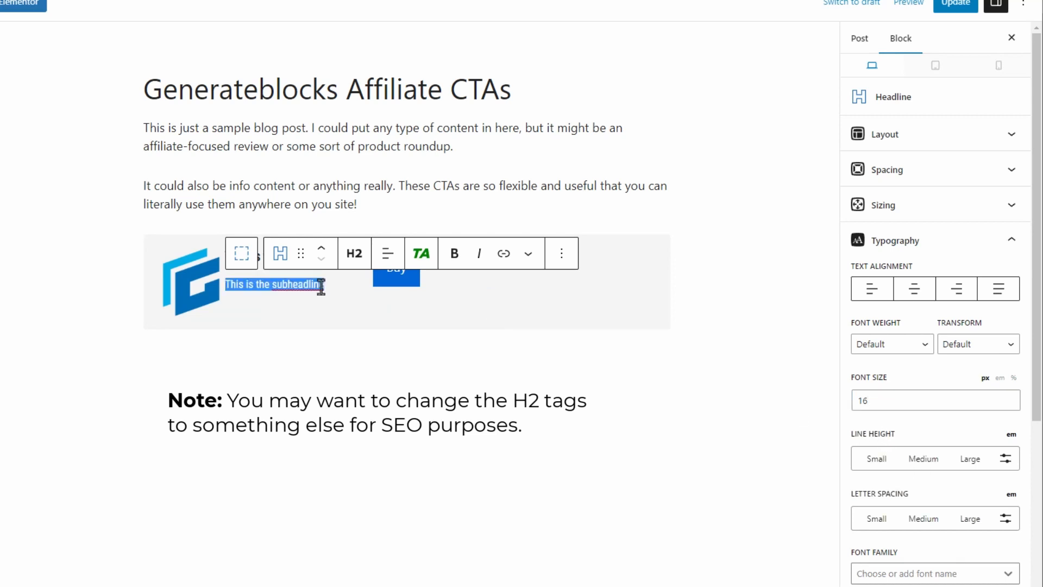
type("Hopefully this sub-headline will really make you want to buy the product")
left_click_drag(467, 331, 284, 270)
left_click(309, 377)
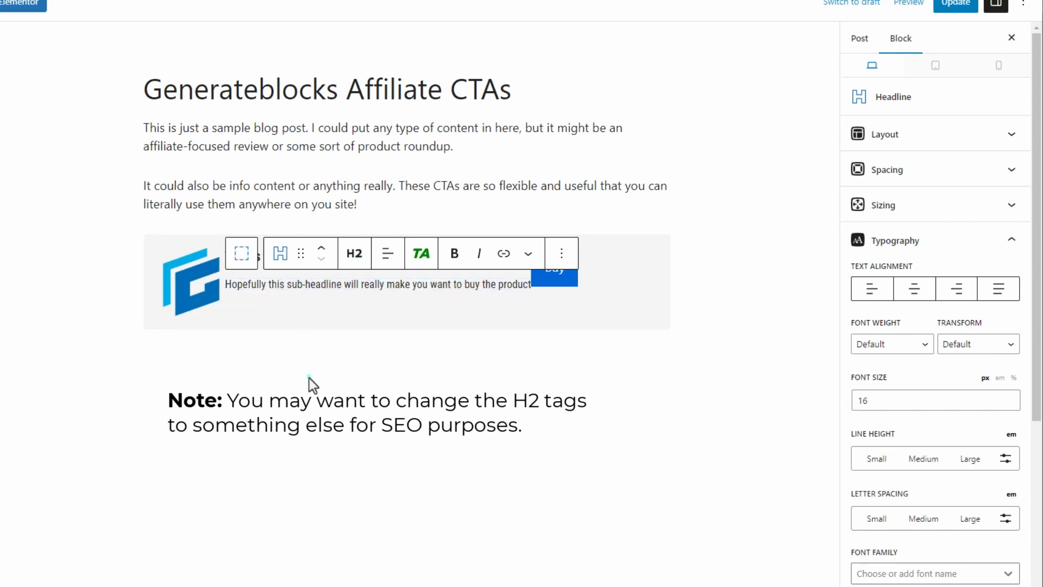
Set the primary headline's bottom margin to 4 px.
left_click(285, 255)
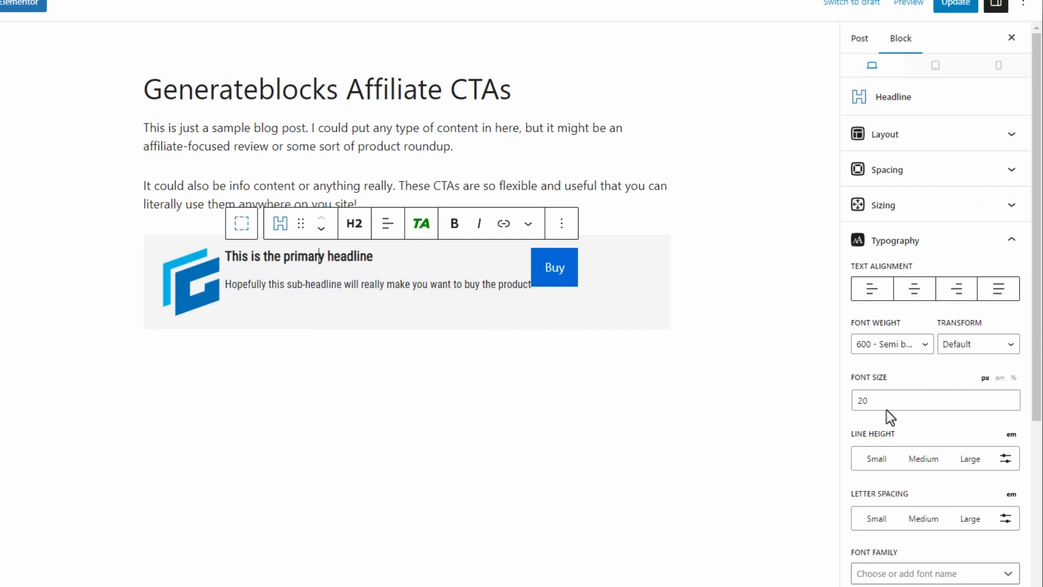
left_click(924, 171)
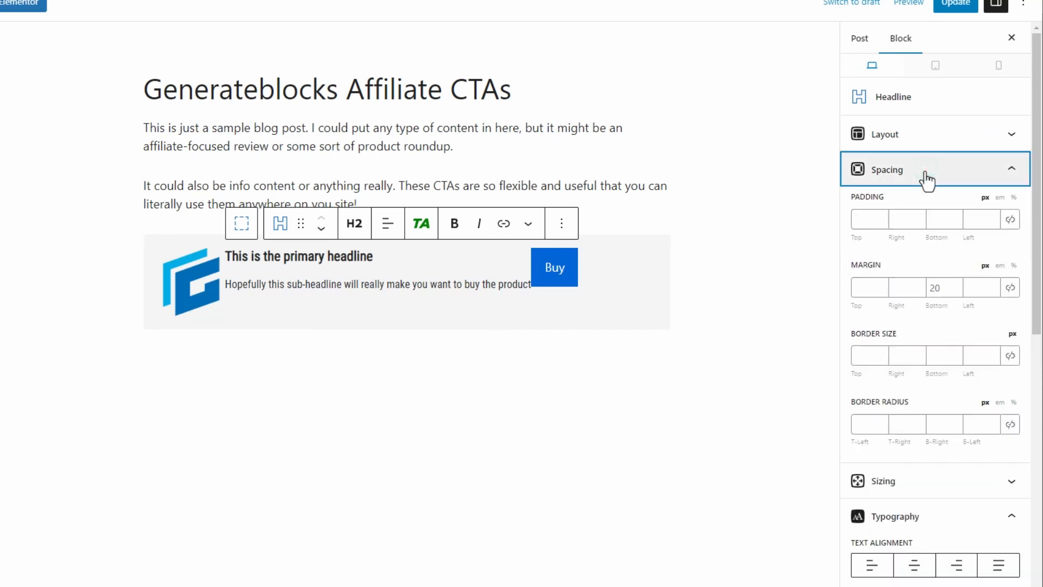
left_click(948, 288)
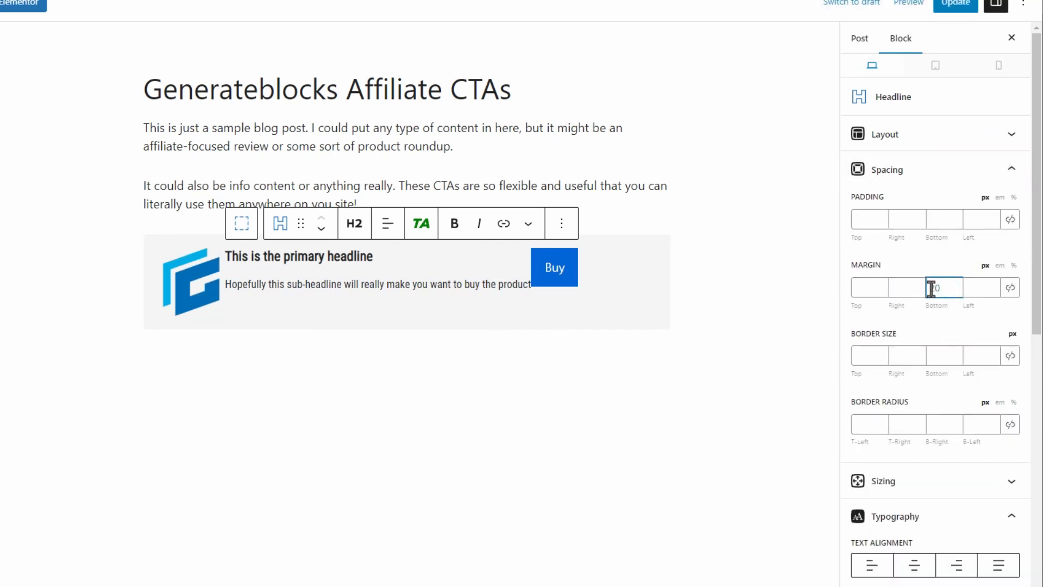
type("4")
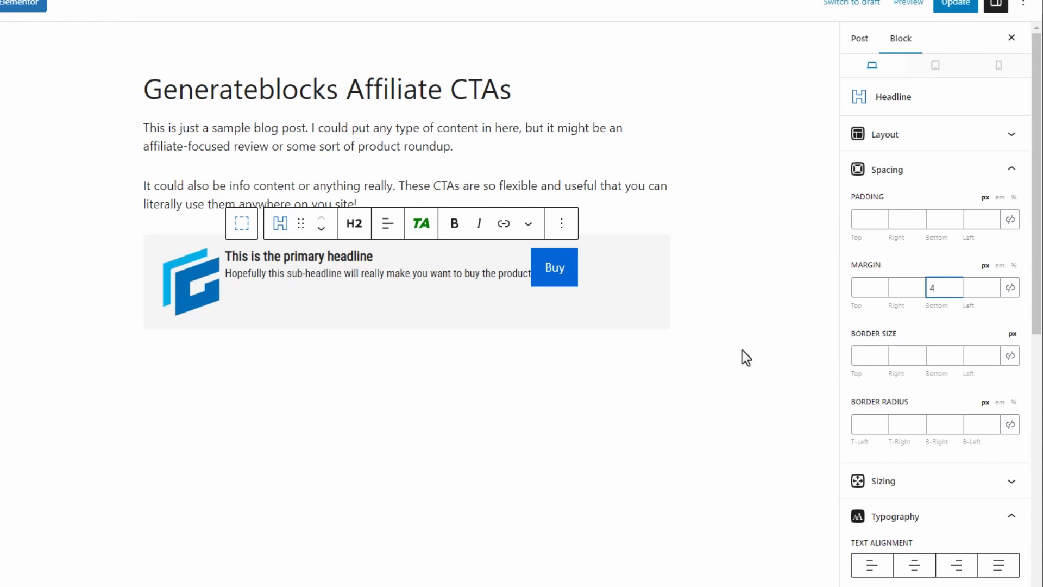
Reduce the subheadline's bottom margin.
left_click(384, 279)
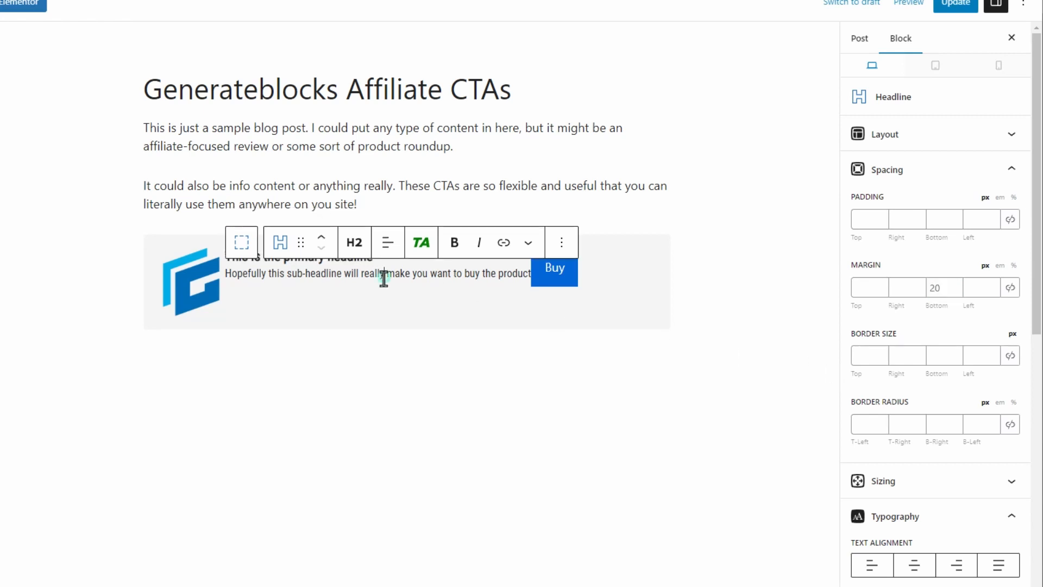
left_click(943, 287)
left_click(490, 386)
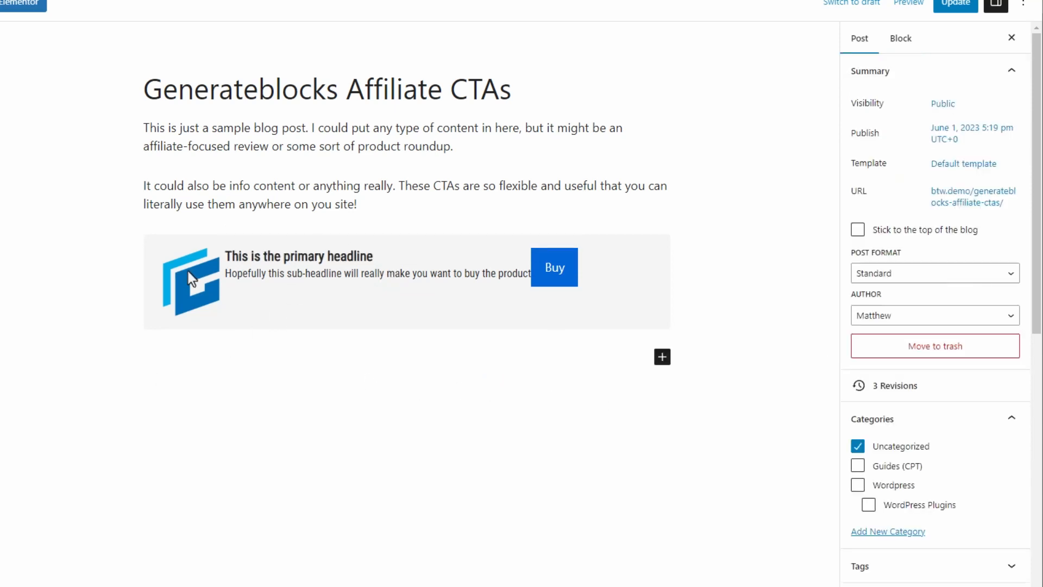
left_click(518, 293)
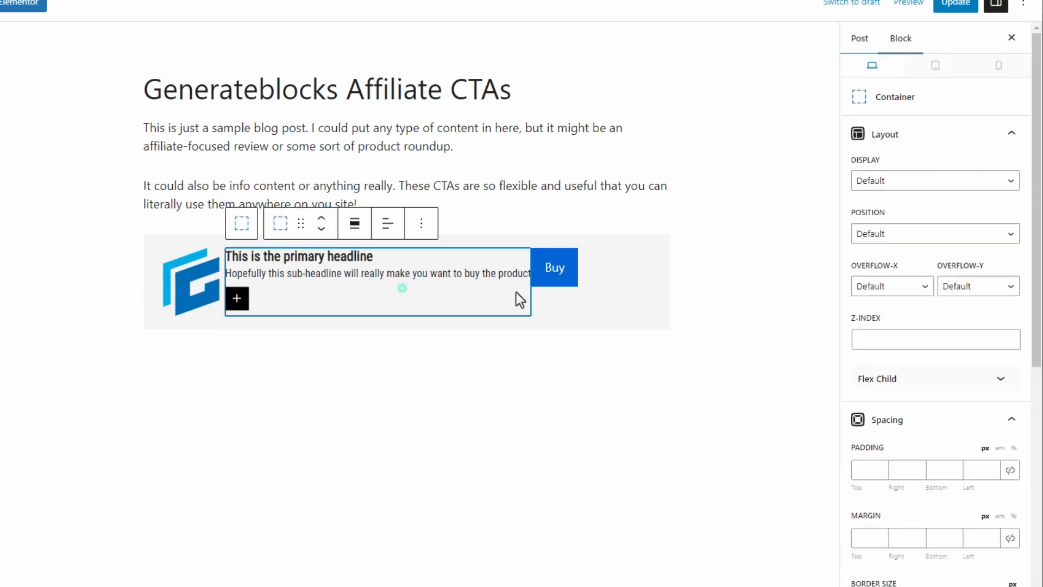
left_click(599, 387)
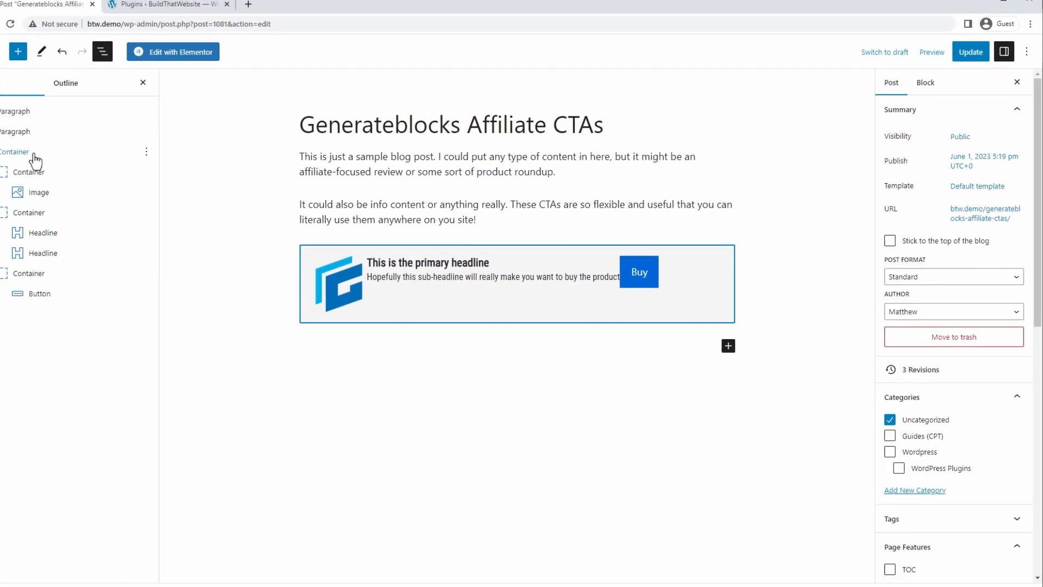
Align the outer container's items to the vertical center and set its column gap to 20 px.
left_click(34, 157)
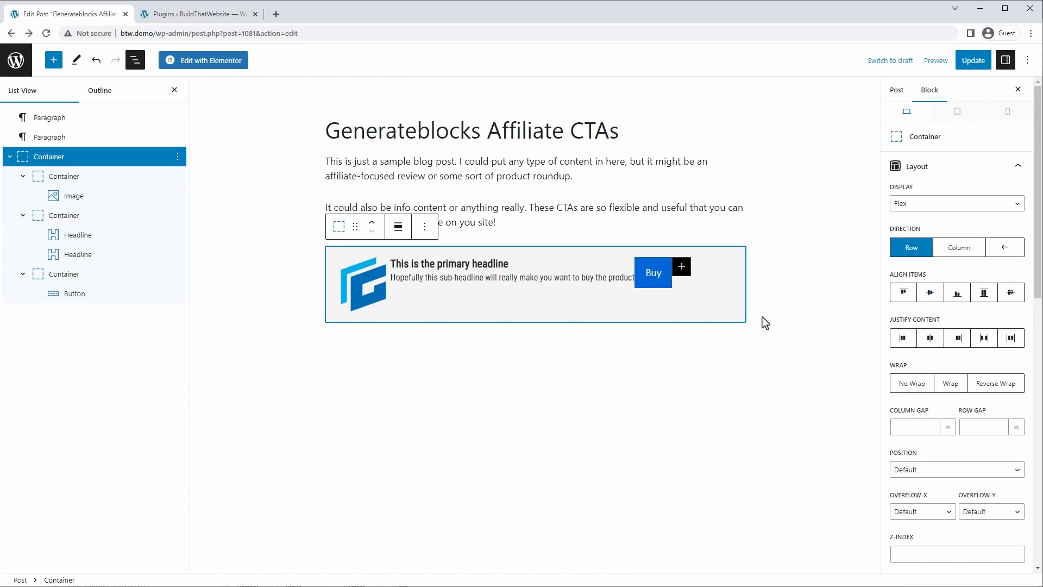
left_click(930, 302)
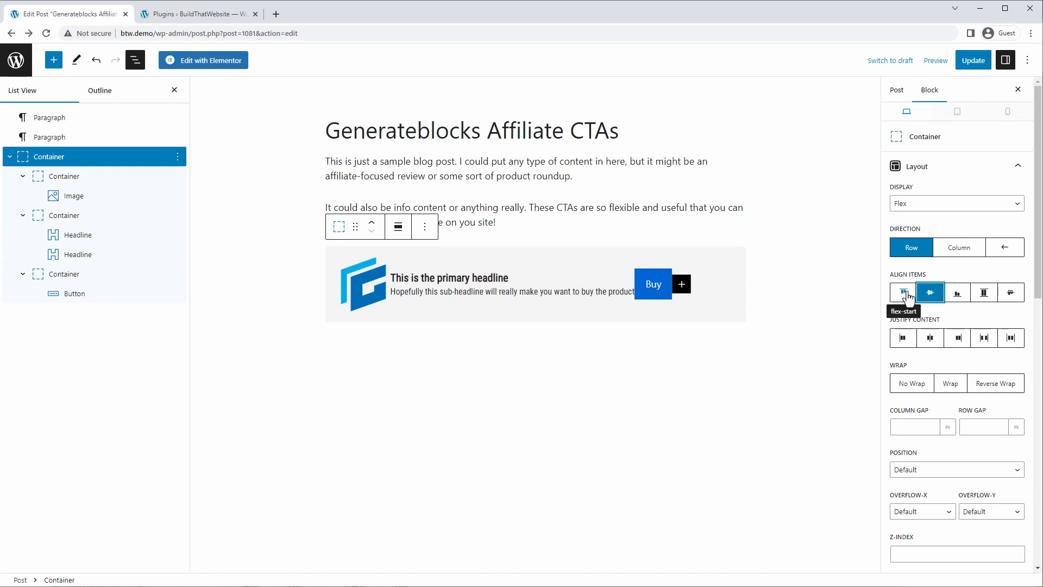
left_click(907, 432)
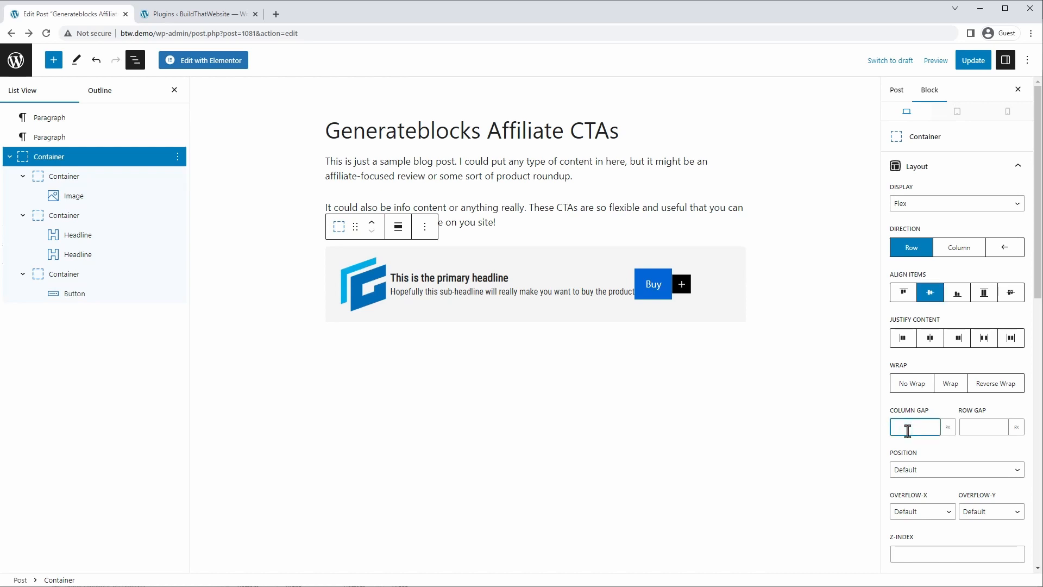
type("20")
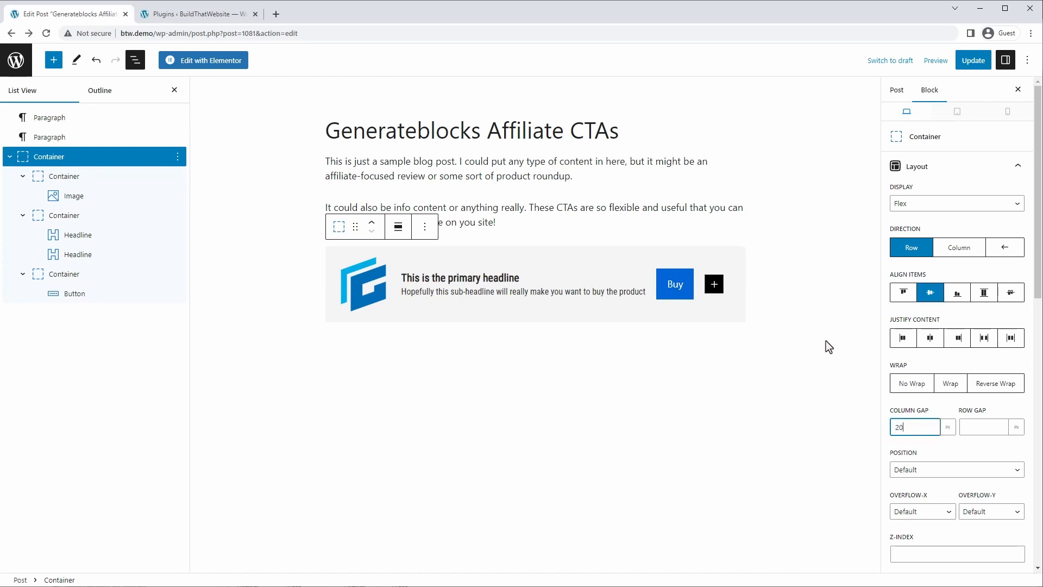
left_click(648, 363)
Resize the logo image to 75 px wide and 75 px high.
left_click(367, 292)
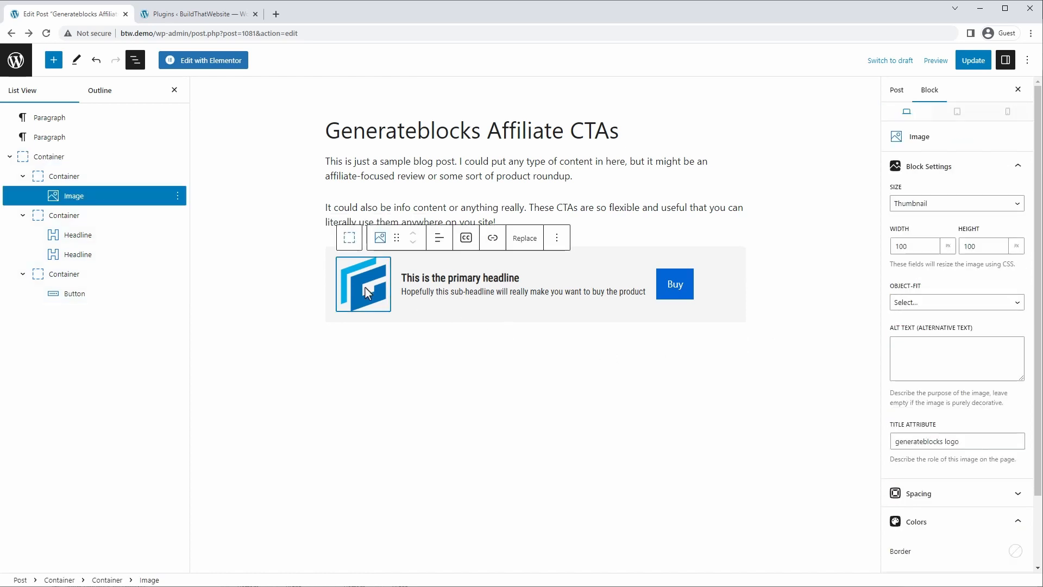
left_click_drag(924, 247, 891, 251)
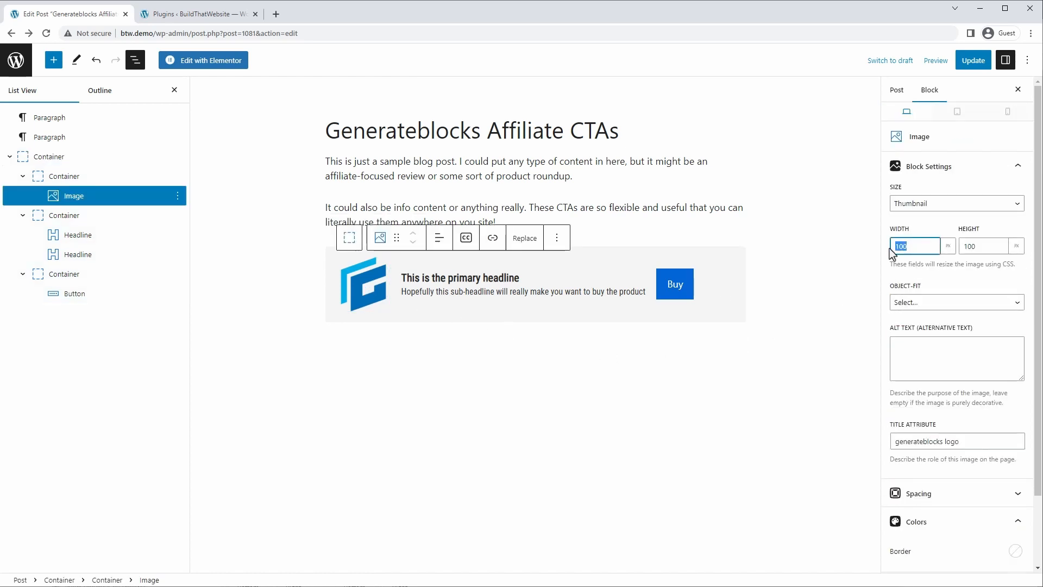
type("75")
left_click_drag(985, 246, 971, 246)
type("7")
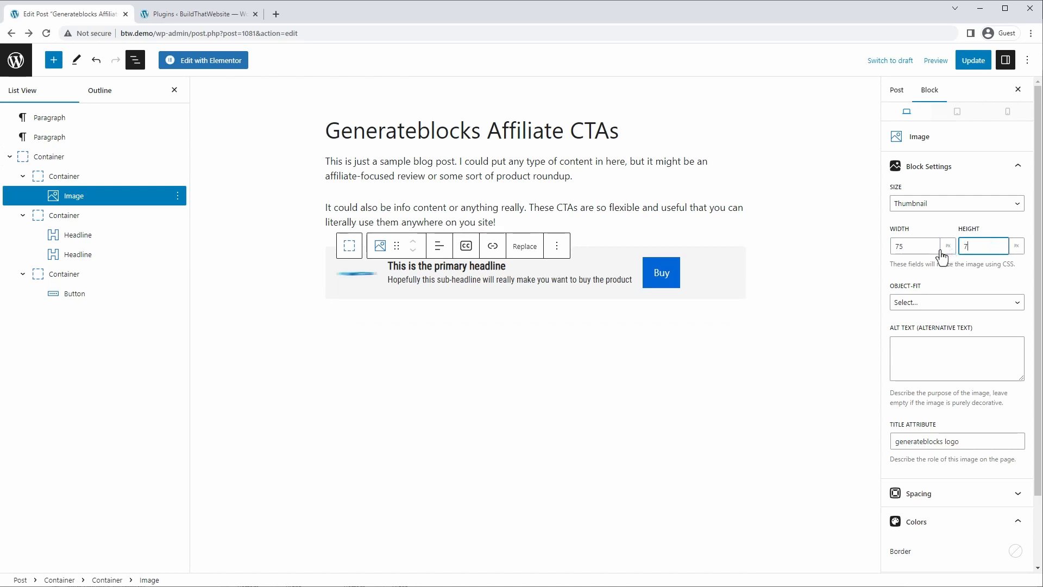
type("5")
Change the Buy button's background to the dark navy color #111a2c.
left_click(674, 282)
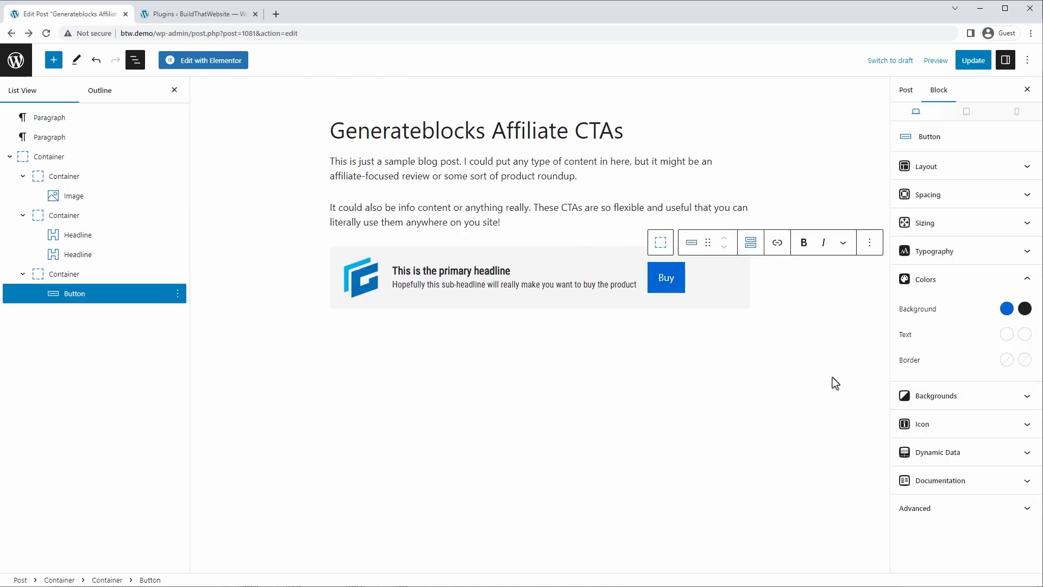
left_click(1007, 309)
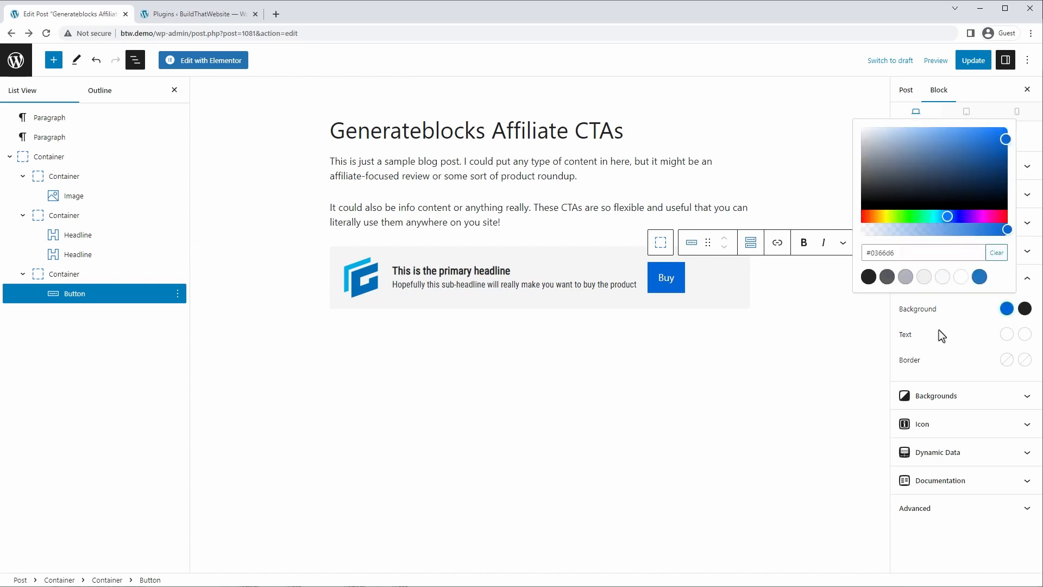
left_click_drag(885, 201, 950, 191)
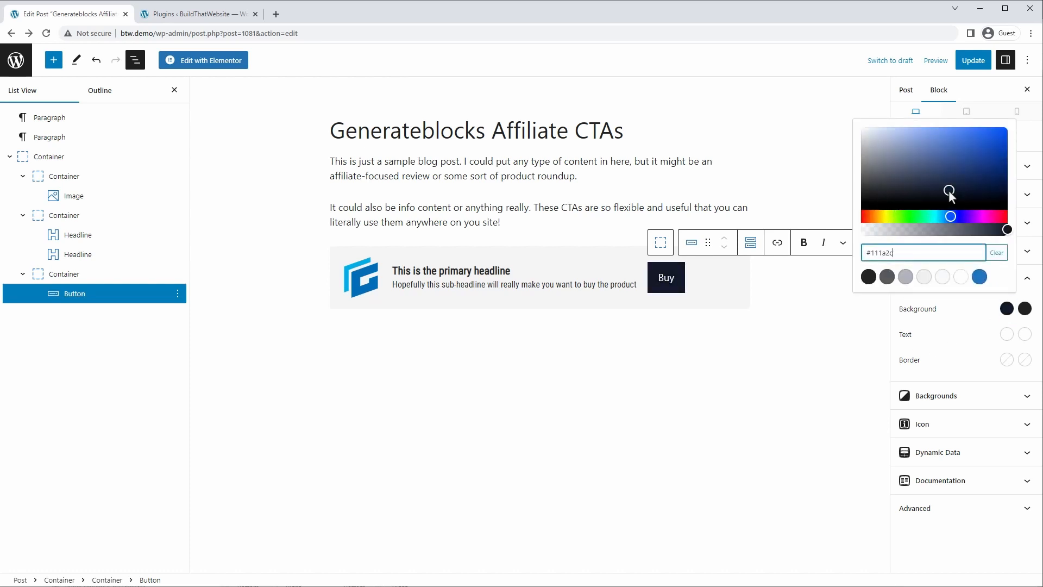
left_click(857, 336)
Set the Buy button's top and bottom padding to 6 px each.
left_click(675, 288)
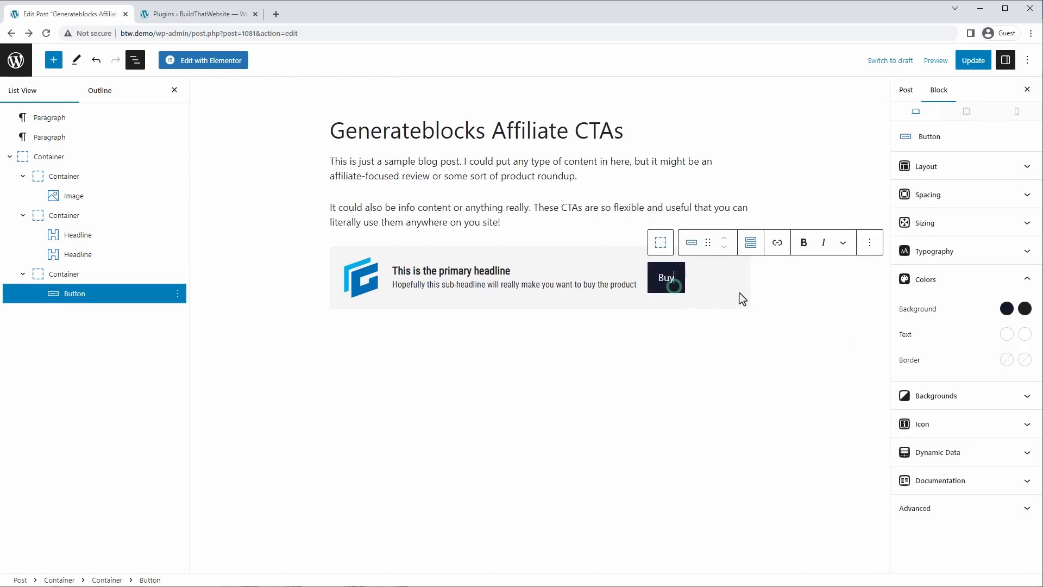
left_click(949, 198)
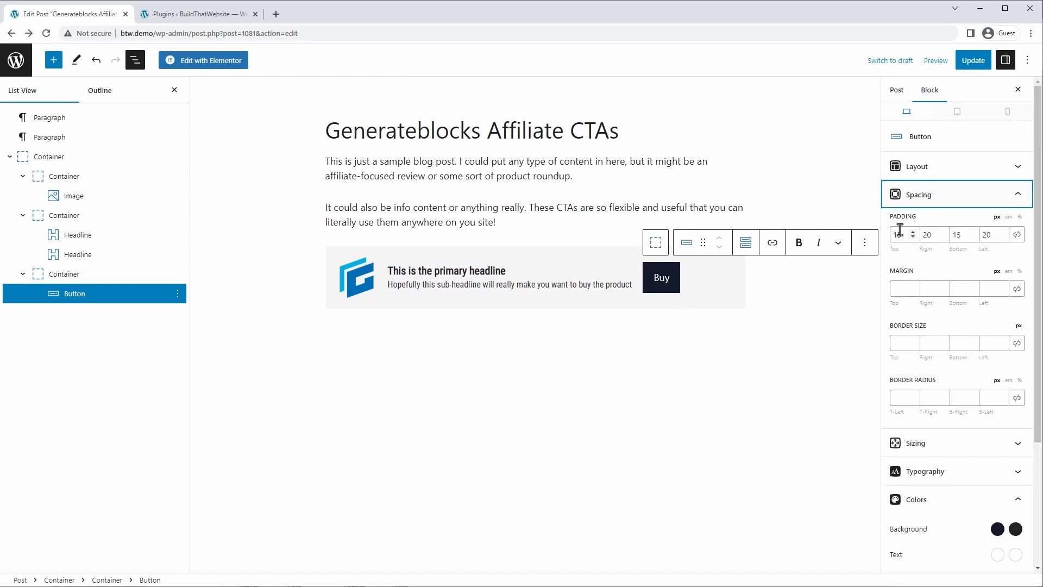
left_click_drag(902, 238, 891, 236)
type("6")
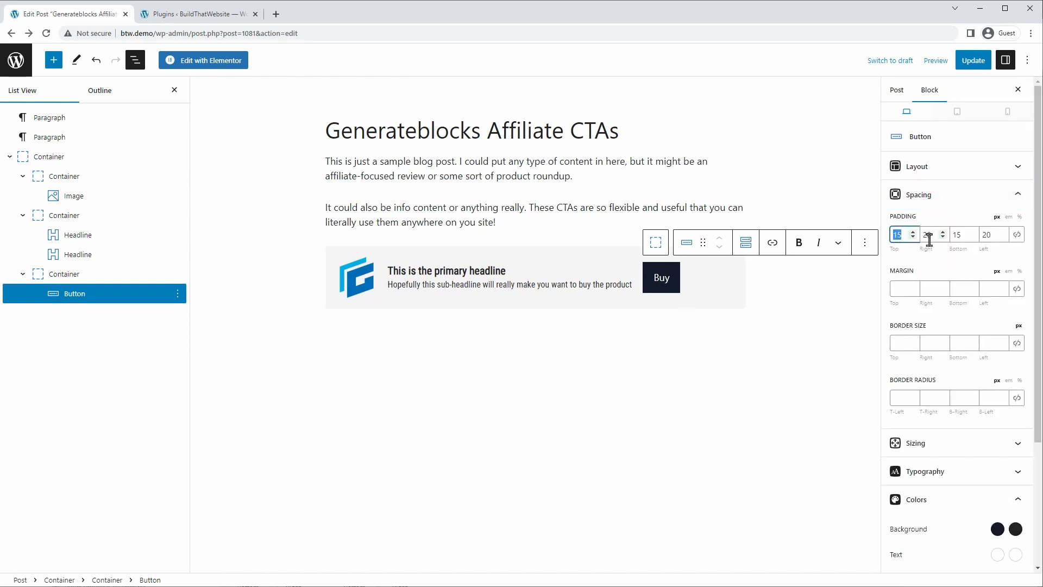
double_click(959, 234)
type("6")
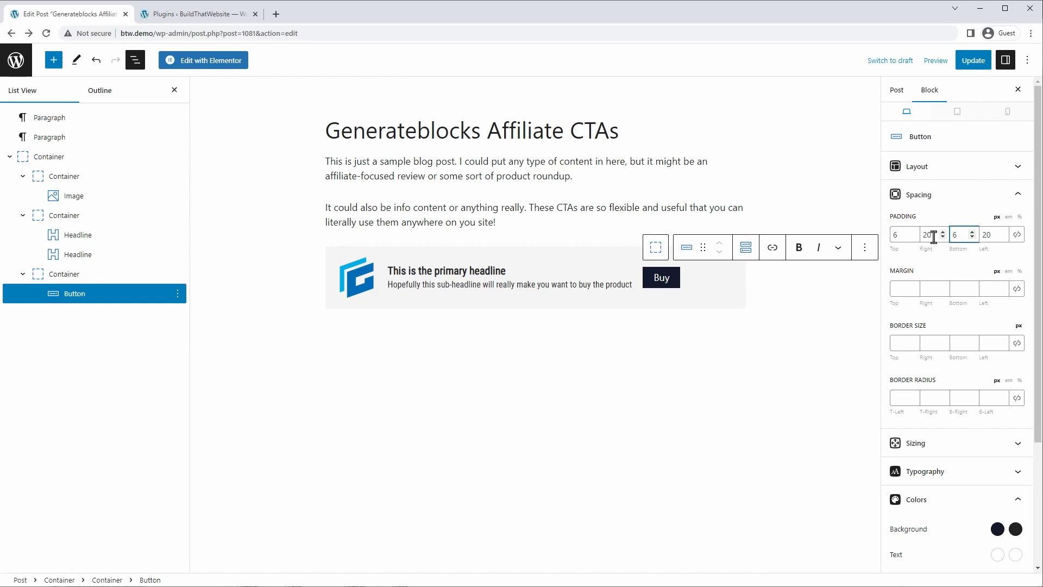
left_click_drag(933, 236, 921, 235)
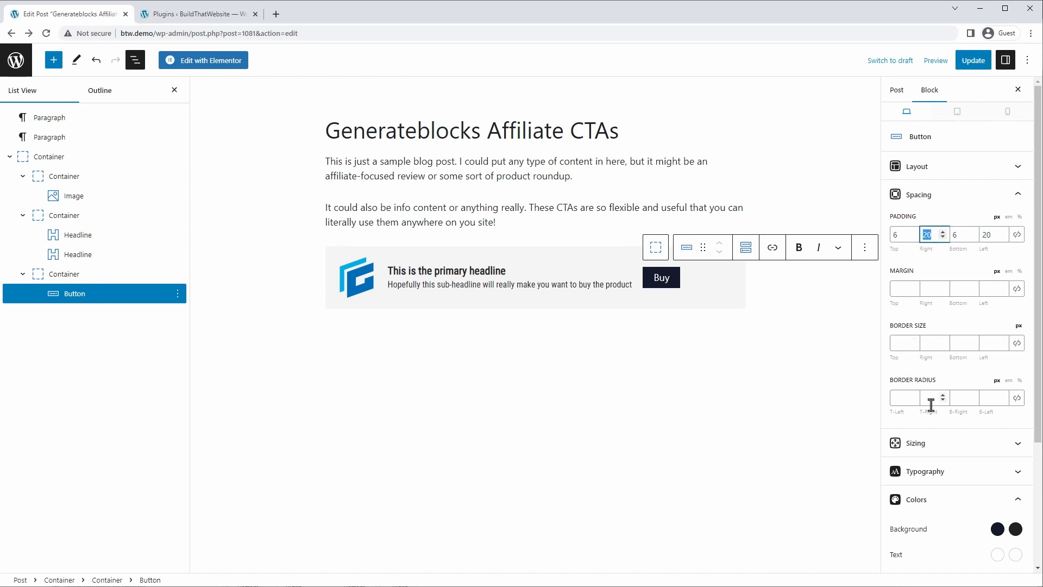
Give the Buy button a minimum width of 120 px.
left_click(929, 448)
scroll(957, 446, "down", 4)
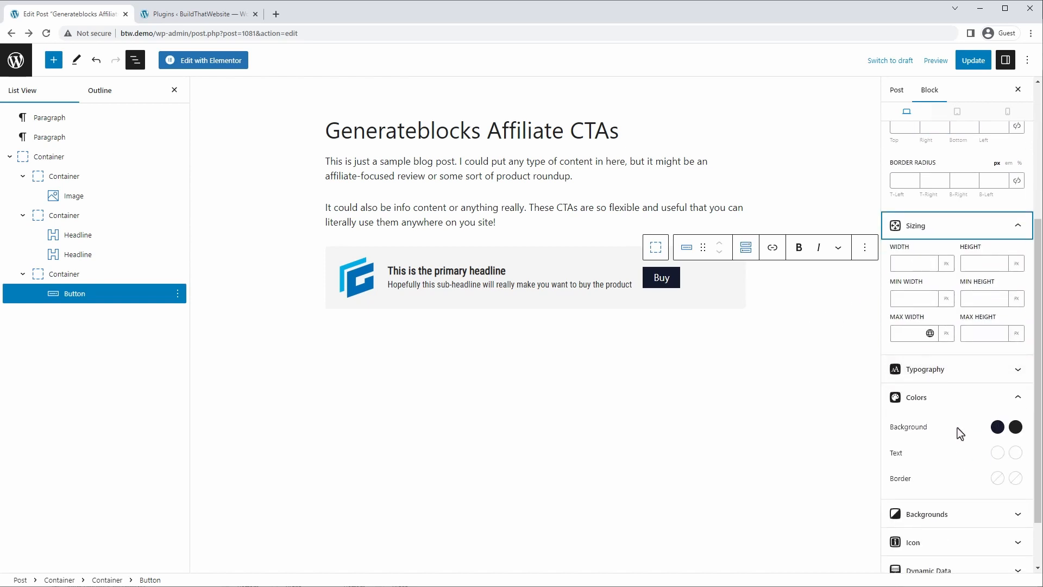
left_click(913, 299)
type("120")
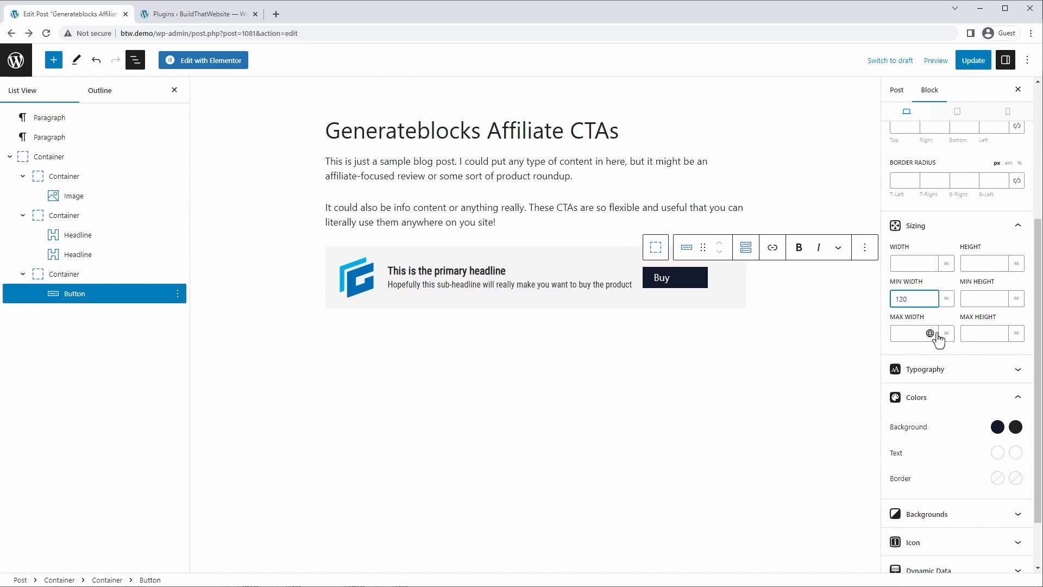
Center the Buy button's label horizontally by setting its content justification to center.
scroll(938, 275, "up", 4)
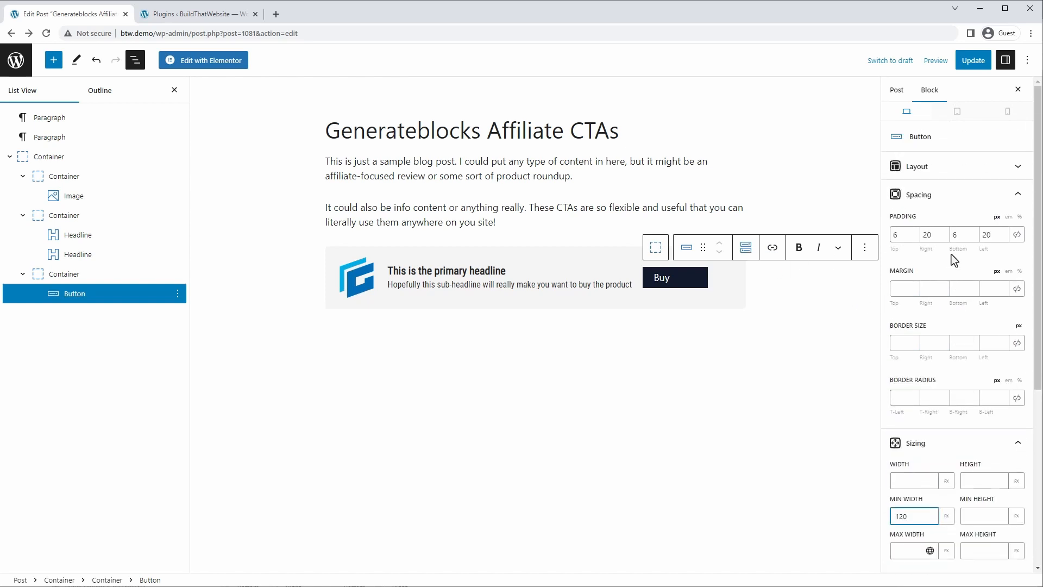
left_click(954, 168)
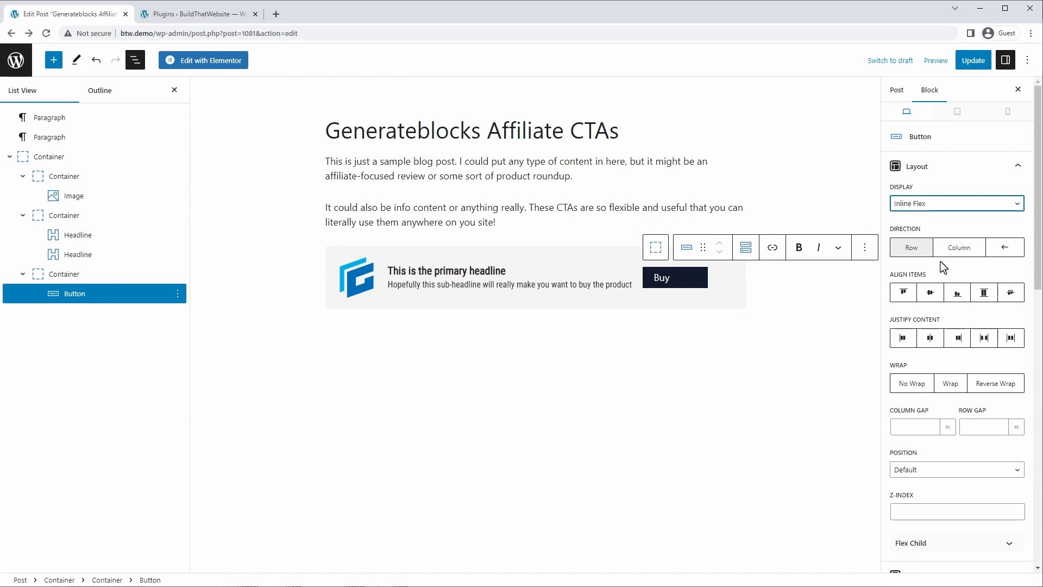
left_click(930, 339)
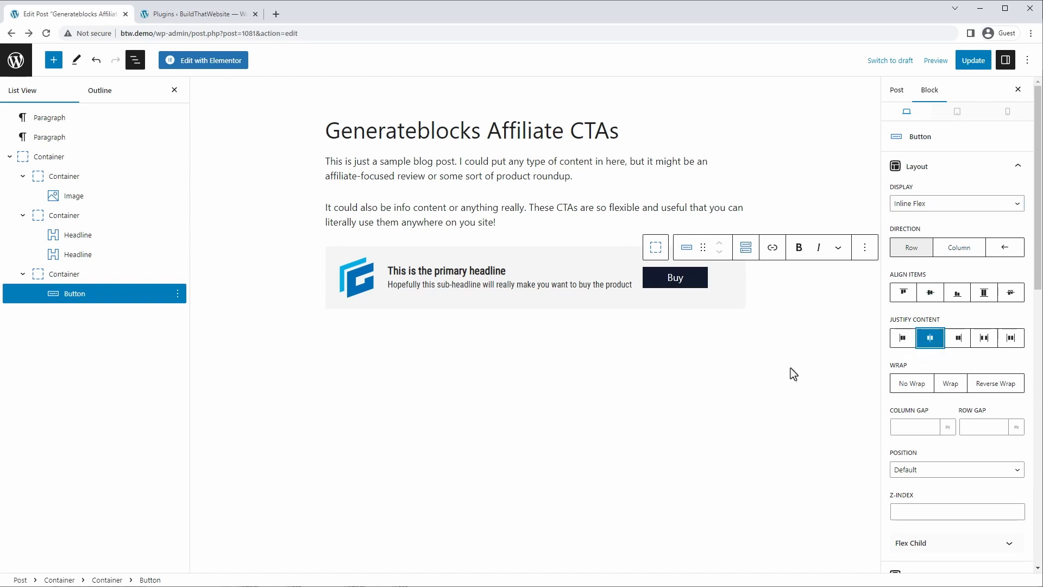
Round all four corners of the Buy button with a 4 px border radius.
scroll(941, 354, "down", 7)
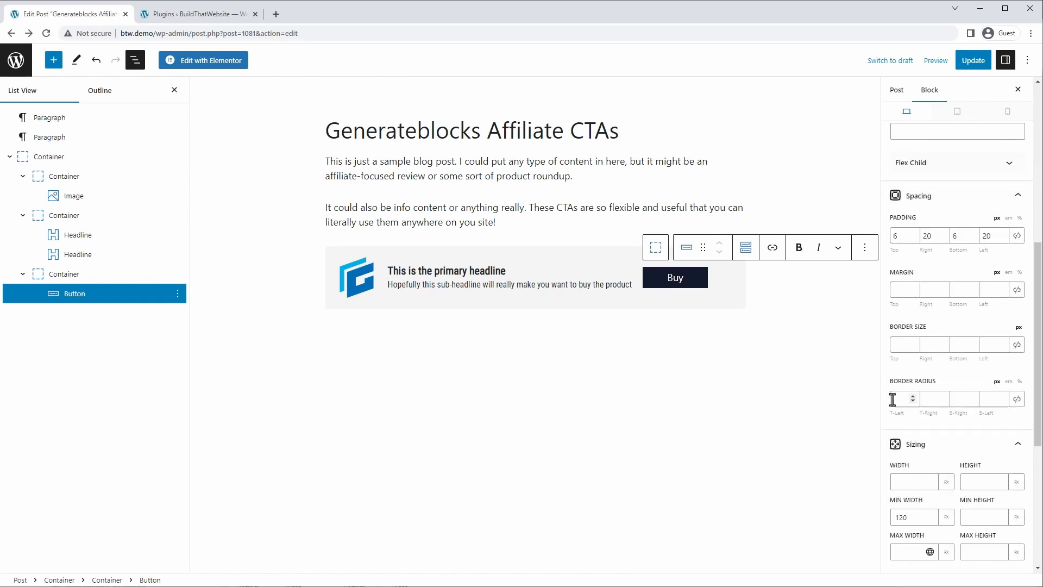
type("4")
left_click(1017, 400)
left_click(419, 374)
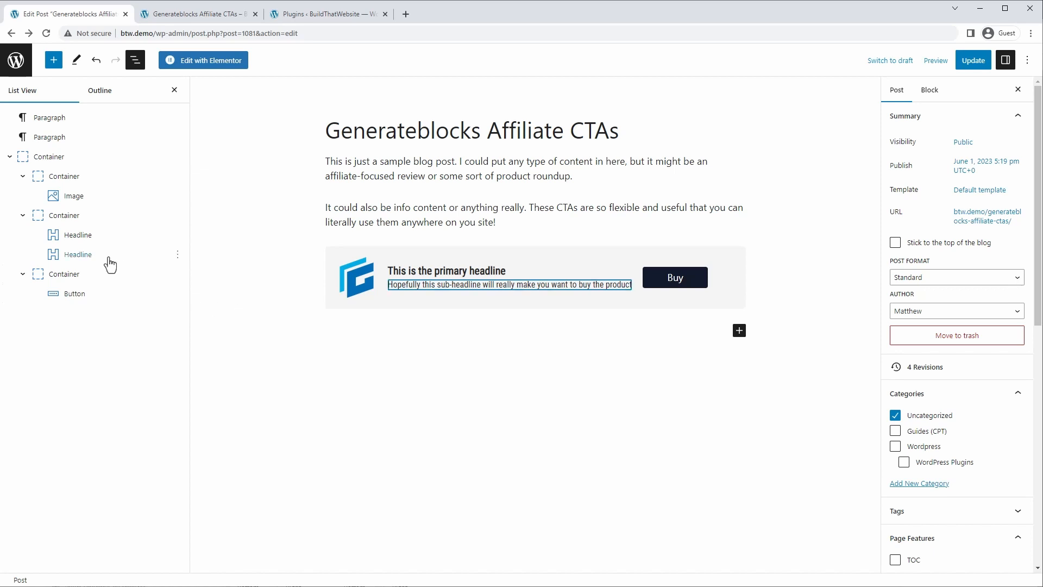
Justify the outer container's content with space between its three inner containers.
left_click(49, 157)
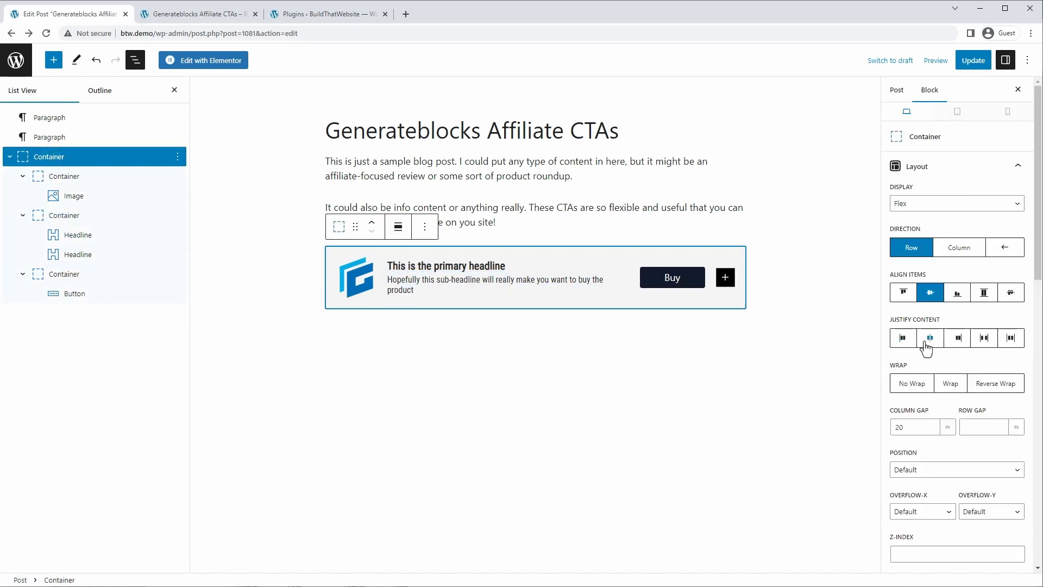
left_click(984, 338)
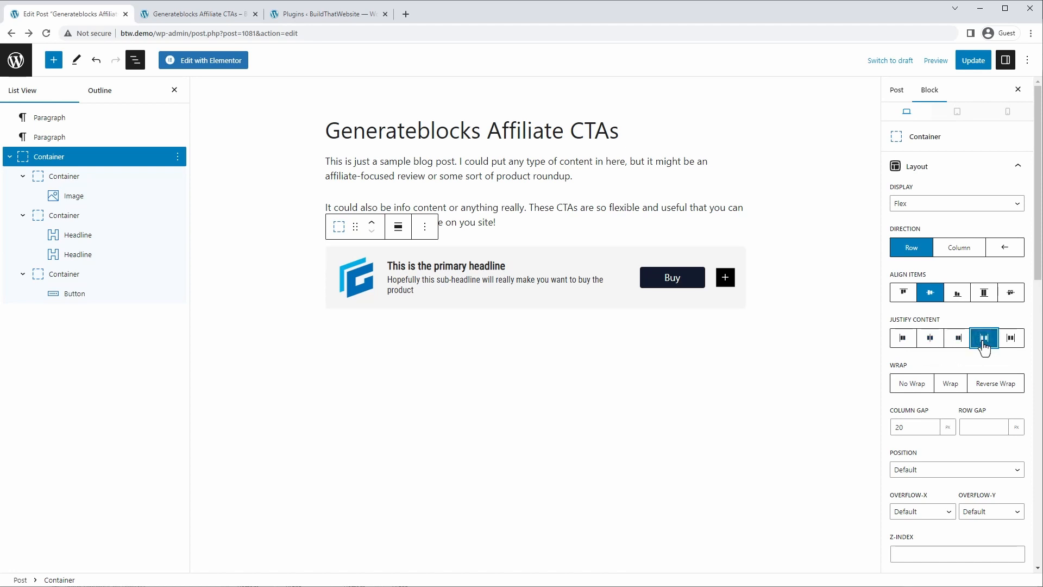
left_click(739, 364)
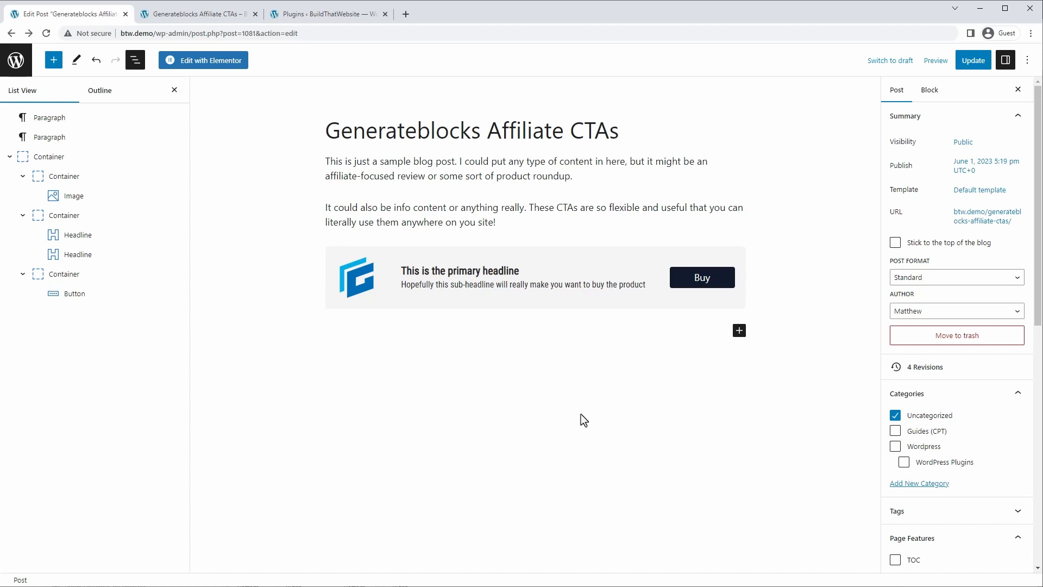
Set flex grow to 1 on the inner container that holds the two headlines.
left_click(428, 275)
left_click(65, 215)
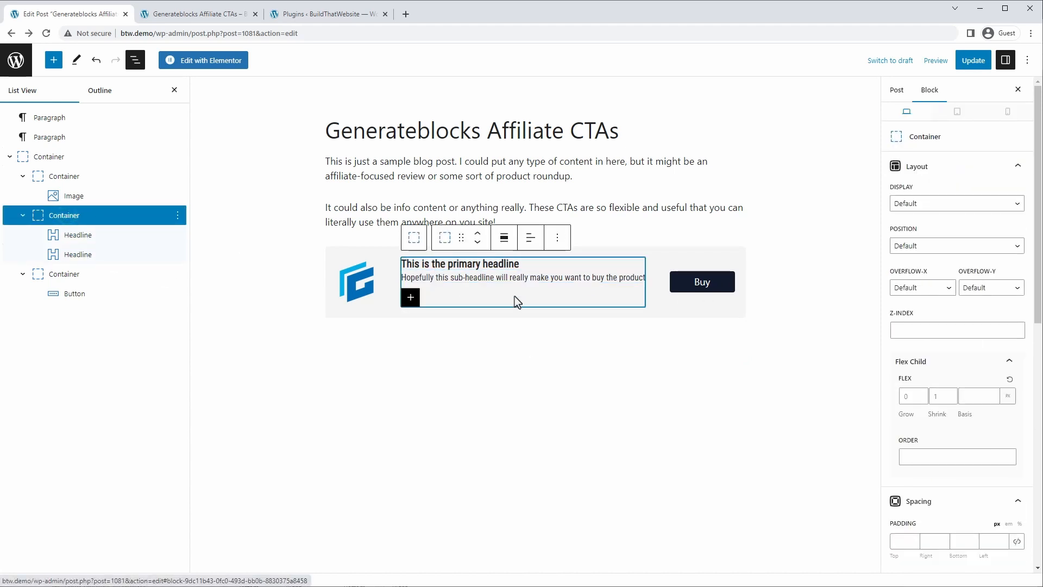
left_click(905, 397)
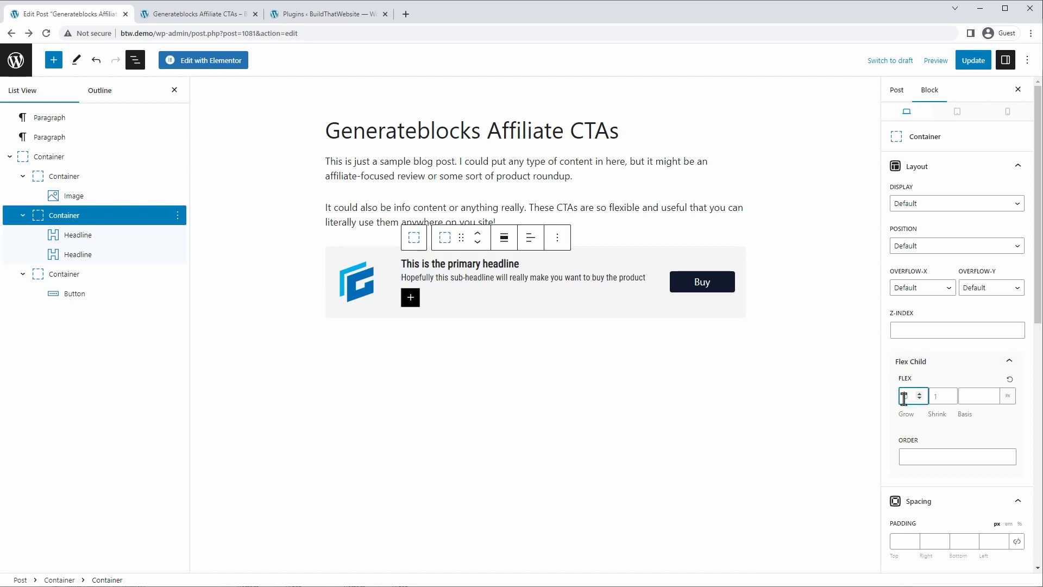
type("1")
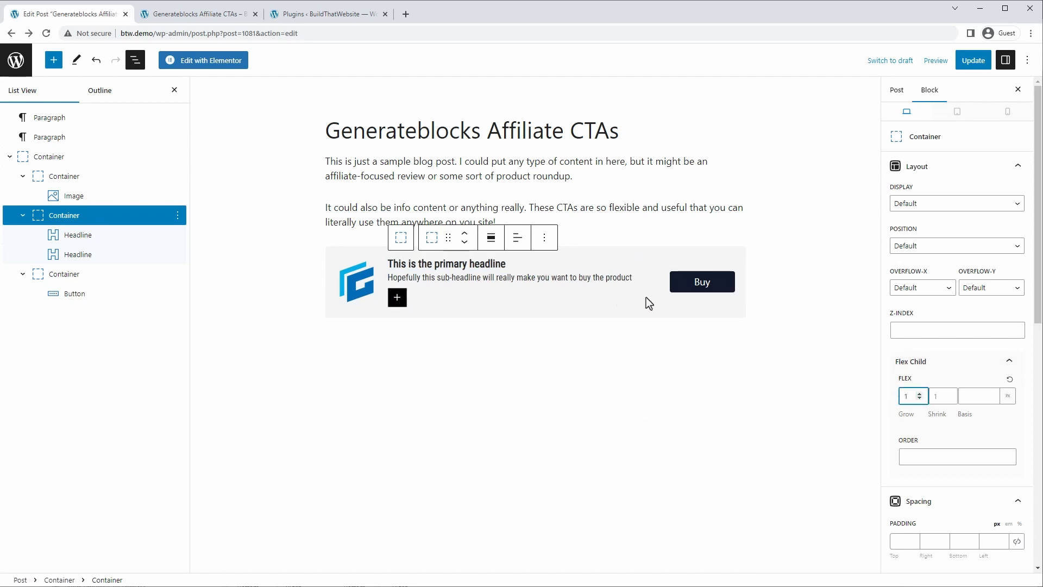
left_click(586, 393)
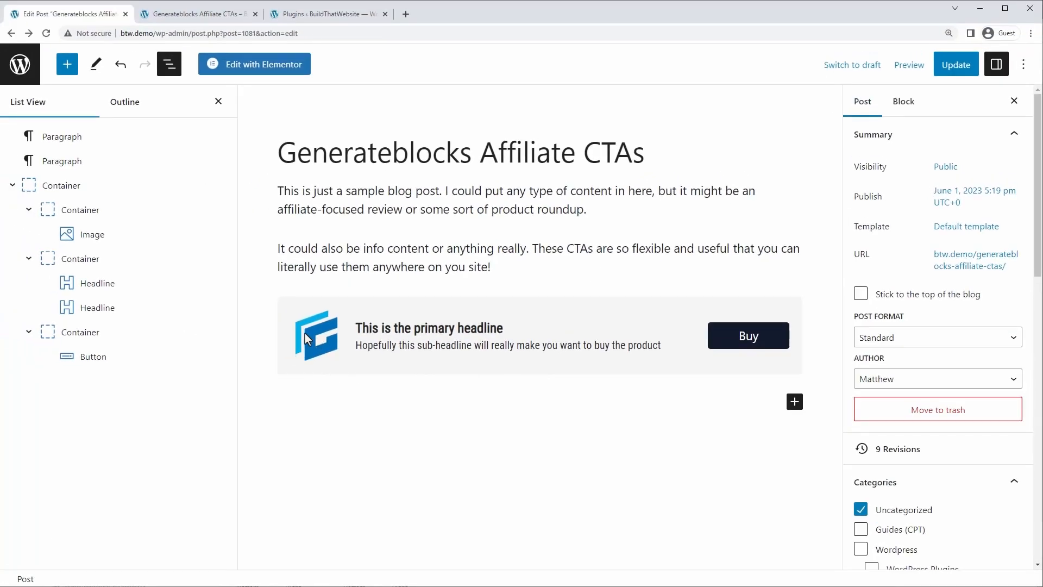
Size the inner container that holds the logo to 70 px wide and 70 px high.
left_click(81, 218)
left_click(883, 324)
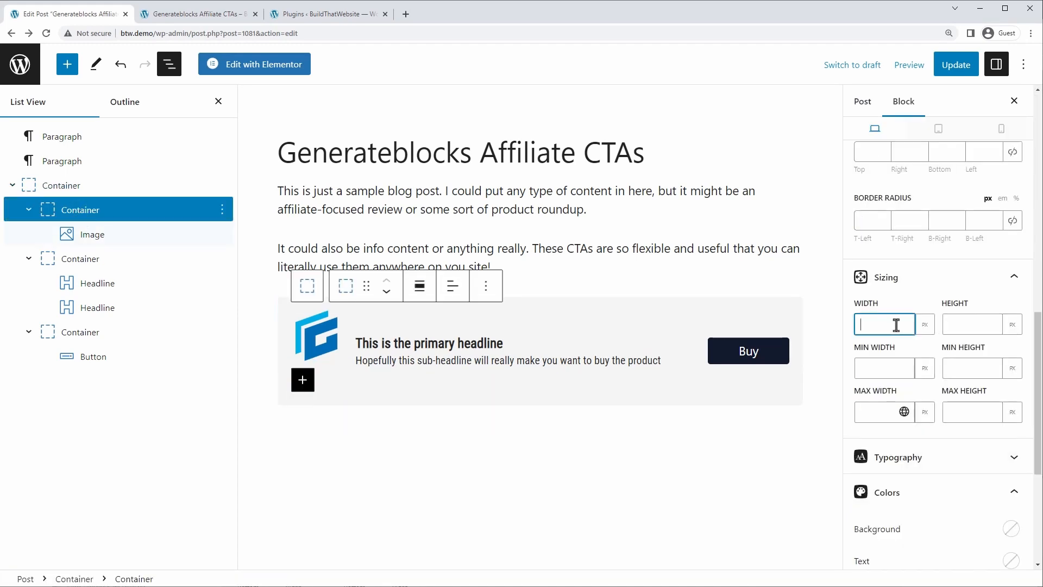
type("70")
left_click(955, 324)
type("70")
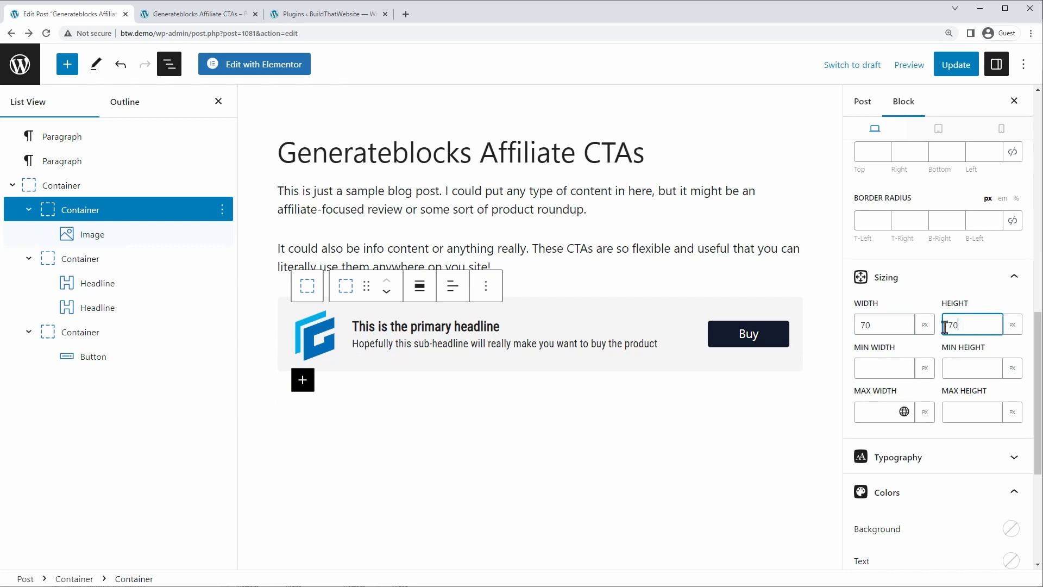
Apply 8 px of padding to all four sides of the logo container.
scroll(950, 363, "up", 5)
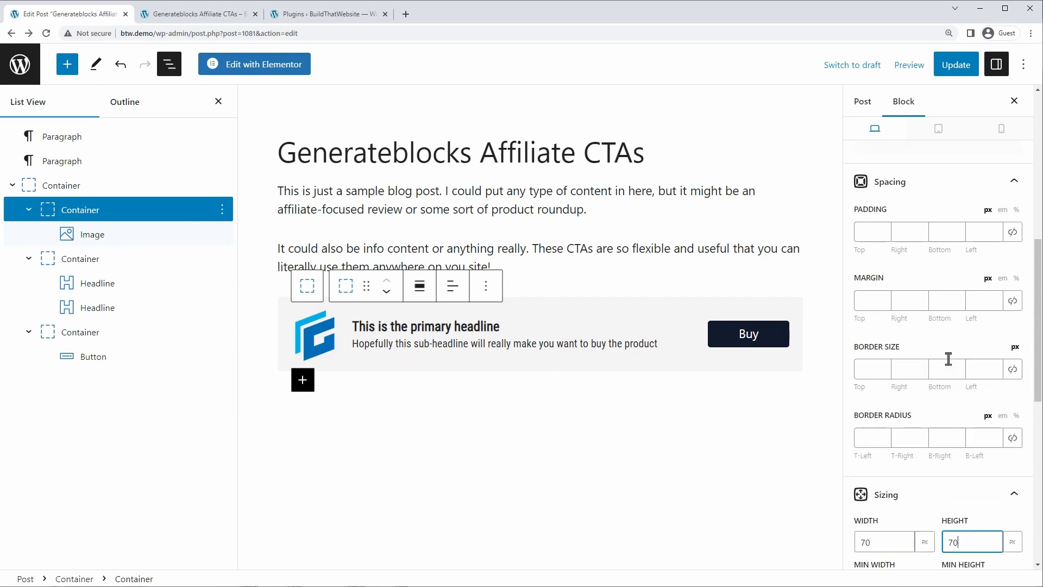
left_click(868, 341)
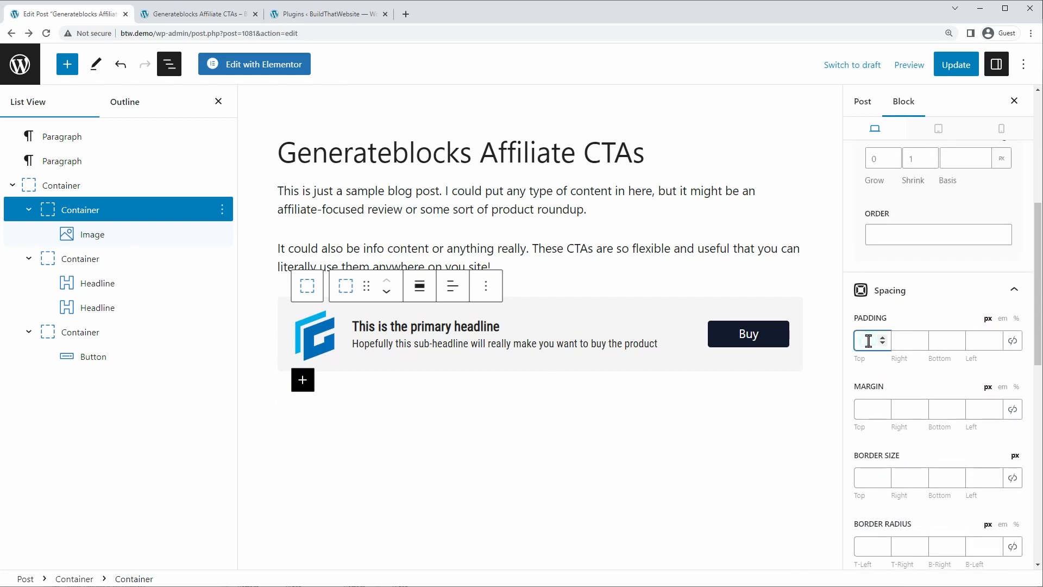
type("8")
left_click(1013, 340)
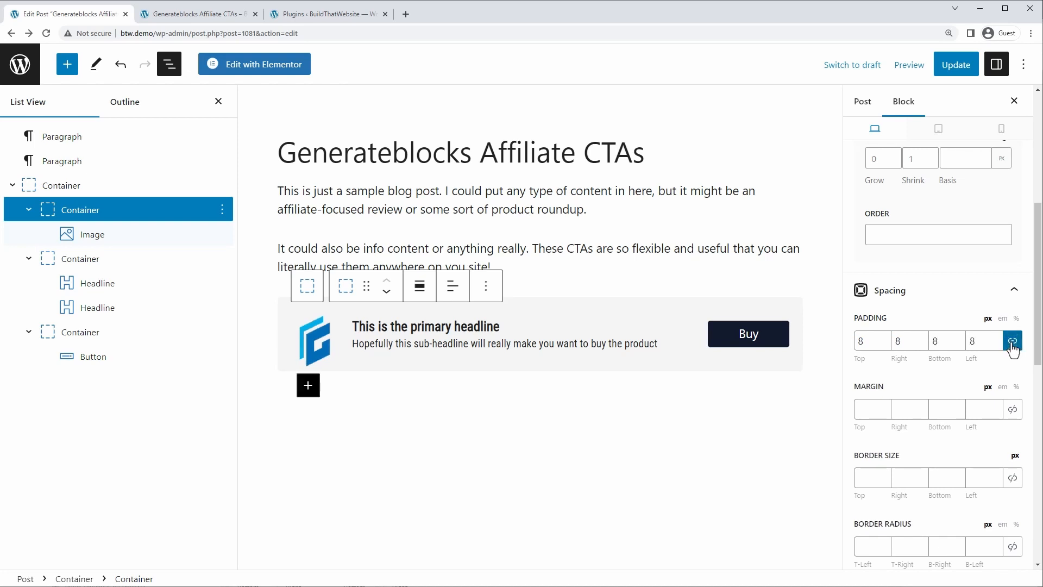
Give the logo container a white background, #ffffff.
scroll(927, 418, "down", 8)
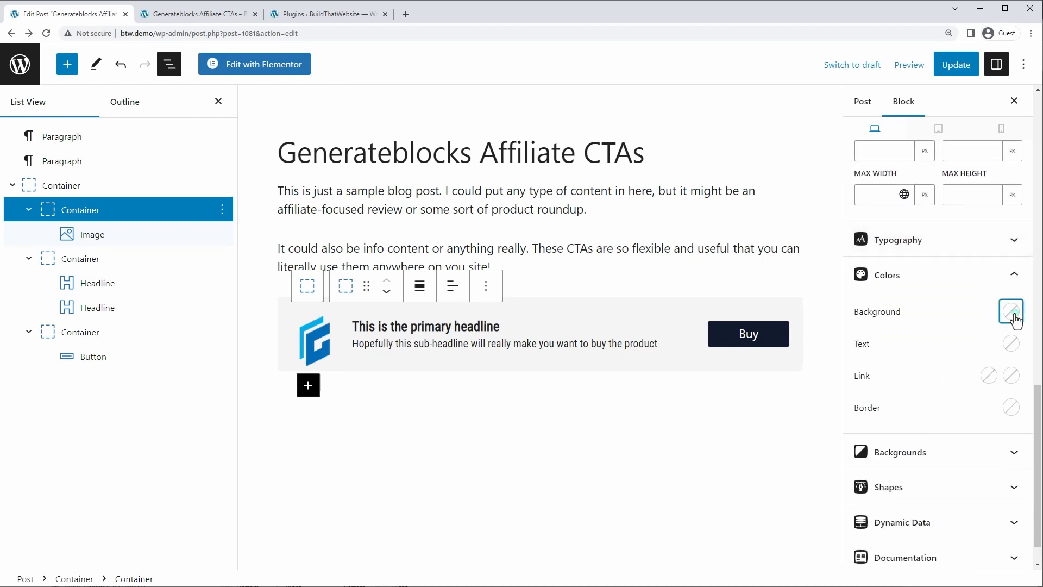
left_click(1012, 312)
left_click_drag(871, 180, 807, 76)
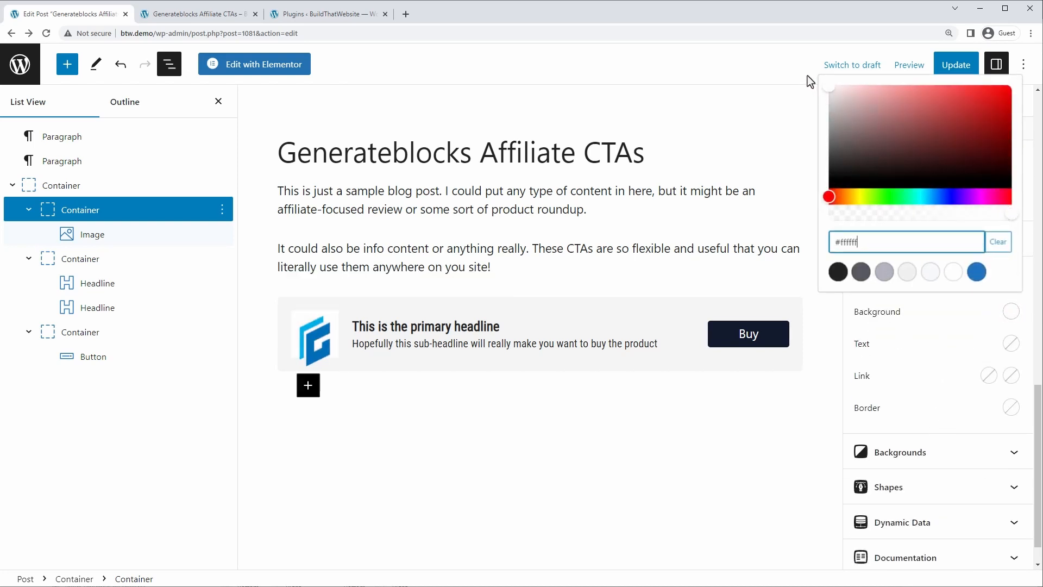
Clear the logo image's fixed width and height and set its object-fit to Contain.
left_click(96, 239)
scroll(926, 340, "up", 6)
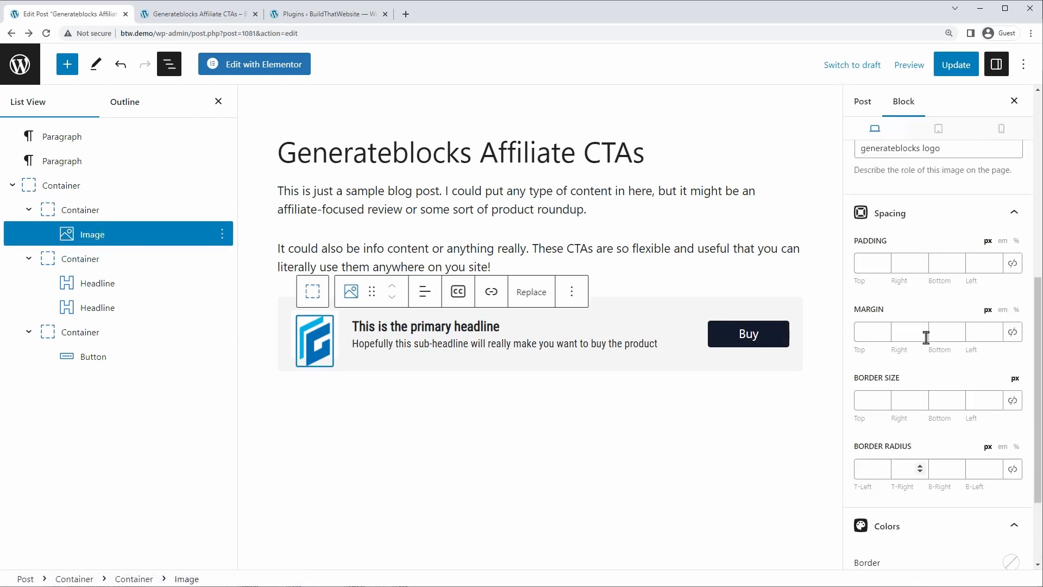
scroll(928, 338, "down", 4)
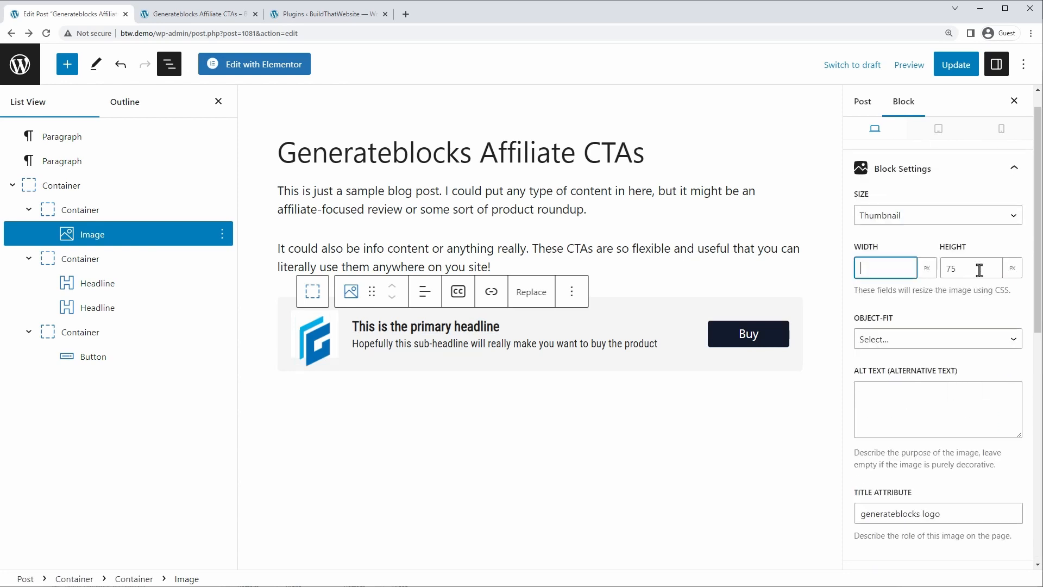
double_click(978, 269)
key("BackSpace")
left_click(881, 344)
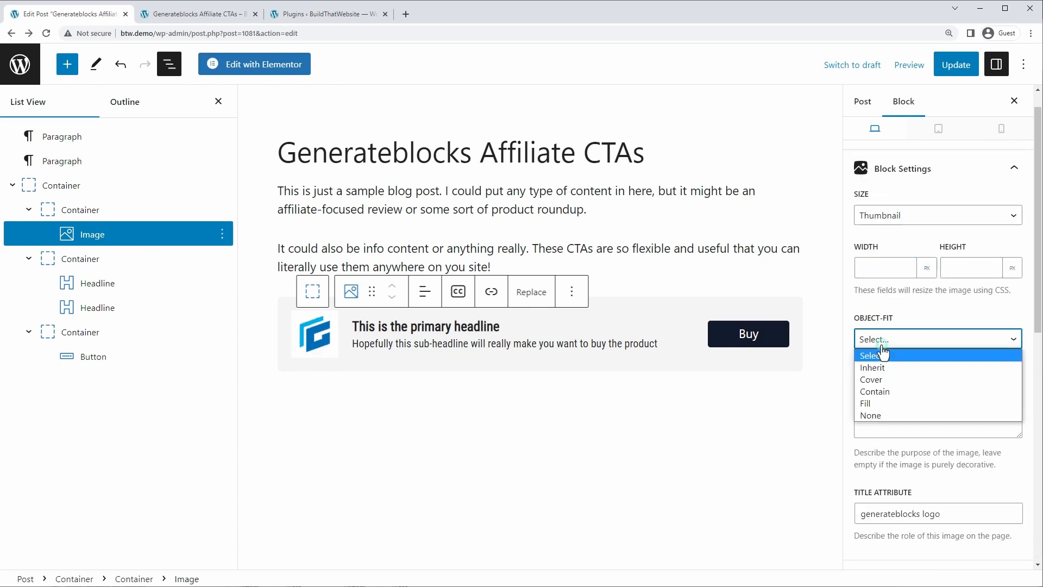
left_click(875, 393)
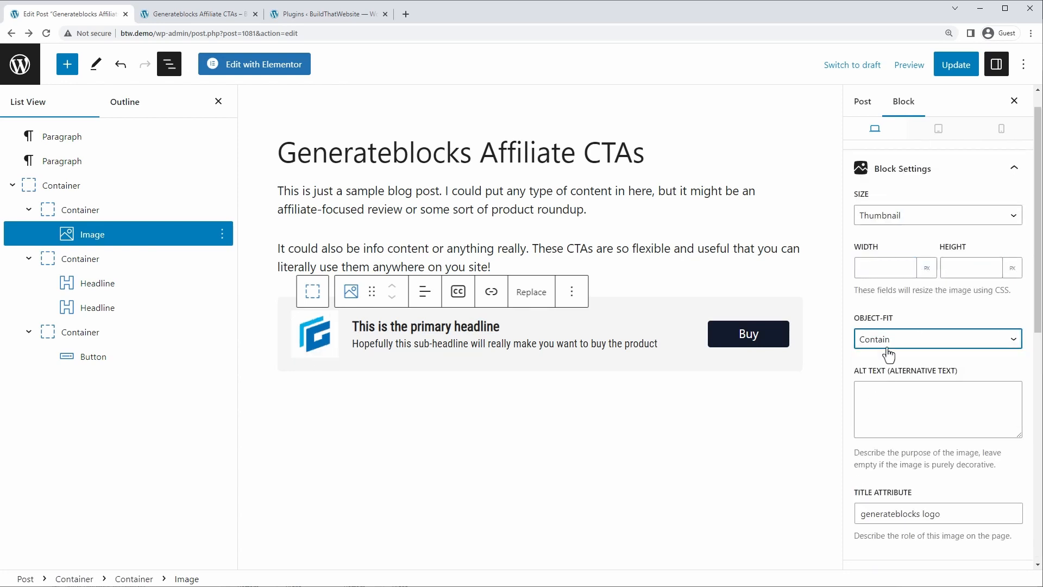
Add a 1 px border to all four sides of the logo container.
left_click(76, 210)
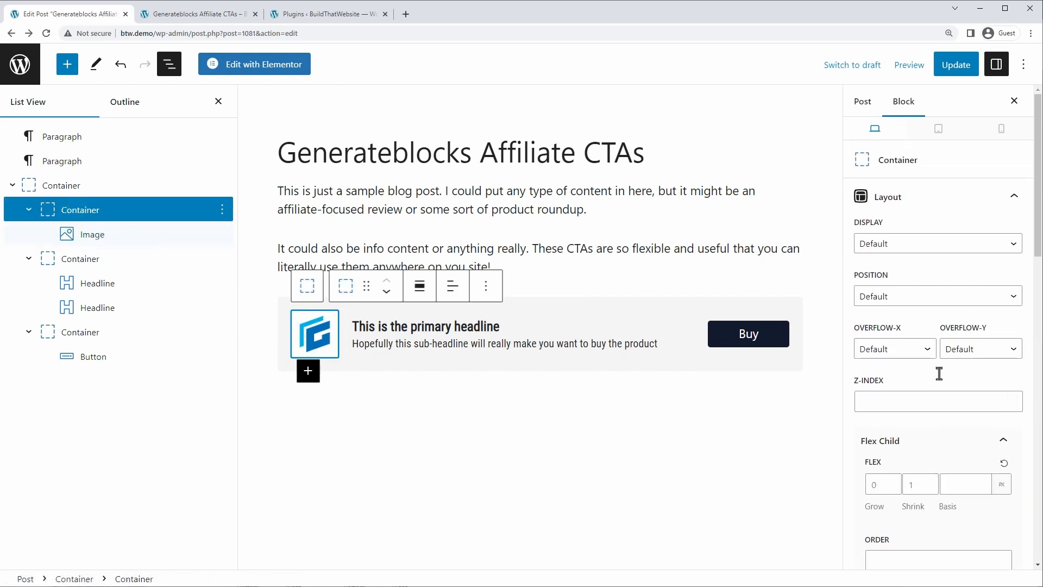
scroll(939, 375, "down", 3)
scroll(940, 378, "down", 5)
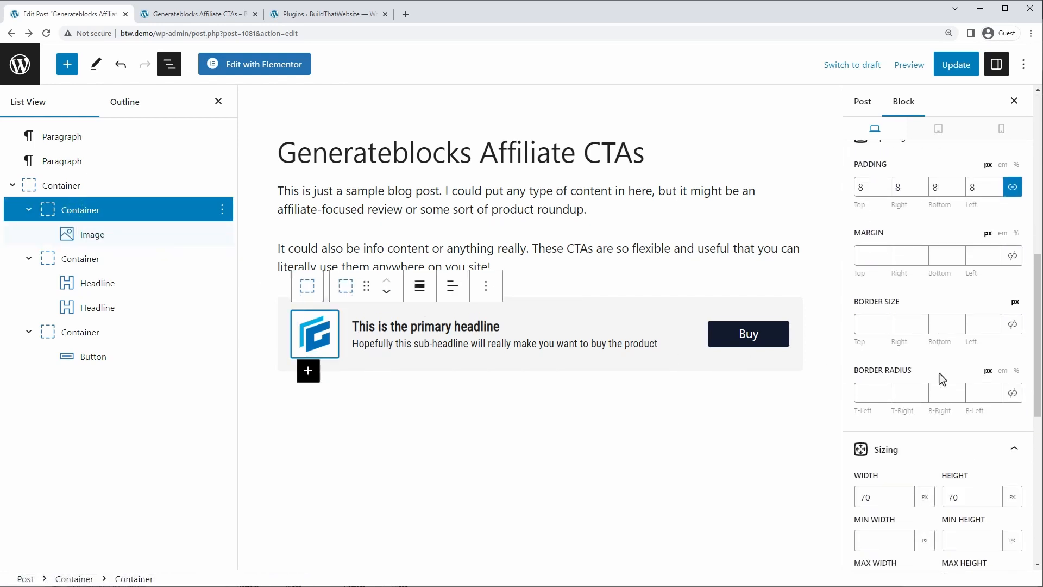
left_click(861, 317)
type("1")
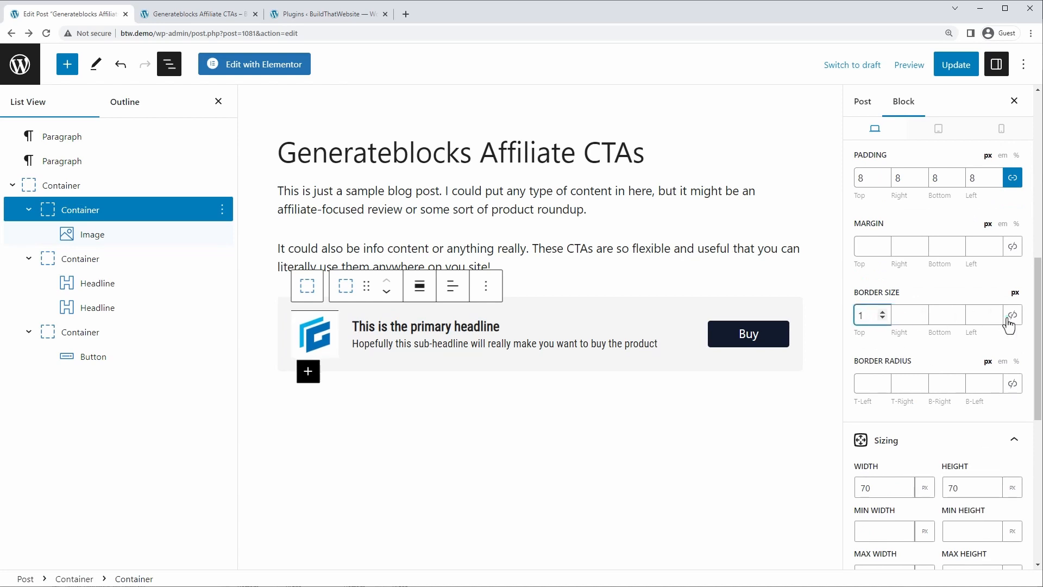
left_click(1012, 315)
Round all four corners of the logo container with a 4 px border radius.
left_click(869, 378)
type("4")
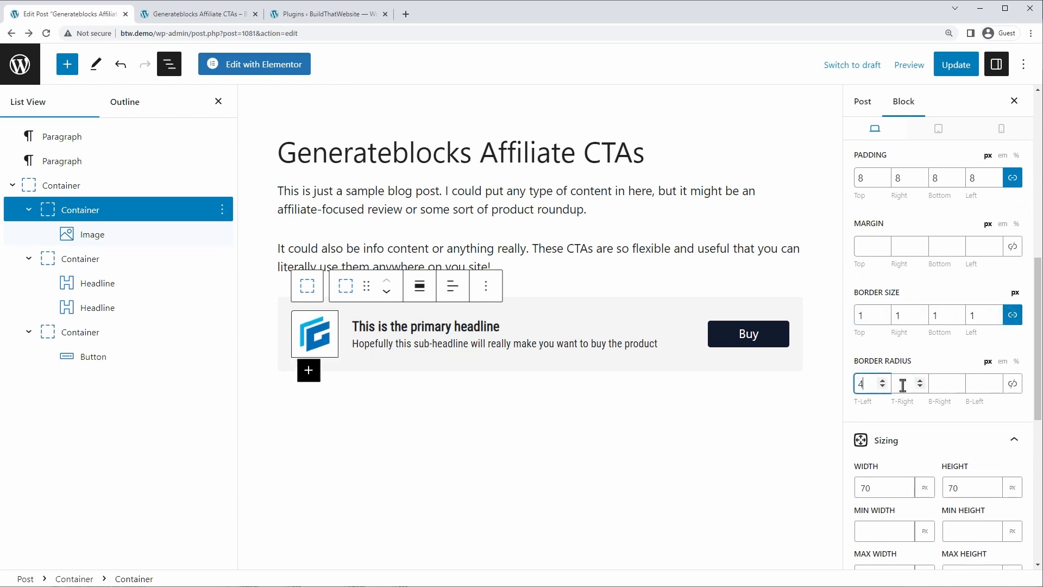
left_click(1011, 383)
scroll(913, 419, "down", 5)
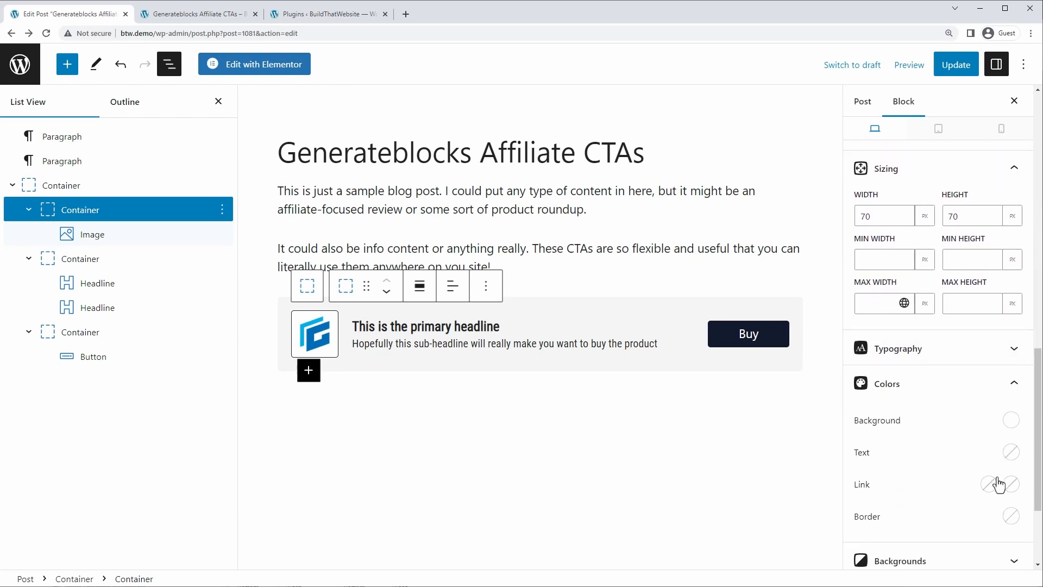
Change the logo container's border colour to a very light grey.
left_click(1012, 516)
left_click_drag(849, 324, 813, 308)
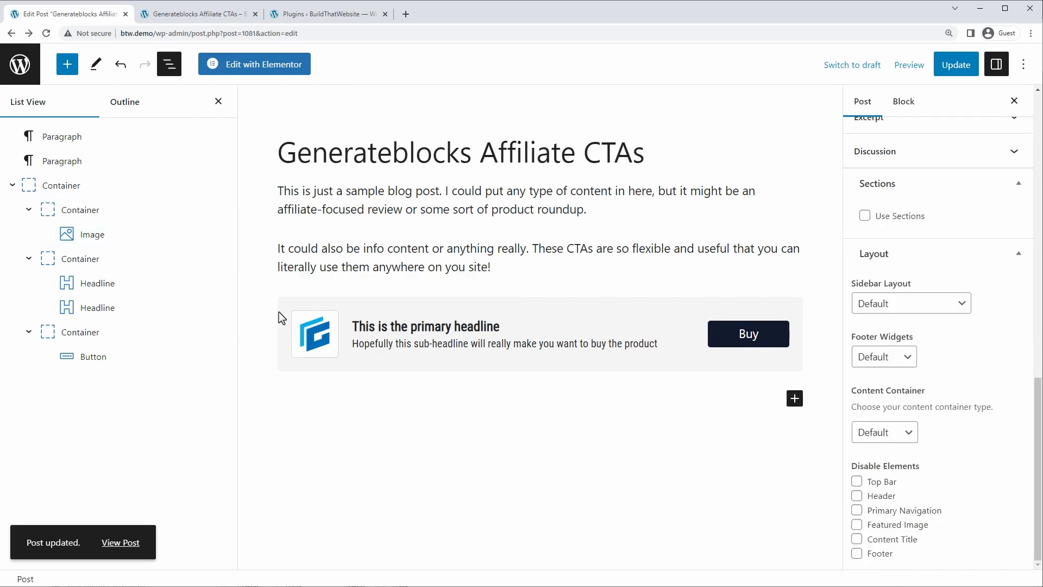
Set the outer container's padding to 15 px on all four sides.
left_click(76, 185)
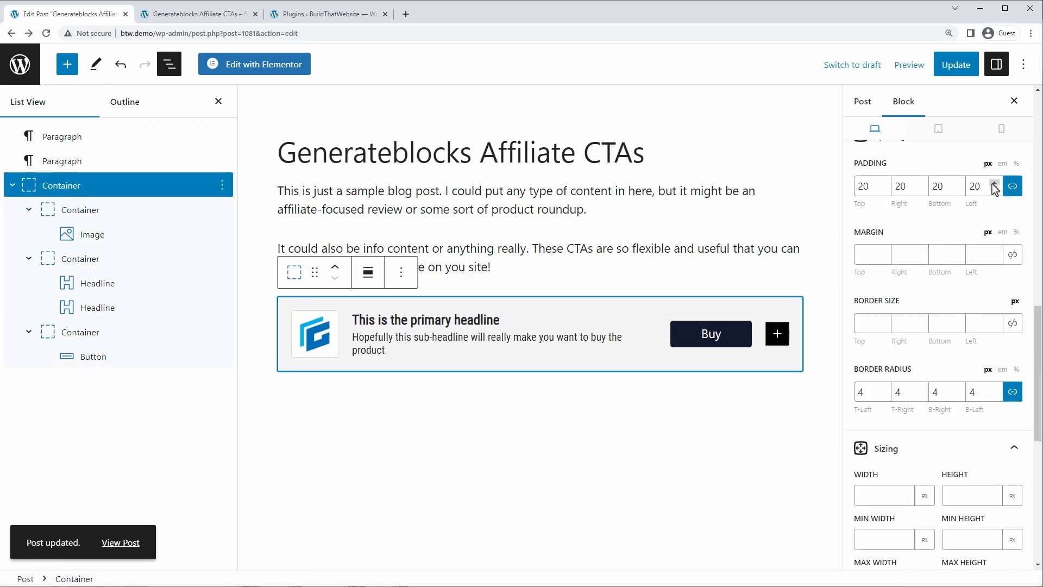
left_click(1013, 187)
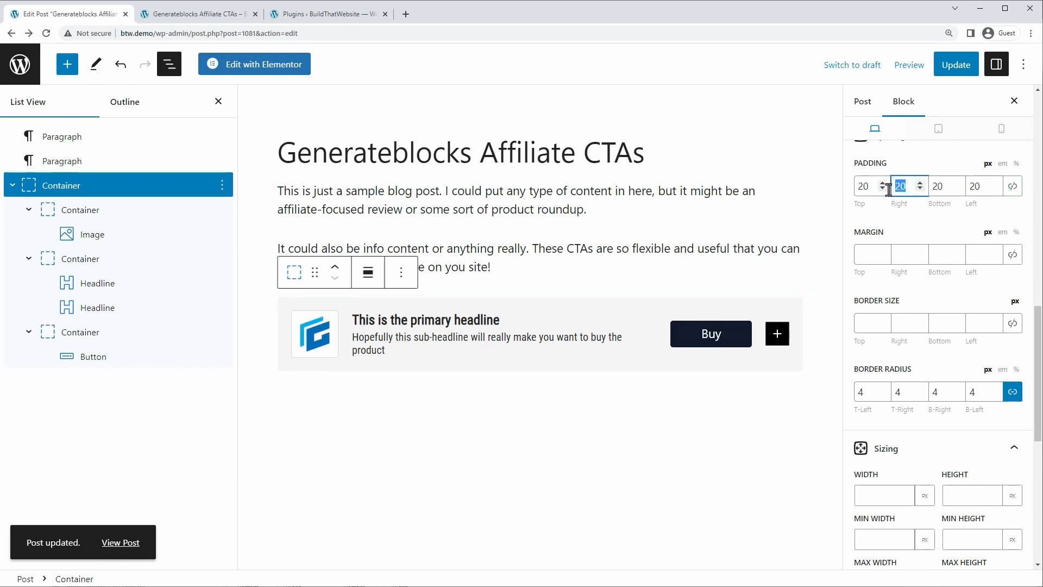
left_click(1013, 187)
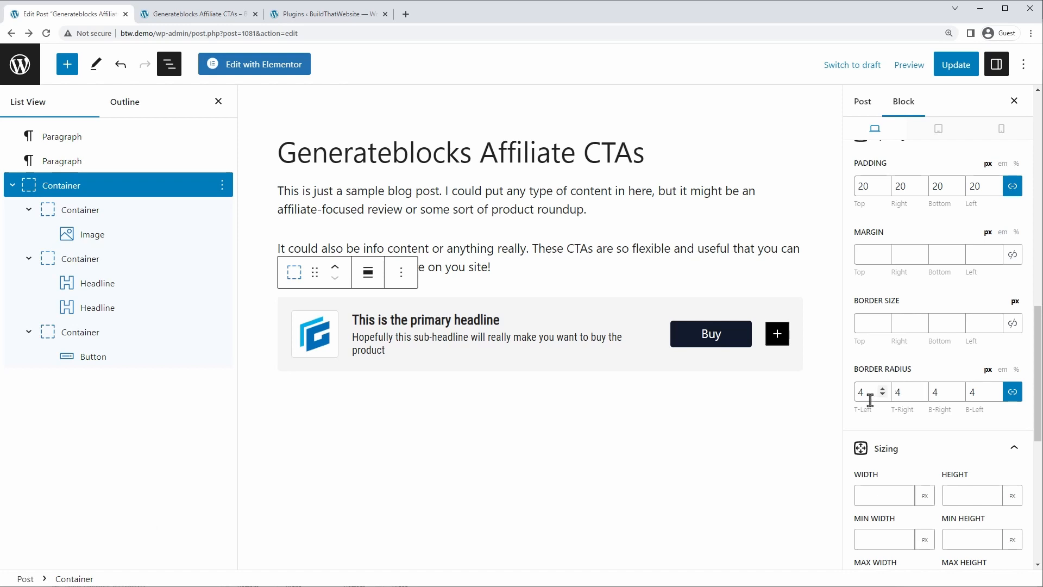
double_click(864, 188)
type("15")
Unlink the outer container's padding values and set only the right padding to 20 px.
left_click(1014, 188)
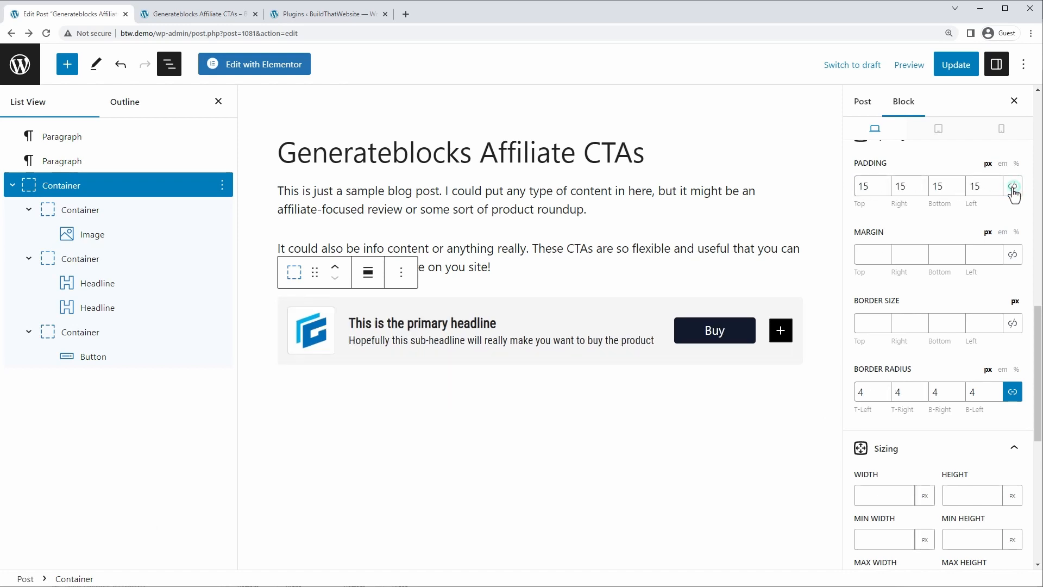
left_click_drag(915, 187, 890, 188)
type("20")
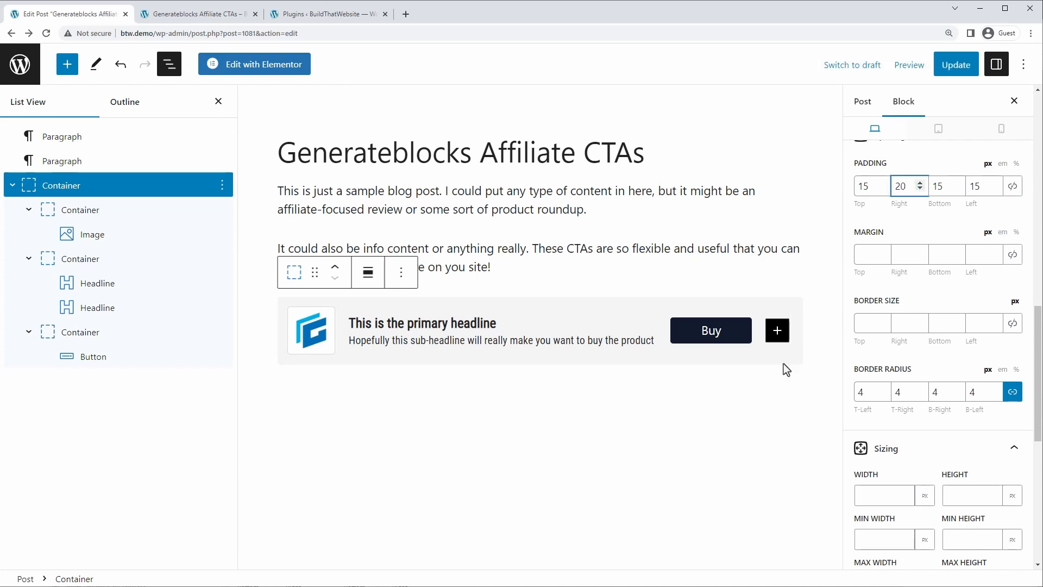
left_click(739, 466)
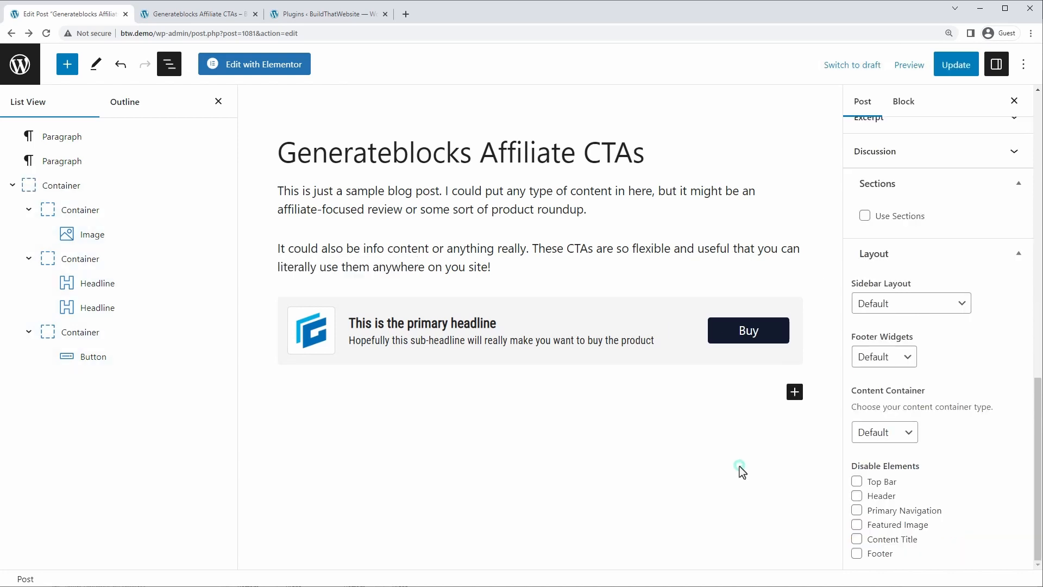
Update the post and check the call-to-action box on the published page preview.
left_click(956, 65)
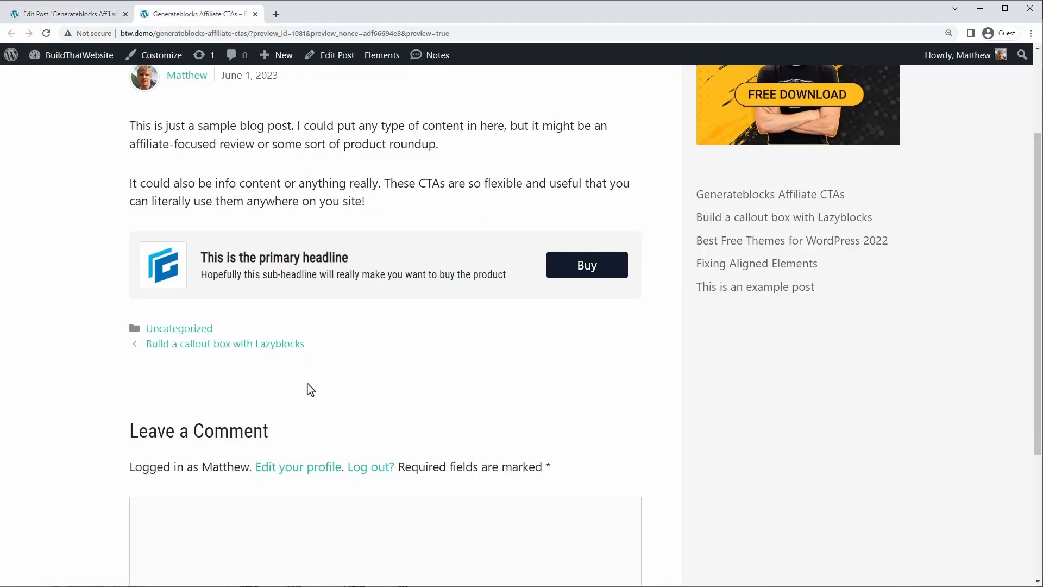
scroll(314, 380, "up", 3)
scroll(316, 379, "down", 1)
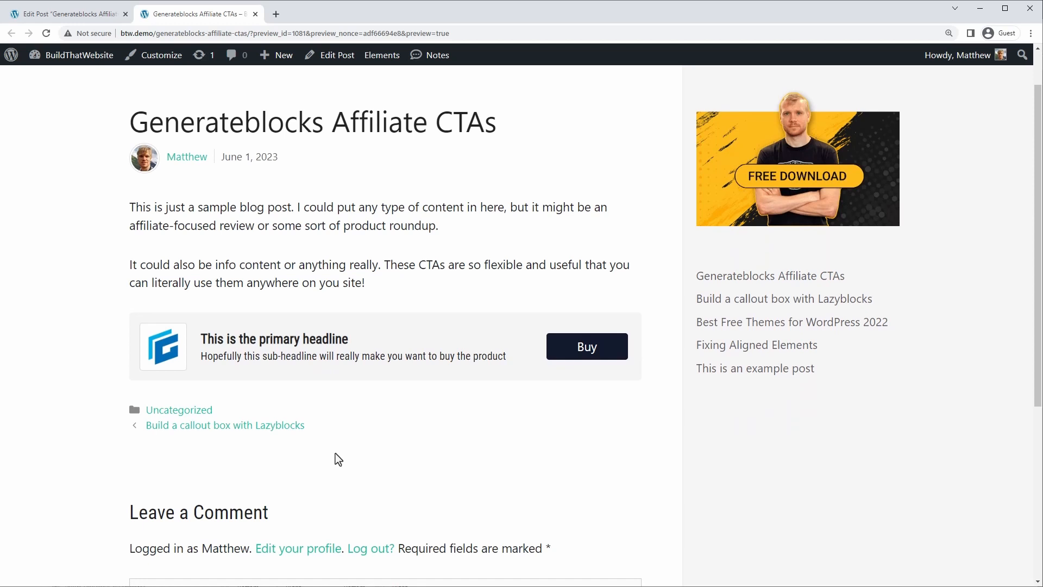
Return to the post editor and set the outer container's flex direction to Column in the mobile view.
left_click(76, 12)
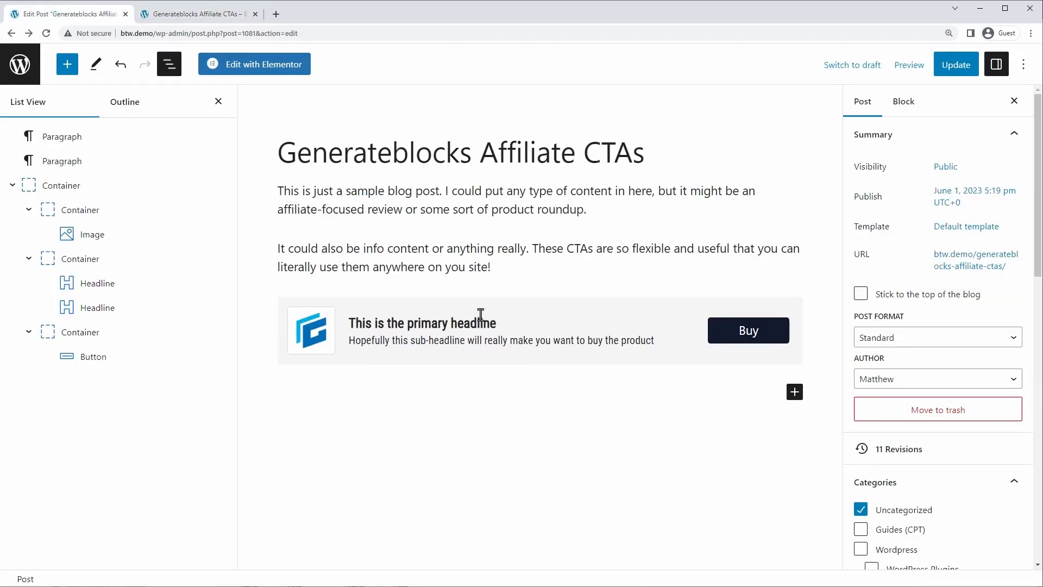
left_click(288, 305)
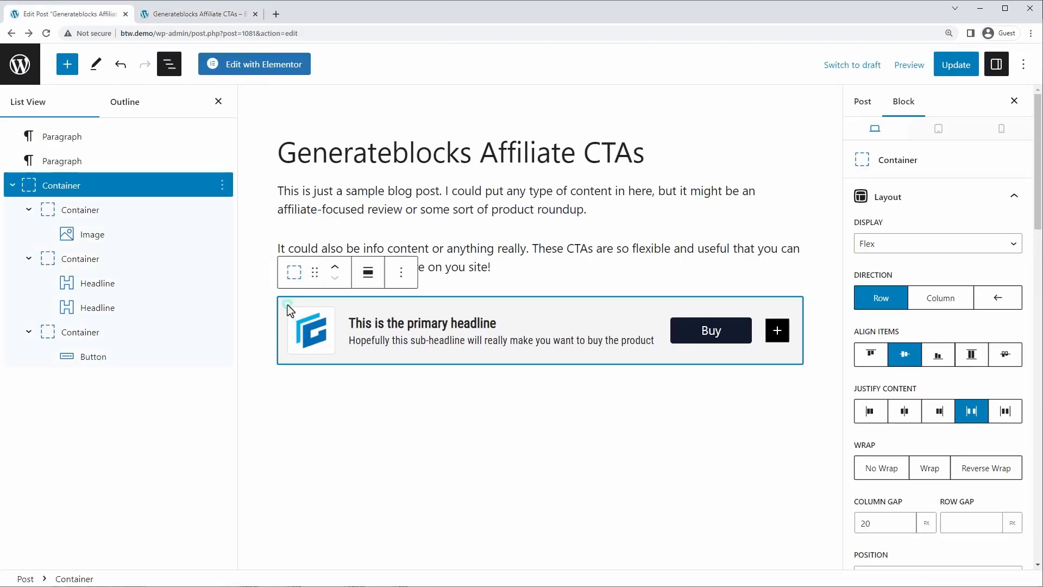
left_click(1002, 130)
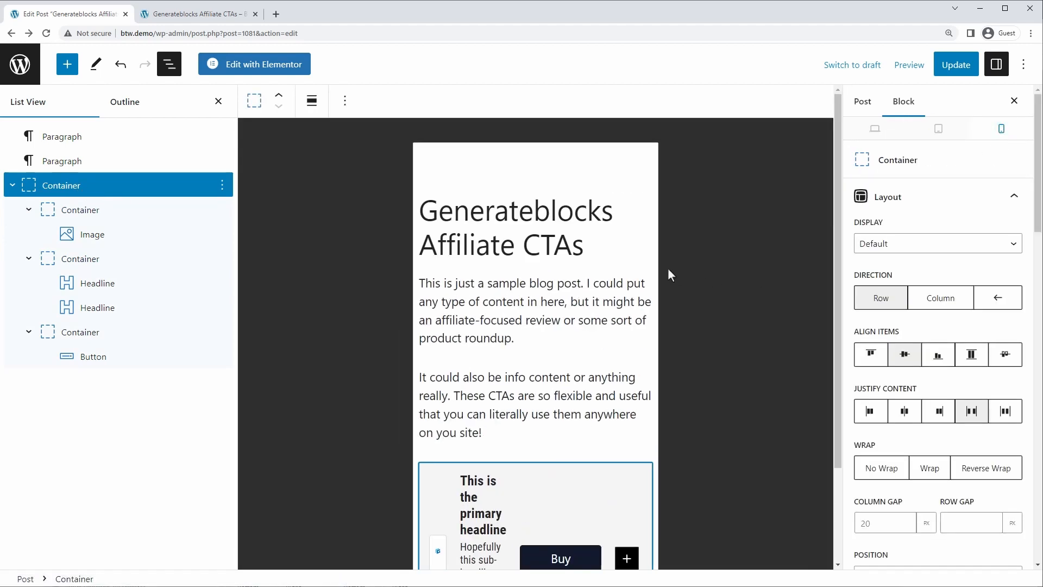
scroll(576, 269, "down", 2)
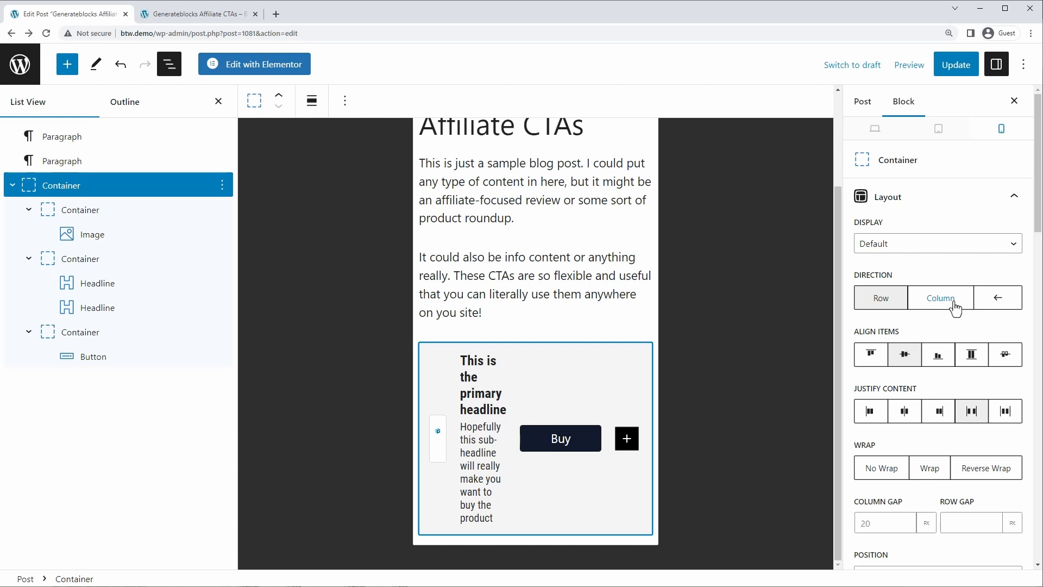
left_click(955, 307)
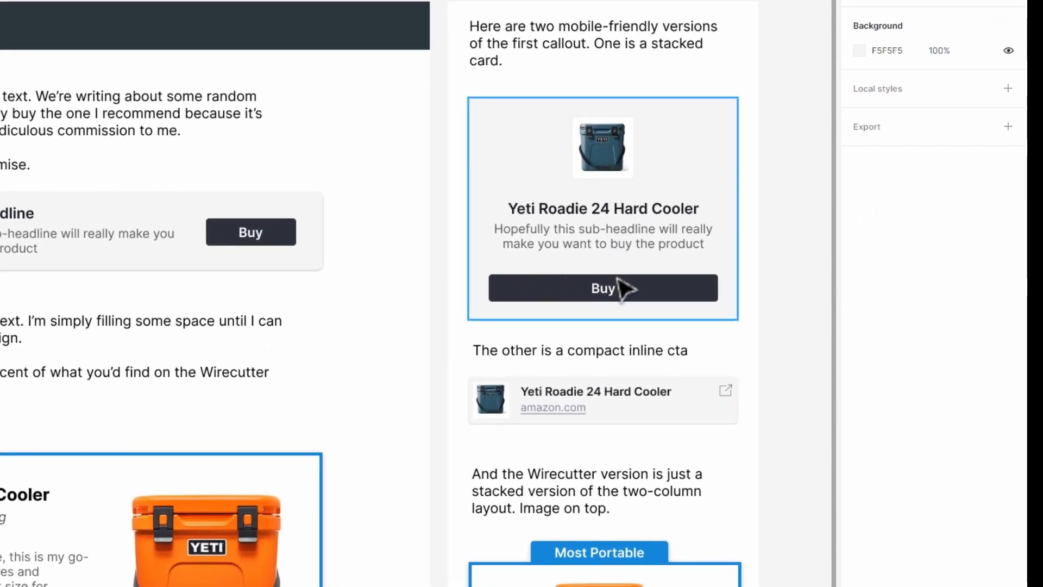
scroll(685, 342, "down", 1)
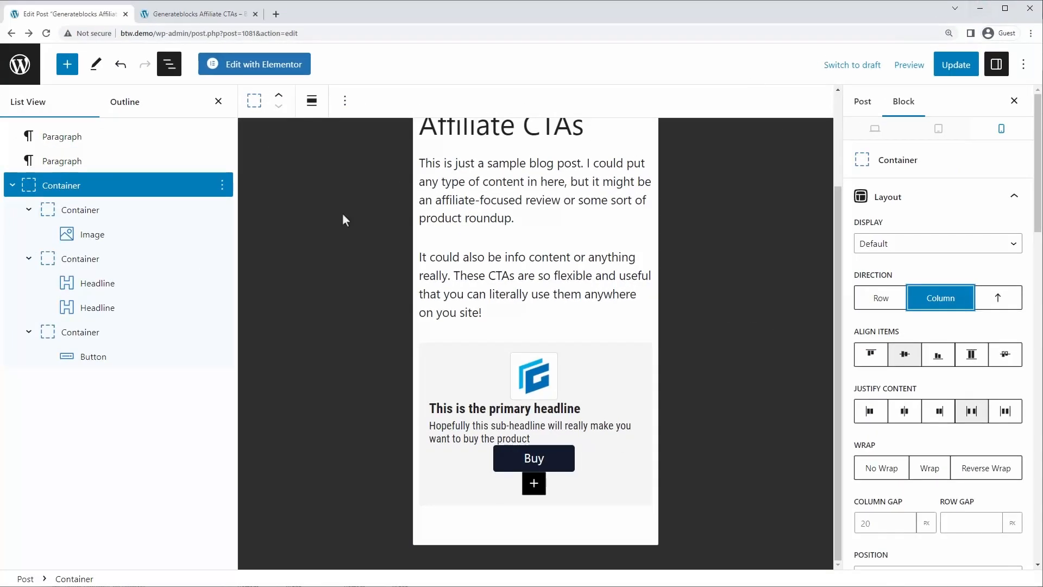
Set the outer container's mobile column gap to 0 and row gap to 20 px.
left_click(874, 523)
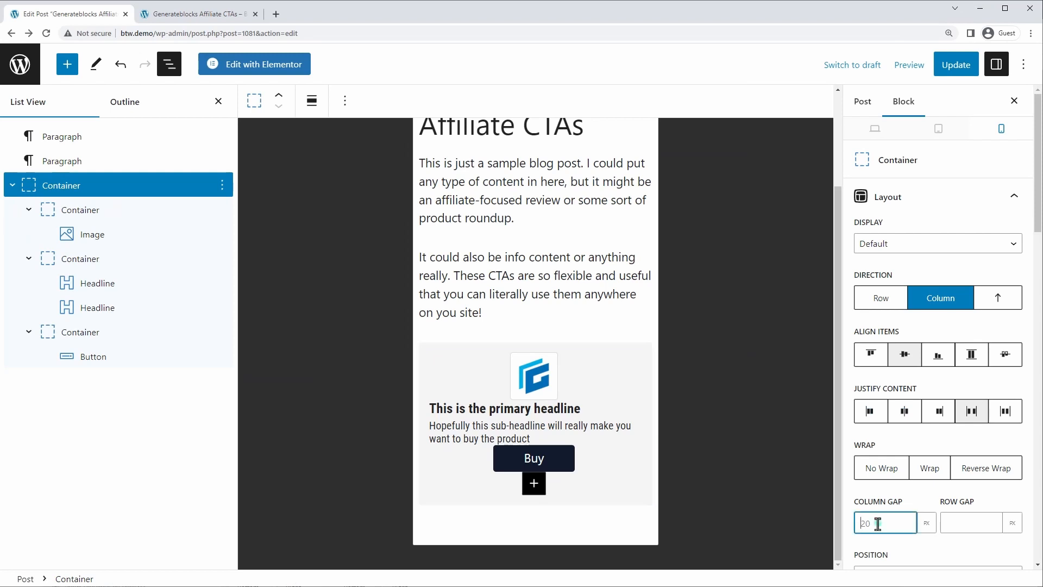
type("0")
left_click(954, 525)
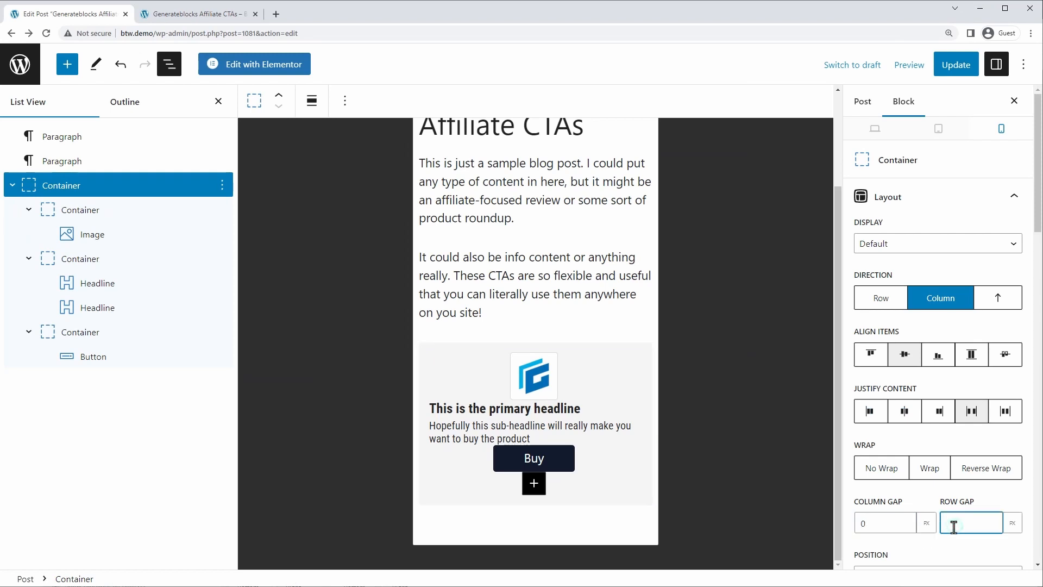
type("20")
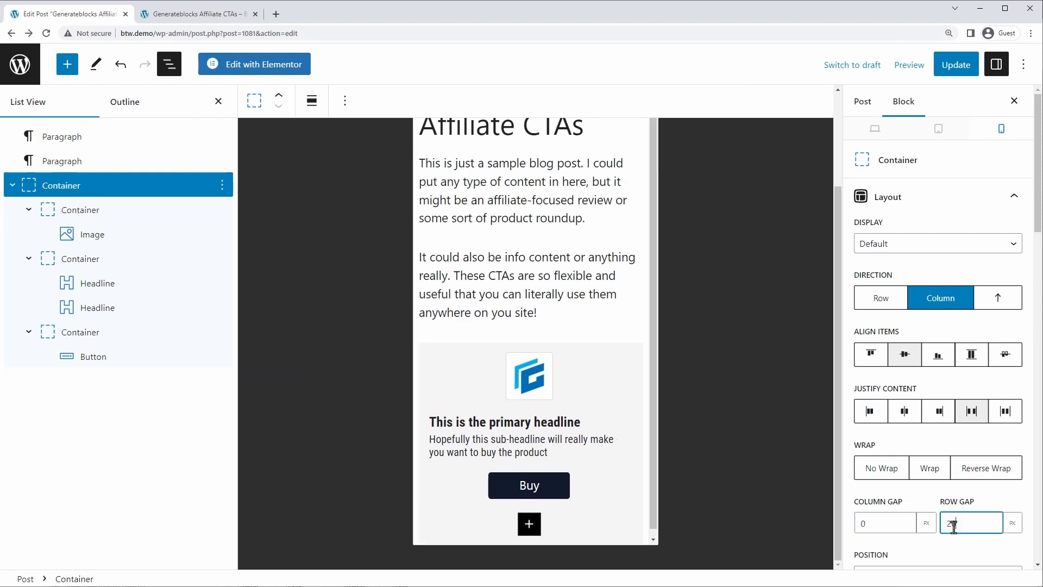
Give the logo container a 15 px bottom margin in the mobile view.
left_click(76, 212)
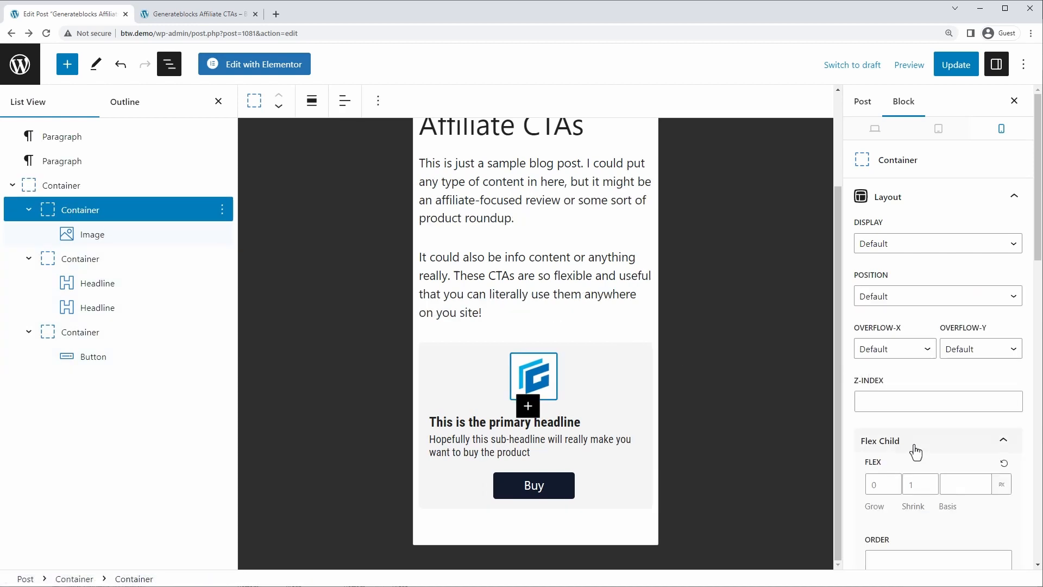
scroll(908, 360, "down", 5)
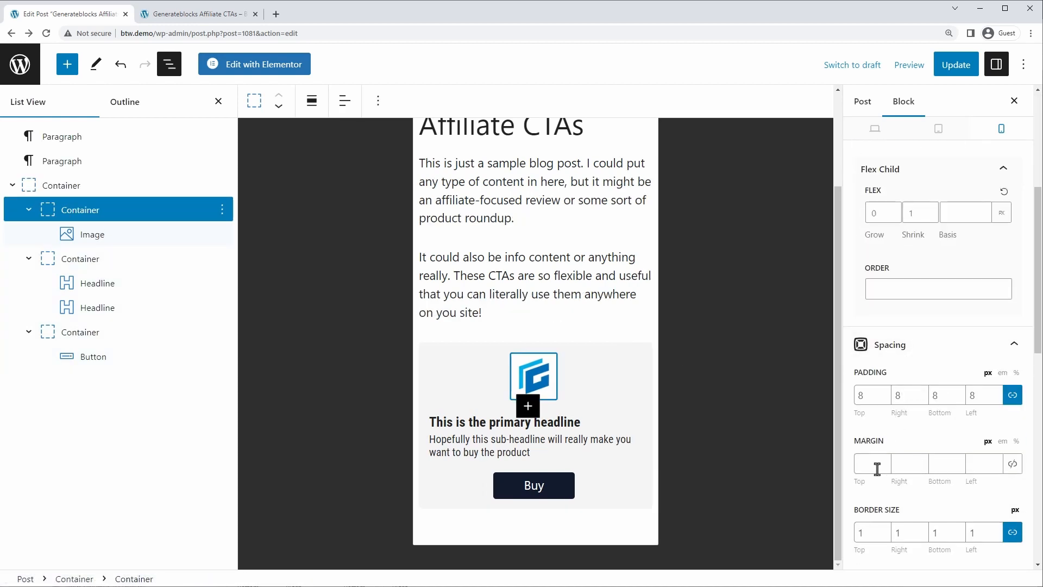
left_click(939, 466)
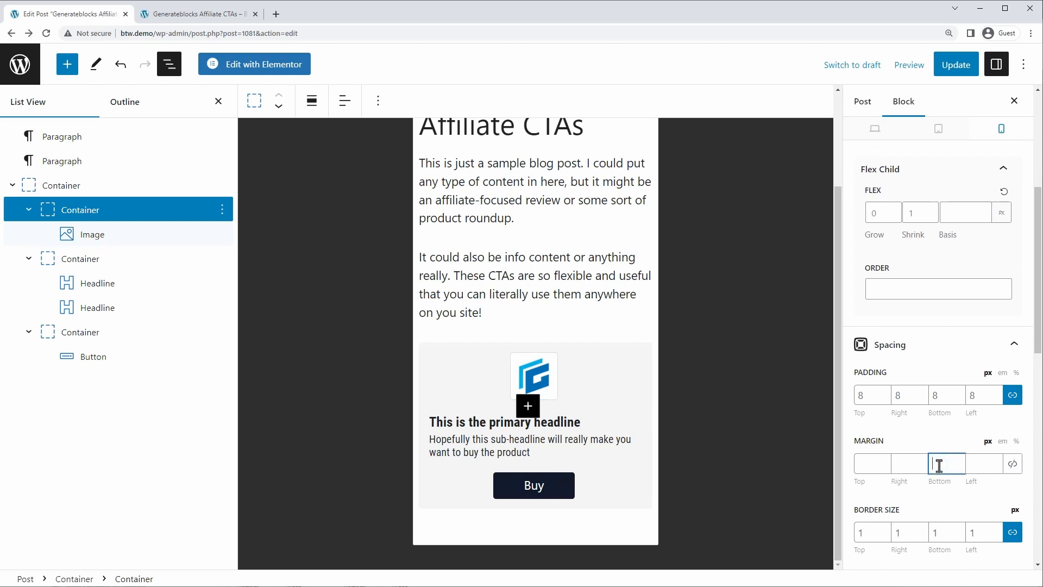
type("20")
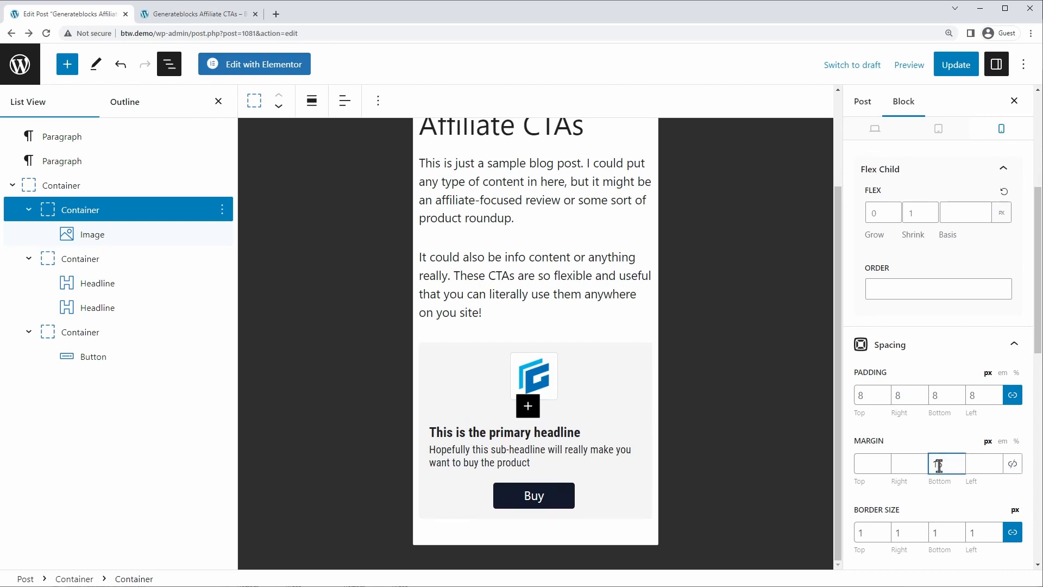
Center-align the text of the container holding the two headlines in the mobile view.
left_click(80, 263)
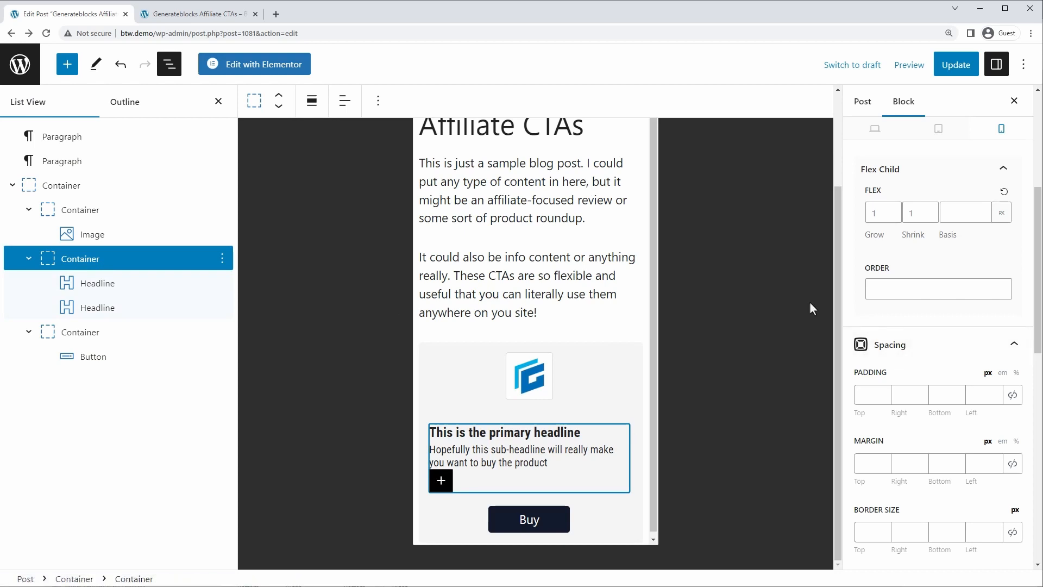
left_click(344, 112)
left_click(373, 170)
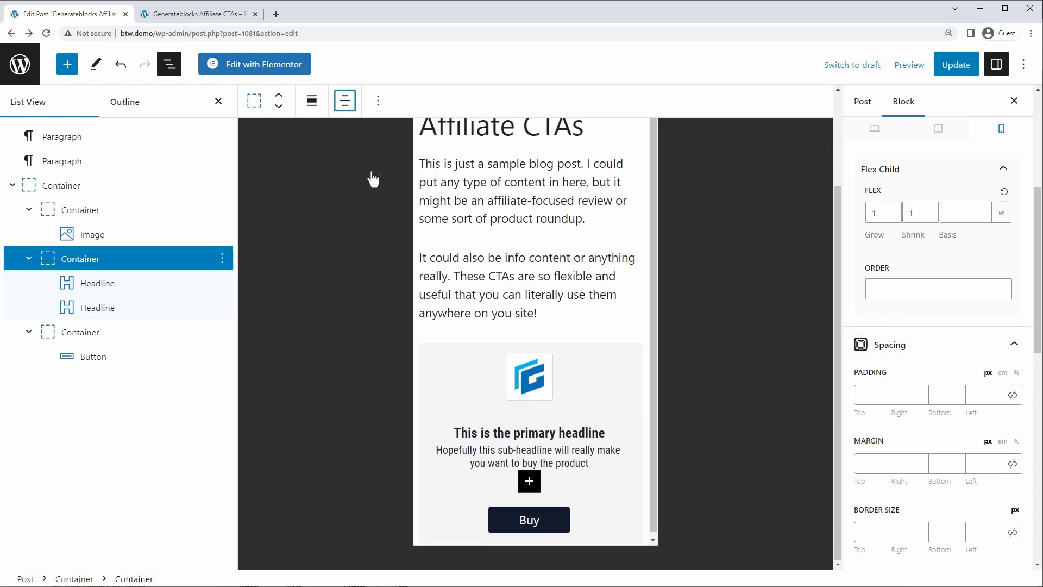
Set the Buy button's display to Block in the mobile view.
left_click(117, 360)
left_click(82, 343)
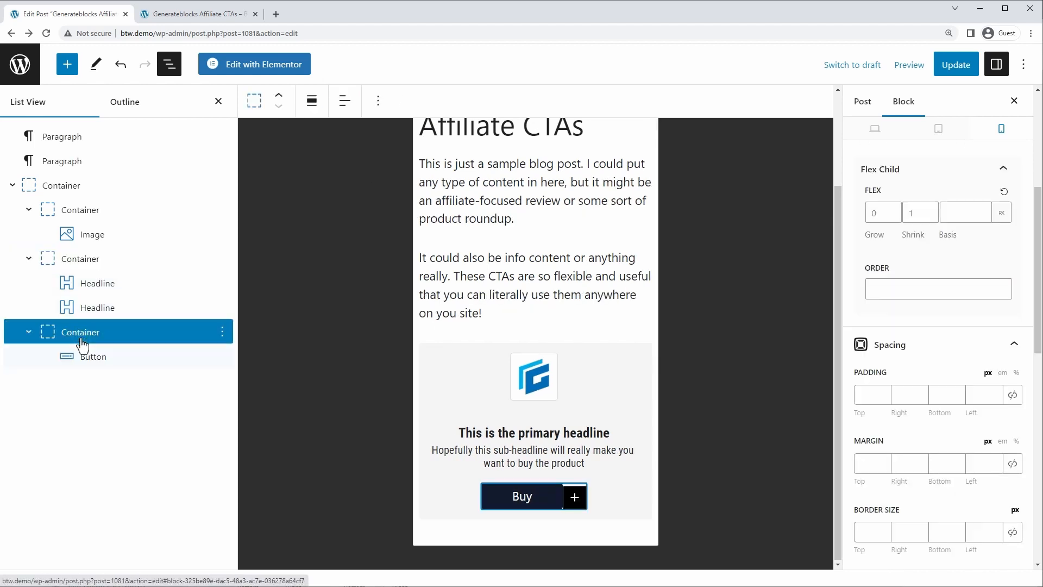
left_click(87, 360)
scroll(942, 327, "up", 1)
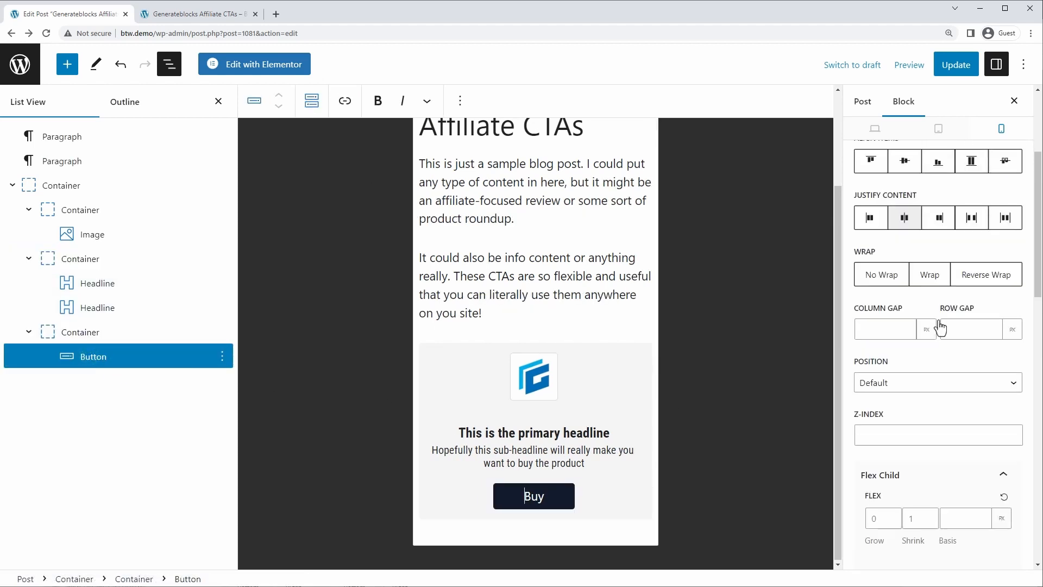
scroll(941, 328, "up", 3)
left_click(895, 243)
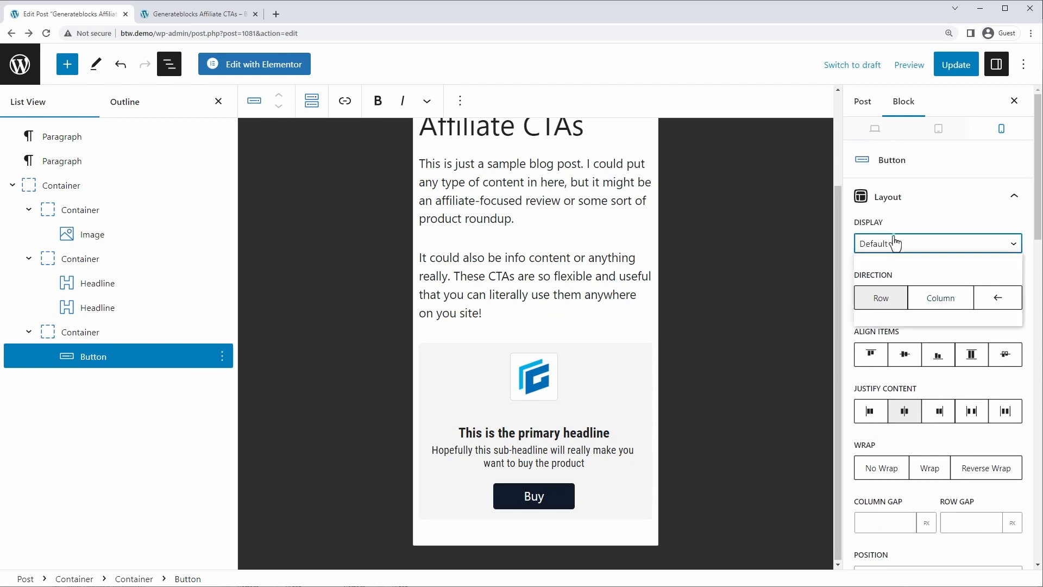
left_click(888, 272)
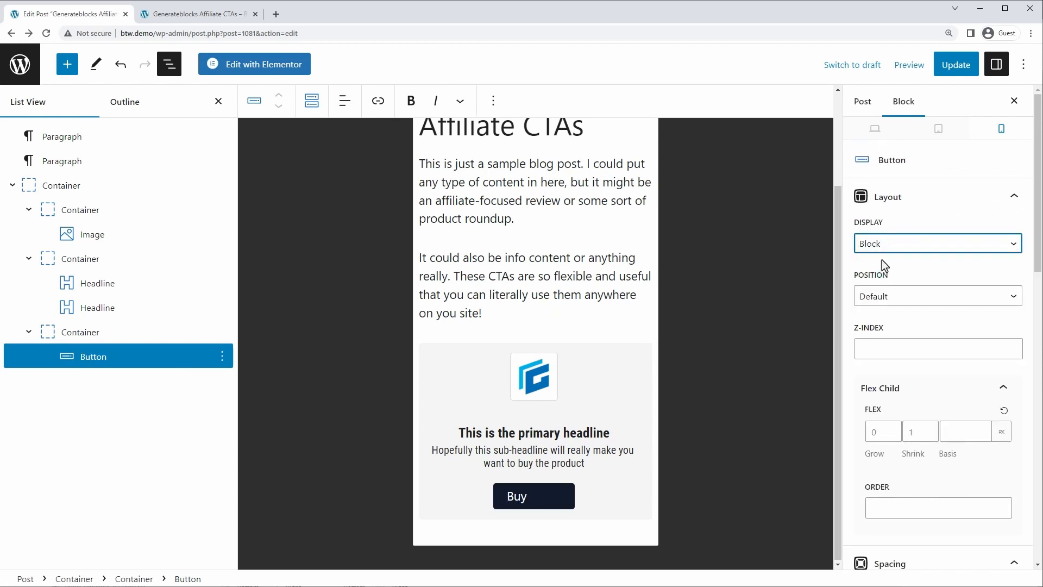
Set the width of the Buy button's parent container to 100% in the mobile view.
left_click(120, 332)
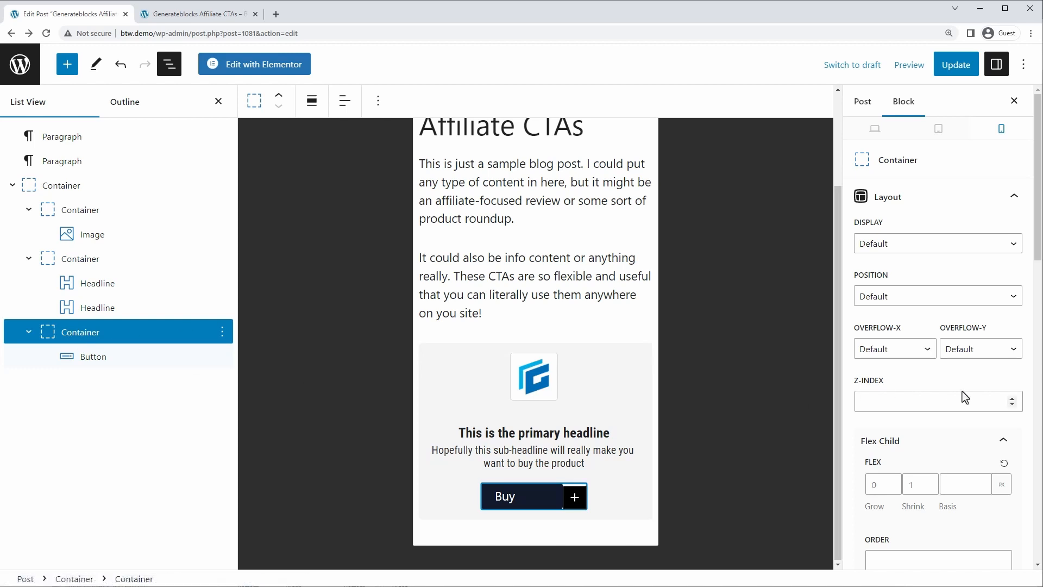
scroll(951, 400, "down", 8)
scroll(946, 408, "down", 5)
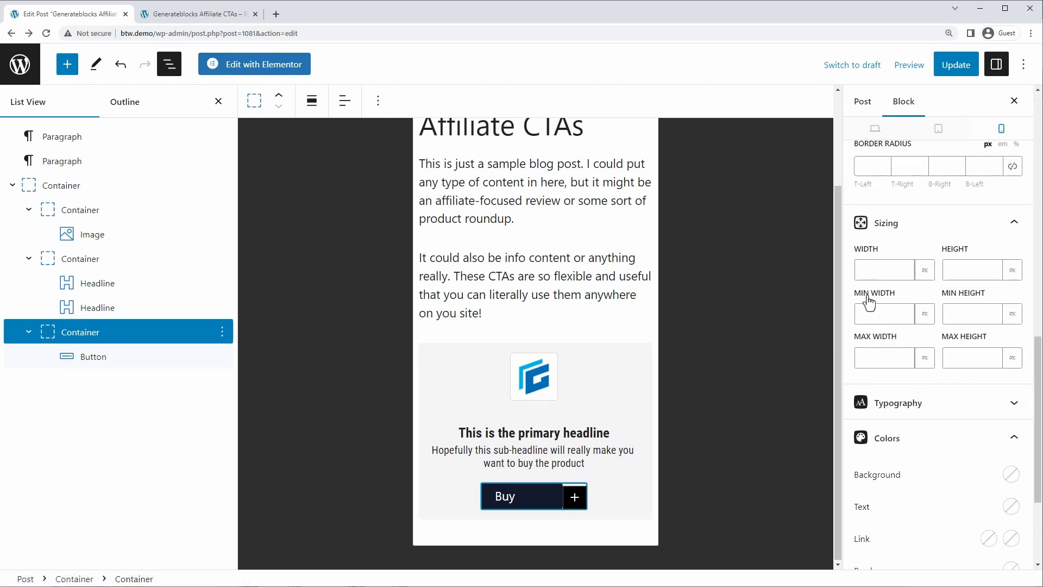
left_click(864, 273)
type("100")
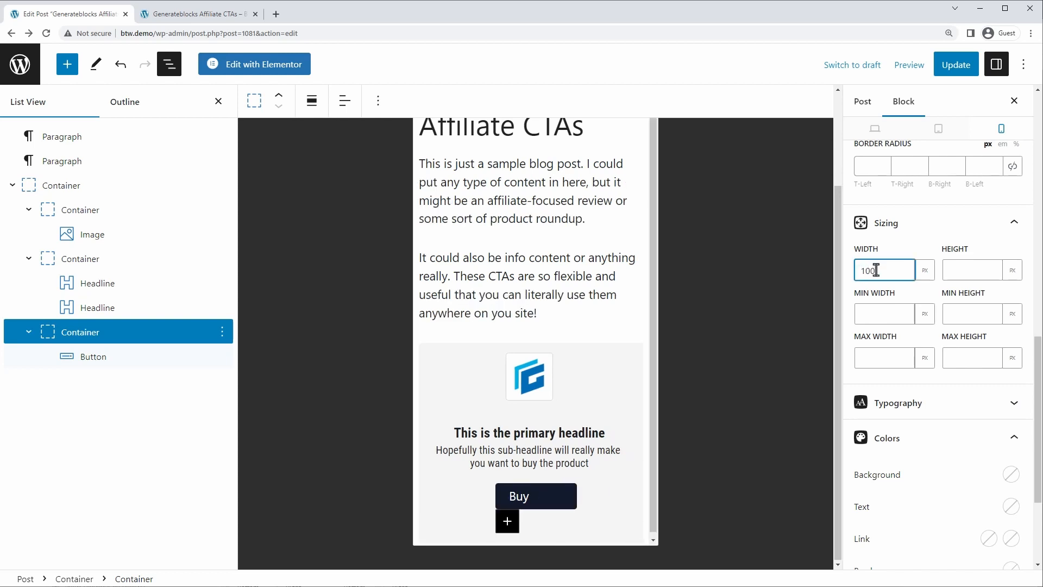
left_click(925, 271)
left_click(929, 301)
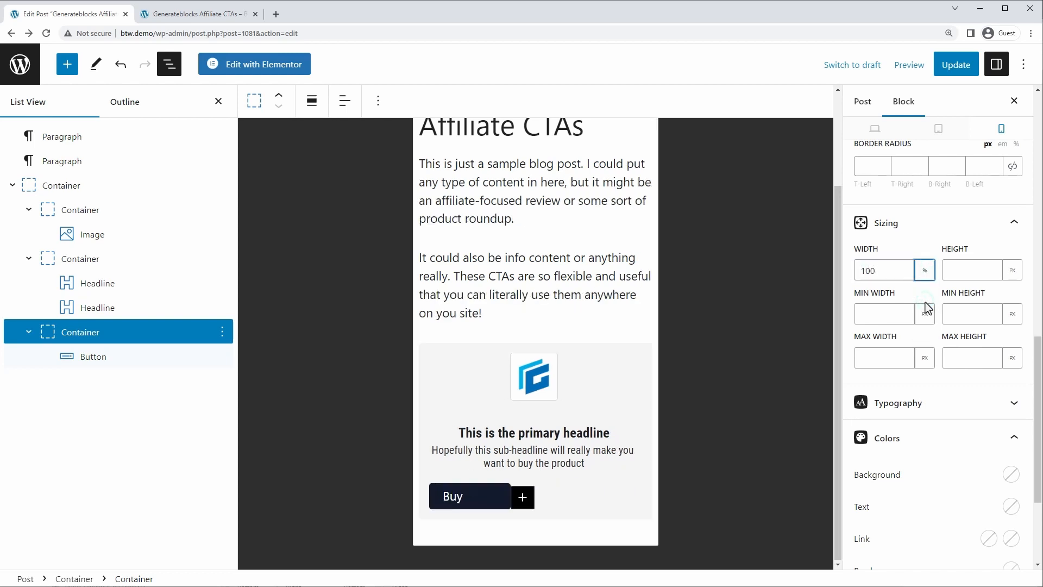
Set the Buy button's width to 100% in the mobile view.
left_click(101, 358)
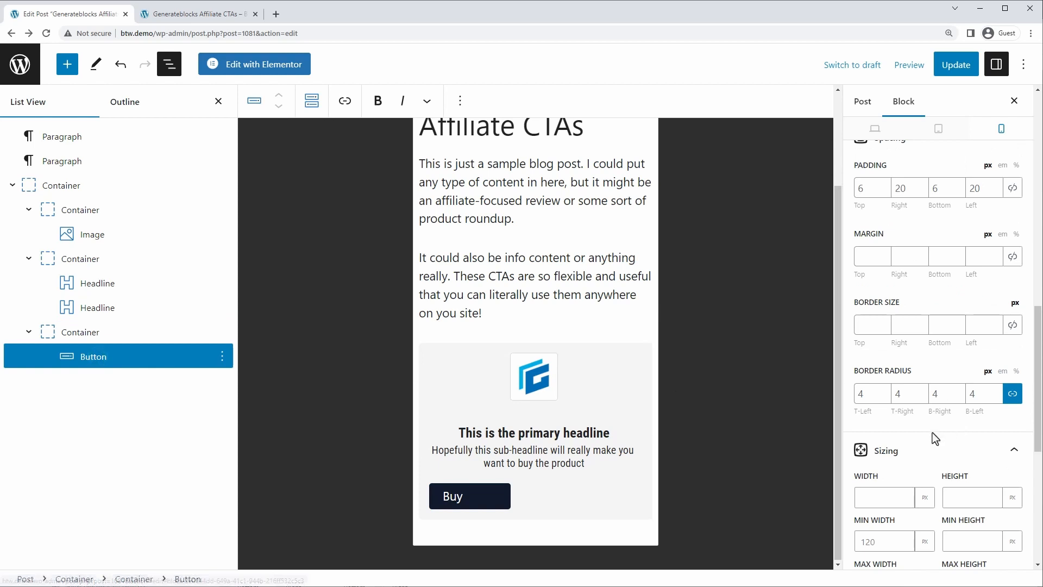
left_click(885, 335)
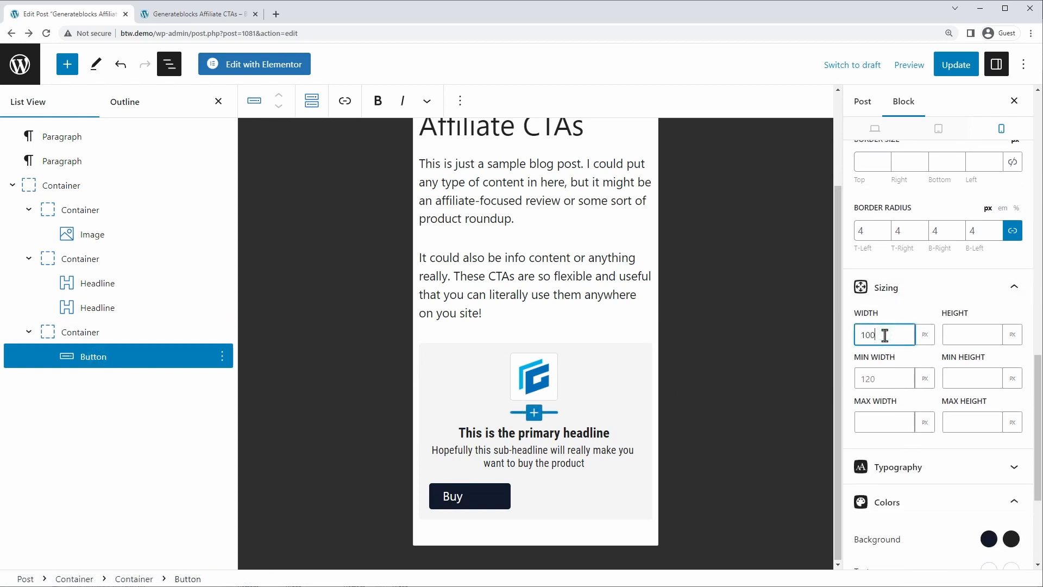
left_click(924, 334)
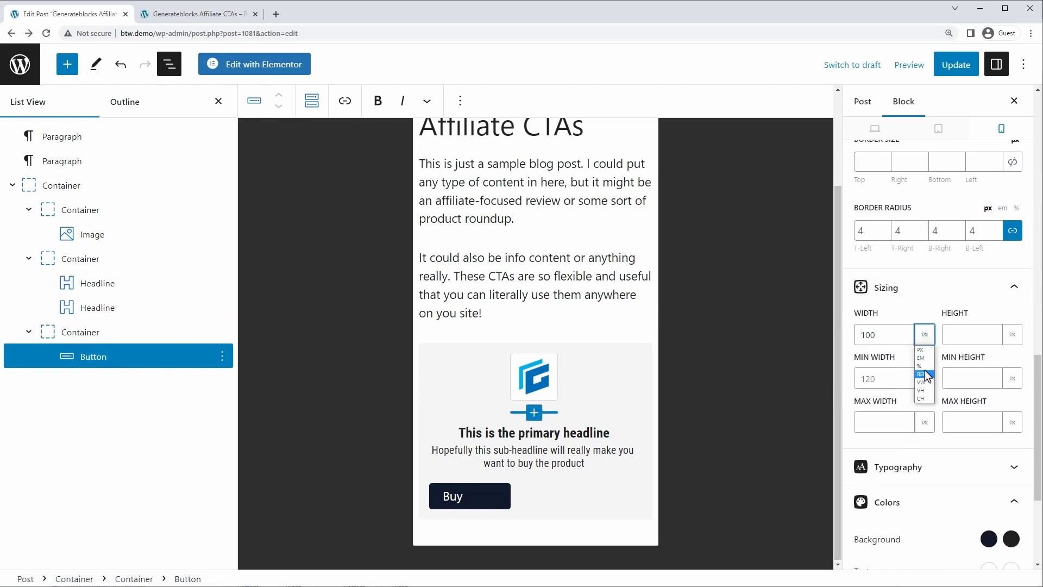
left_click(927, 372)
Set the display of the Buy button block itself to Block in the mobile view.
left_click(98, 334)
left_click(98, 358)
scroll(1035, 347, "up", 7)
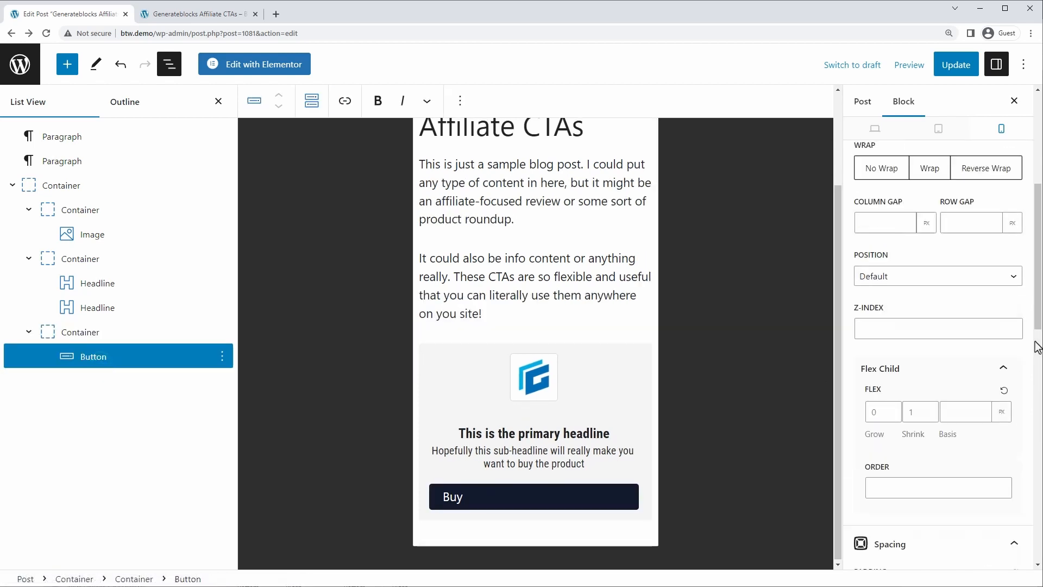
left_click(909, 245)
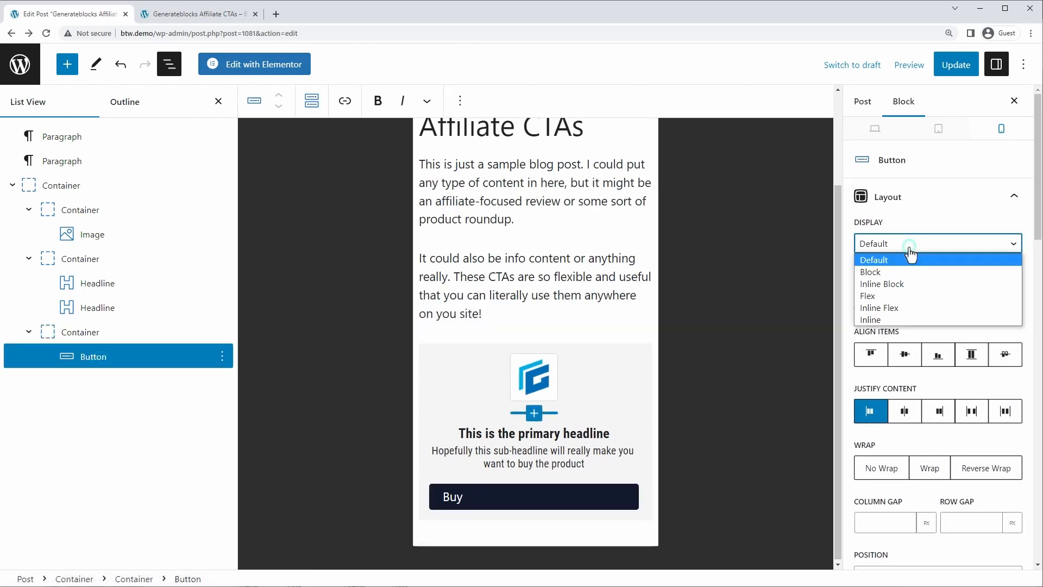
left_click(892, 273)
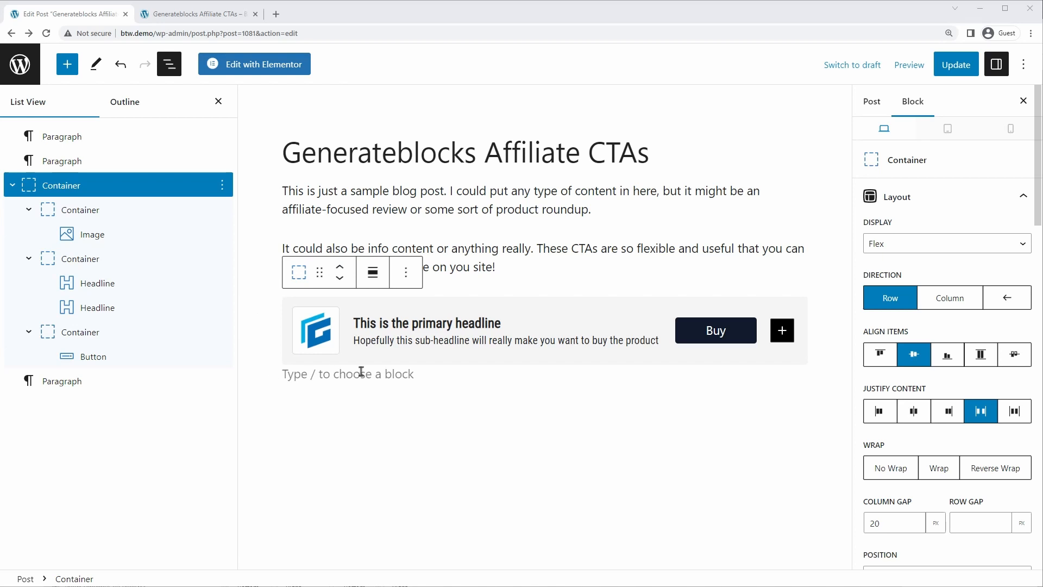
Give the call-to-action box's outer container 25 px top and bottom margins in the desktop view and update the post.
left_click(351, 374)
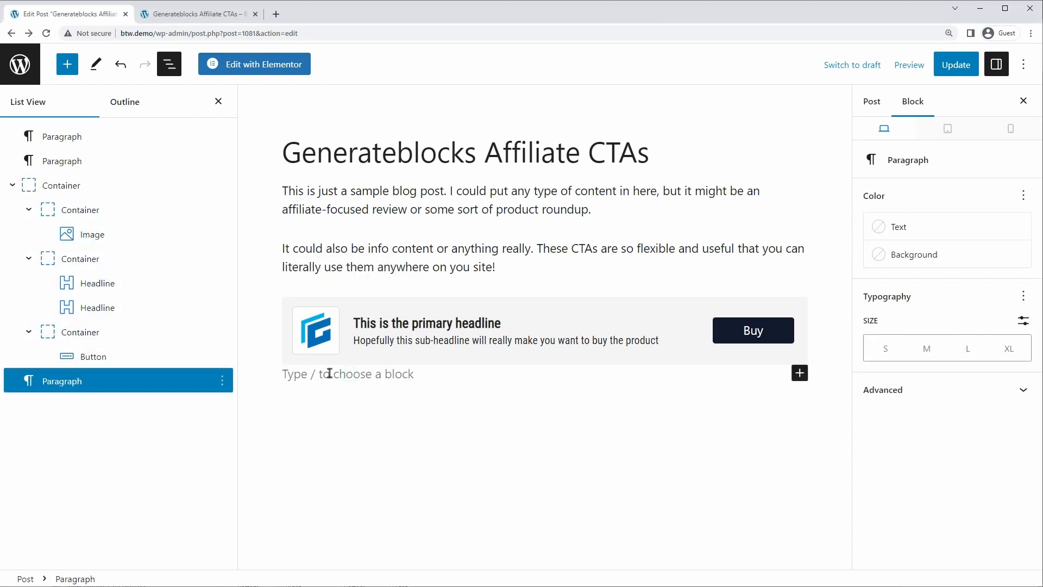
left_click(61, 185)
scroll(925, 449, "down", 10)
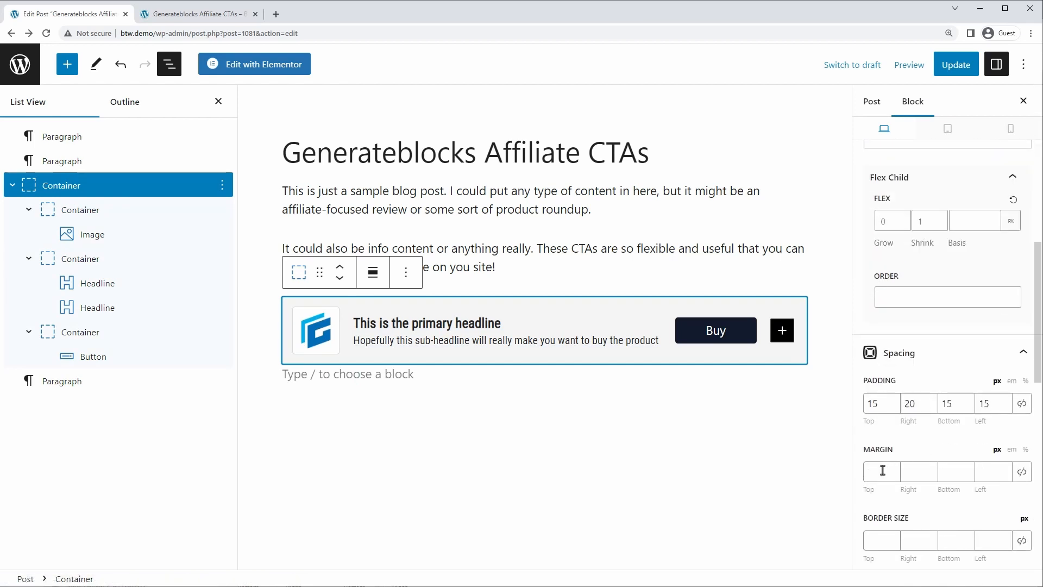
left_click(882, 470)
type("25")
left_click(952, 471)
type("25")
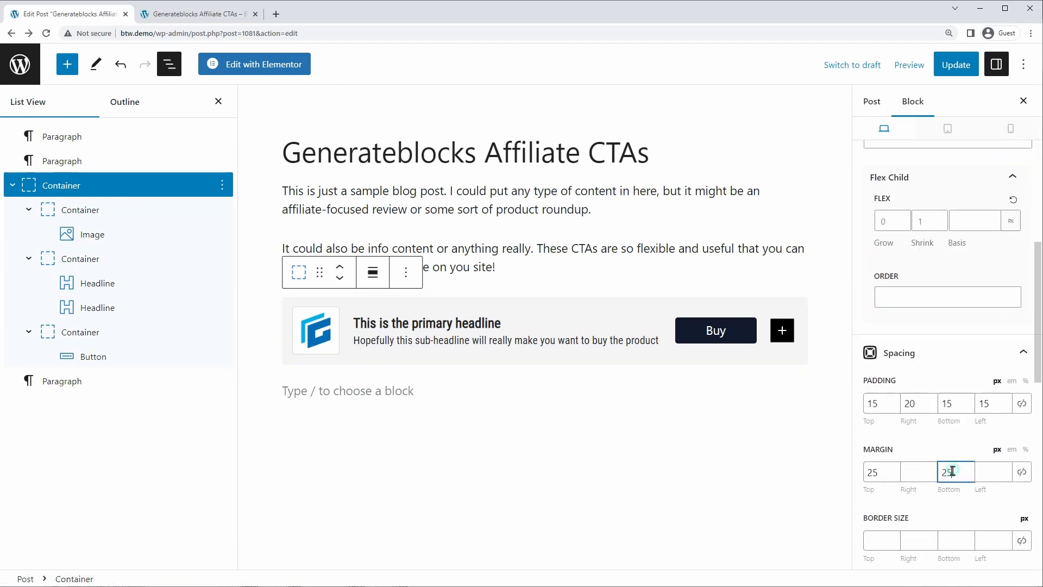
left_click(956, 65)
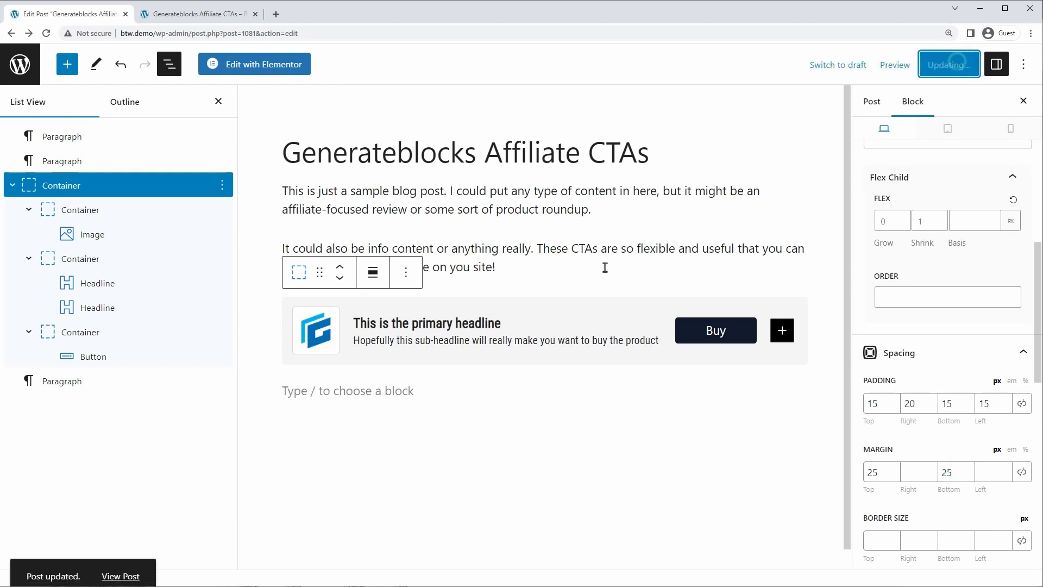
Try inserting a GenerateBlocks Grid with two equal columns in the empty paragraph below the call-to-action box.
left_click(314, 390)
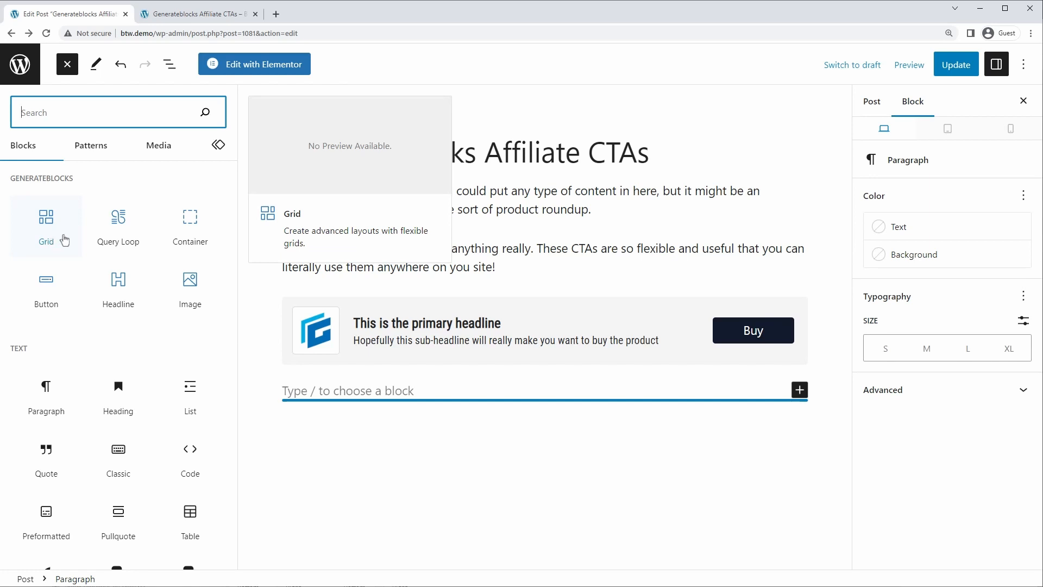
left_click(46, 218)
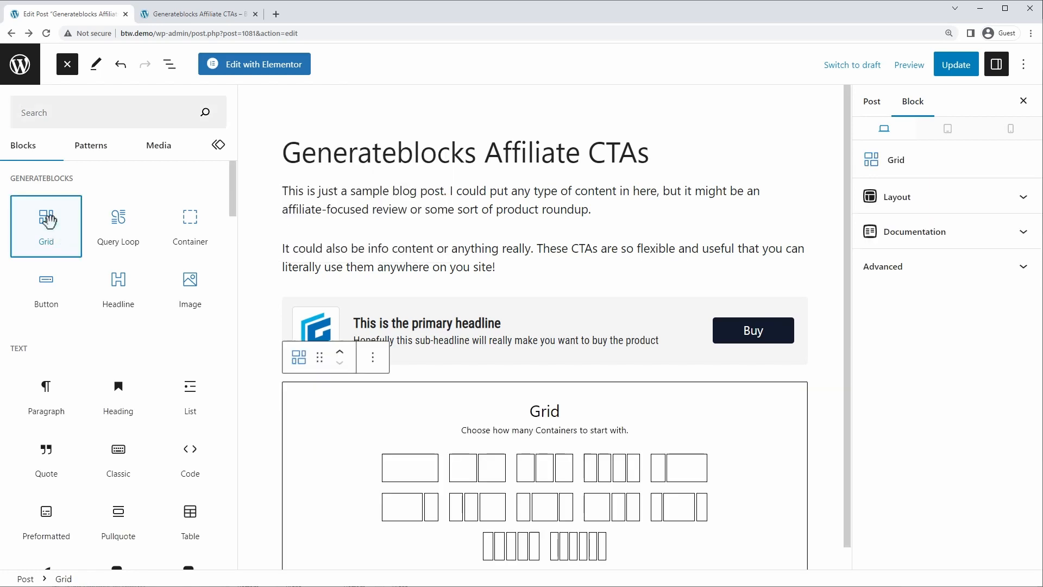
left_click(473, 470)
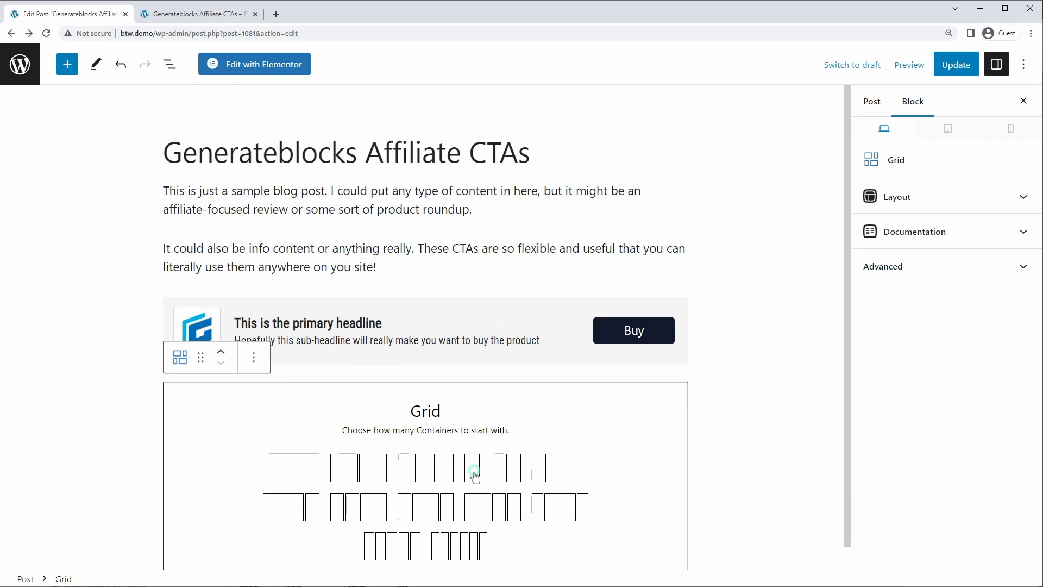
left_click(372, 469)
left_click(367, 472)
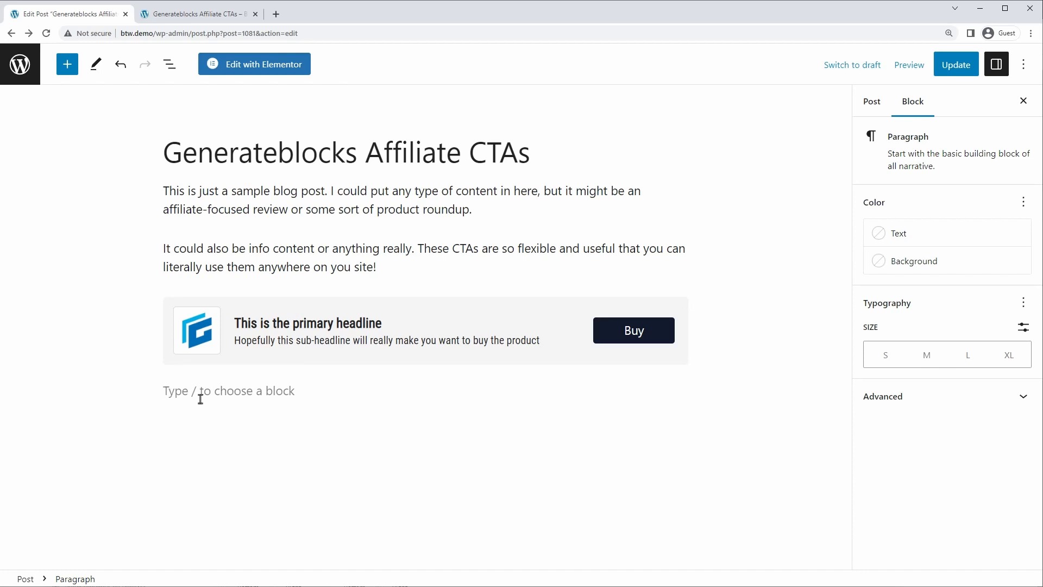
Insert a Container block below the call-to-action box and nest a second Container inside it.
type("/")
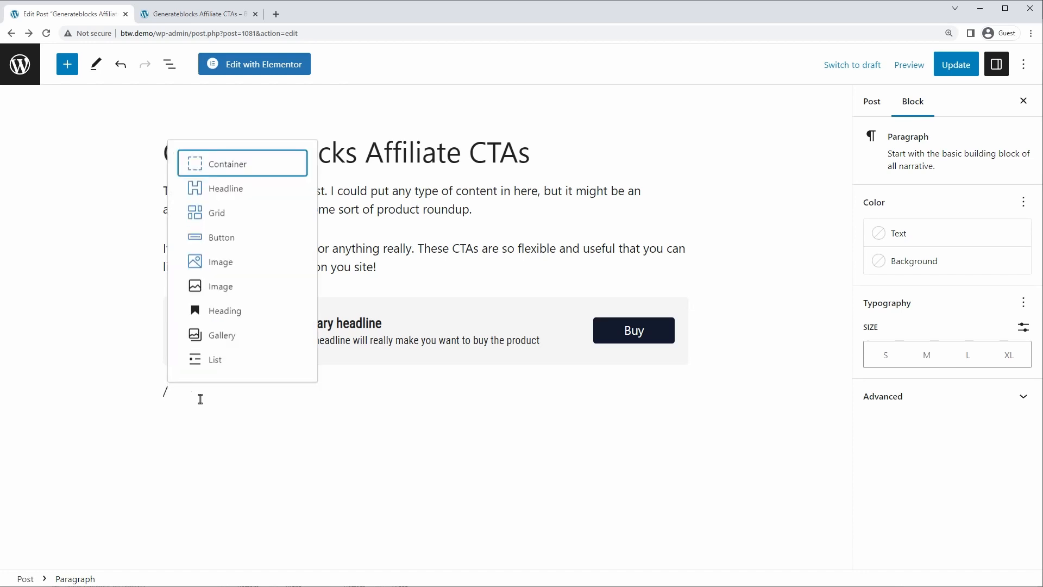
left_click(236, 164)
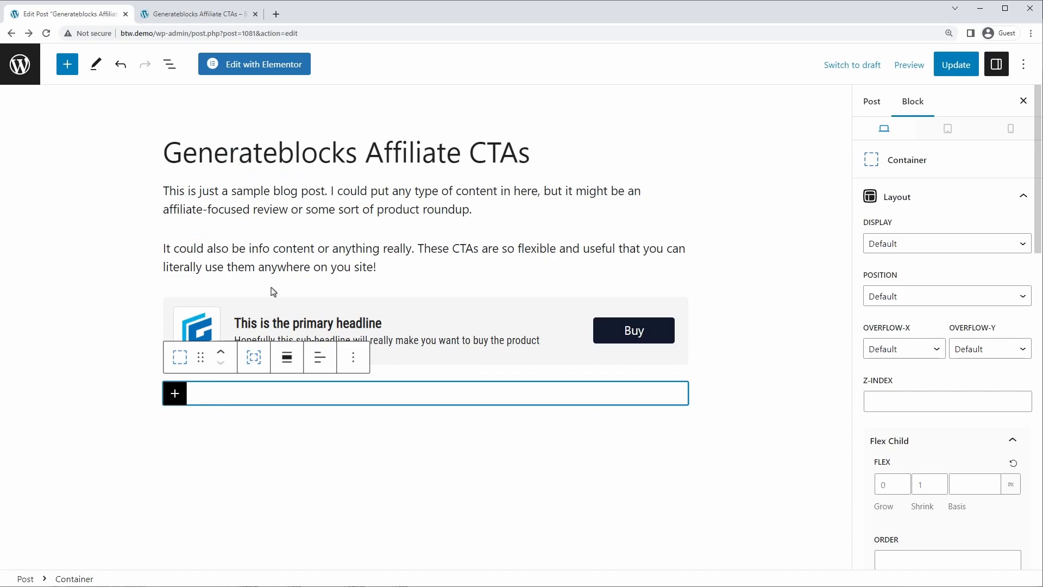
key("alt+Tab")
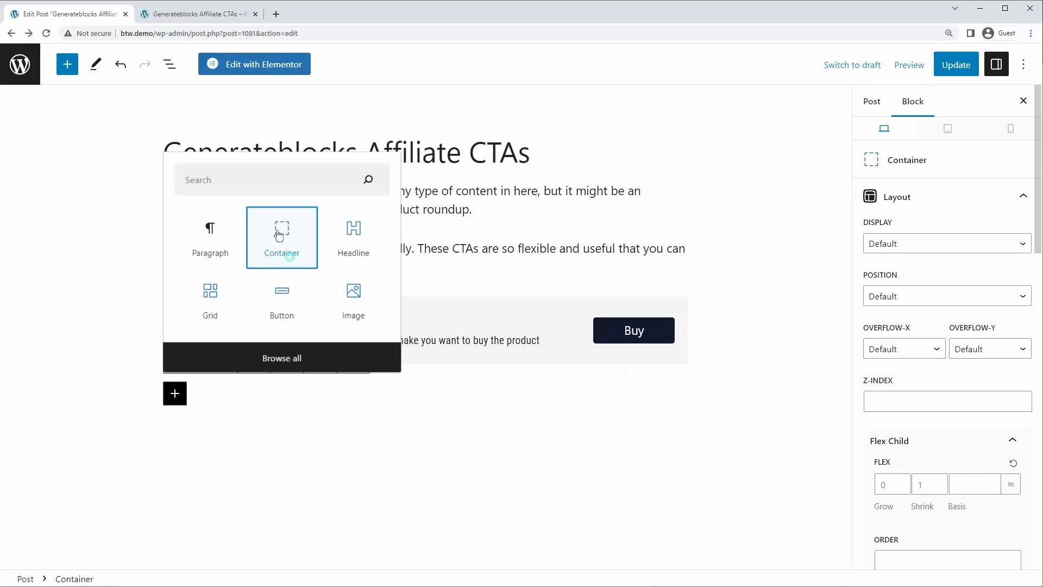
left_click(279, 235)
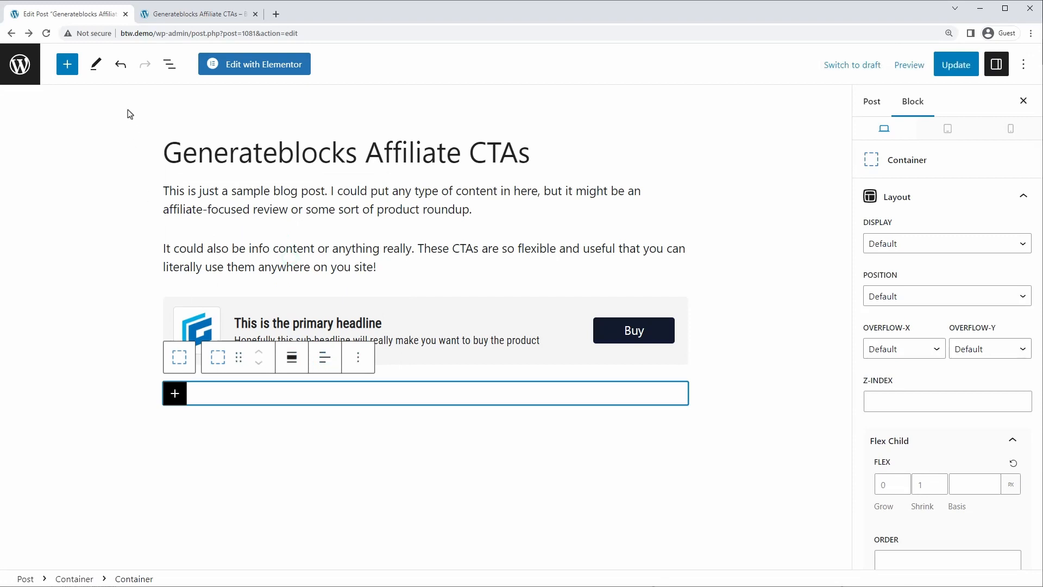
Duplicate the nested container so the new outer container holds two inner containers.
left_click(170, 64)
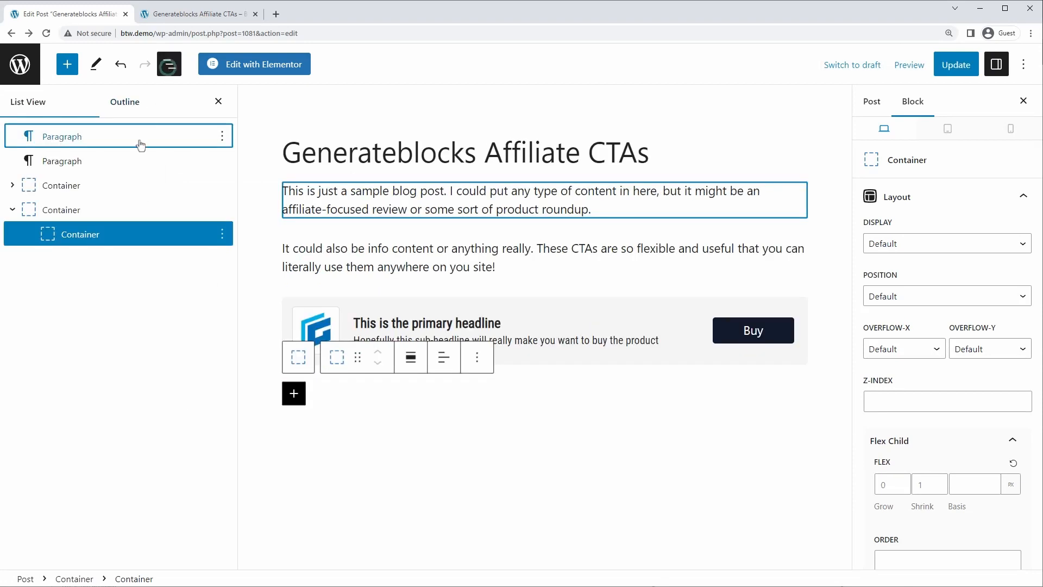
left_click(222, 234)
left_click(240, 318)
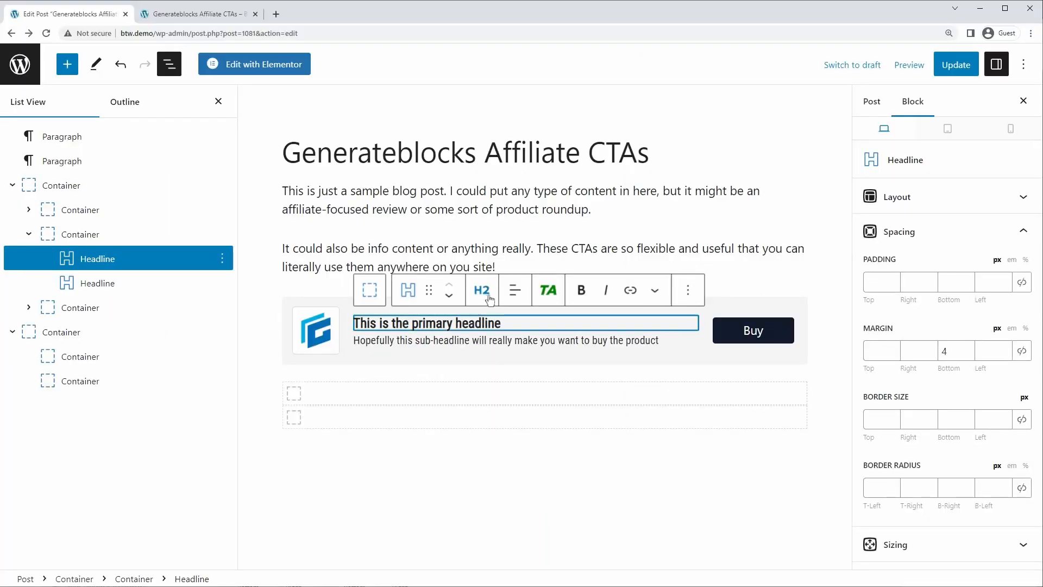
Duplicate the primary headline of the first box and move the copy into the new box's first inner container.
left_click(222, 259)
left_click(240, 345)
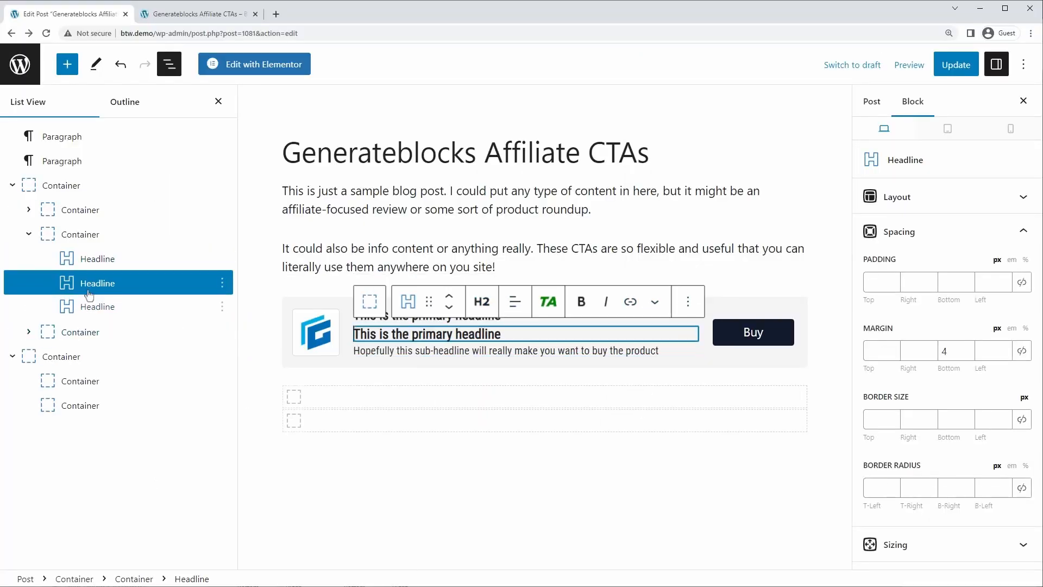
left_click_drag(66, 282, 133, 366)
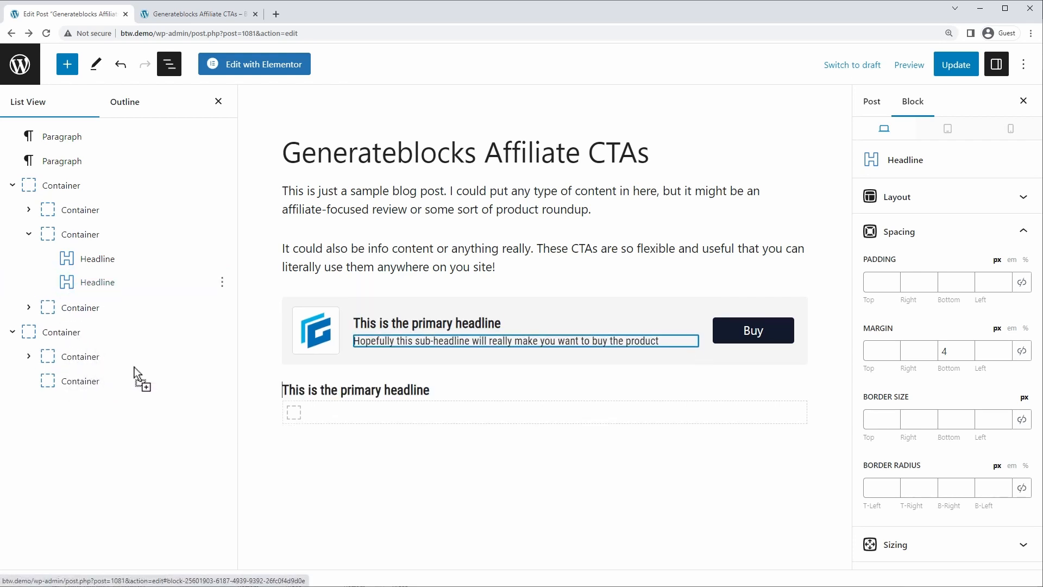
left_click(29, 356)
Duplicate the first box's sub-headline and move the copy below the headline in the new box's first inner container.
left_click(220, 283)
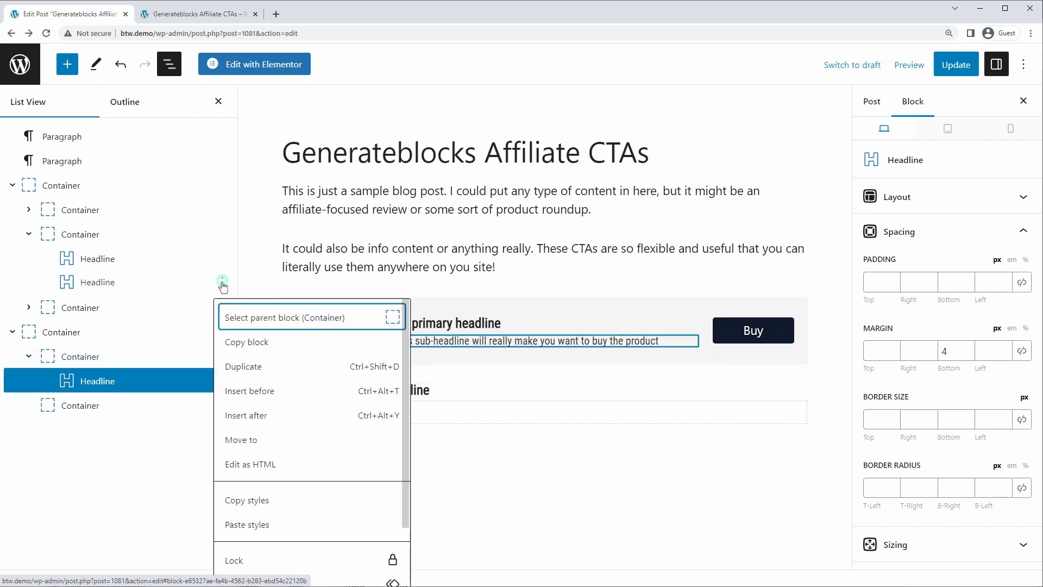
left_click(251, 366)
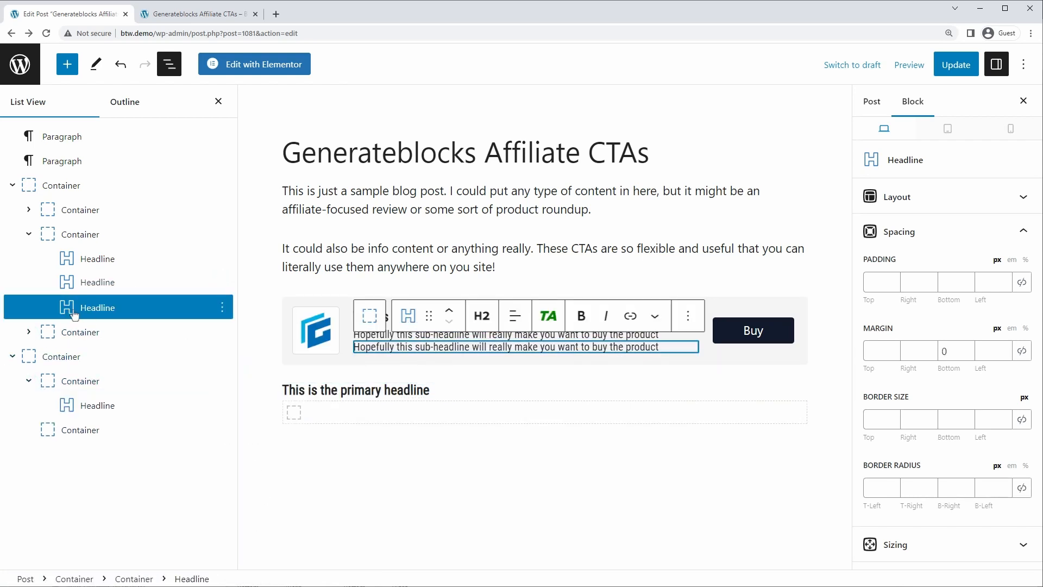
left_click_drag(73, 309, 93, 390)
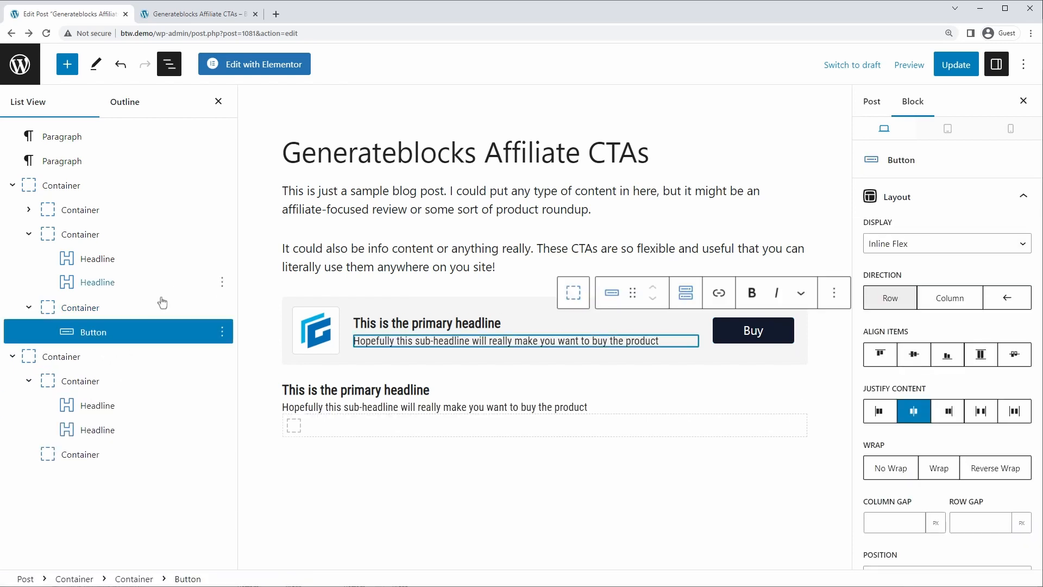
Place a copy of the Buy button below the headlines in the new box and duplicate the new box's sub-headline.
left_click(222, 332)
left_click_drag(93, 332, 105, 440)
left_click(220, 429)
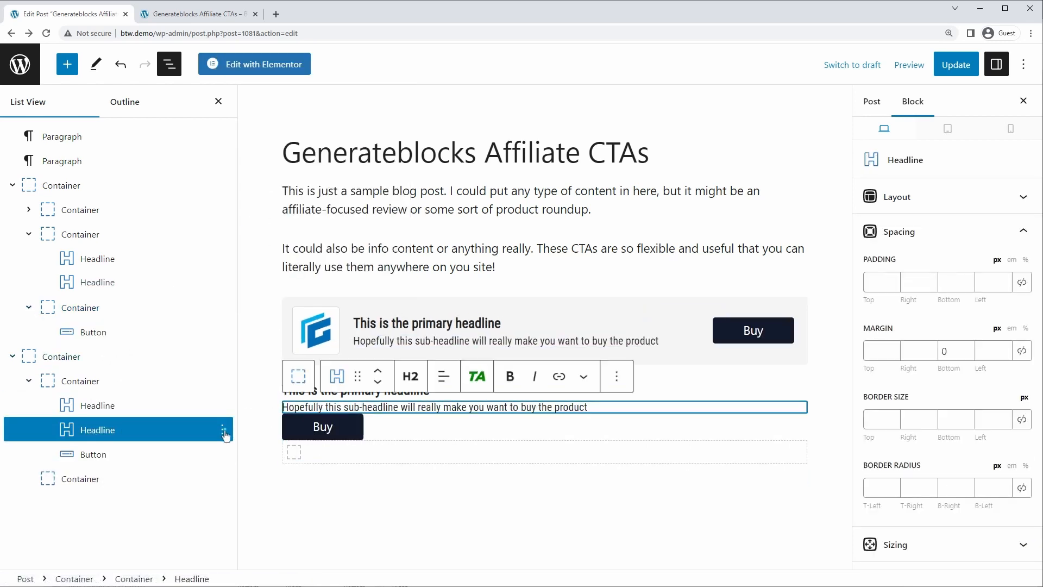
left_click(222, 430)
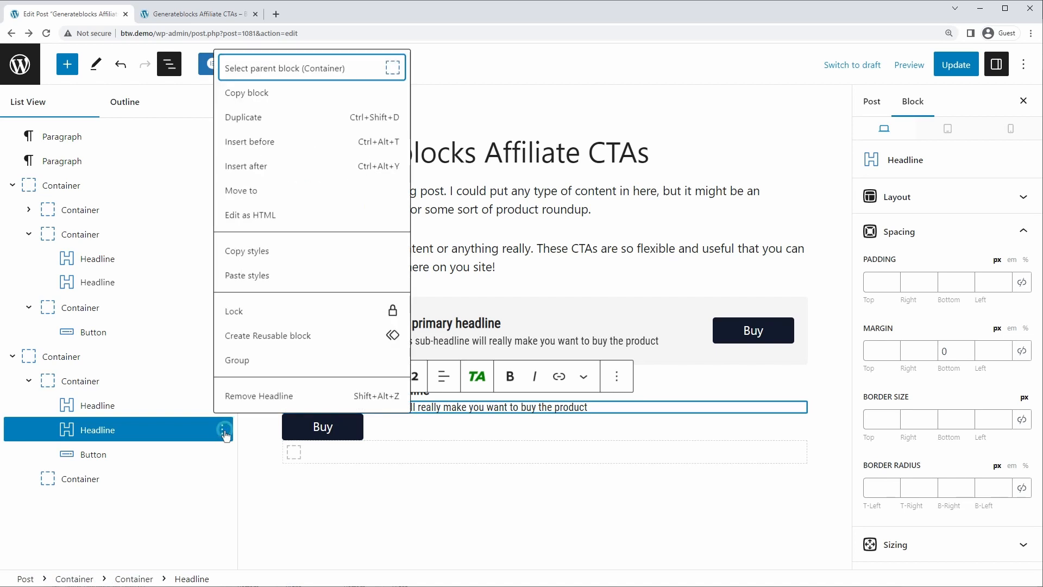
left_click(263, 117)
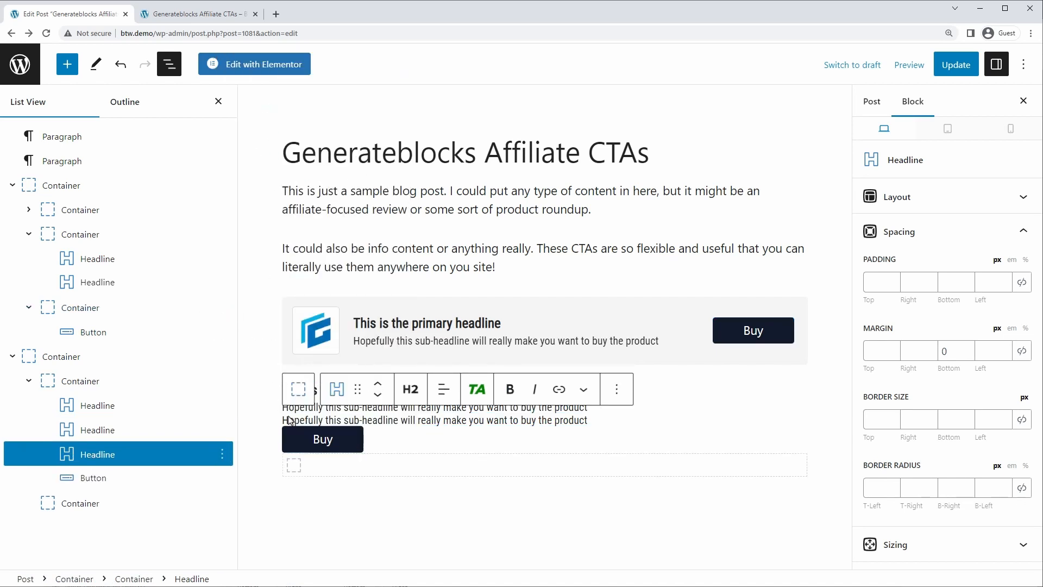
Add the orange YETI cooler image to the empty second inner container and set the new outer container's display to Flex.
left_click(296, 470)
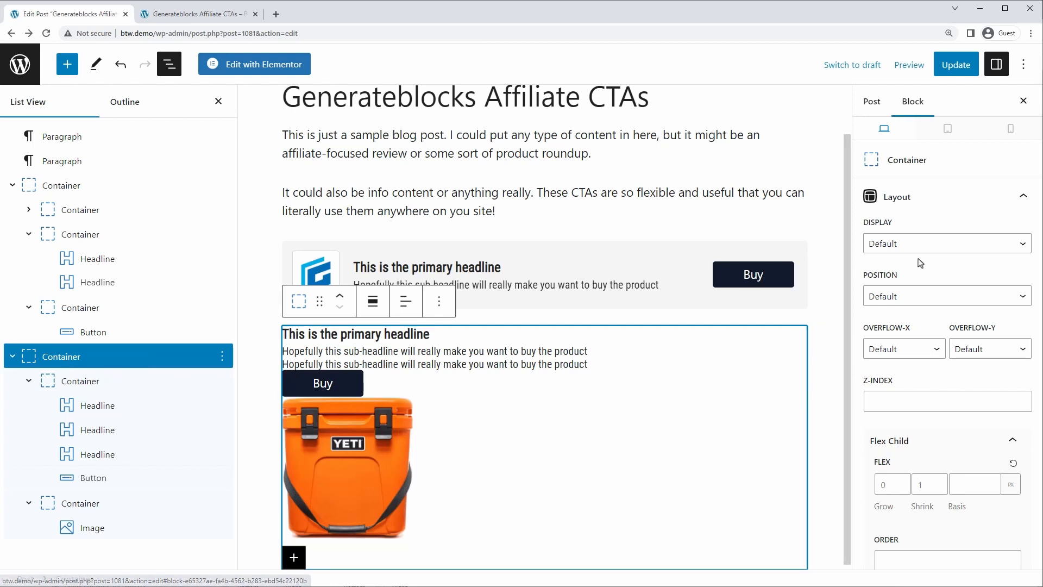
left_click(940, 244)
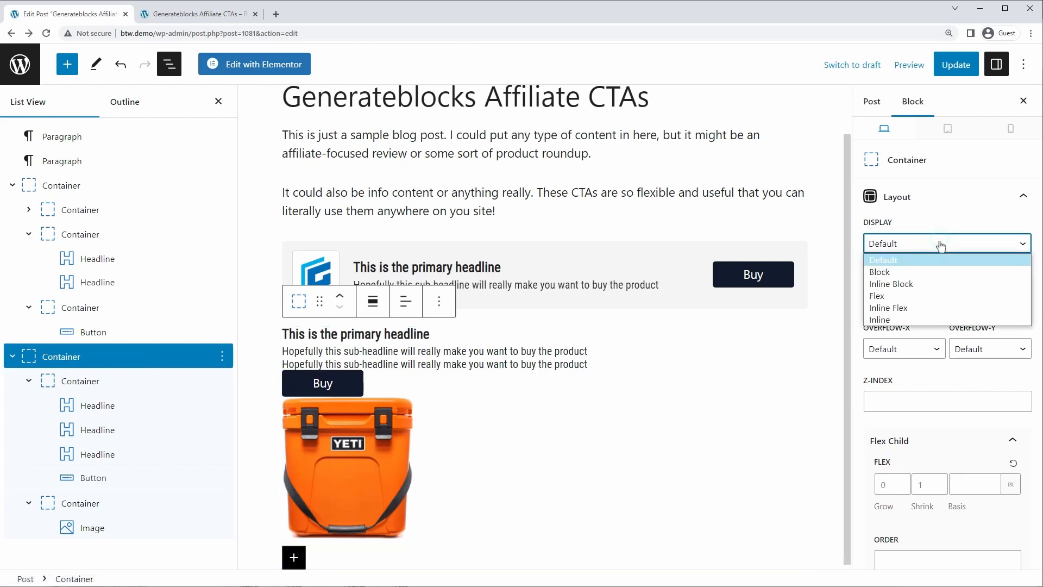
left_click(902, 296)
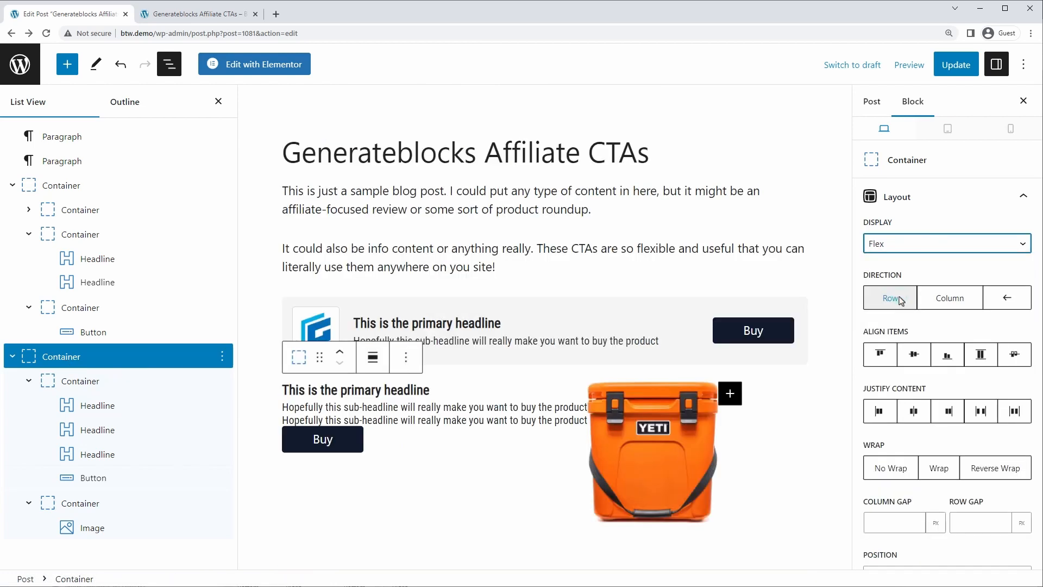
Give the new box's outer container a border size of 4 px on all four sides.
left_click(33, 386)
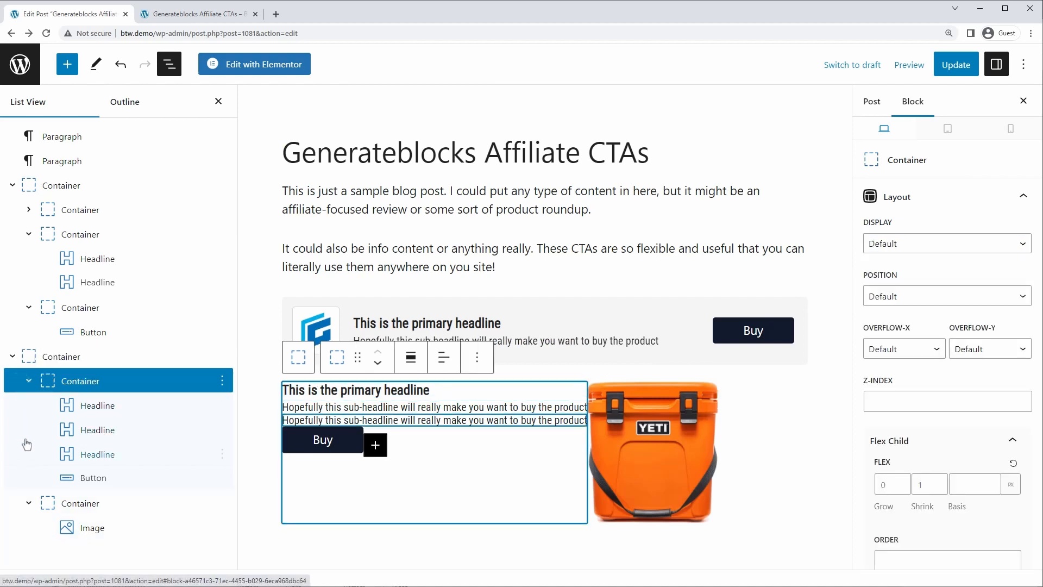
left_click(29, 380)
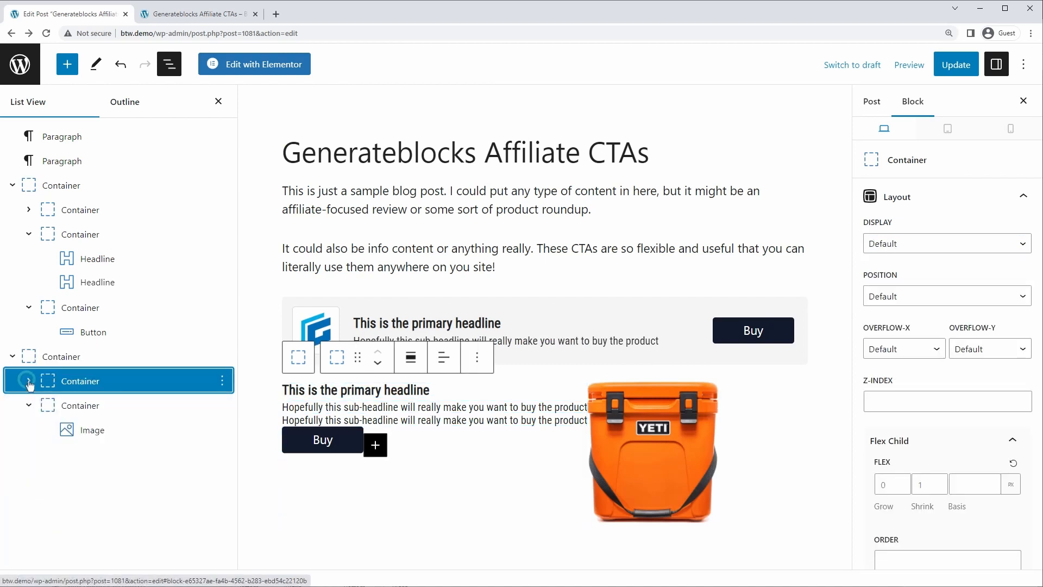
left_click(65, 407)
left_click(61, 357)
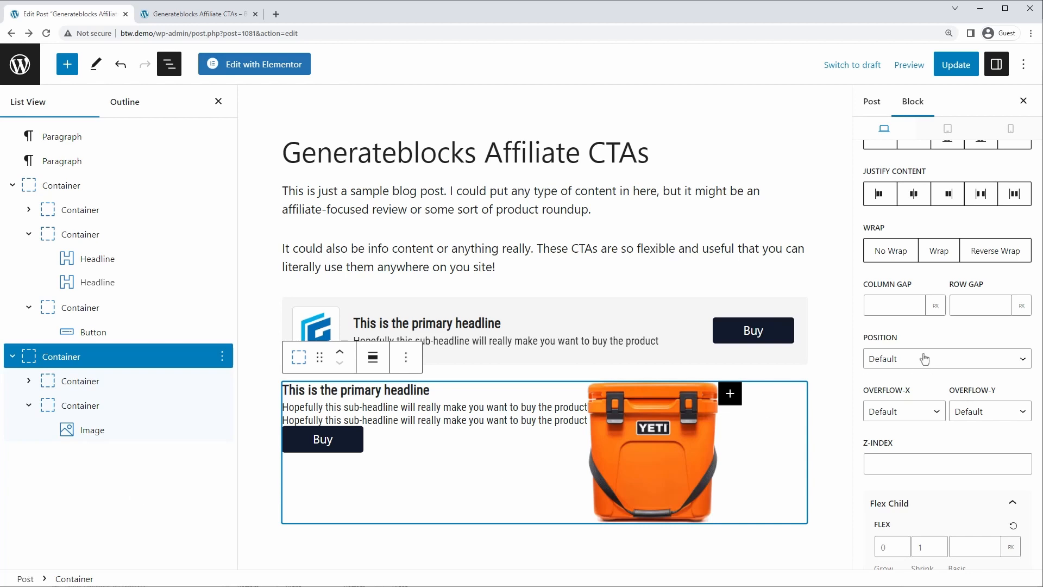
scroll(923, 364, "down", 5)
scroll(958, 349, "down", 3)
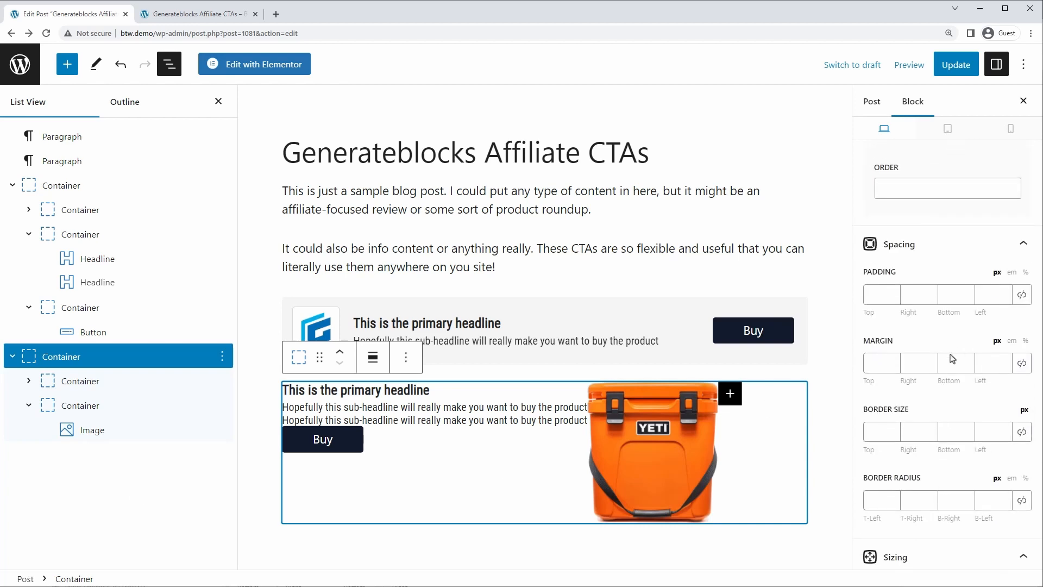
left_click(884, 434)
type("4")
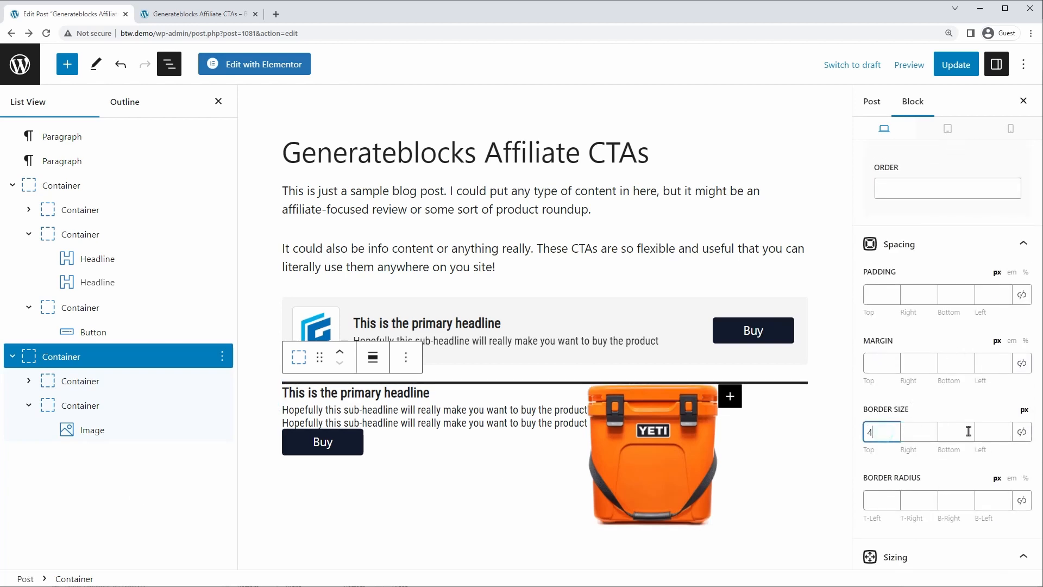
left_click(1022, 433)
Set the border color of the new box's outer container to the blue #1386DA.
scroll(902, 438, "down", 8)
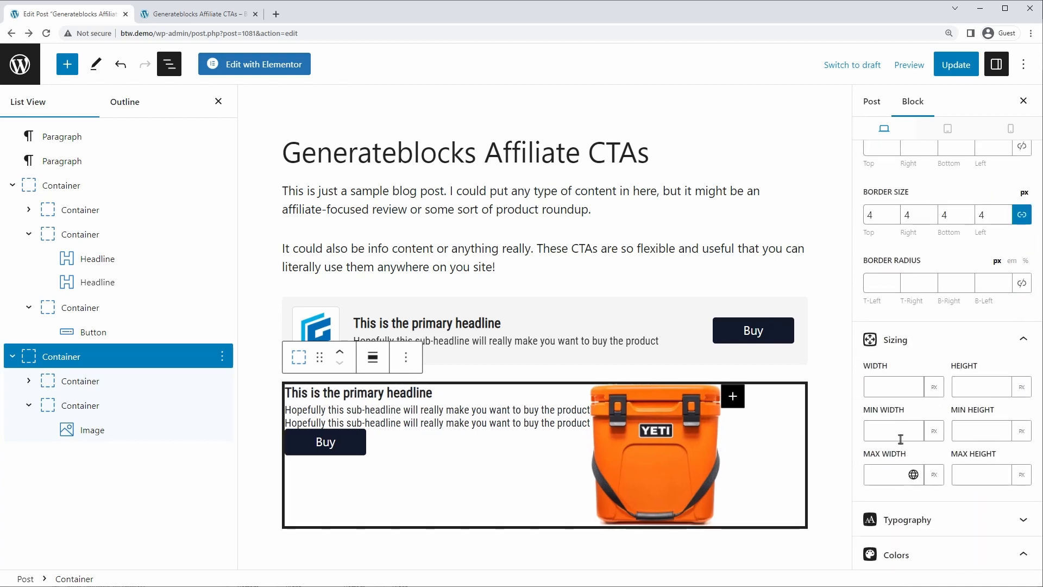
left_click(1021, 470)
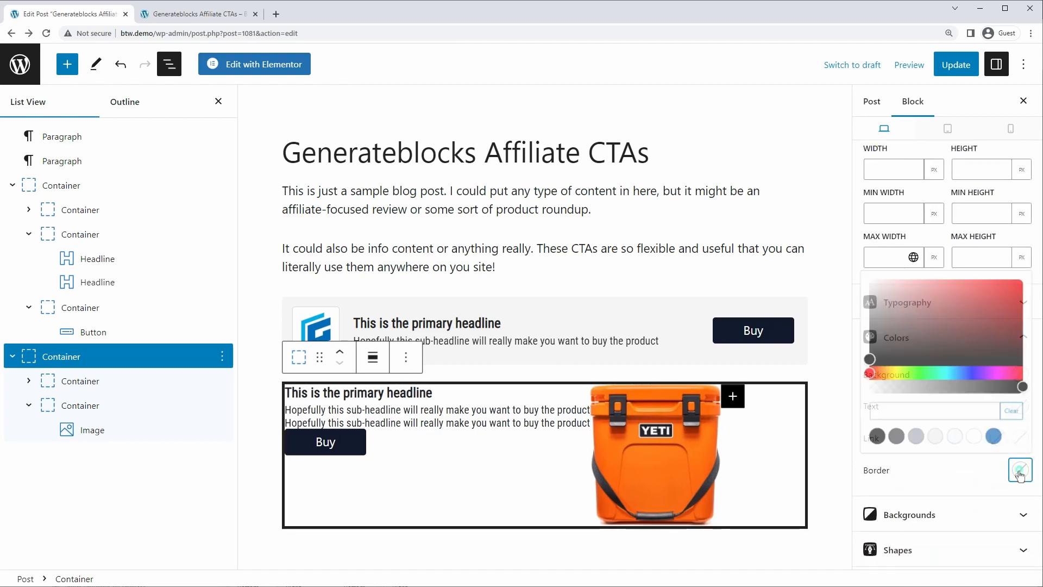
left_click(890, 404)
key("ctrl+v")
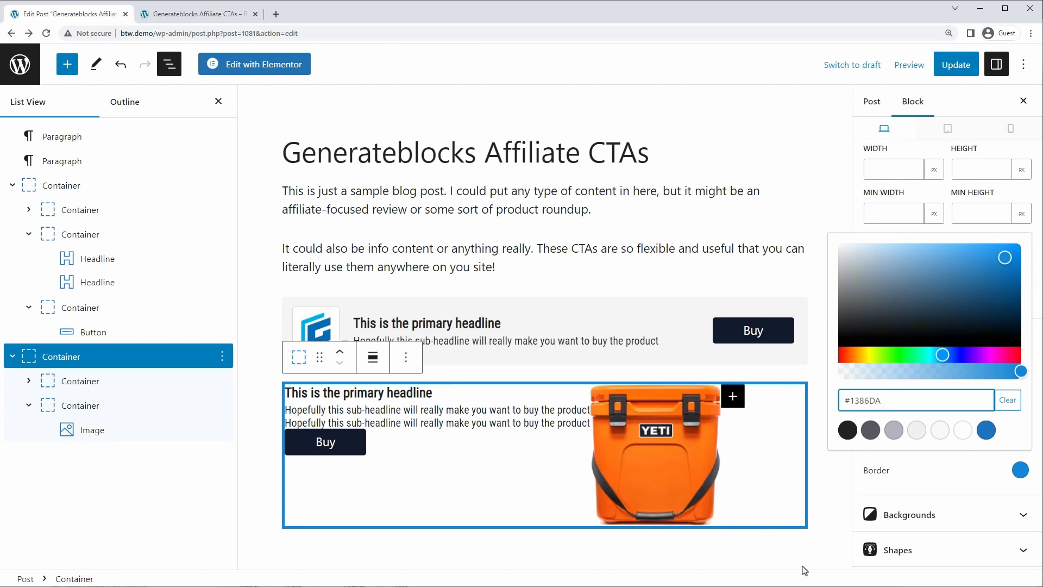
left_click(816, 484)
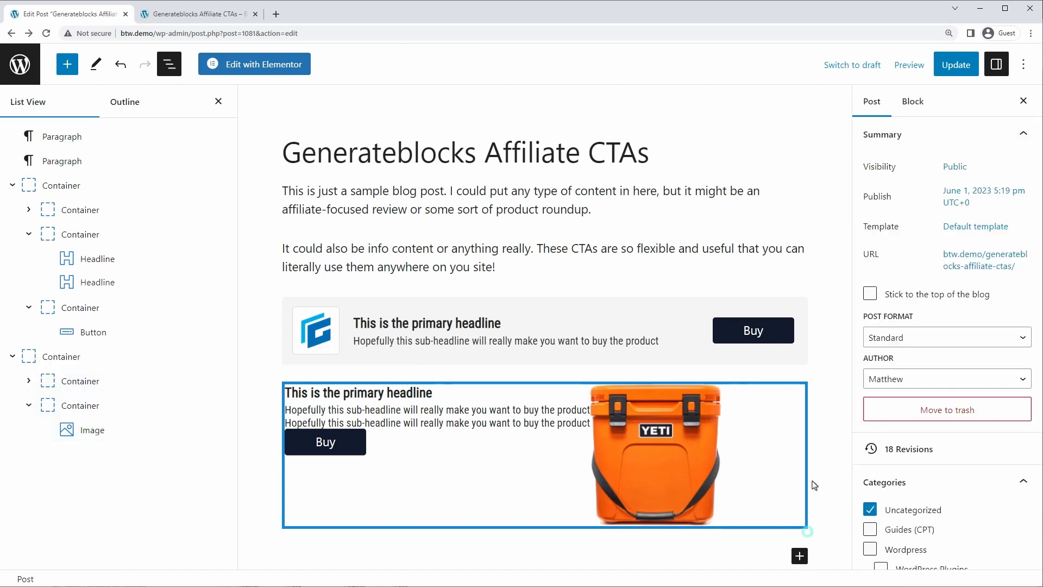
Set the blue-bordered container's padding to 25 px on all sides and update the post.
left_click(76, 356)
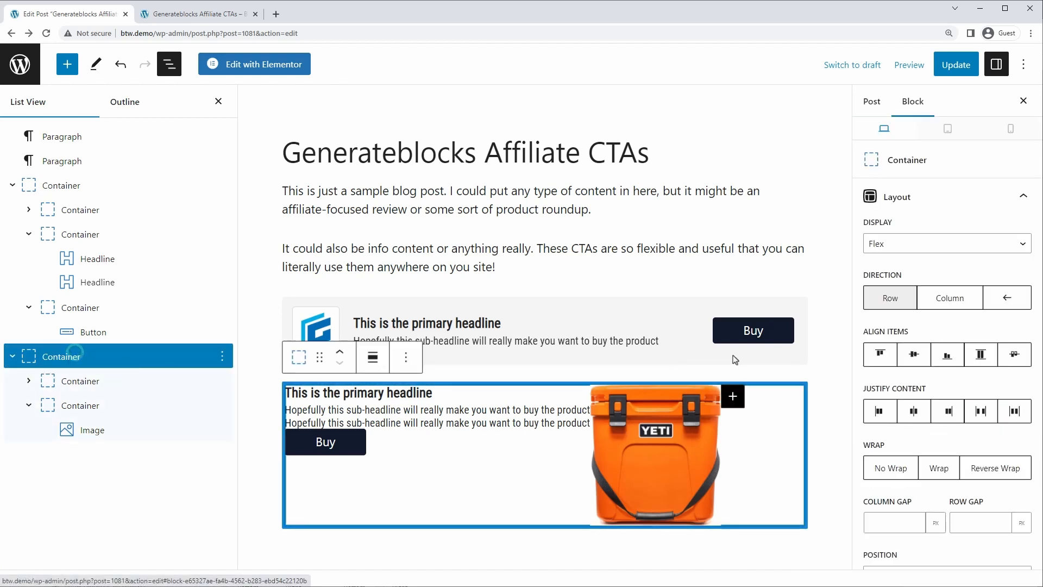
left_click(979, 353)
scroll(976, 334, "down", 4)
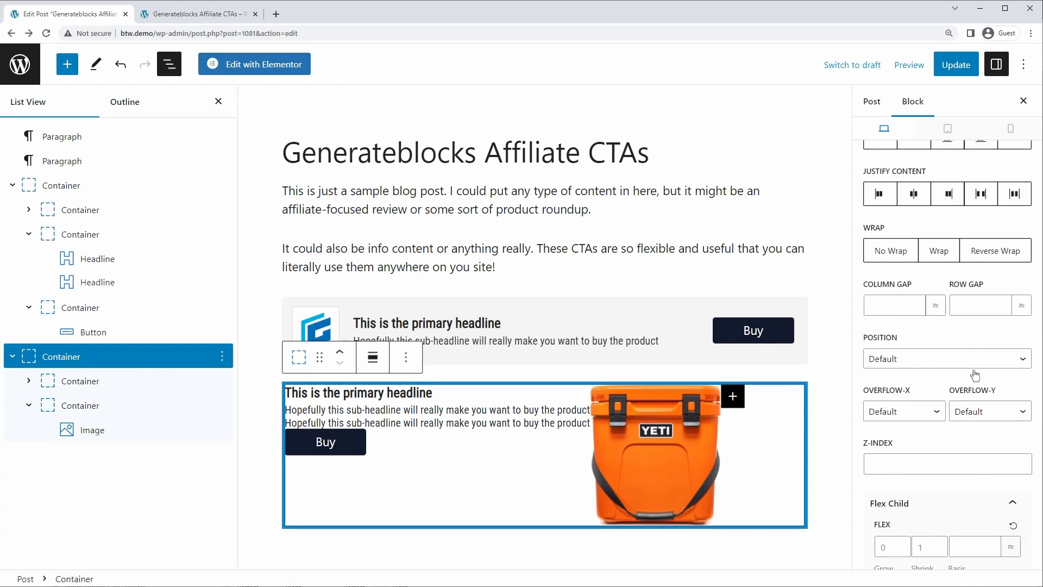
scroll(976, 373, "down", 3)
scroll(977, 371, "down", 3)
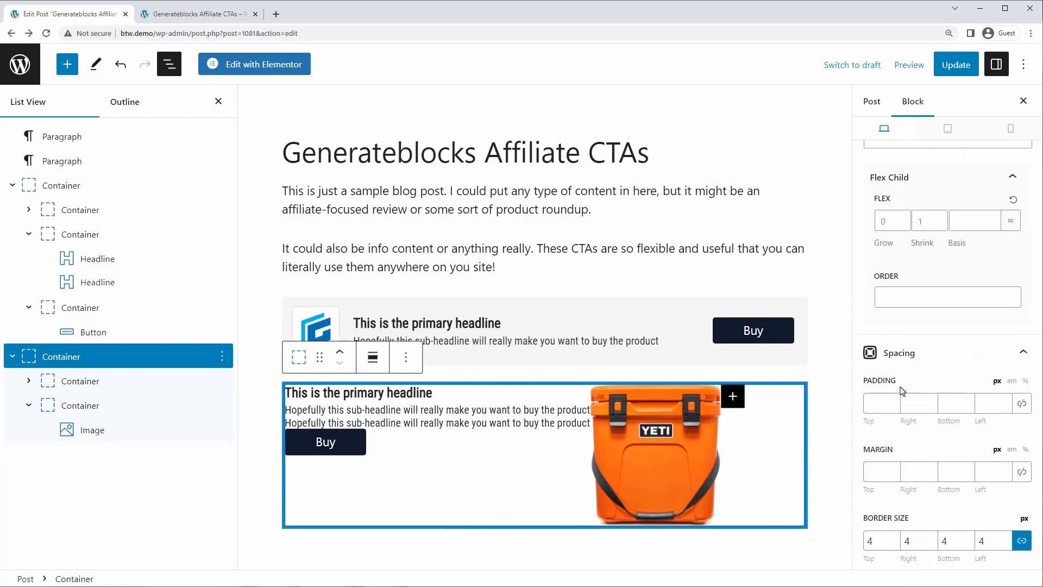
left_click(877, 404)
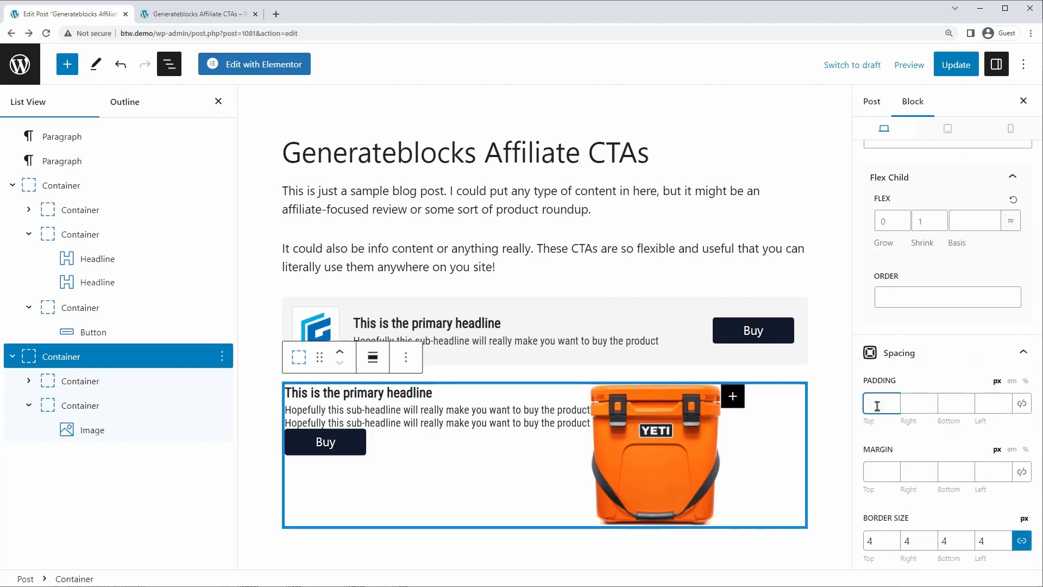
type("25")
left_click(1022, 404)
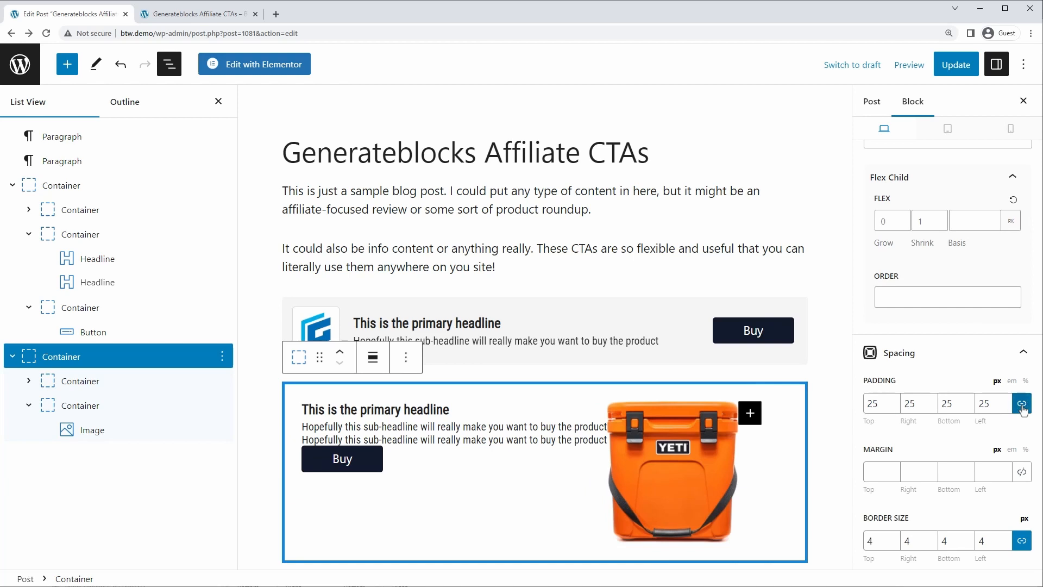
left_click(957, 64)
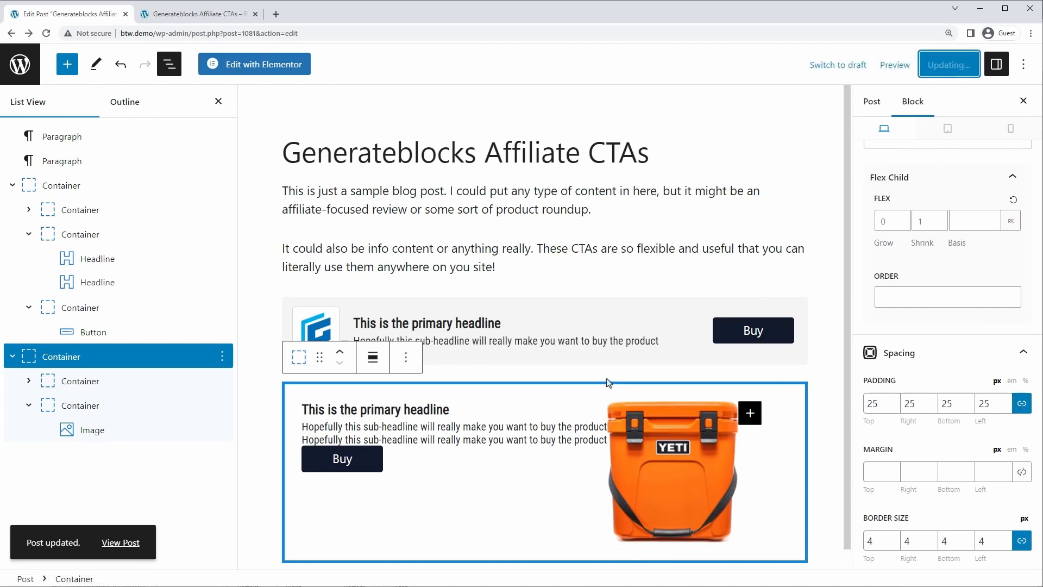
Replace the primary headline in the blue-bordered box with "Yeti Roadie 24 Hard Cooler".
left_click(397, 408)
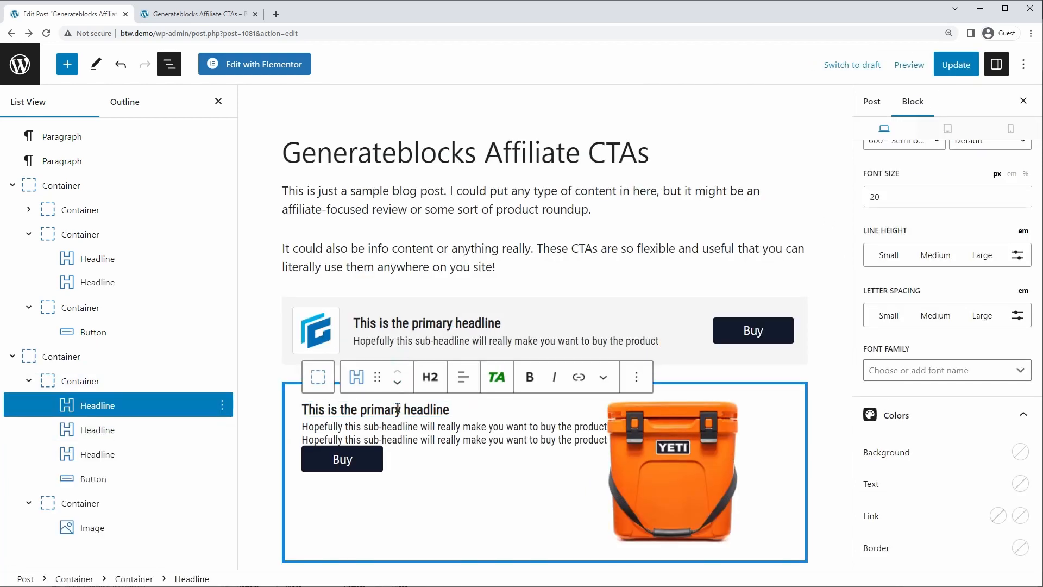
key("ctrl+a")
type("Yeti Roadie 24 Hard Cooler")
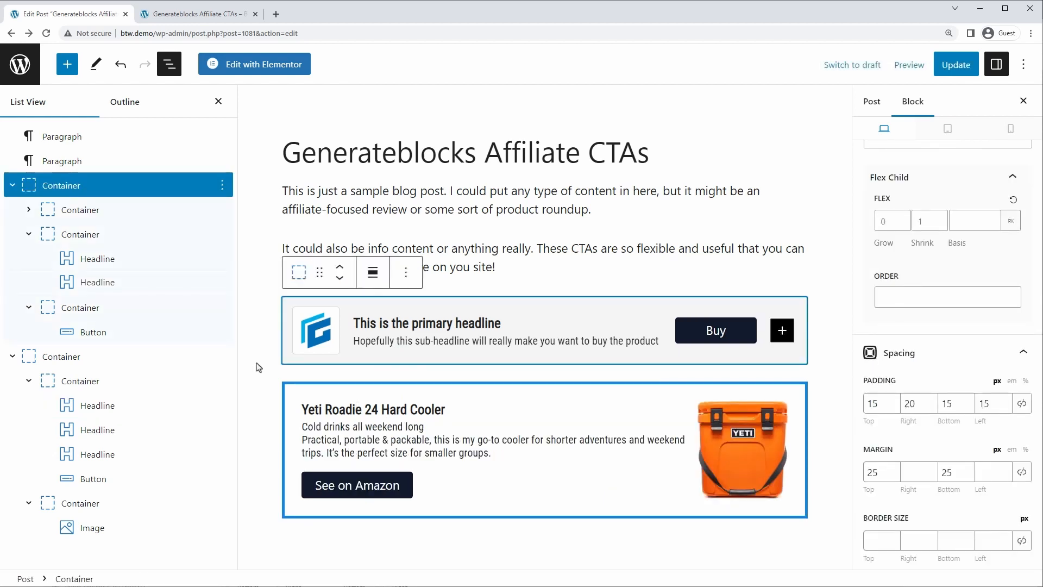
Change the "Yeti Roadie 24 Hard Cooler" headline to Heading 3.
left_click(312, 411)
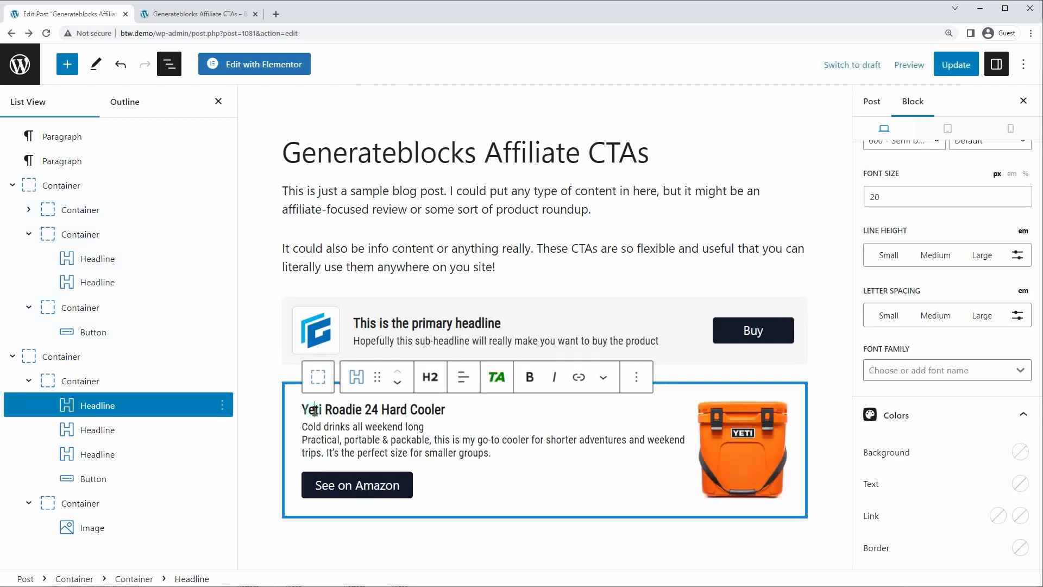
left_click(431, 382)
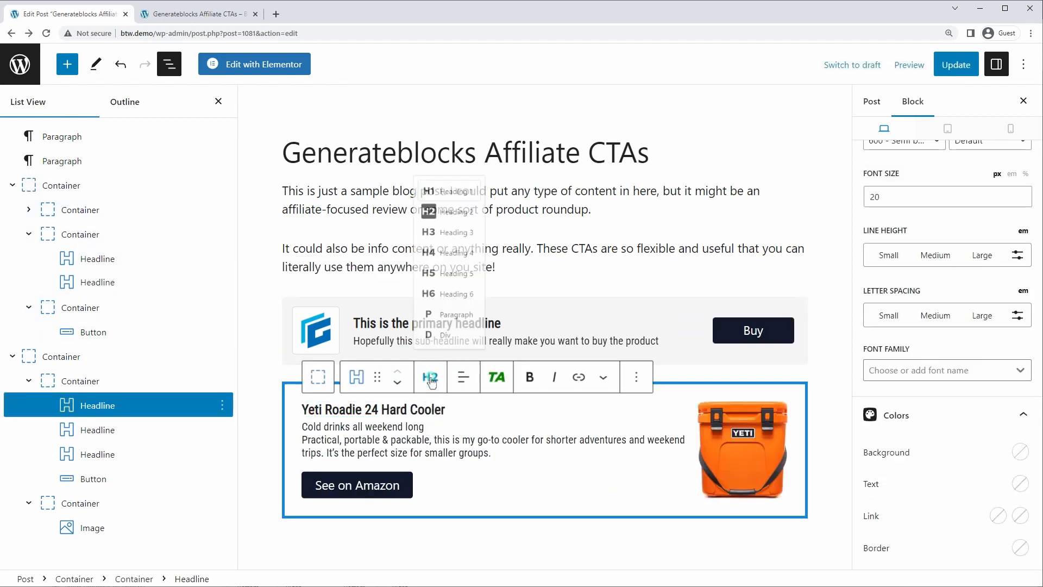
left_click(450, 213)
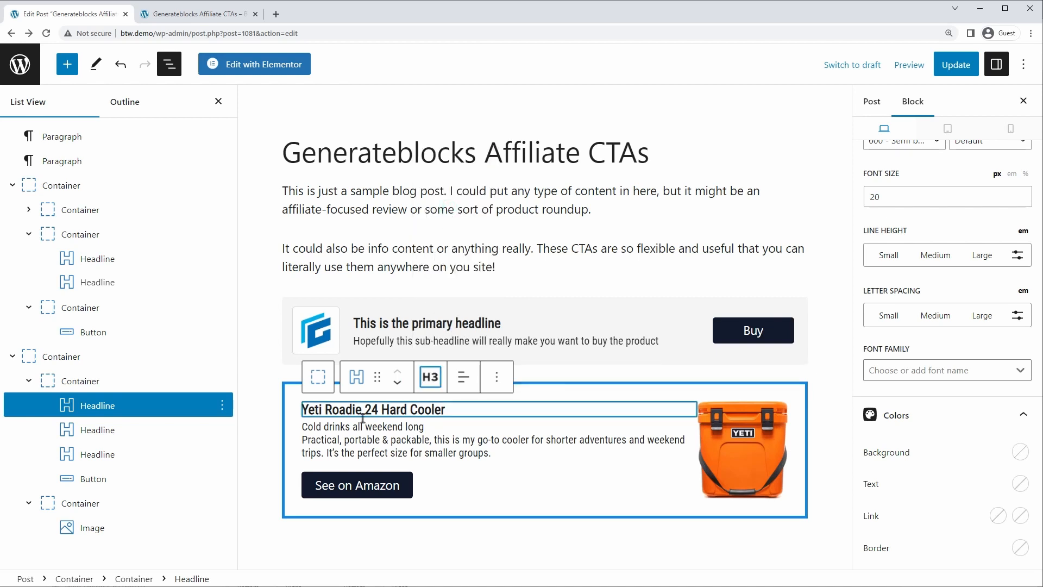
left_click(324, 415)
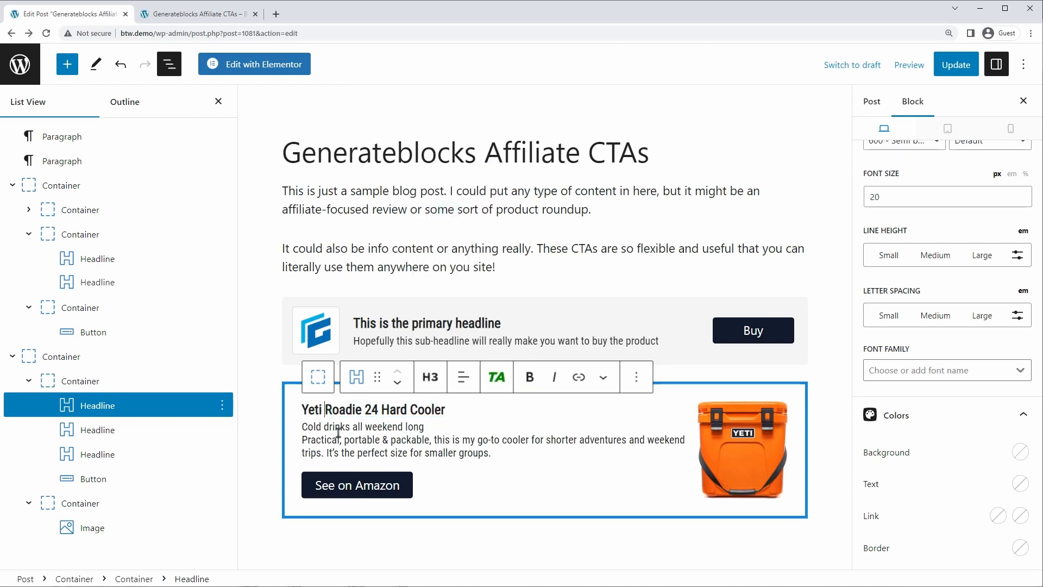
Set the font size of the "Cold drinks all weekend long" line to 18 px and the product headline to 22 px.
left_click(338, 430)
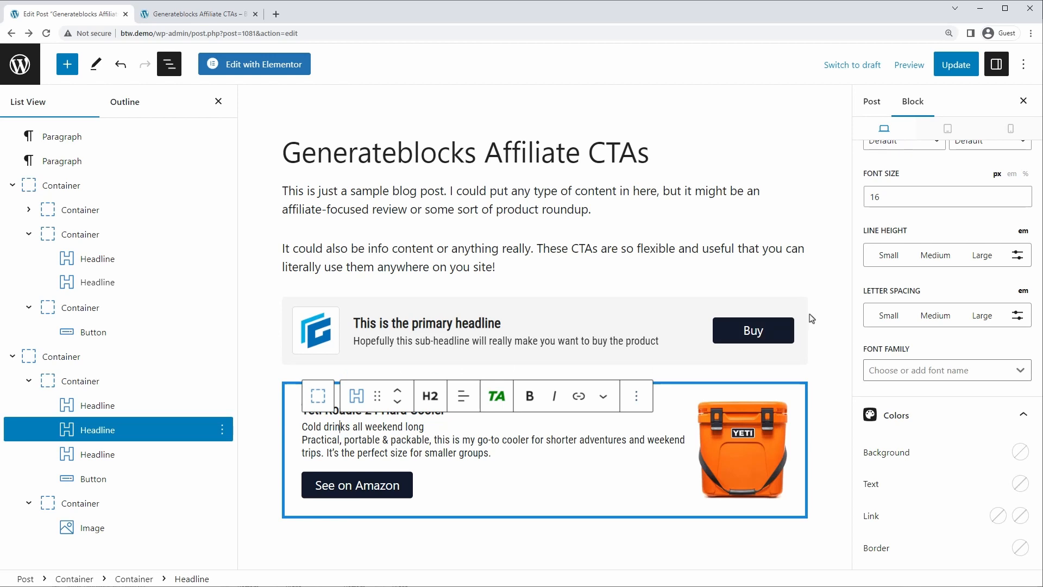
left_click_drag(894, 196, 866, 198)
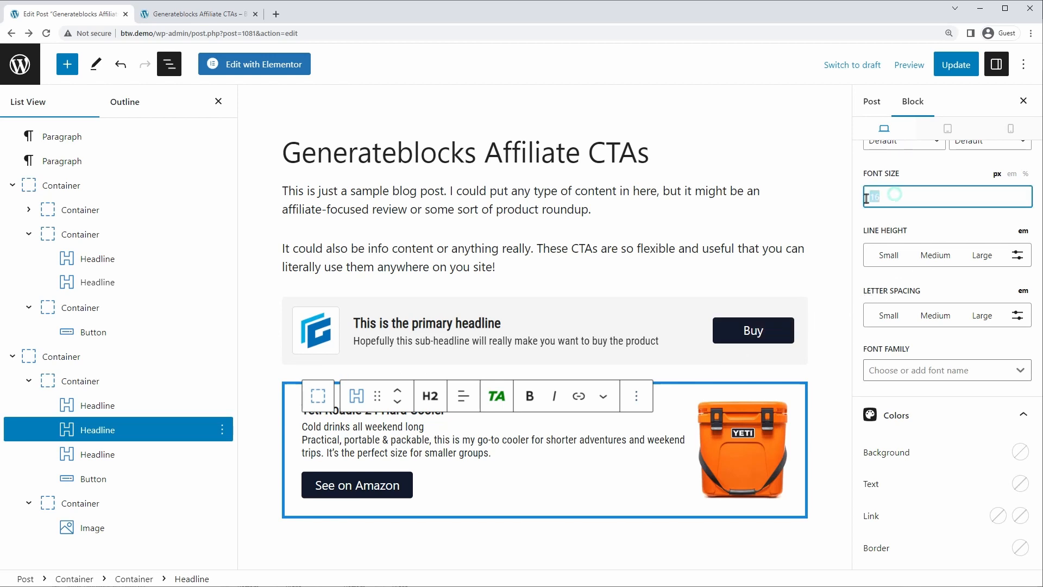
type("18")
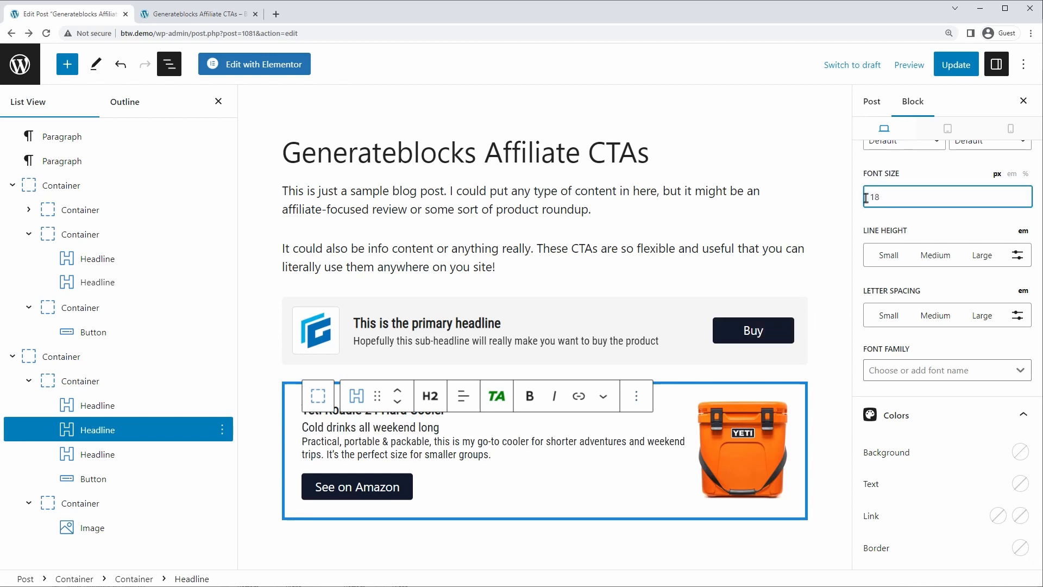
left_click(338, 413)
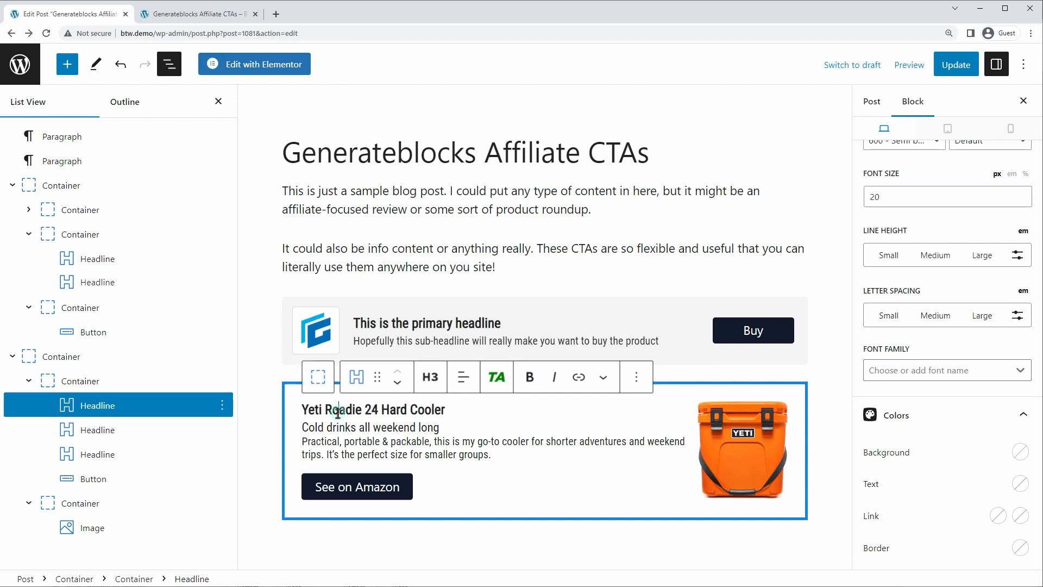
left_click_drag(900, 196, 866, 197)
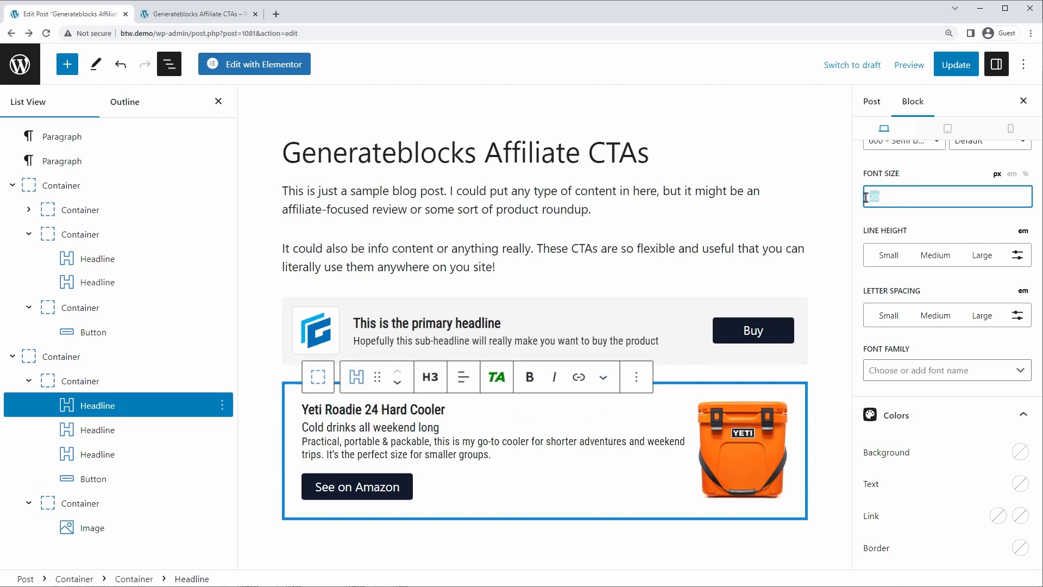
type("22")
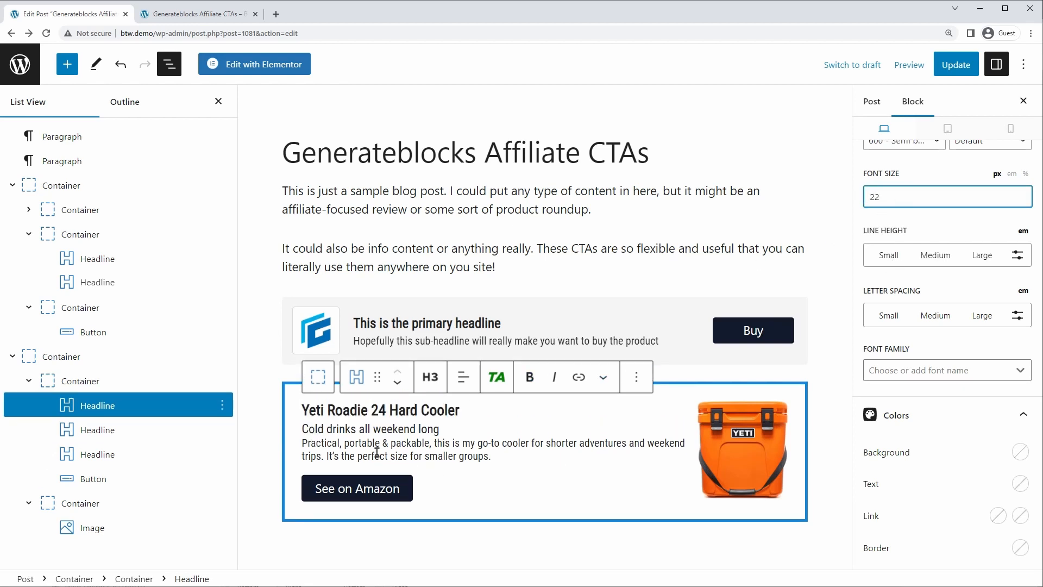
Italicize the whole "Cold drinks all weekend long" sub-headline.
left_click(373, 428)
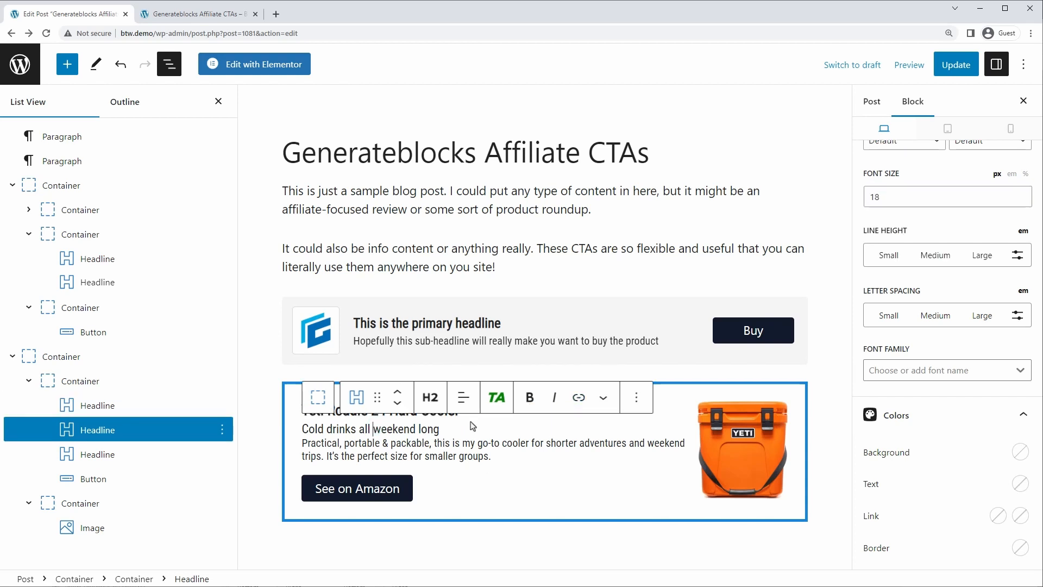
key("ctrl+a")
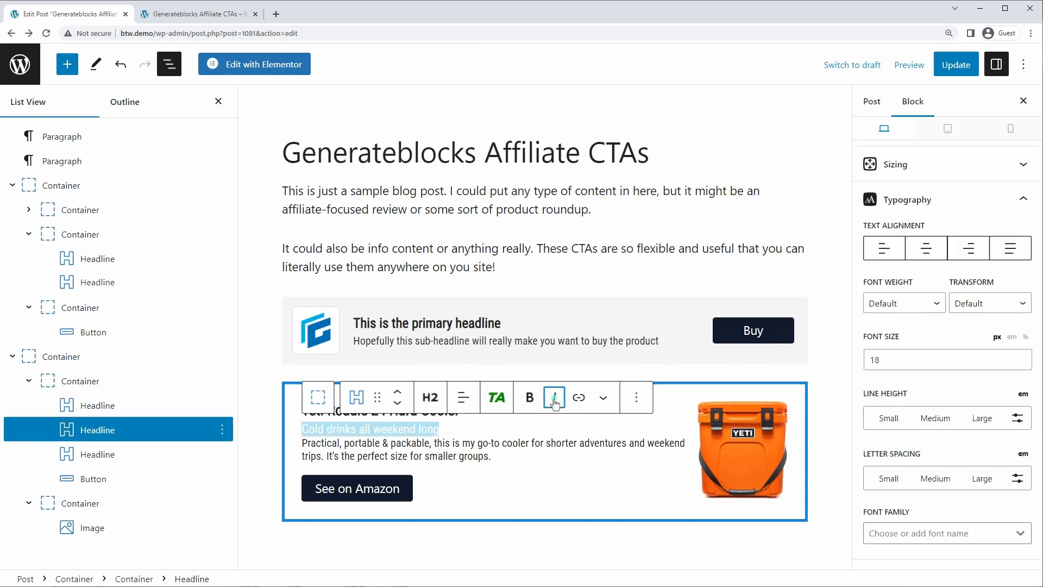
left_click(554, 397)
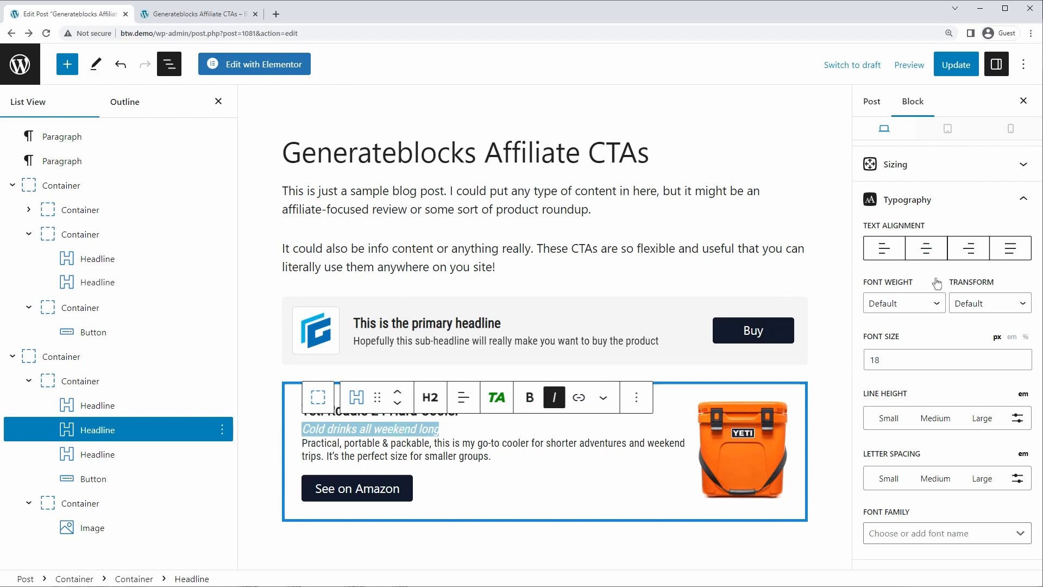
Set the bottom margin of the "Cold drinks all weekend long" sub-headline to 15 px.
scroll(951, 293, "down", 7)
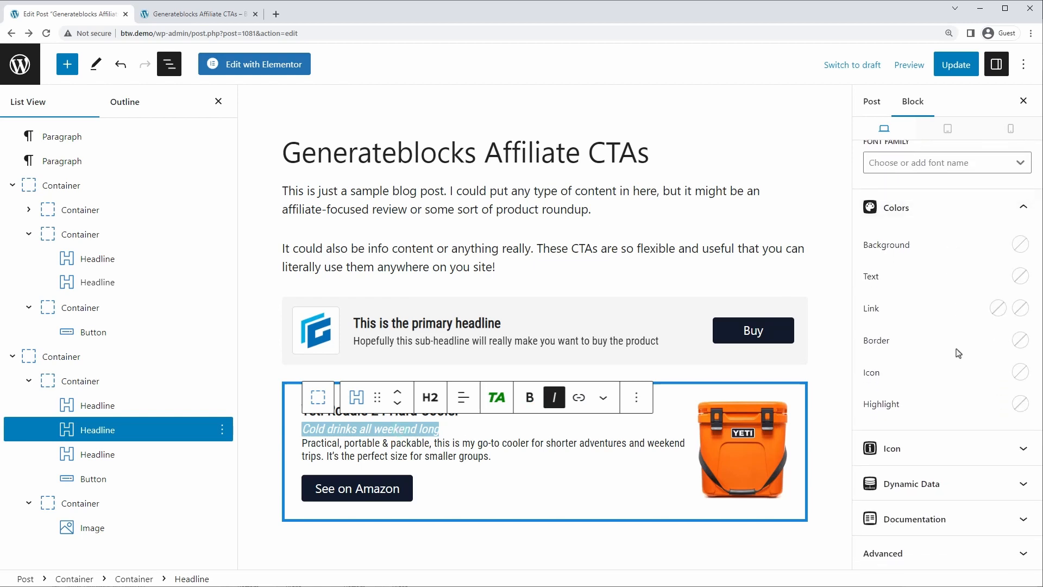
scroll(954, 352, "up", 2)
scroll(956, 353, "up", 5)
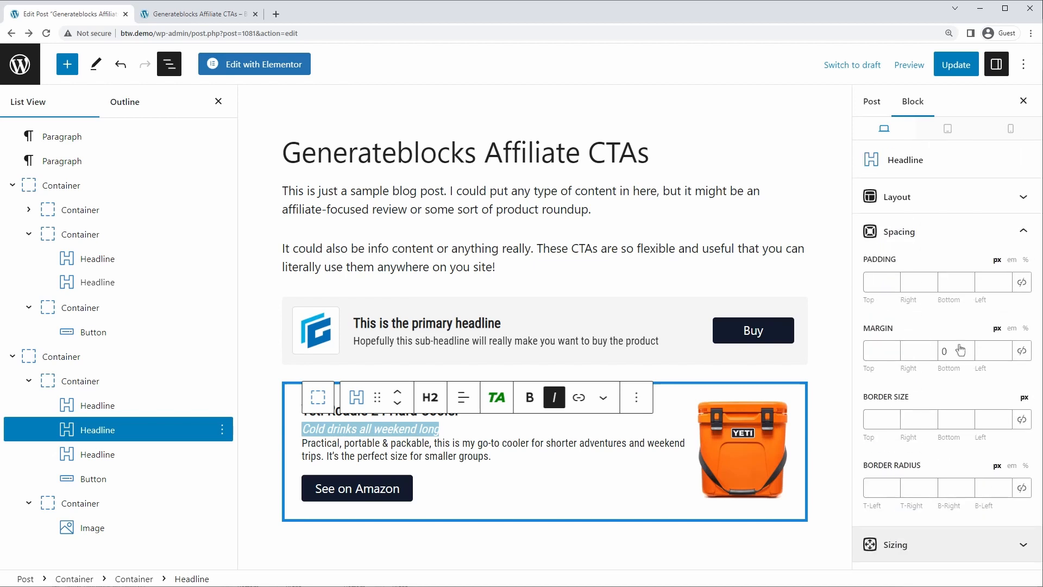
left_click(940, 351)
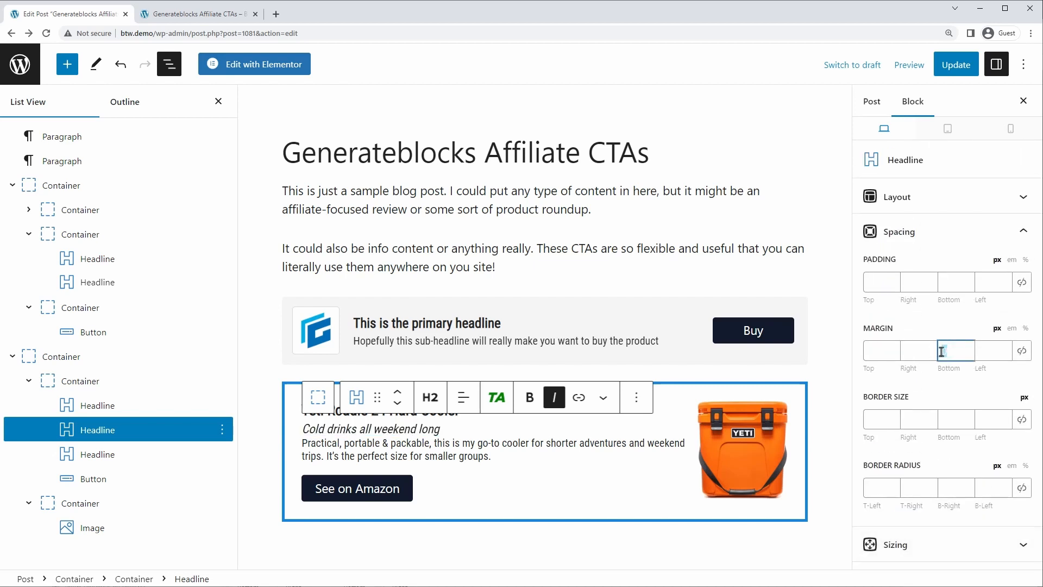
type("15")
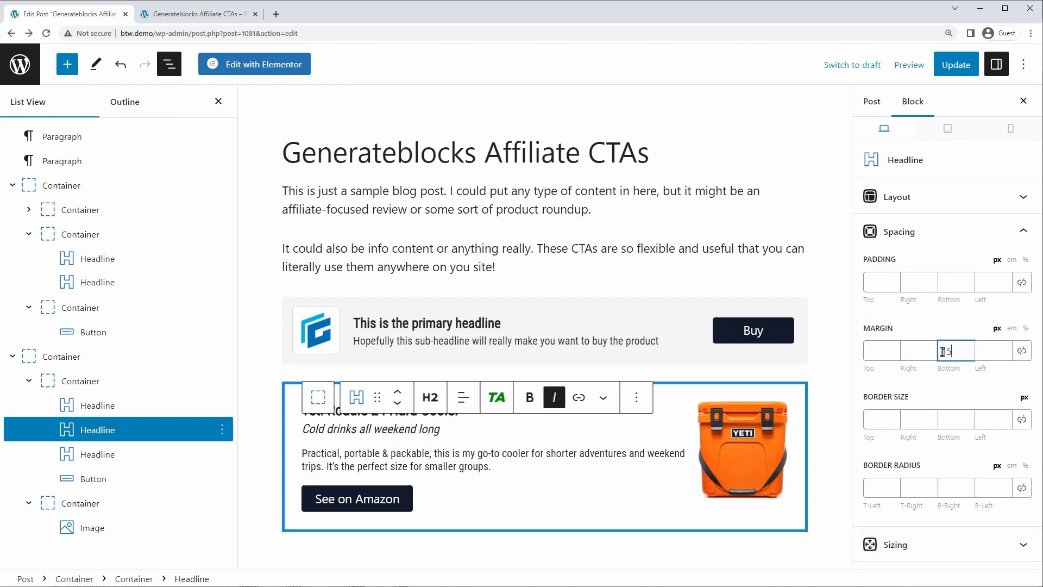
left_click(560, 405)
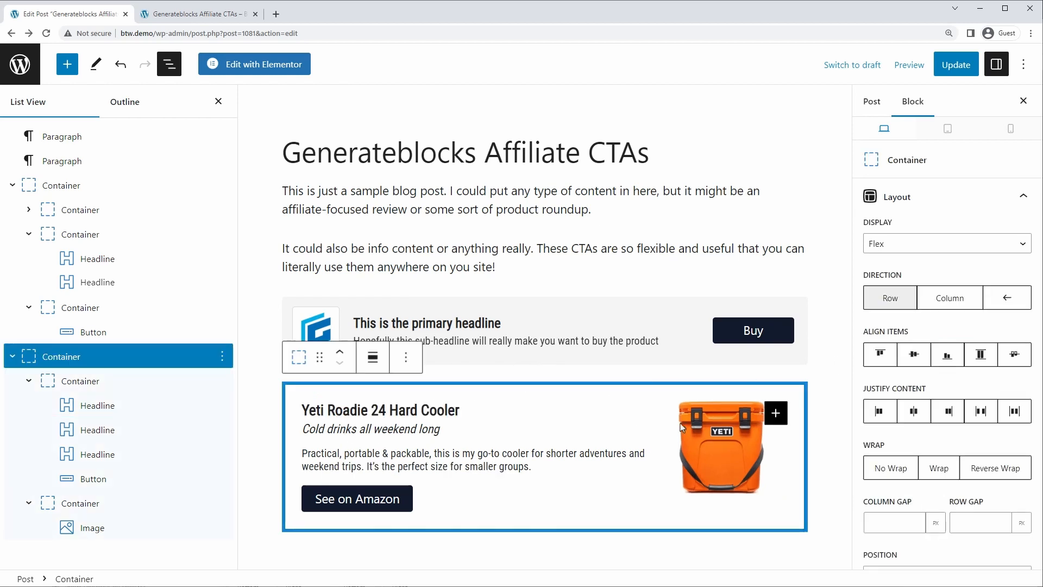
Set the minimum width of the container holding the cooler image to 210 px.
left_click(715, 437)
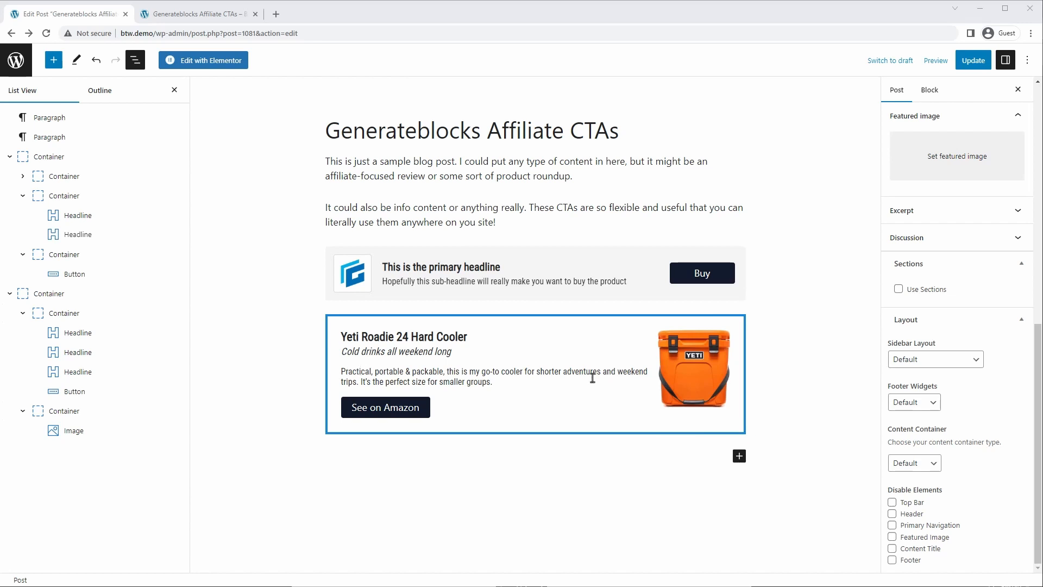
left_click(729, 430)
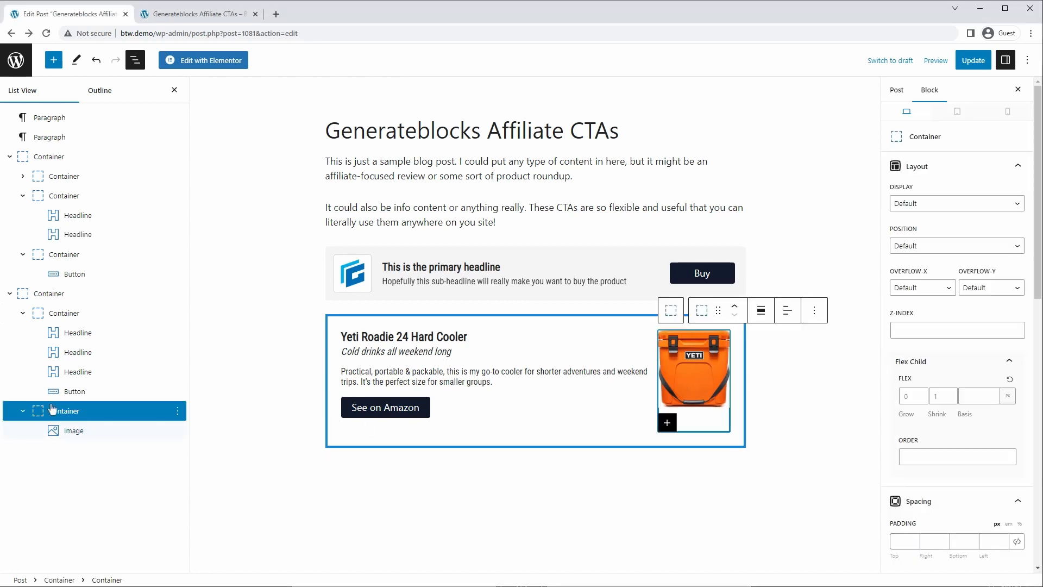
scroll(968, 451, "down", 5)
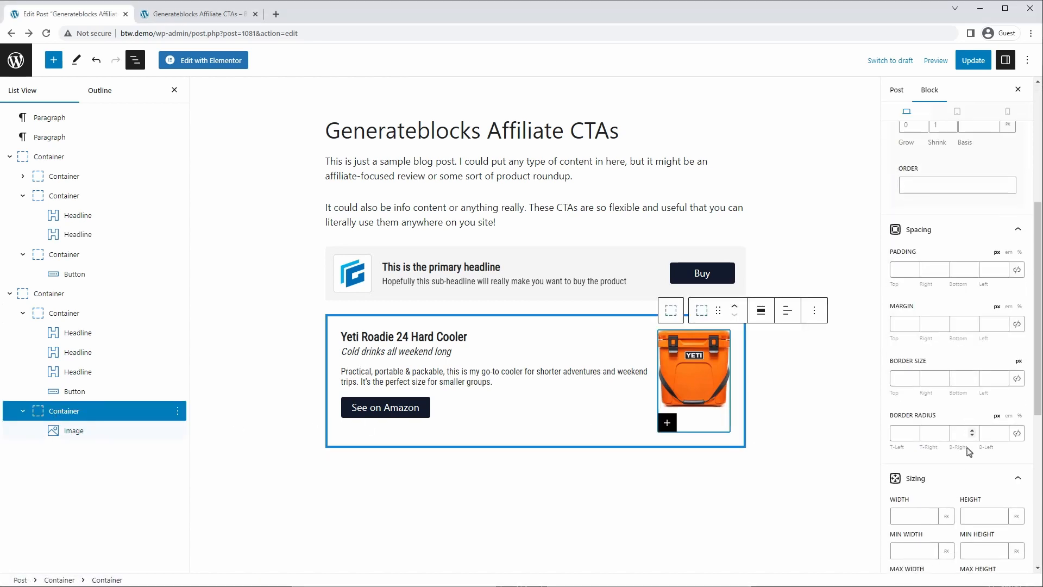
scroll(969, 451, "down", 2)
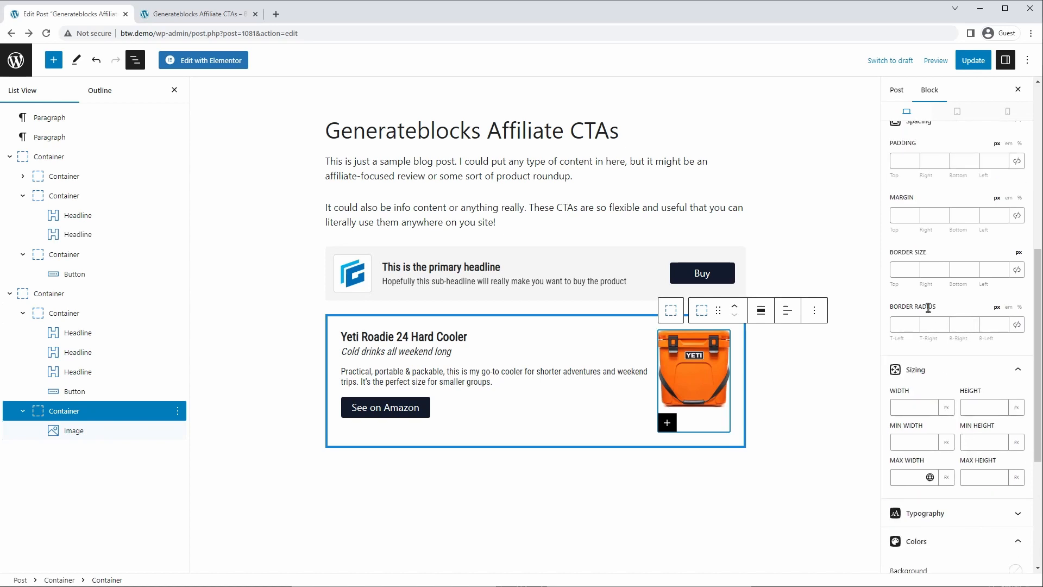
scroll(927, 318, "down", 2)
left_click(912, 334)
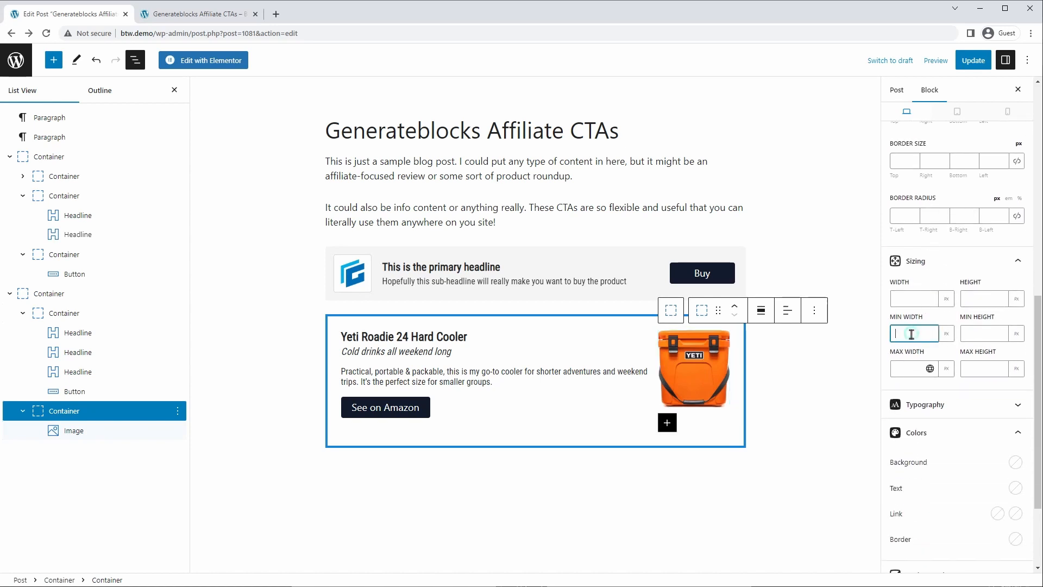
type("210")
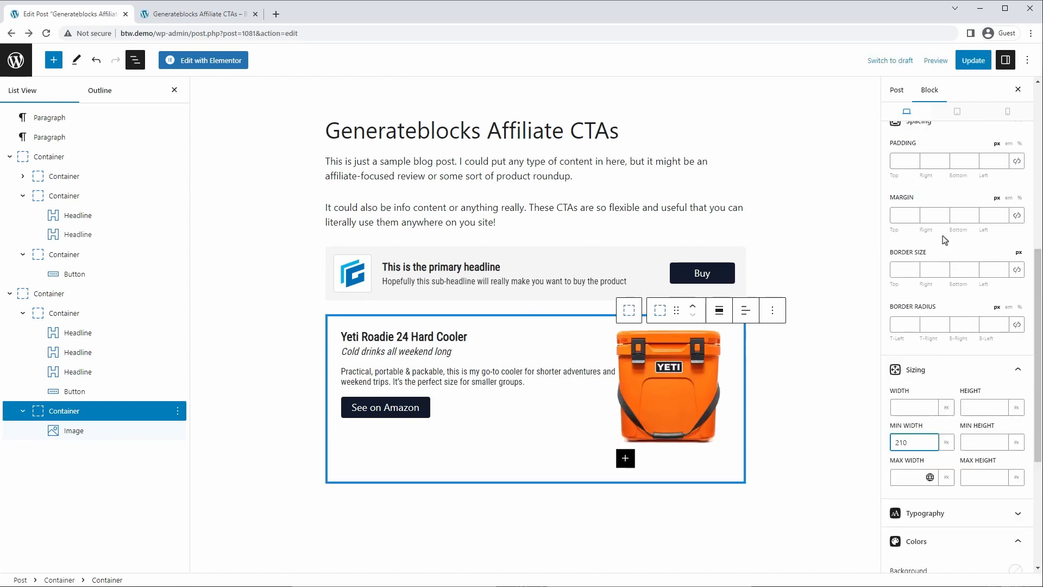
Give the cooler image's container 20 px padding on all four sides and update the post.
left_click(897, 161)
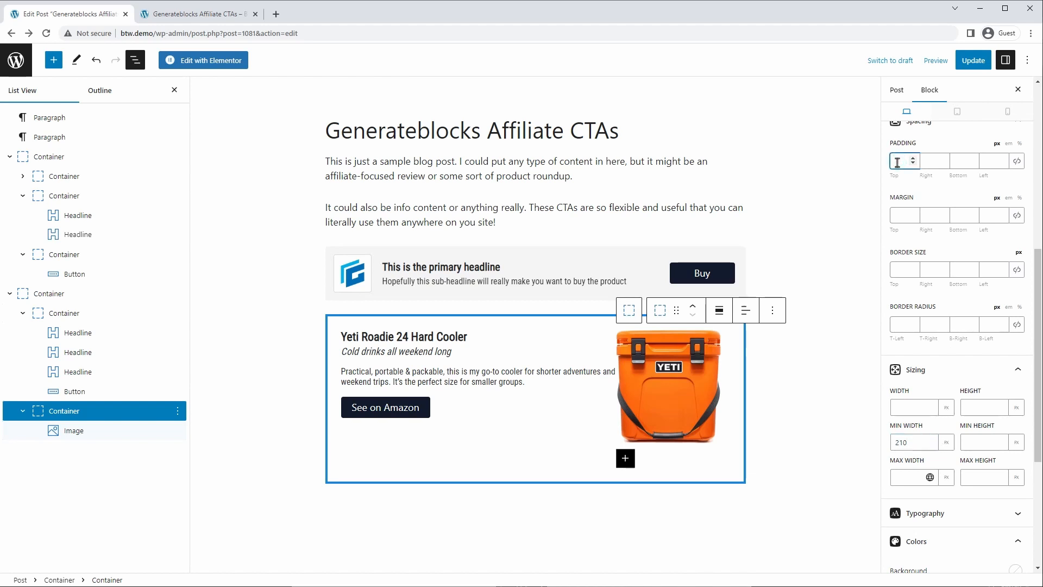
type("20")
left_click(1017, 161)
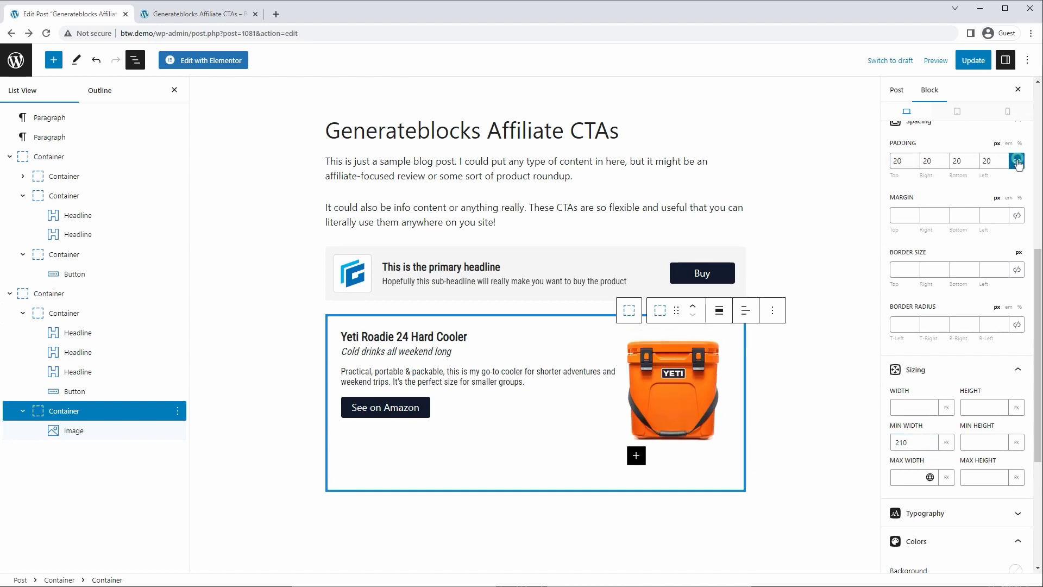
left_click(973, 60)
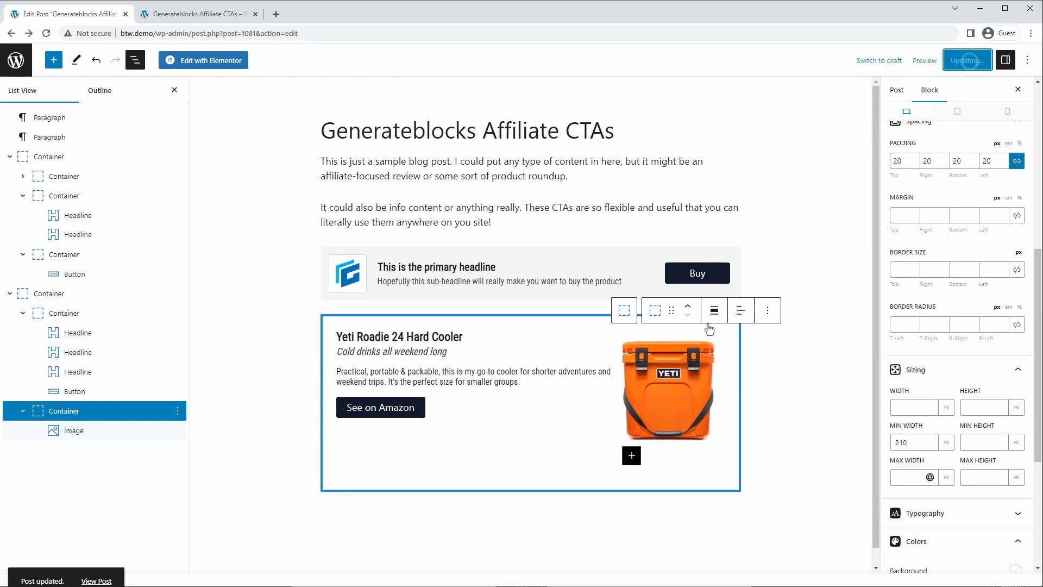
Set the column gap of the outer Yeti box container to 25 px.
left_click(425, 336)
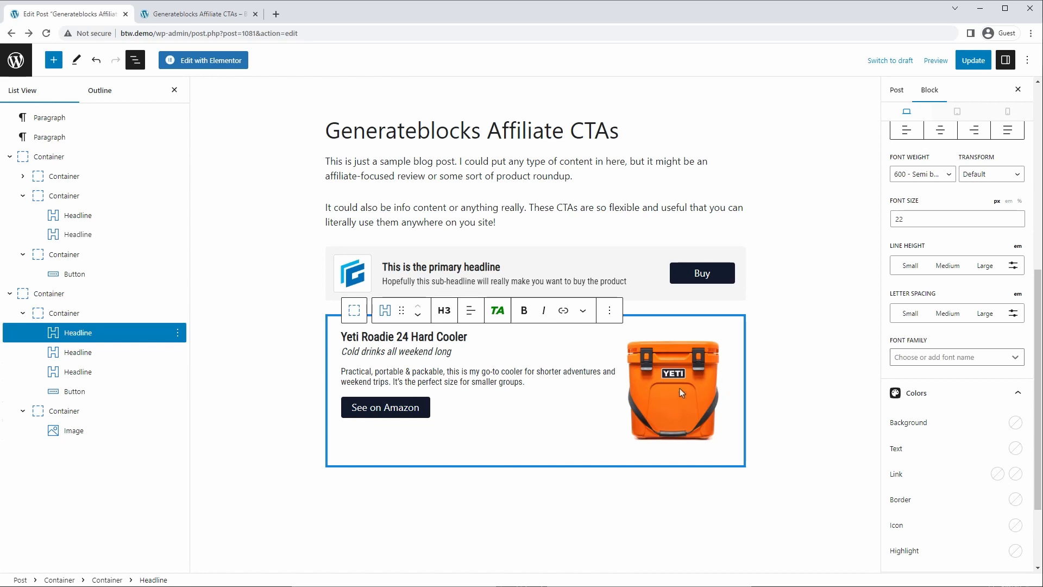
left_click(48, 293)
scroll(913, 306, "up", 5)
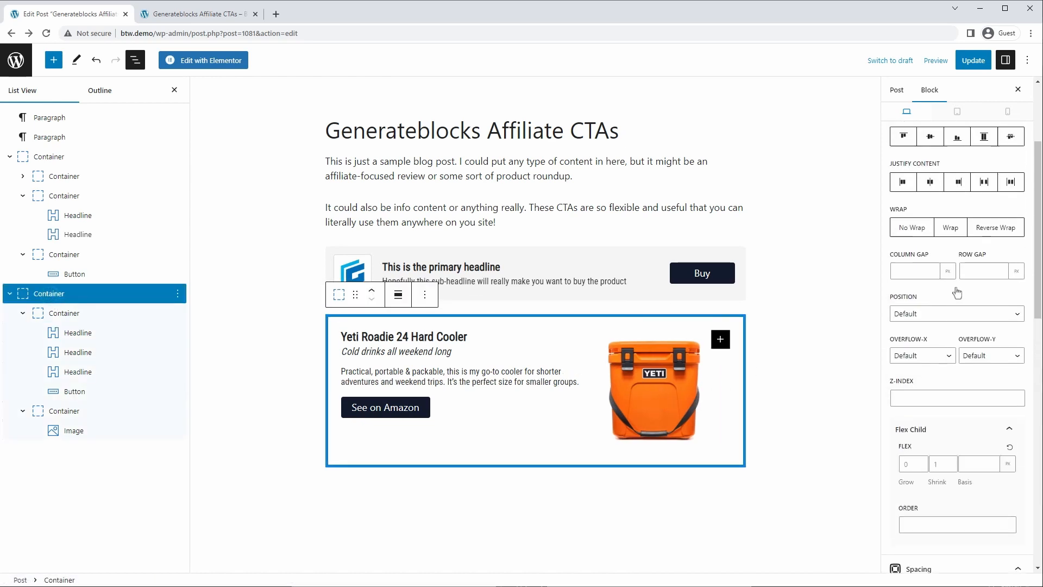
left_click(921, 321)
type("25")
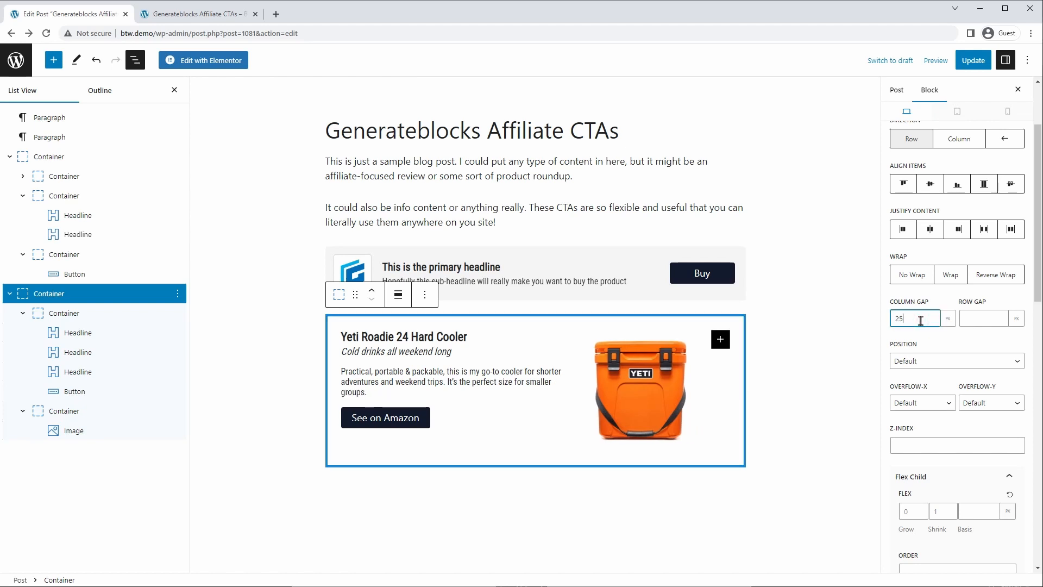
left_click(825, 333)
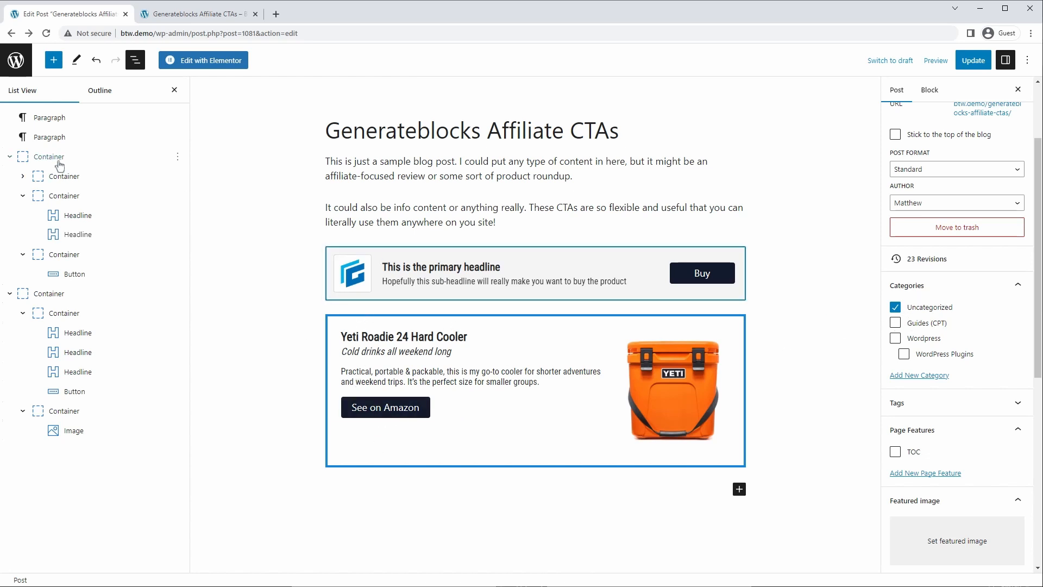
Set the padding of the outer Yeti box container to 30 px on all sides.
left_click(48, 294)
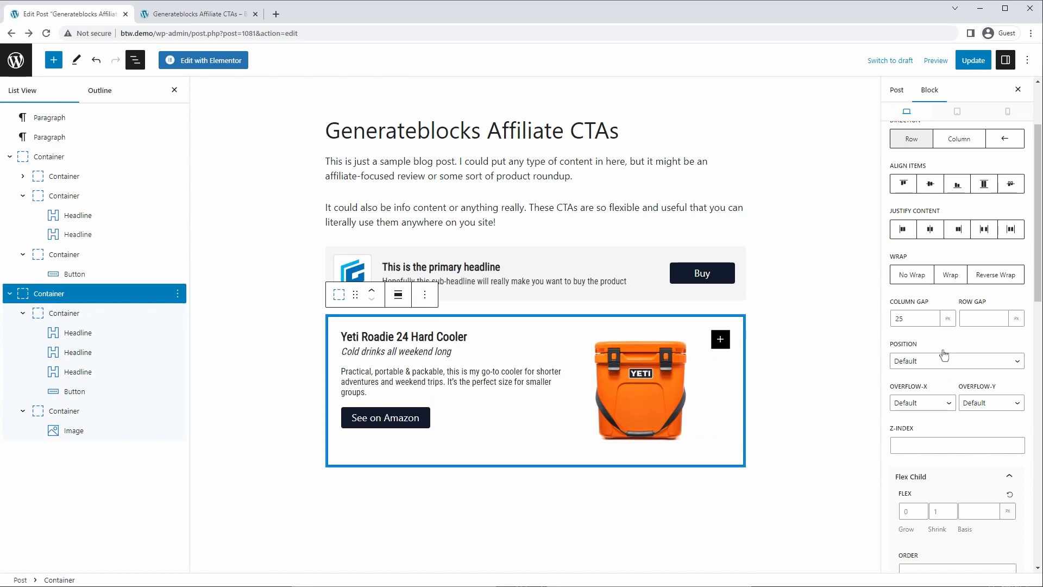
scroll(946, 356, "down", 6)
double_click(899, 330)
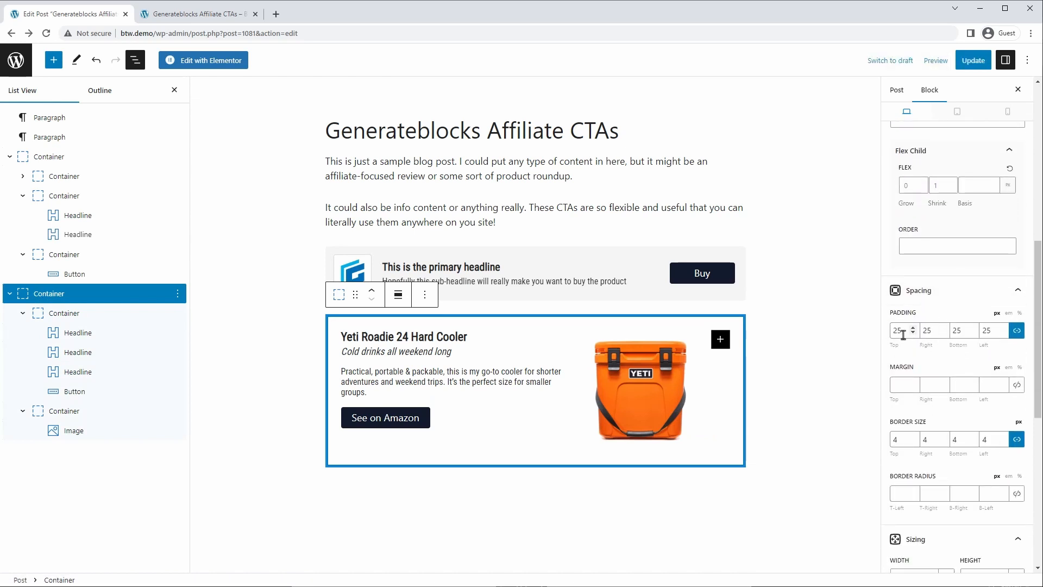
type("30")
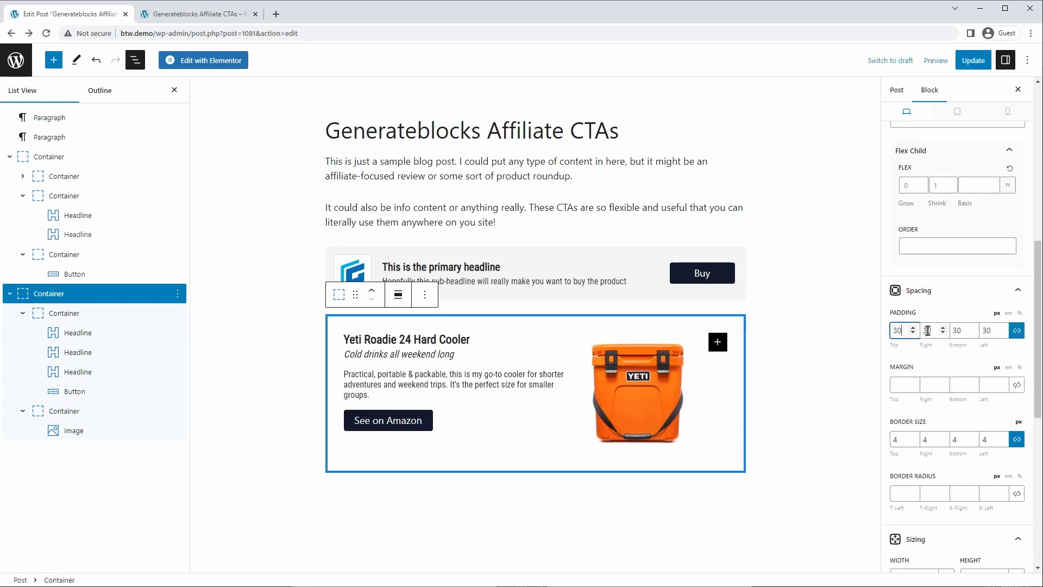
left_click(801, 390)
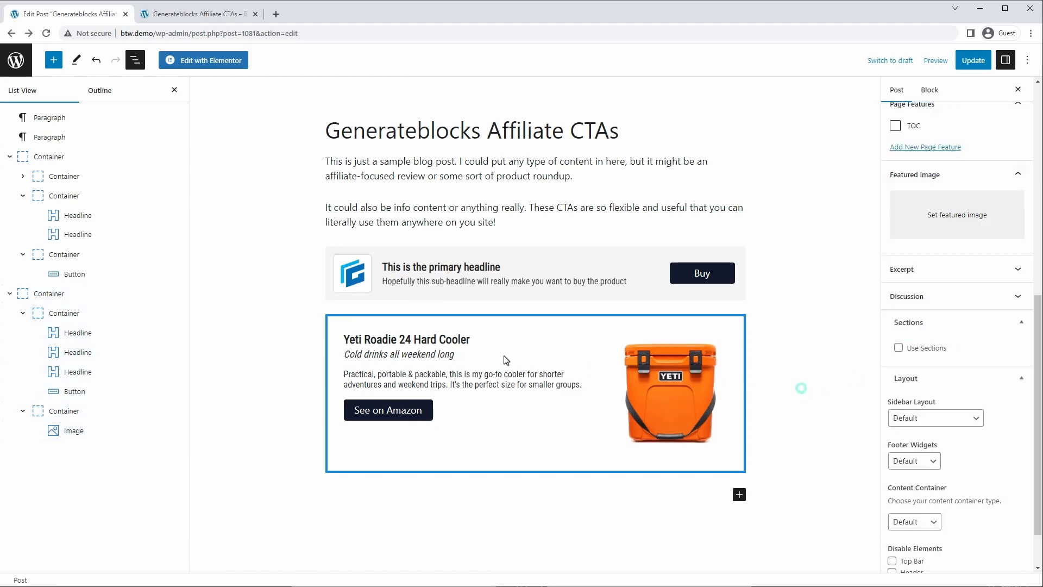
Set the font size of the "Yeti Roadie 24 Hard Cooler" headline to 24 px.
left_click(397, 344)
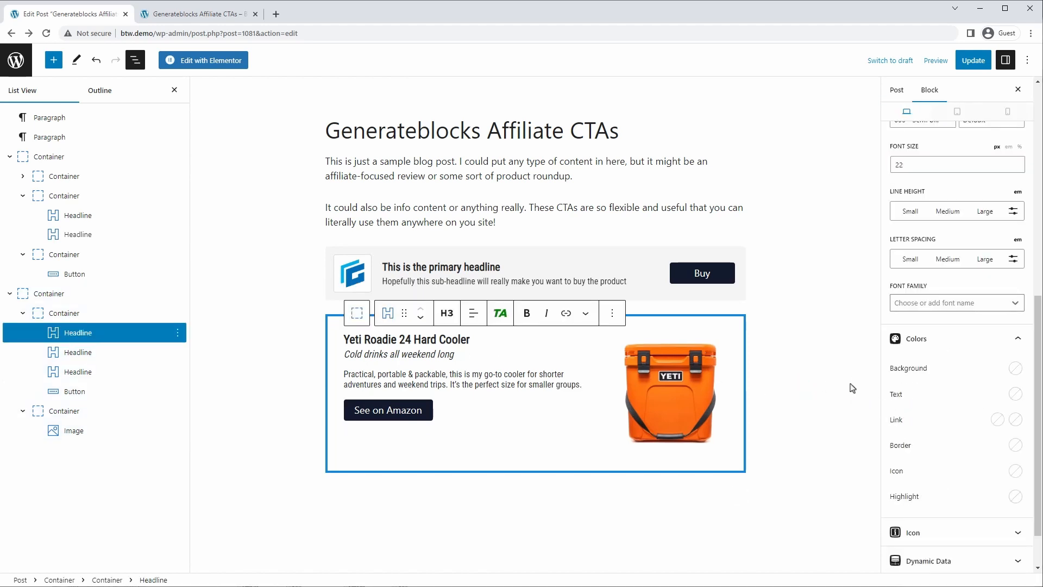
scroll(911, 356, "up", 3)
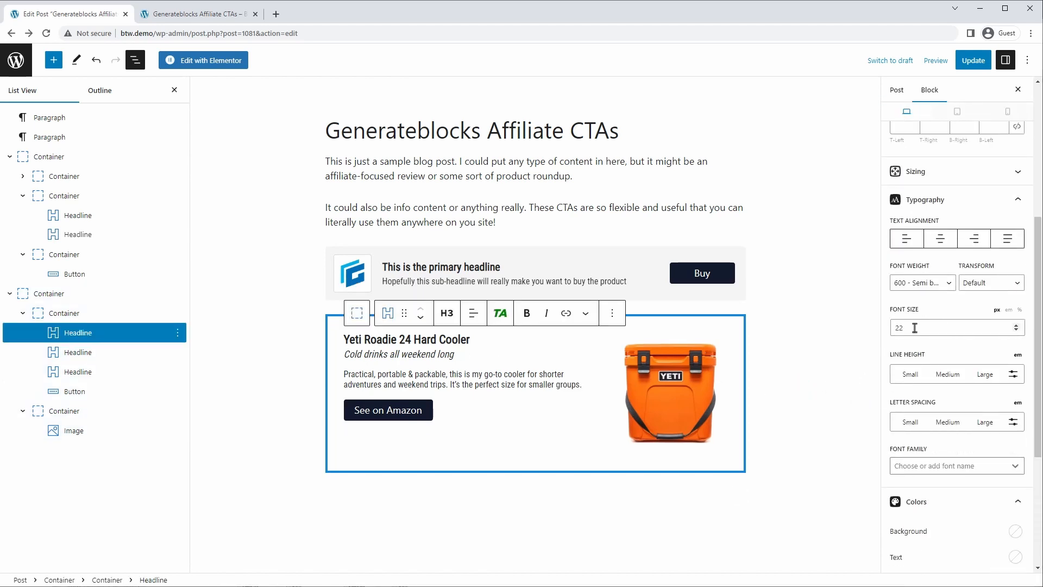
left_click(902, 328)
left_click_drag(903, 328, 900, 330)
type("4")
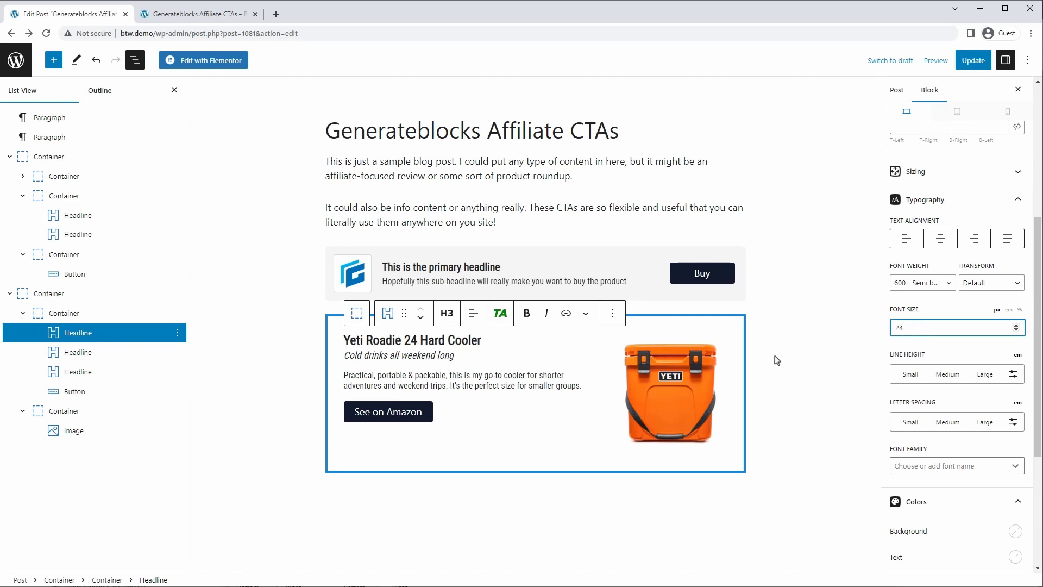
left_click(776, 356)
Set the description text's margins to 5 px at the top and 25 px at the bottom.
left_click(426, 352)
left_click(454, 376)
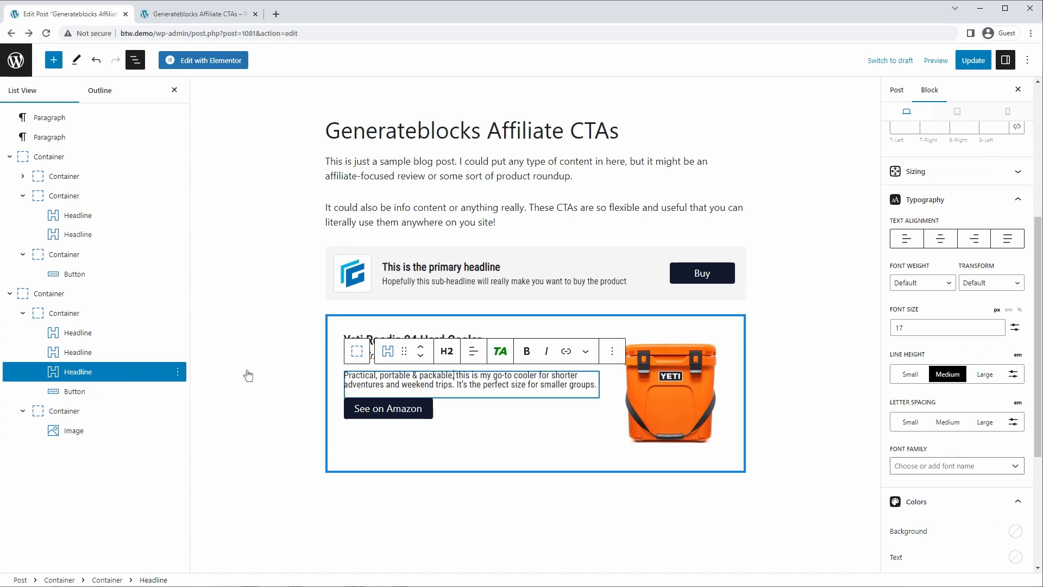
scroll(970, 319, "up", 5)
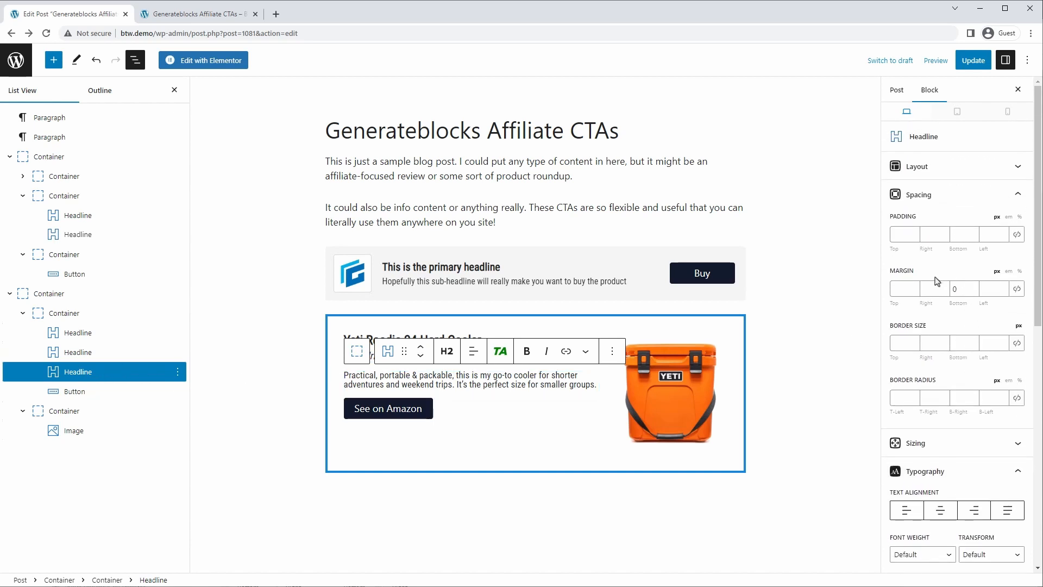
left_click(900, 295)
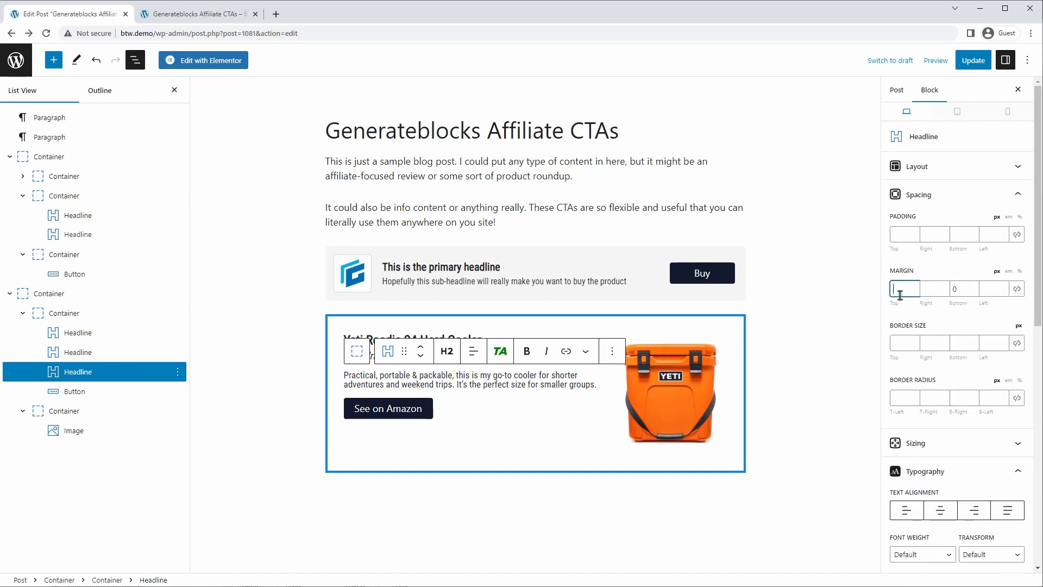
type("5")
left_click(960, 292)
type("25")
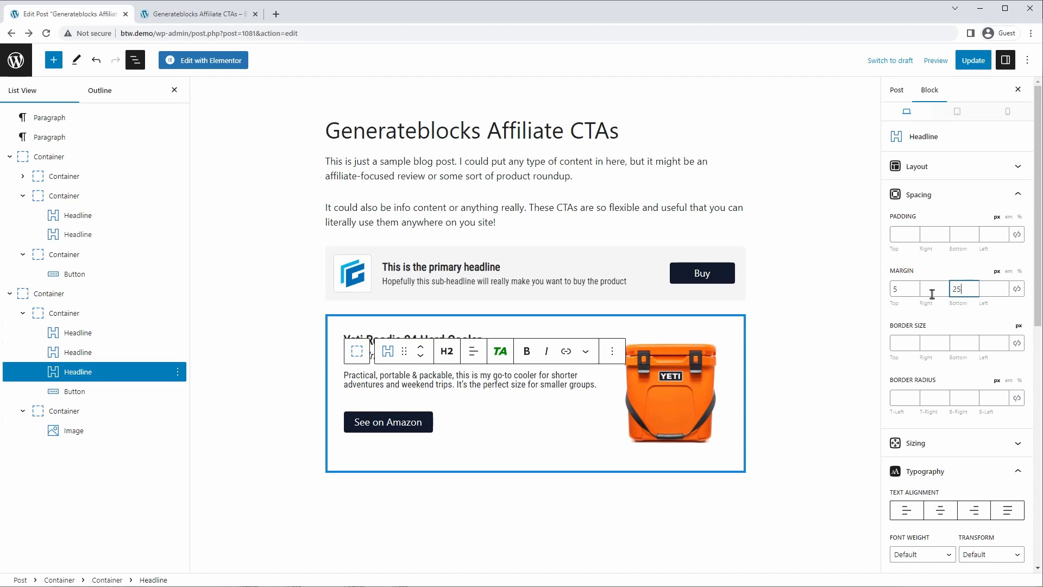
Center the items of the outer Yeti box container vertically.
left_click(49, 294)
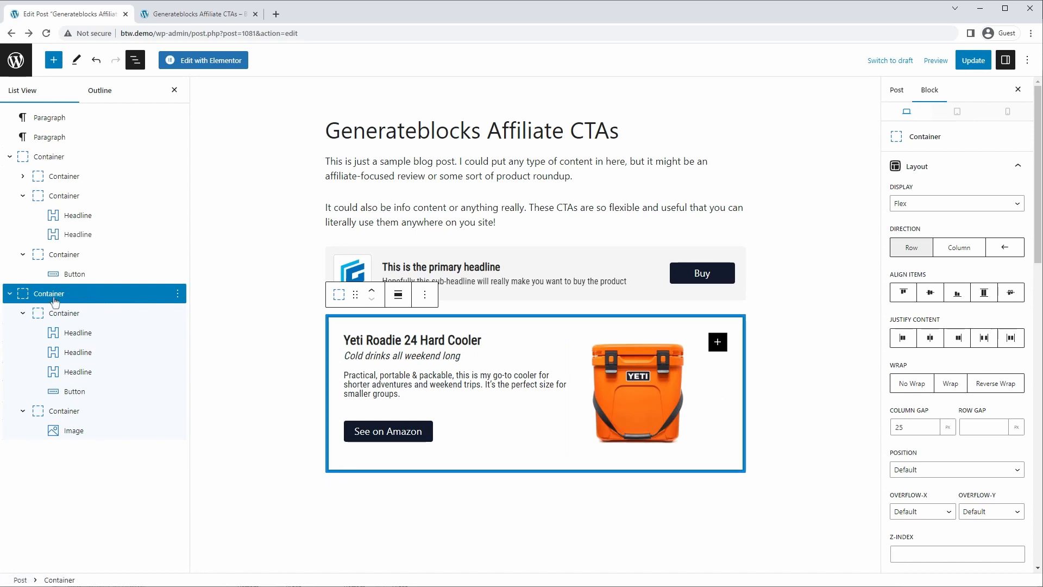
left_click(10, 156)
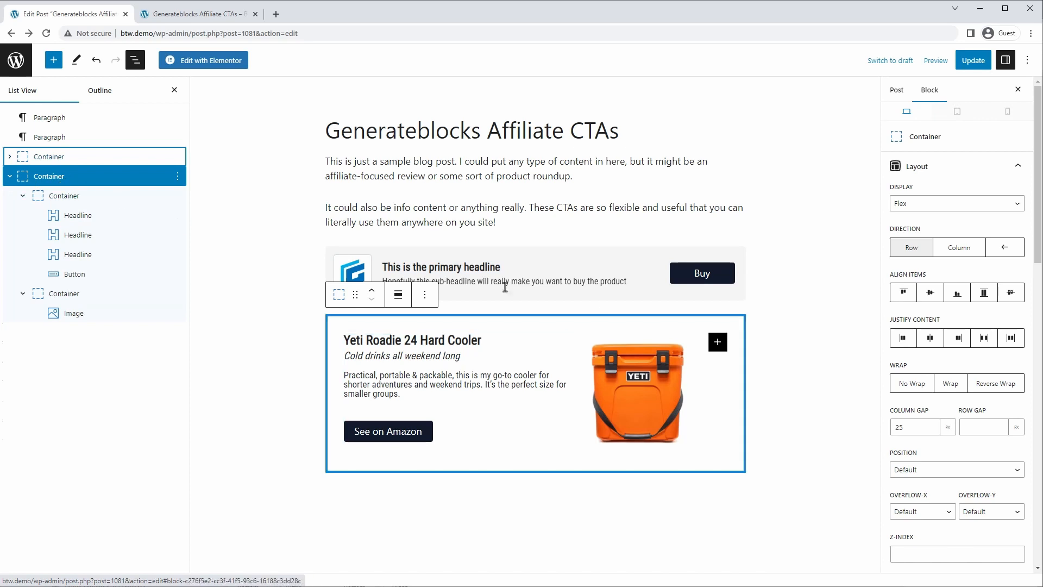
left_click(936, 297)
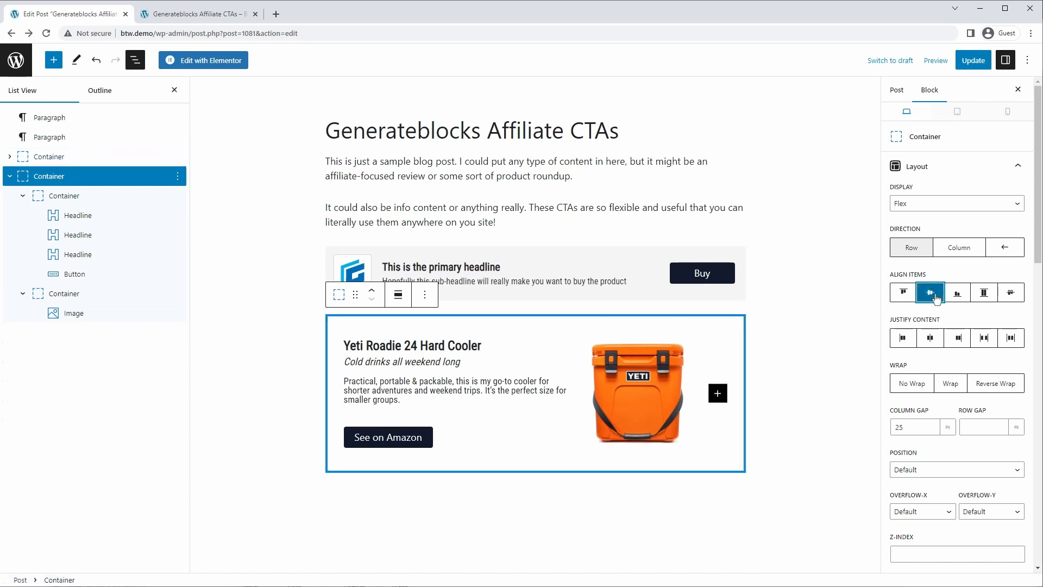
Set the background color of the "See on Amazon" button to #FFC531.
left_click(402, 433)
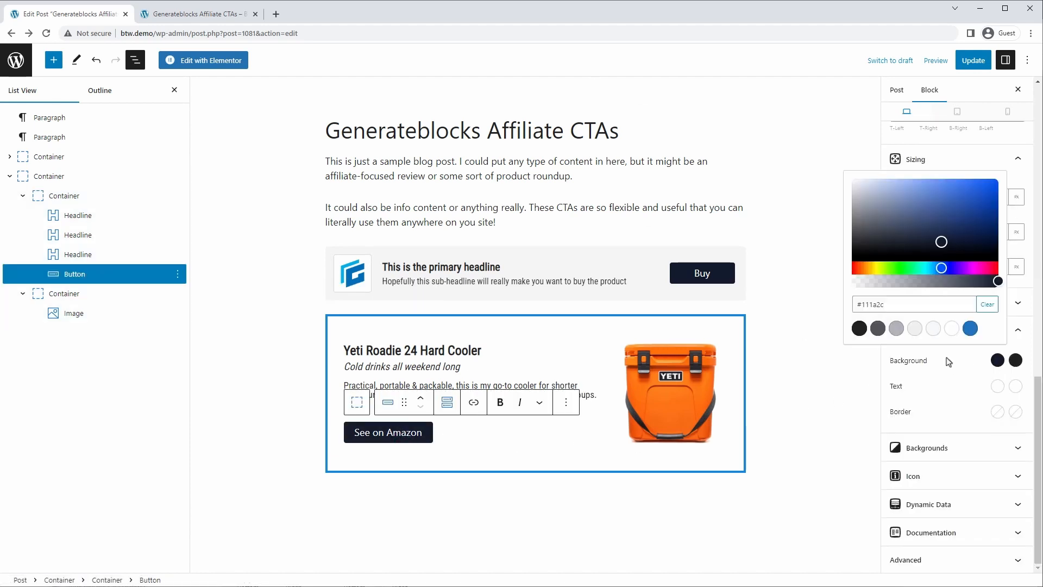
left_click(893, 308)
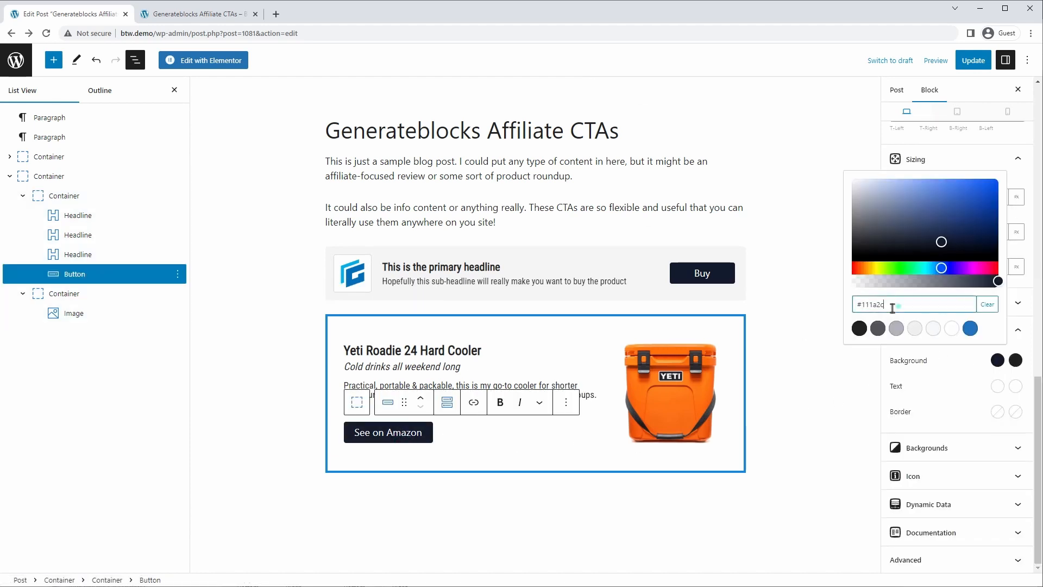
left_click_drag(893, 308, 852, 307)
type("#FFC531")
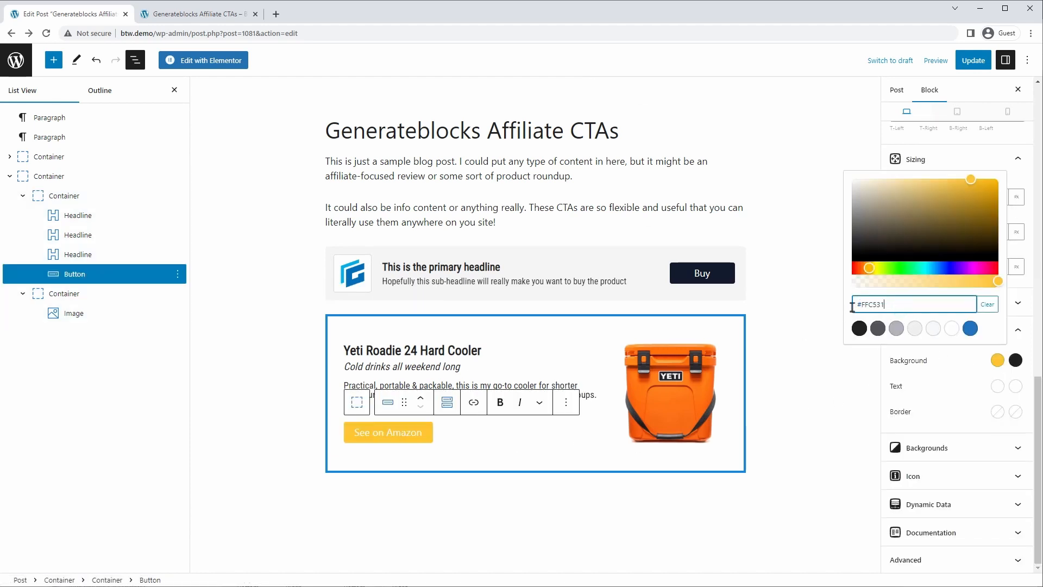
Give the "See on Amazon" button a text color of #251d07, a dark shade derived from its yellow #FFC531.
left_click(998, 386)
left_click_drag(915, 330, 863, 330)
type("#FFC531")
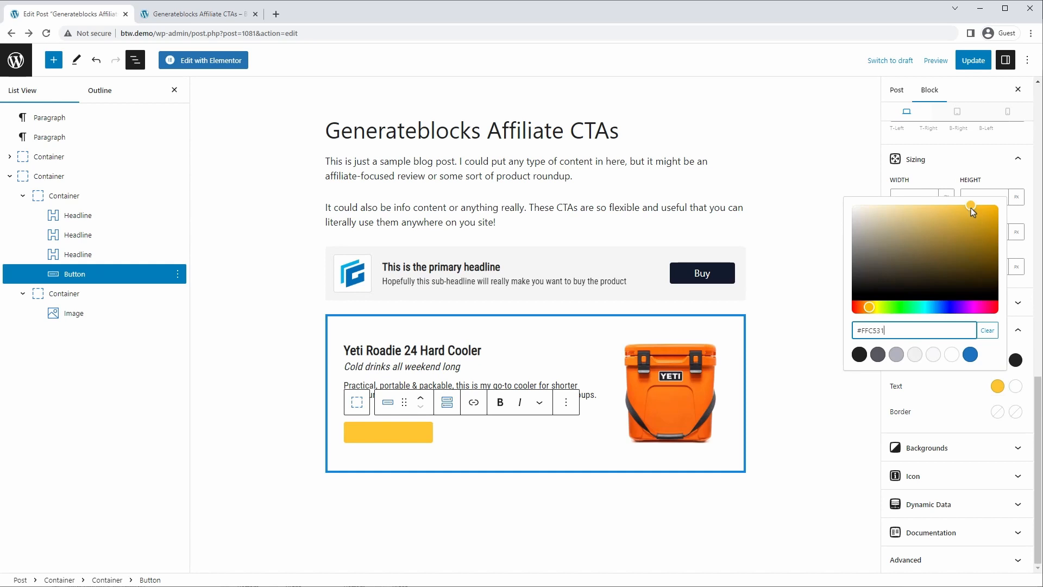
left_click_drag(971, 209, 972, 283)
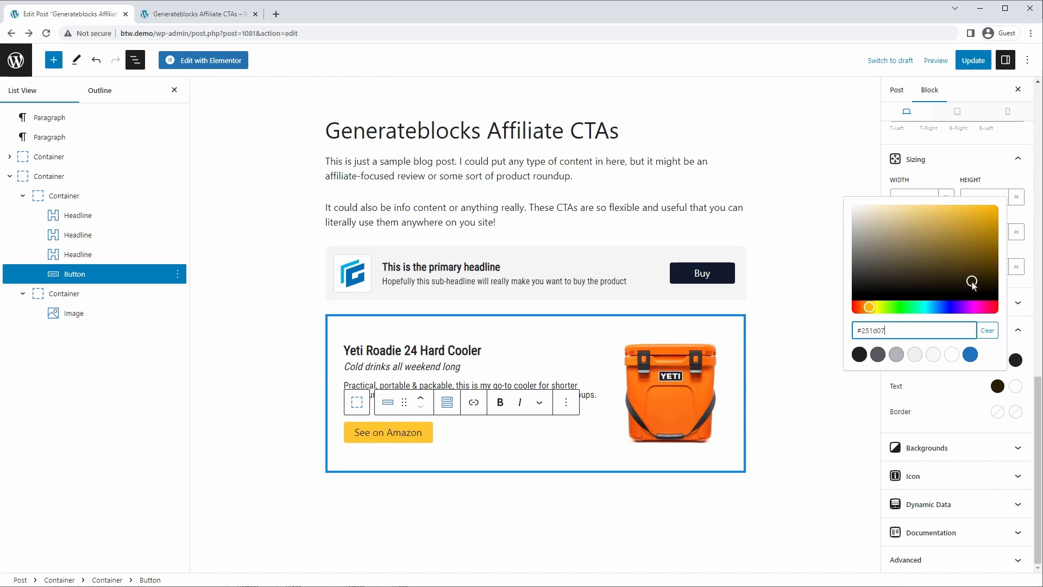
Set the font weight of the "See on Amazon" button to 600 - Semi bold.
left_click(945, 163)
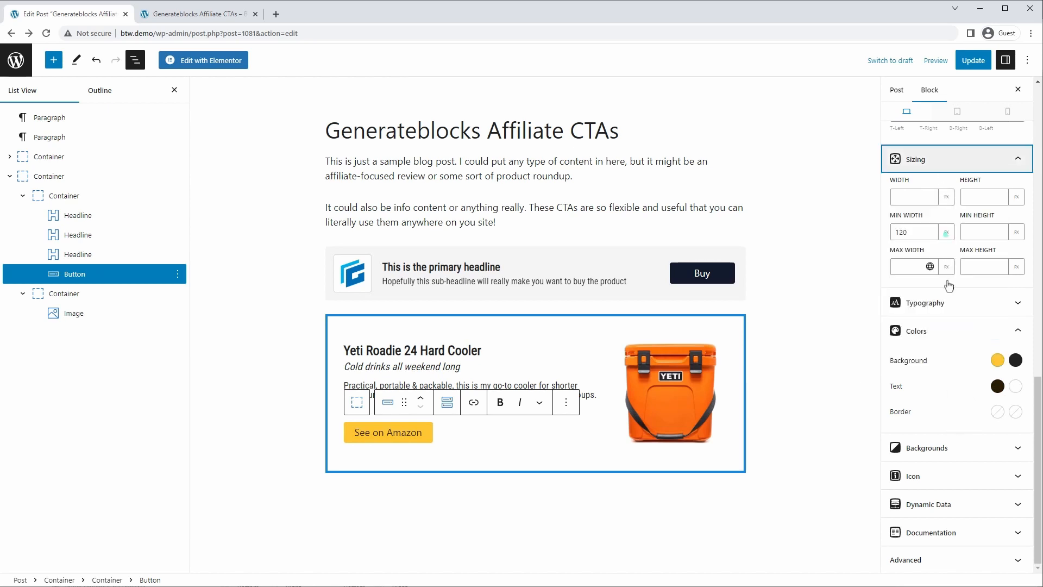
left_click(966, 310)
left_click(916, 392)
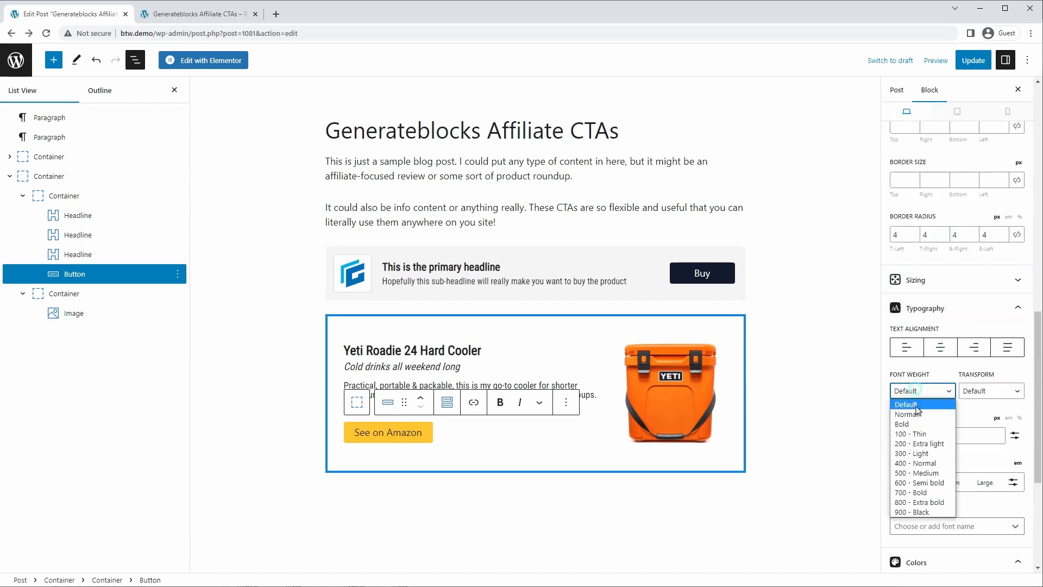
left_click(912, 483)
left_click(951, 308)
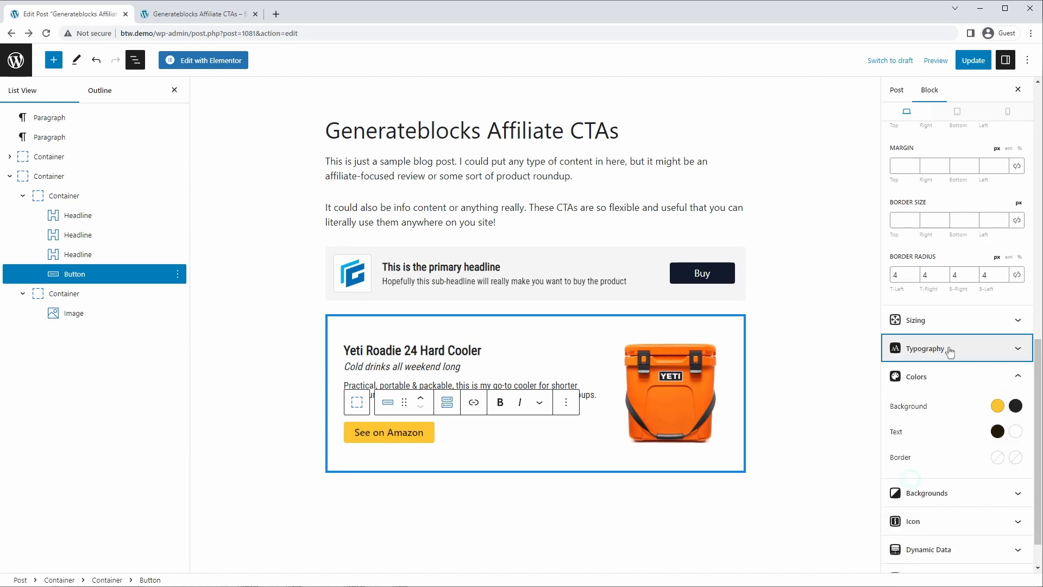
Set the minimum width of the "See on Amazon" button to 200 px and check it in the post preview.
left_click(950, 320)
left_click_drag(914, 393, 892, 396)
type("160")
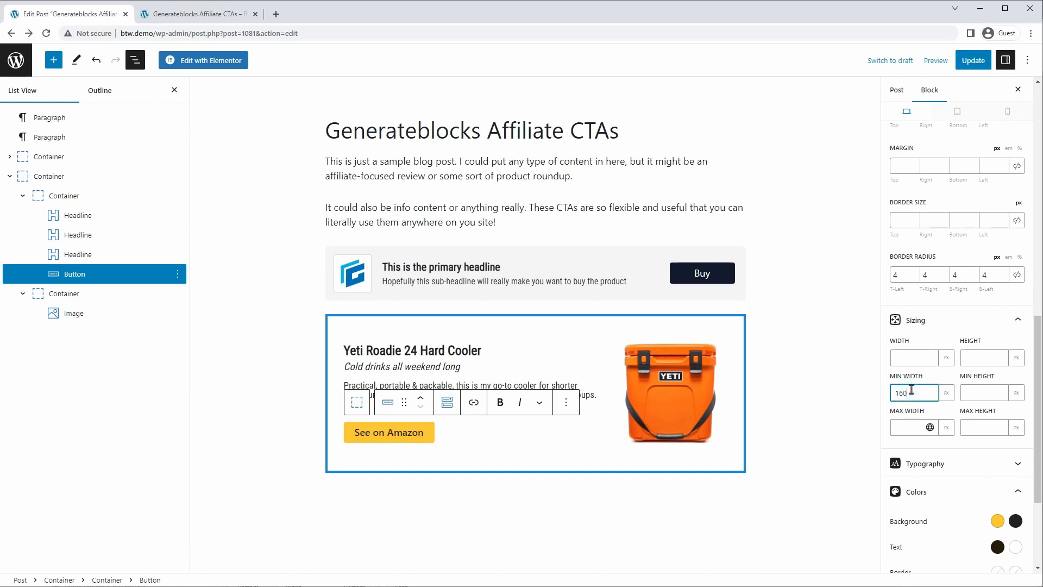
left_click_drag(918, 391, 889, 392)
type("200")
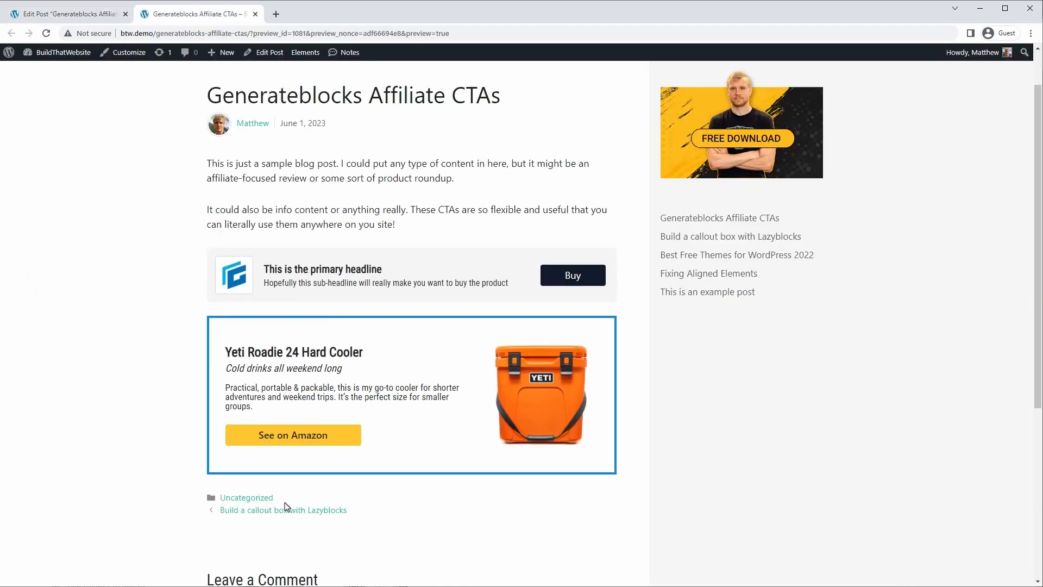
key("ctrl+Tab")
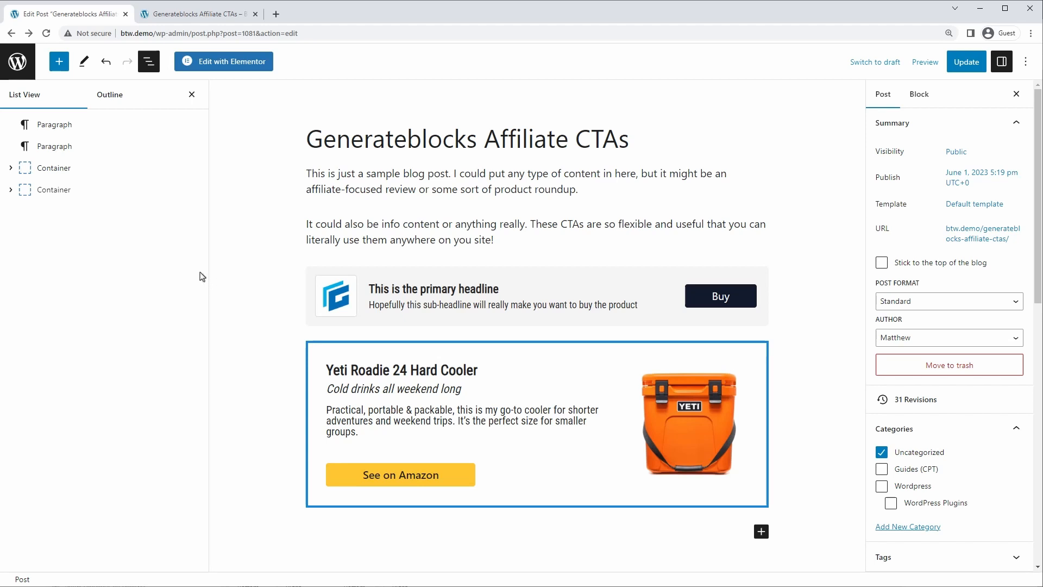
Insert an empty Container block directly after the Yeti cooler box container.
left_click(34, 194)
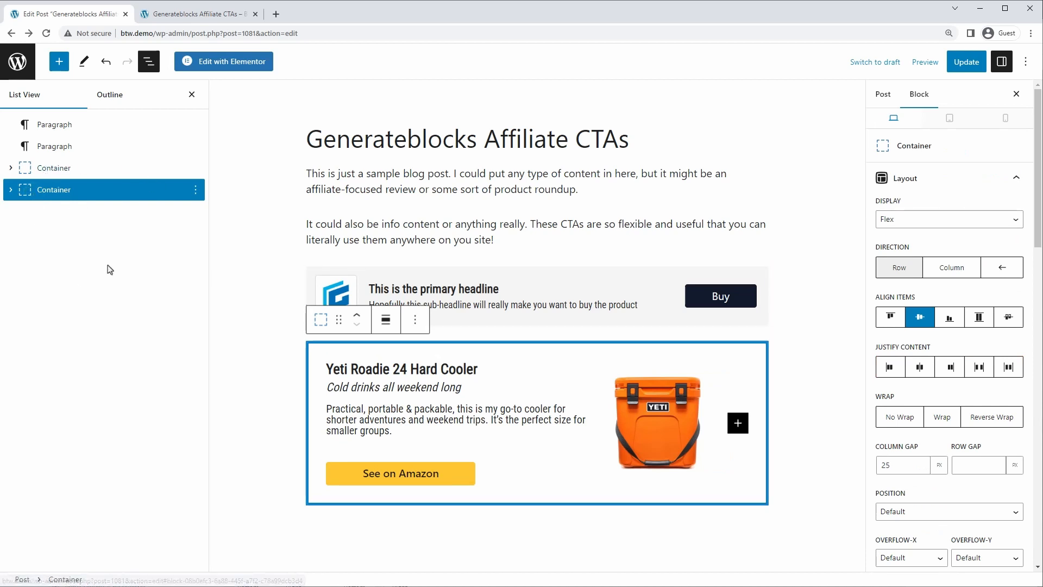
left_click(196, 189)
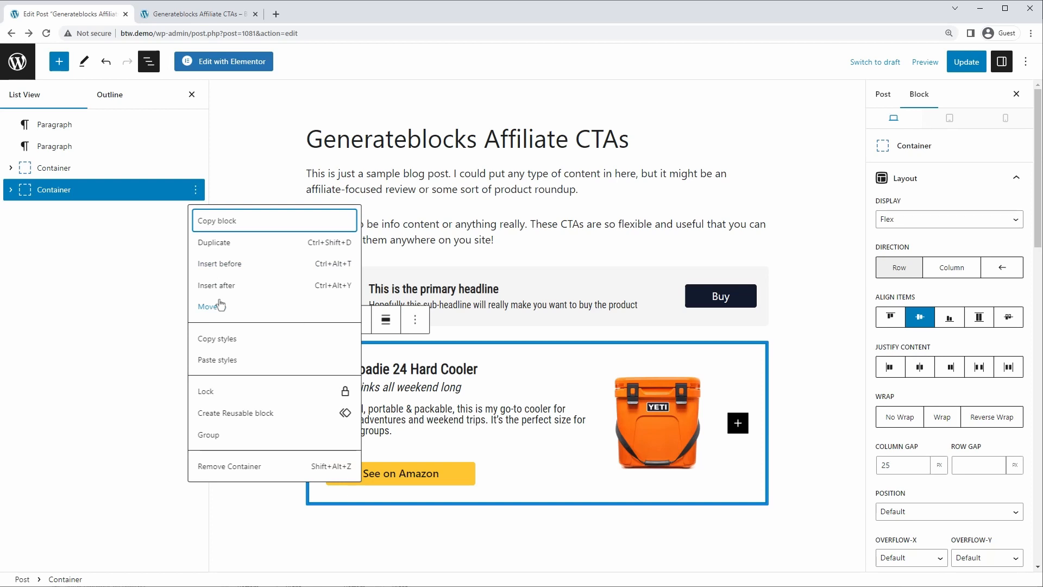
left_click(153, 322)
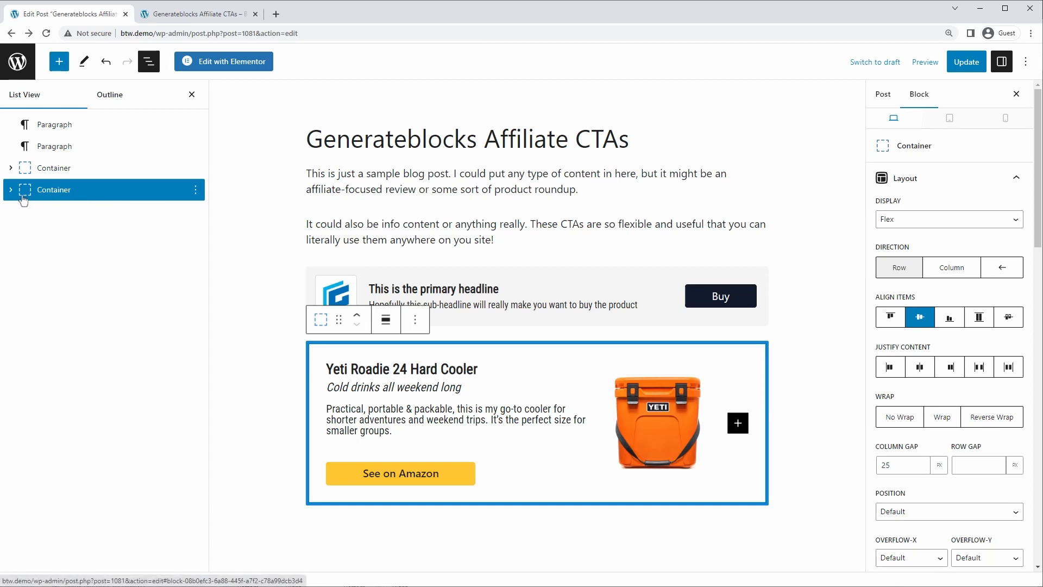
left_click(195, 192)
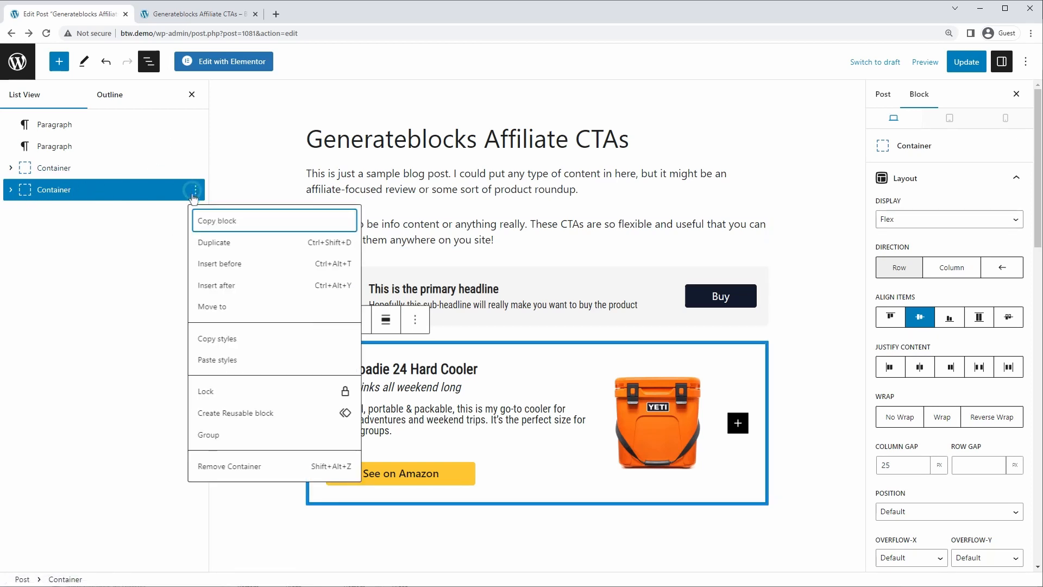
left_click(215, 284)
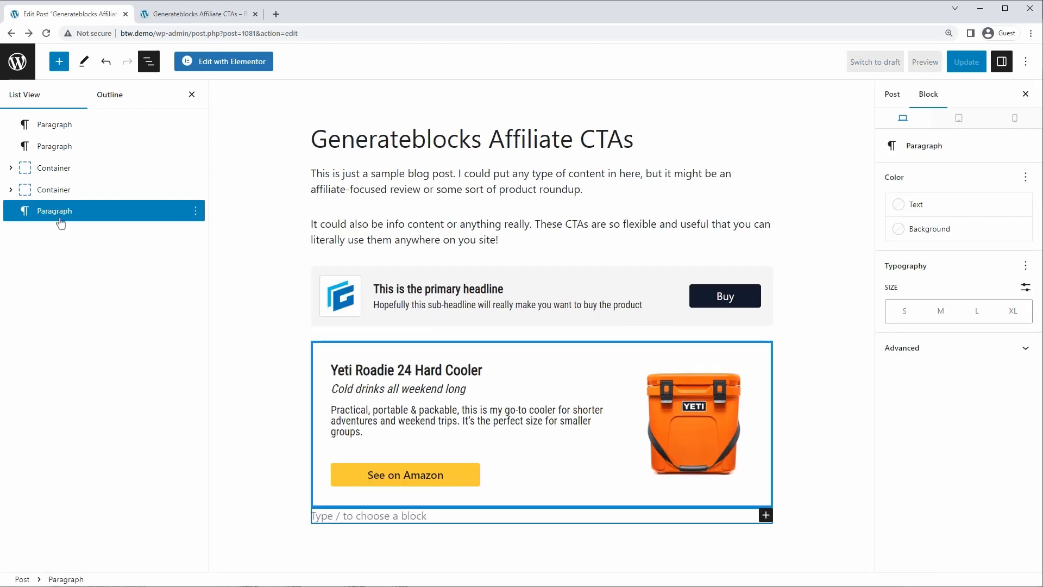
left_click(352, 519)
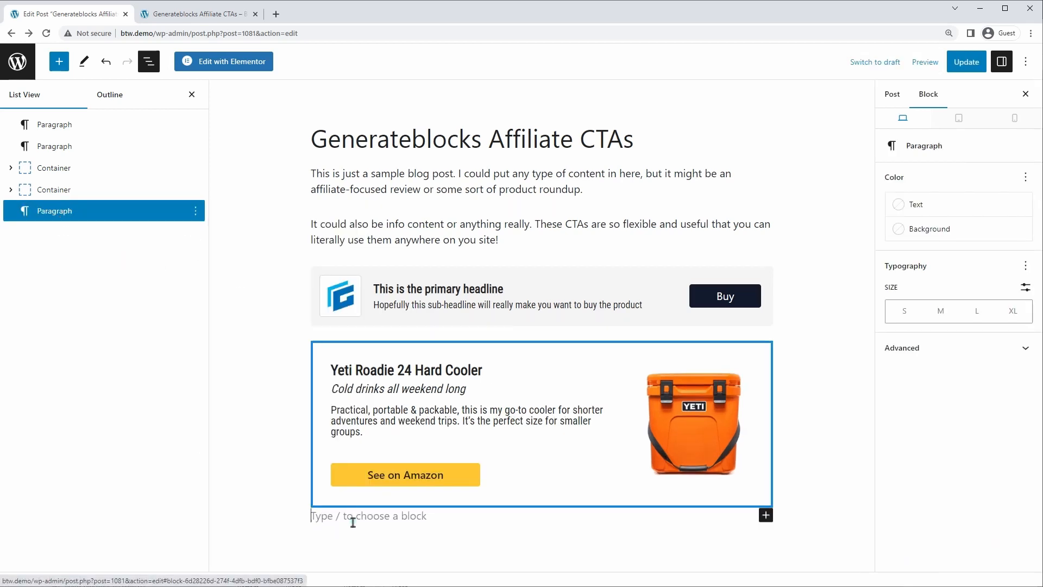
type("/con")
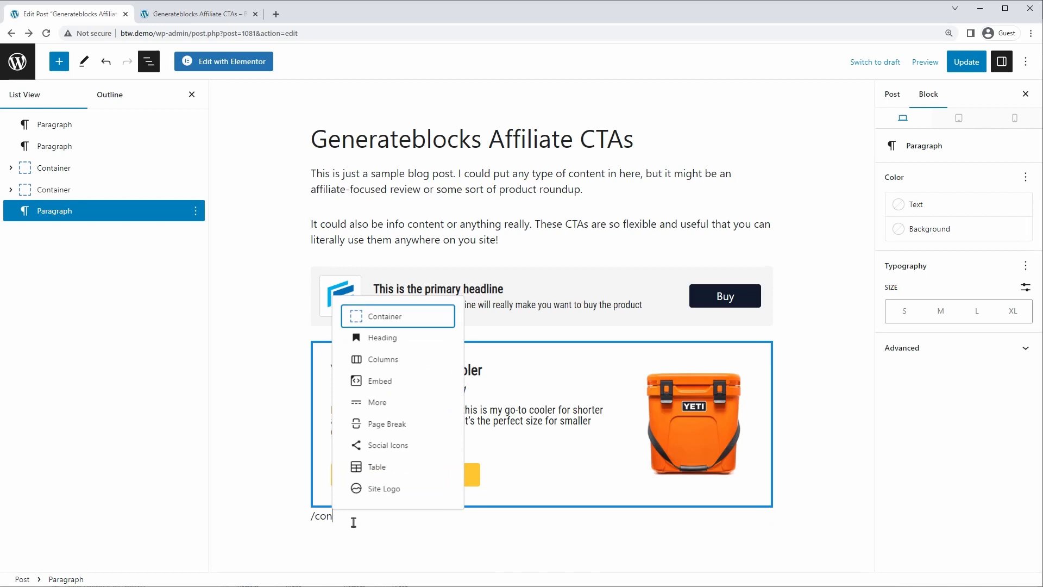
left_click(384, 320)
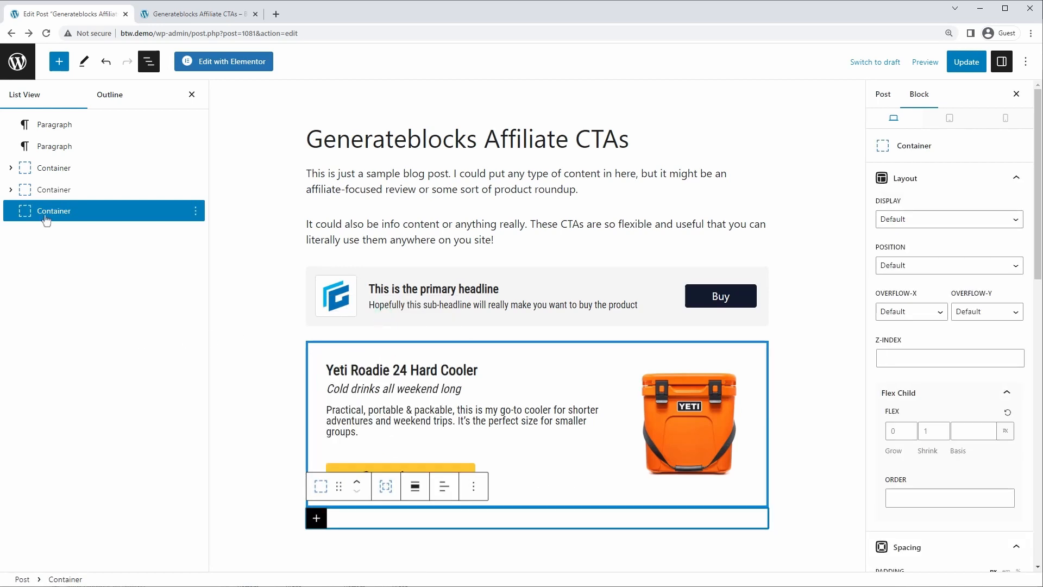
Try to move the Yeti cooler box container into the new empty container and undo the move.
mouse_move(28, 193)
left_mouse_down()
mouse_move(73, 220)
mouse_move(46, 193)
mouse_move(44, 204)
left_mouse_up()
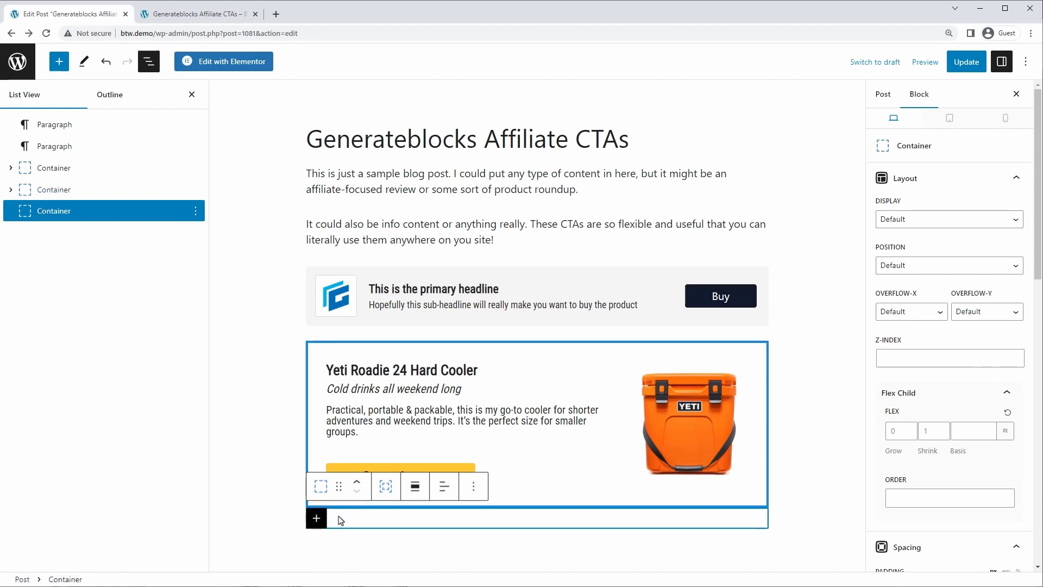
left_click(38, 193)
left_click_drag(39, 192, 113, 196)
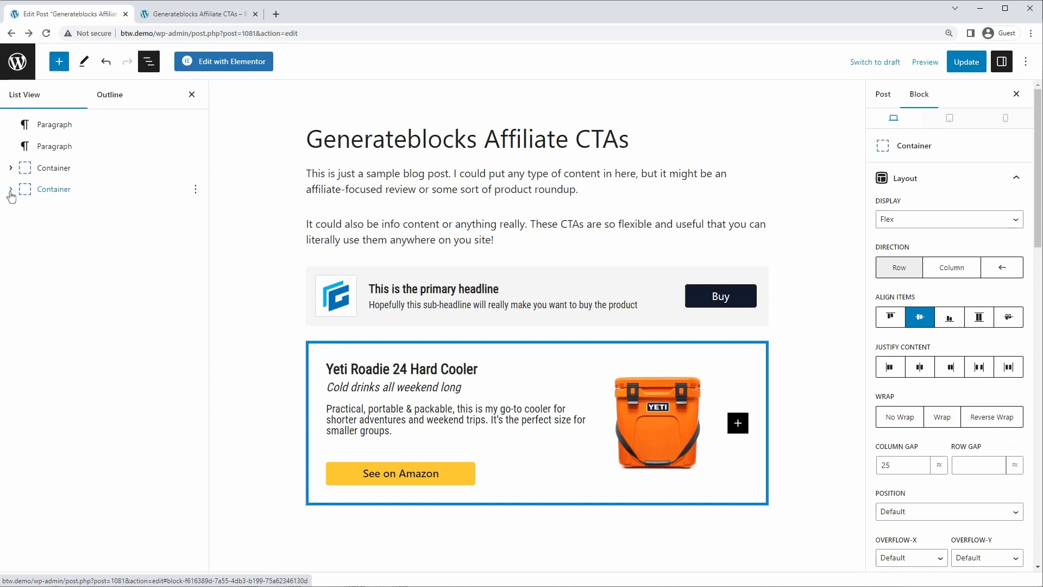
key("ctrl+z")
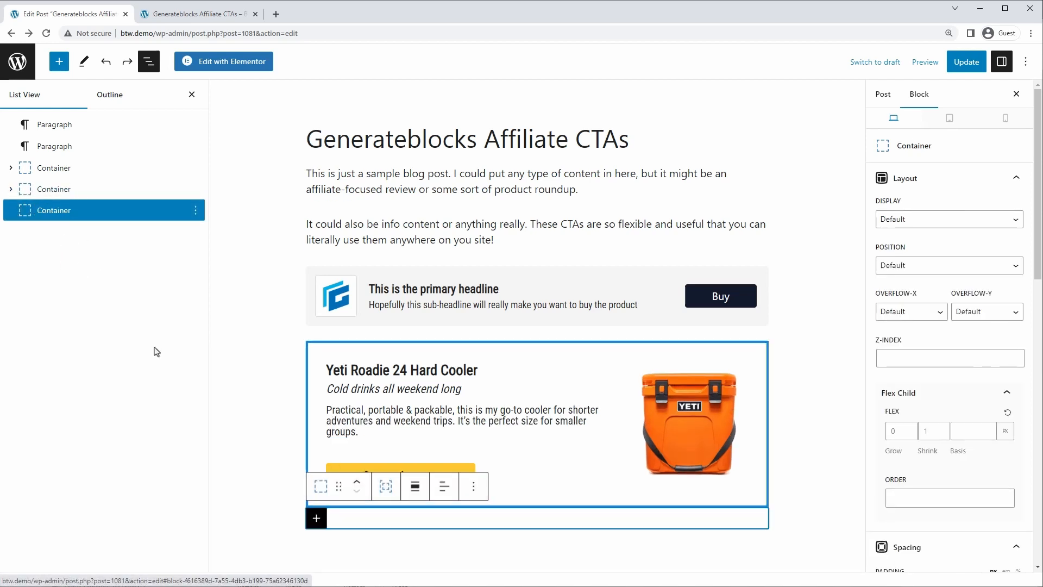
Add a placeholder paragraph reading "asdfsfd" inside the new empty container.
left_click(317, 519)
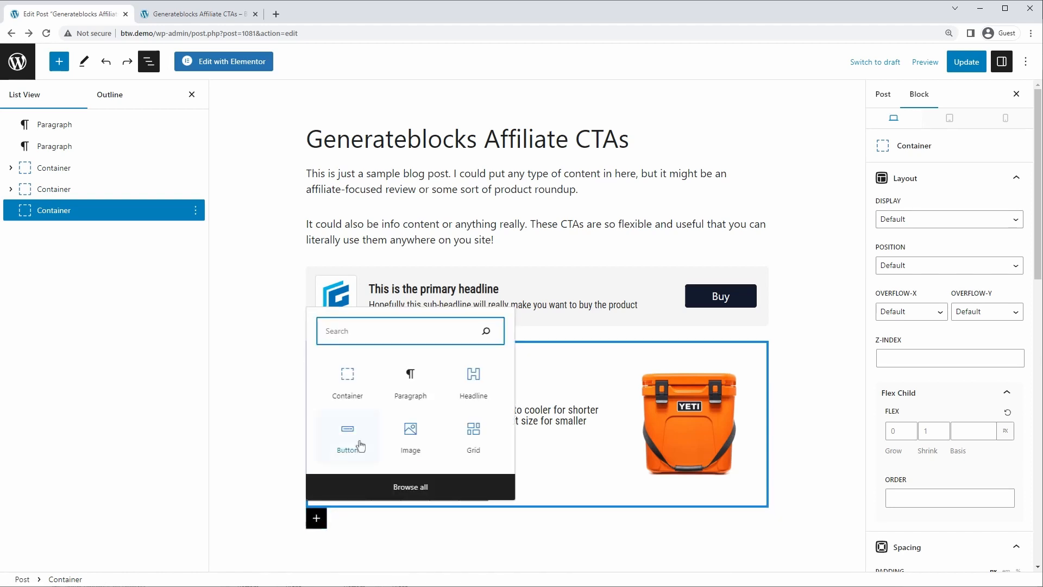
left_click(408, 378)
type("asdfsfd")
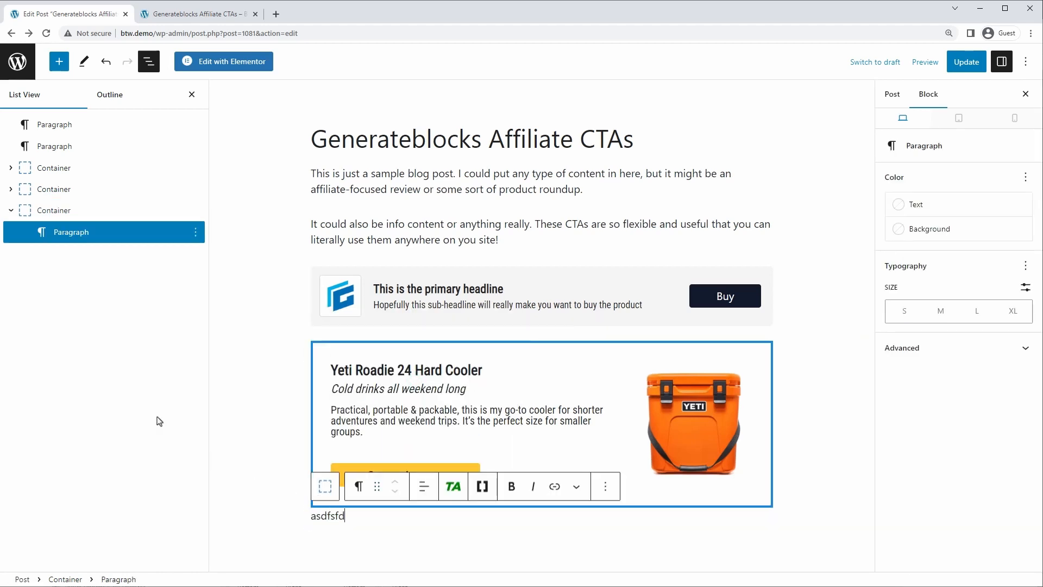
left_click(265, 531)
Nest the Yeti cooler box container inside the new container above the placeholder paragraph, and remove that paragraph.
left_click(26, 191)
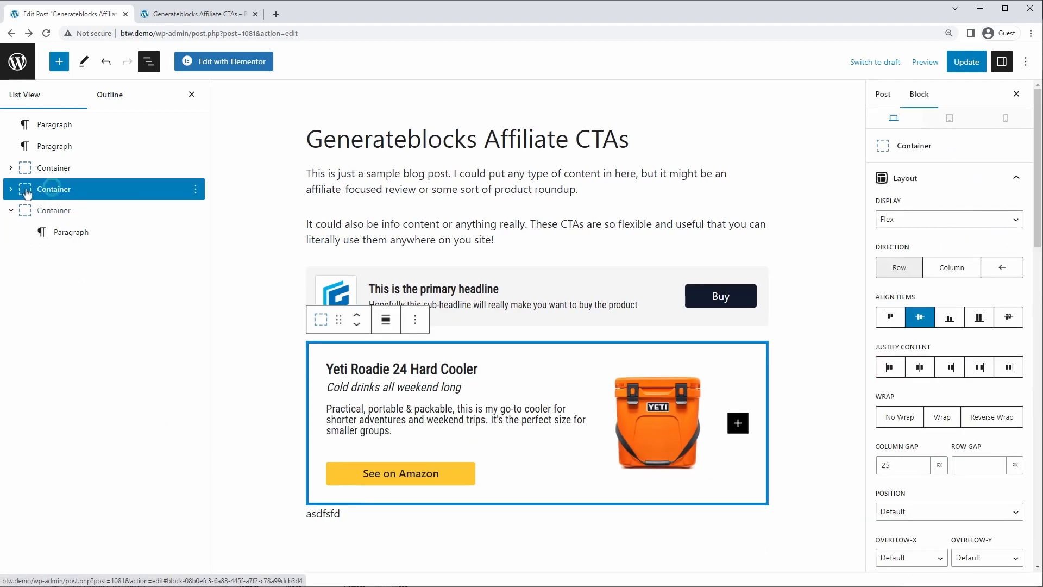
left_click_drag(26, 193, 69, 211)
left_click(196, 233)
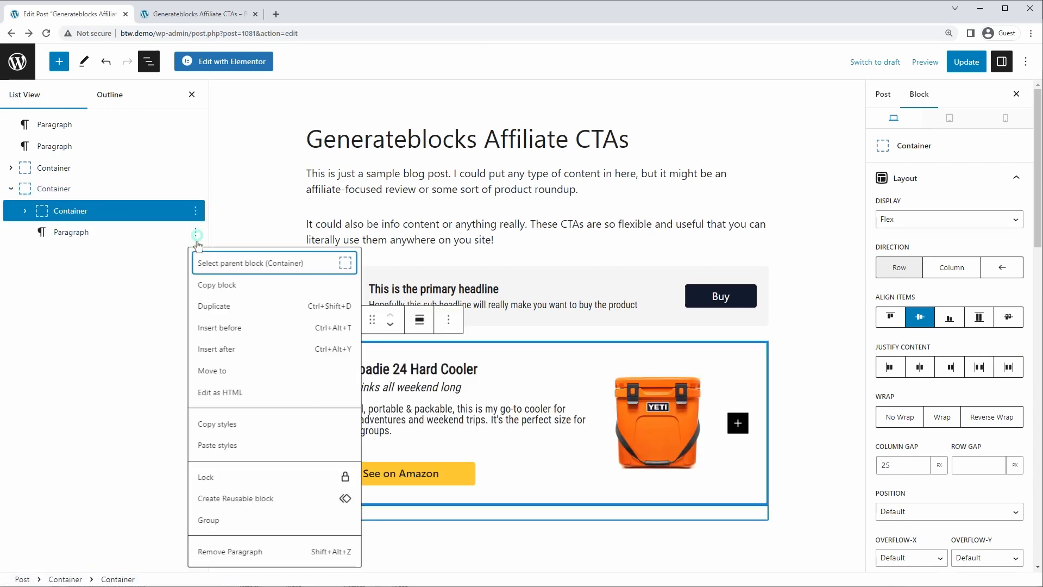
left_click(245, 553)
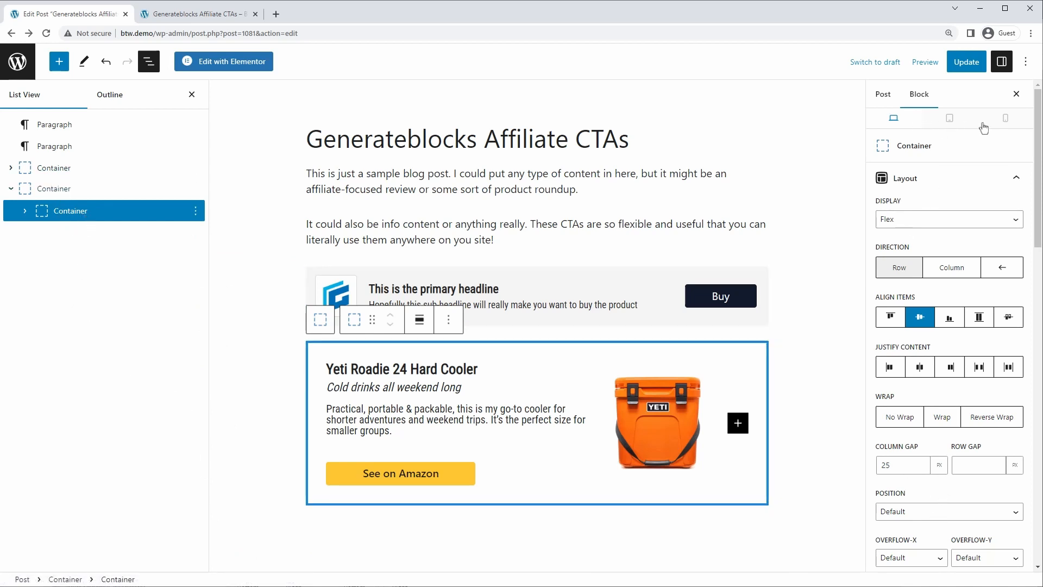
Give the nested Yeti cooler box container the HTML anchor "cta-inner".
scroll(924, 380, "down", 15)
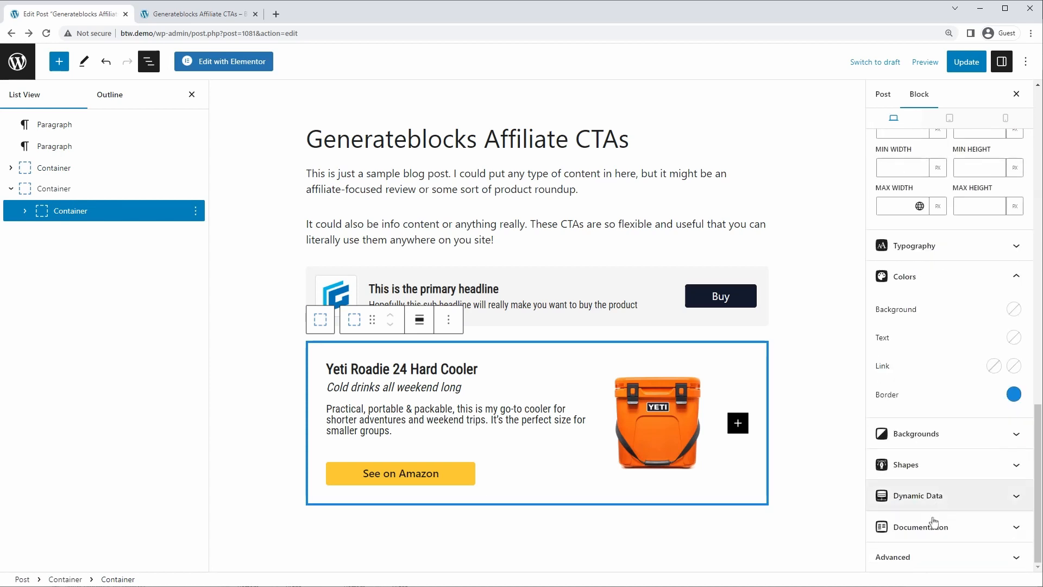
left_click(933, 556)
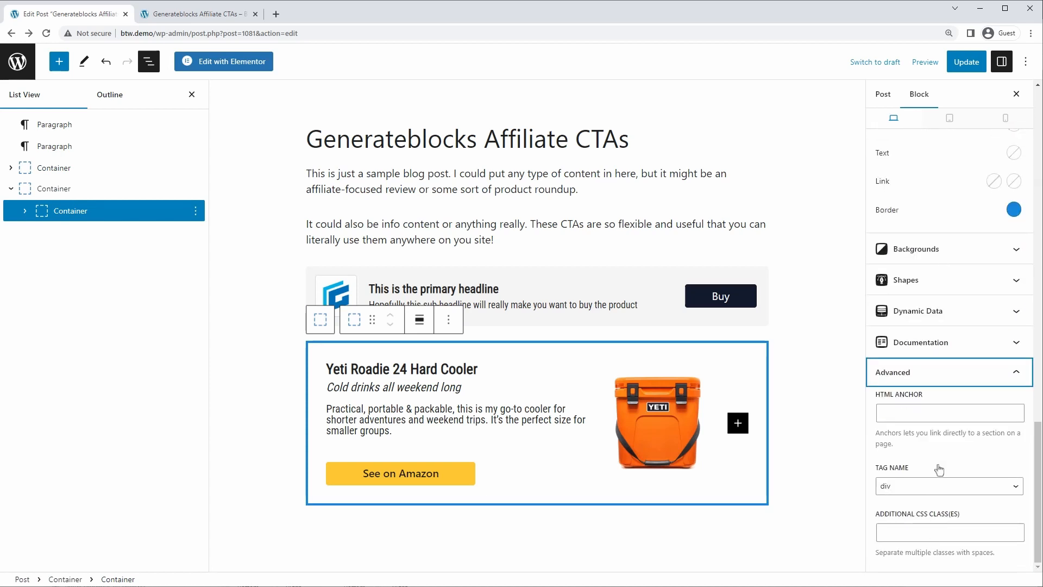
left_click(901, 413)
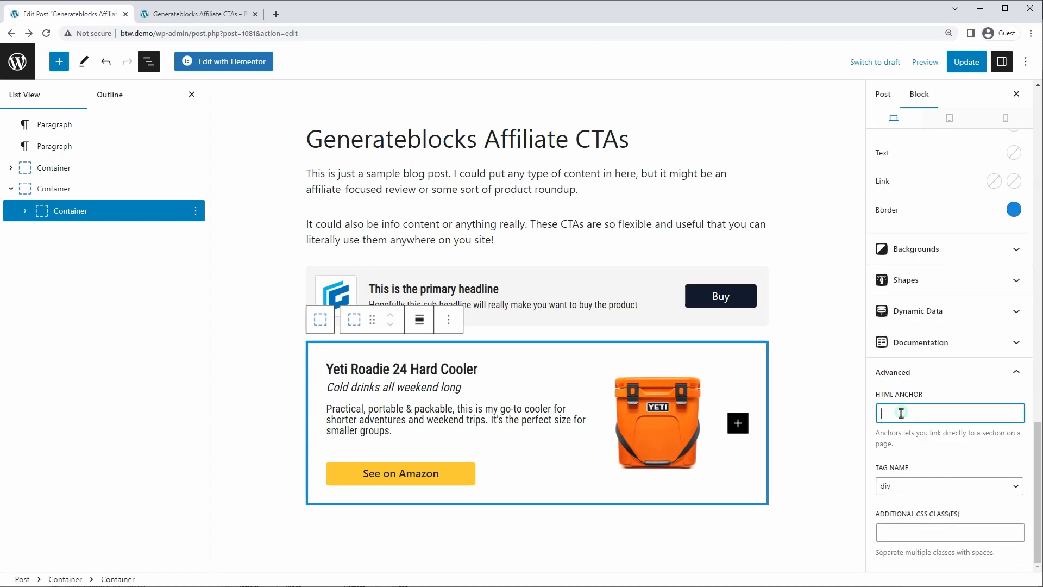
type("cta-inner")
Give the outer wrapper container around the Yeti box the HTML anchor "2-column-cta".
left_click(54, 188)
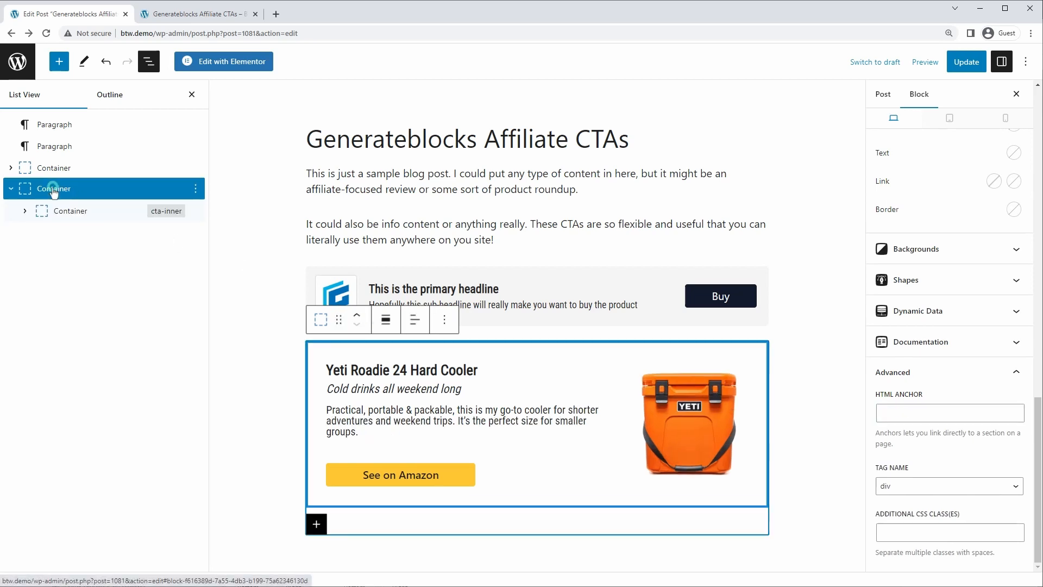
left_click(896, 412)
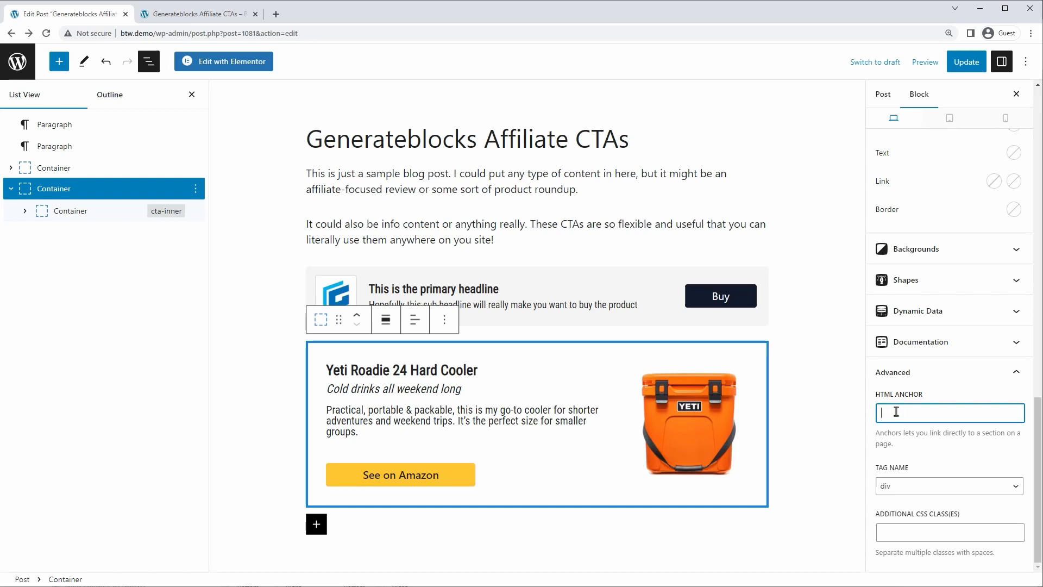
type("2-column-c")
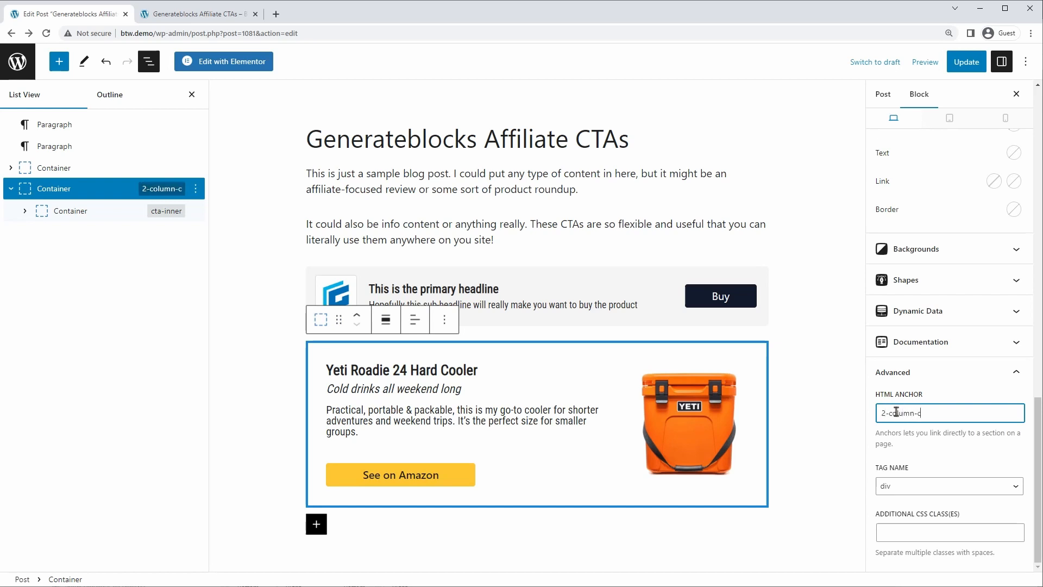
type("ta")
left_click(256, 261)
Insert a Container block before the cta-inner container, inside the 2-column-cta wrapper.
left_click(195, 211)
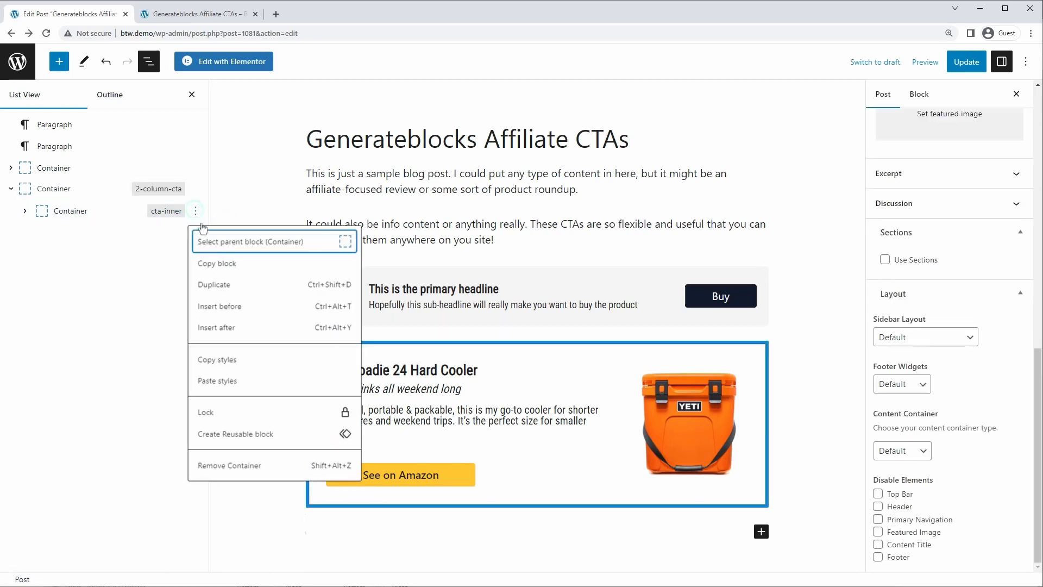
left_click(229, 318)
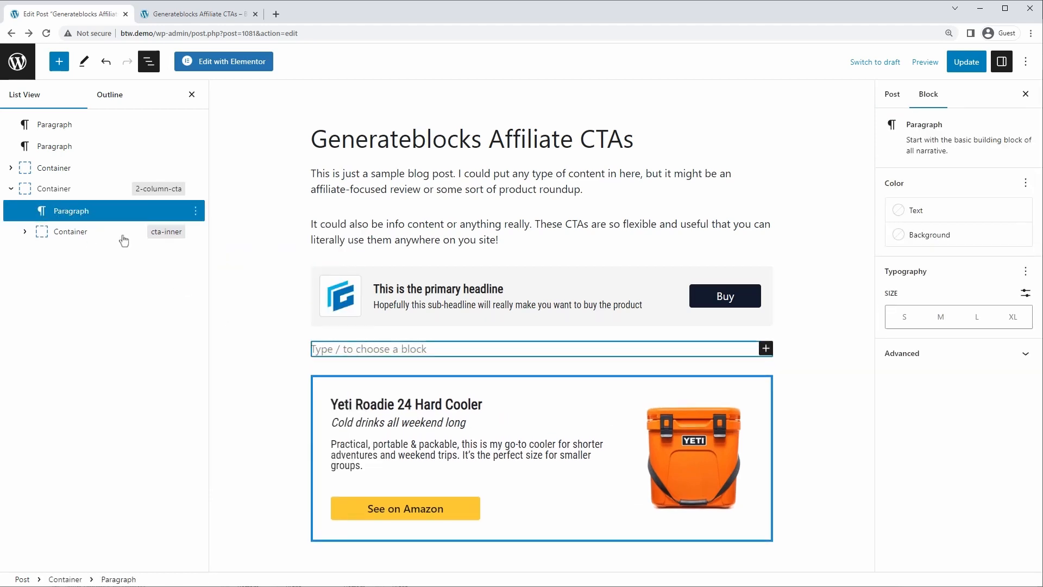
type("/con")
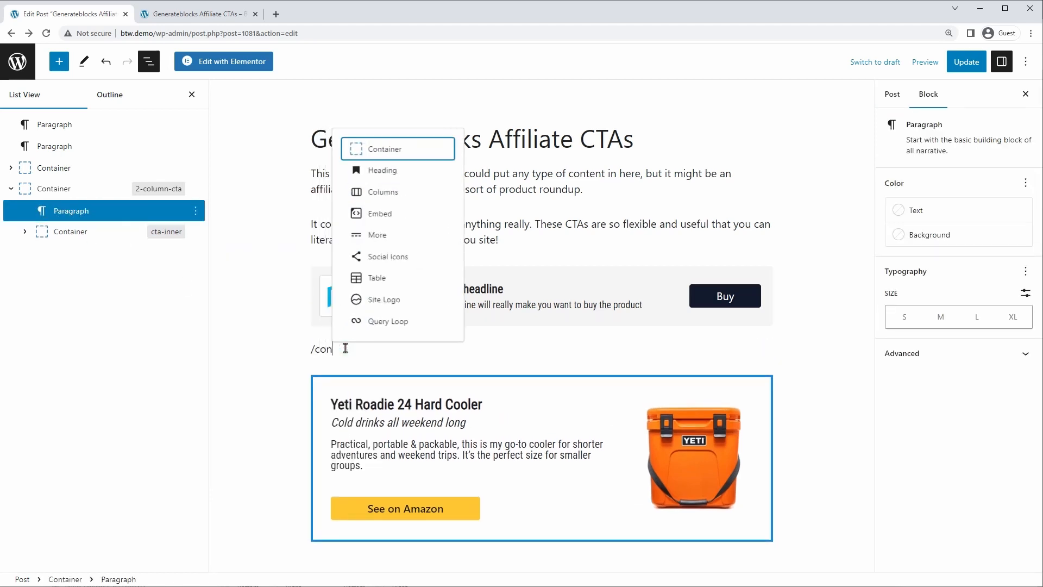
key("Return")
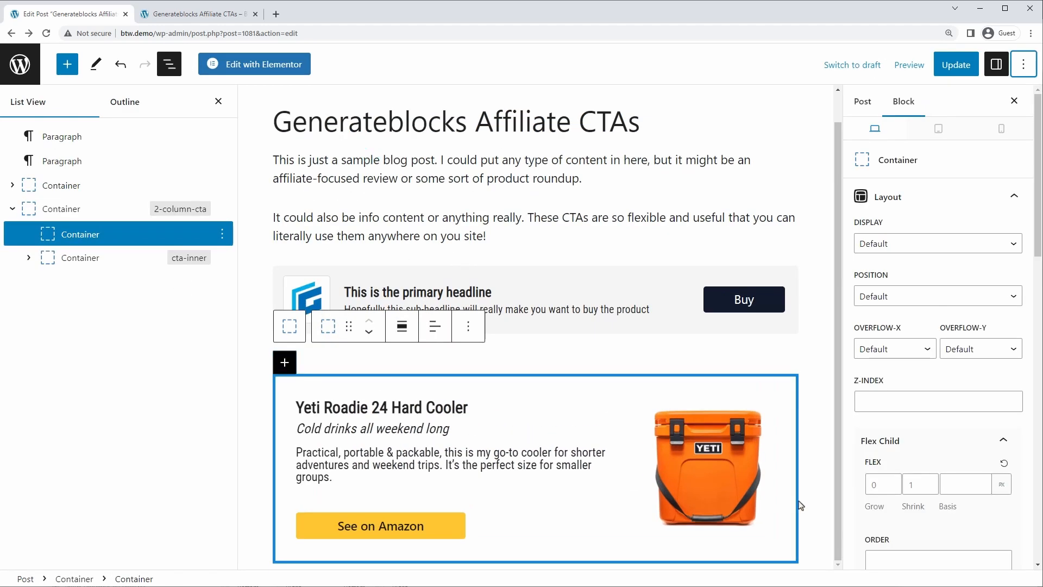
Give the new container above cta-inner the HTML anchor "cta-badge".
scroll(929, 486, "down", 10)
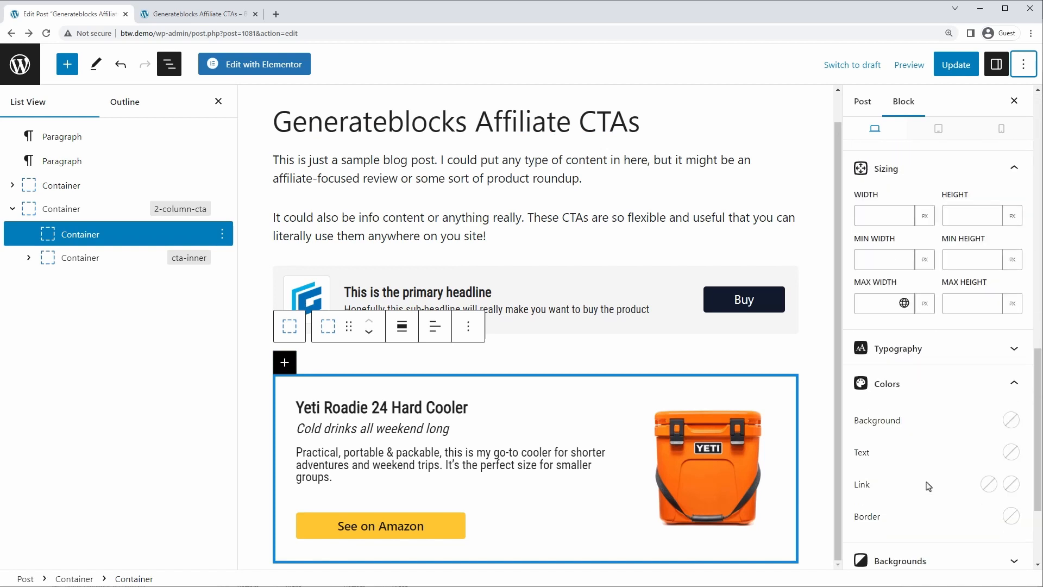
scroll(928, 485, "down", 3)
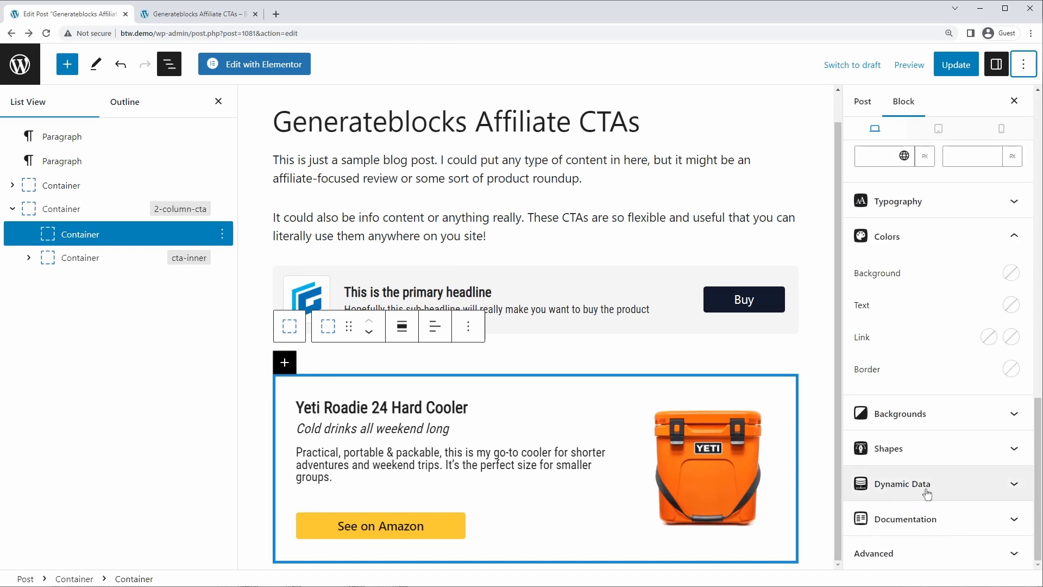
left_click(902, 555)
scroll(893, 543, "down", 4)
left_click(875, 389)
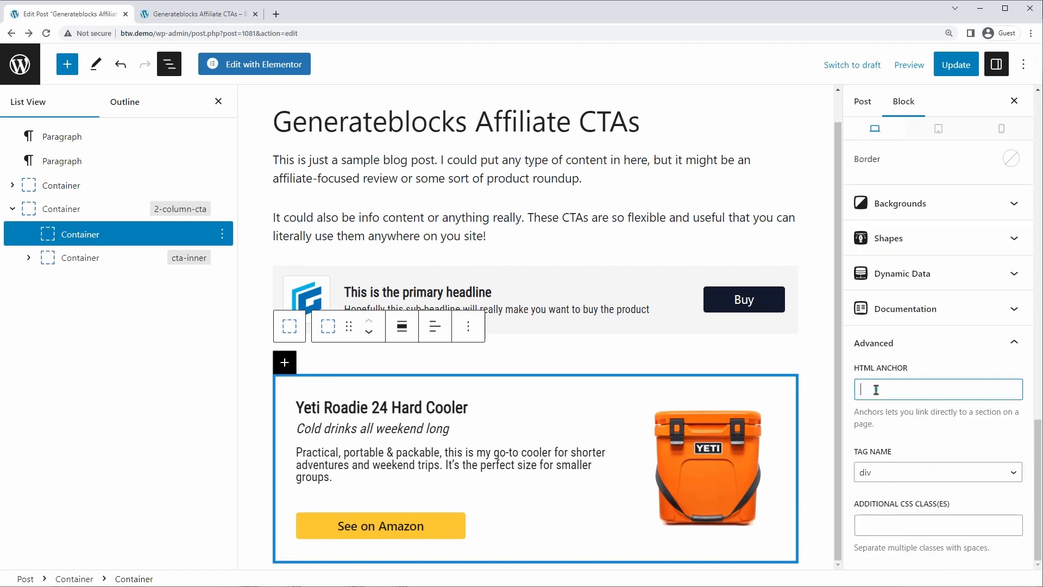
type("cta-badge")
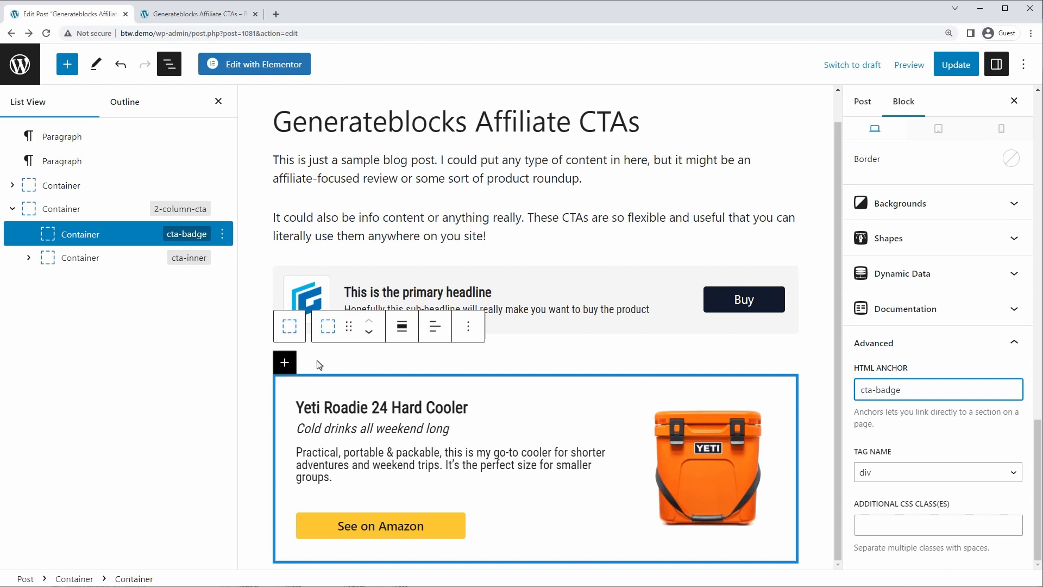
Add a Headline block inside the cta-badge container.
left_click(285, 362)
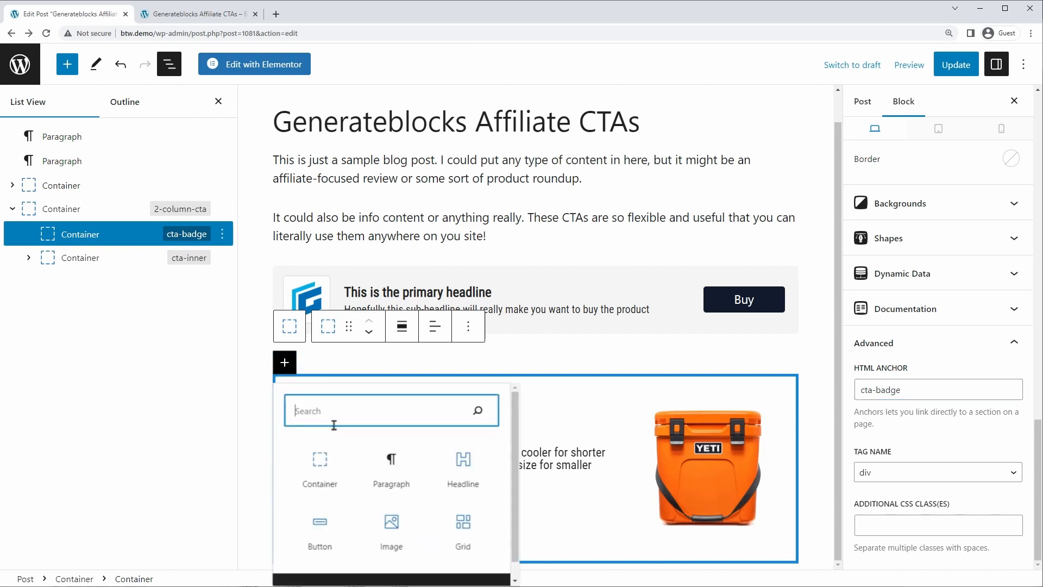
left_click(446, 458)
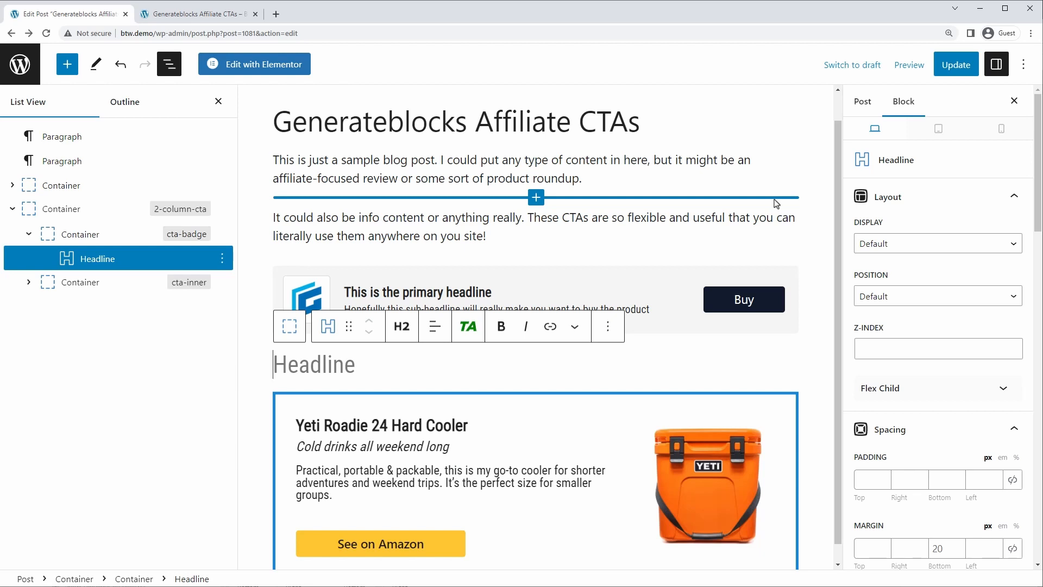
Enter "Most Portable" as the text of the cta-badge headline and save the post.
type("Most Portable")
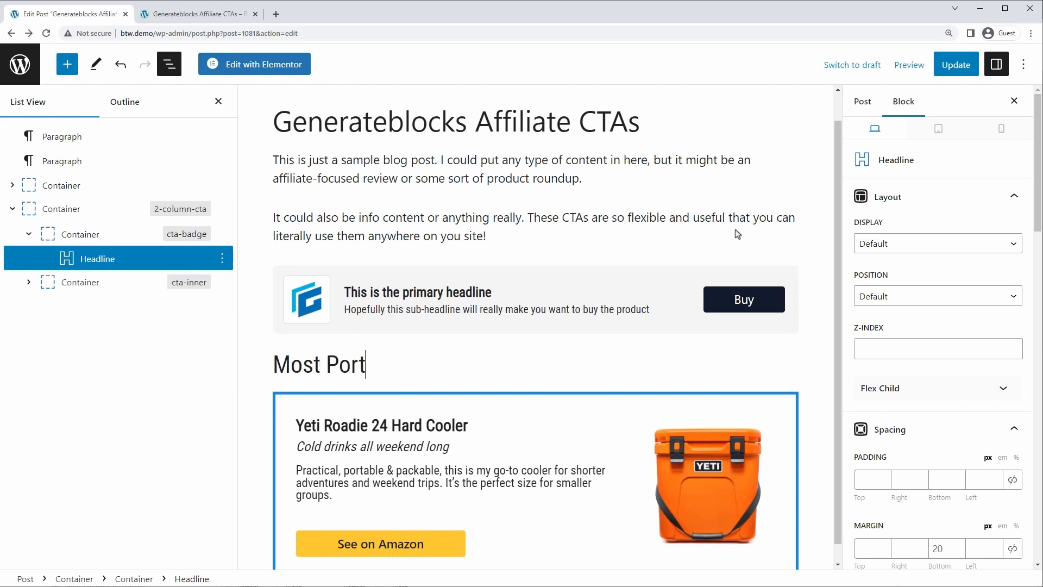
key("ctrl+s")
key("ctrl+0")
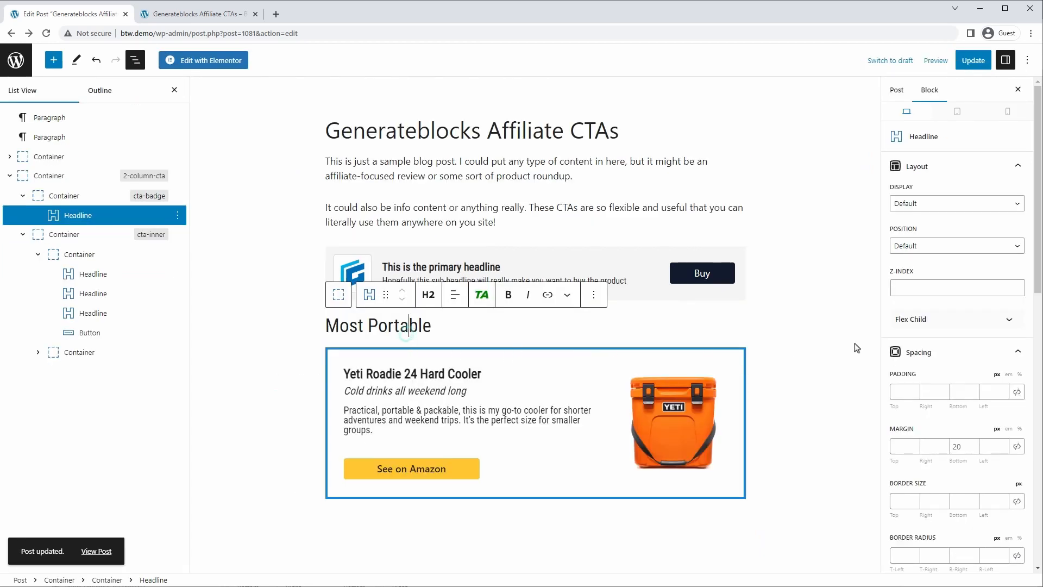
Give the "Most Portable" headline a #1386DA background and white text.
scroll(939, 365, "down", 10)
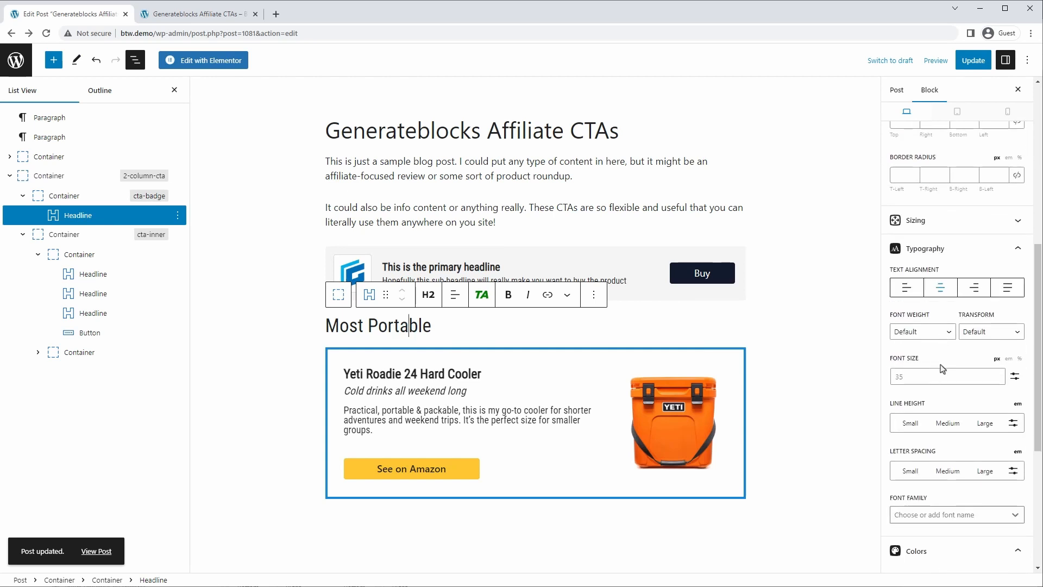
left_click(1015, 312)
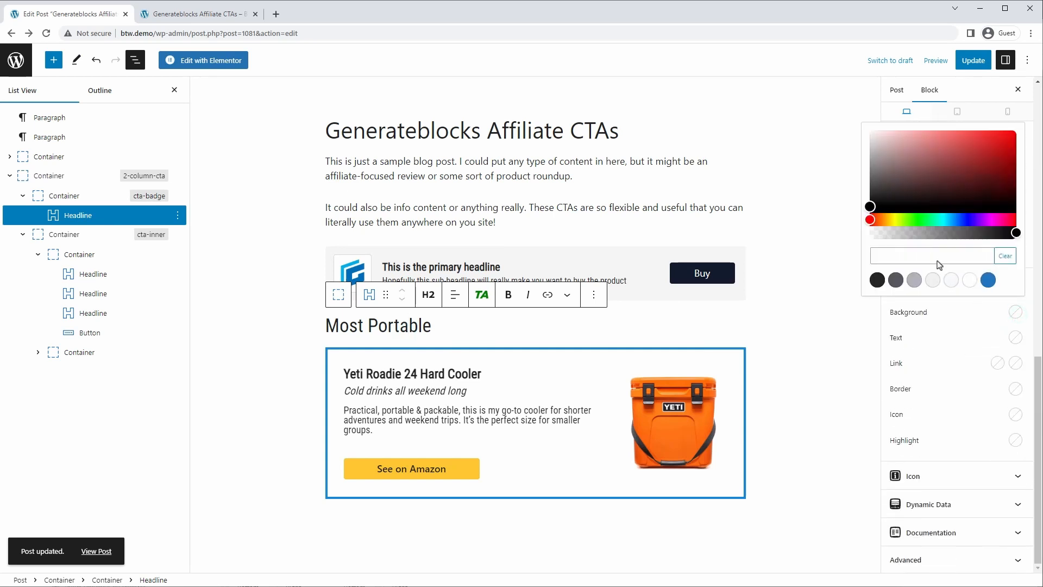
left_click(921, 258)
type("#1386DA")
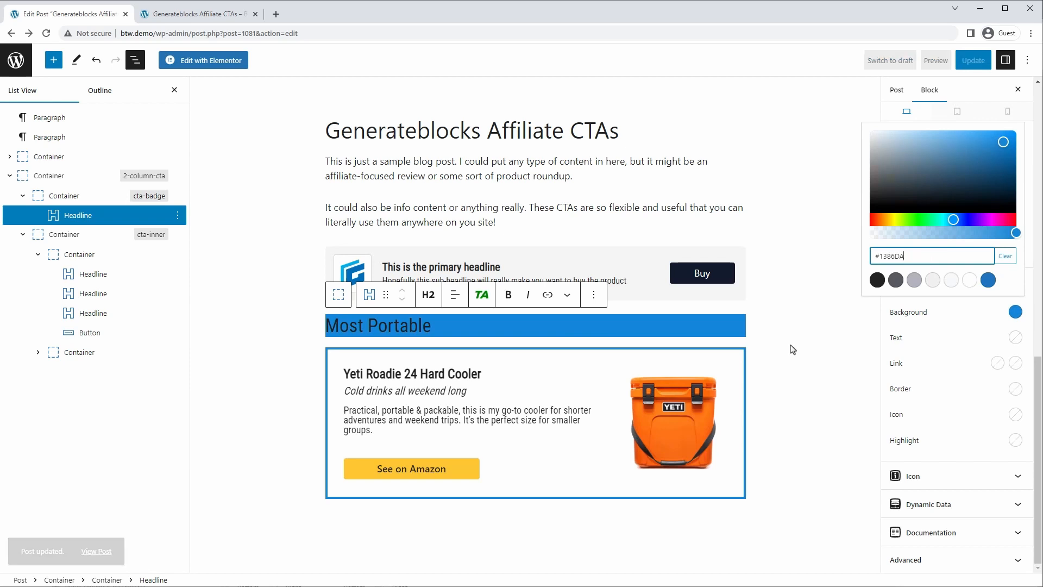
left_click(1011, 343)
left_click_drag(877, 183, 869, 156)
left_click(937, 341)
Set the bottom margin of the "Most Portable" headline to 0 px.
scroll(956, 229, "up", 9)
double_click(954, 282)
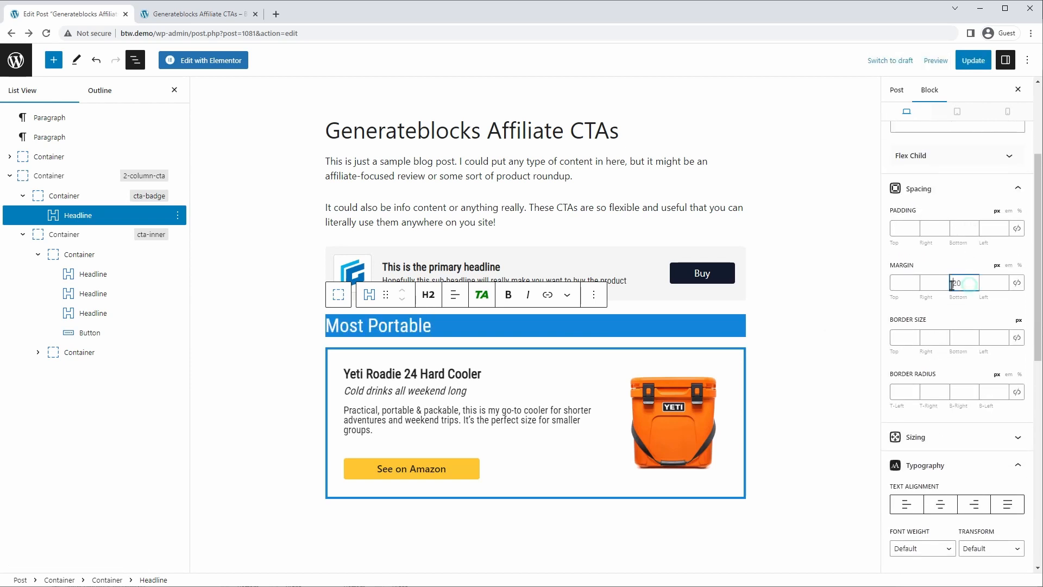
type("0")
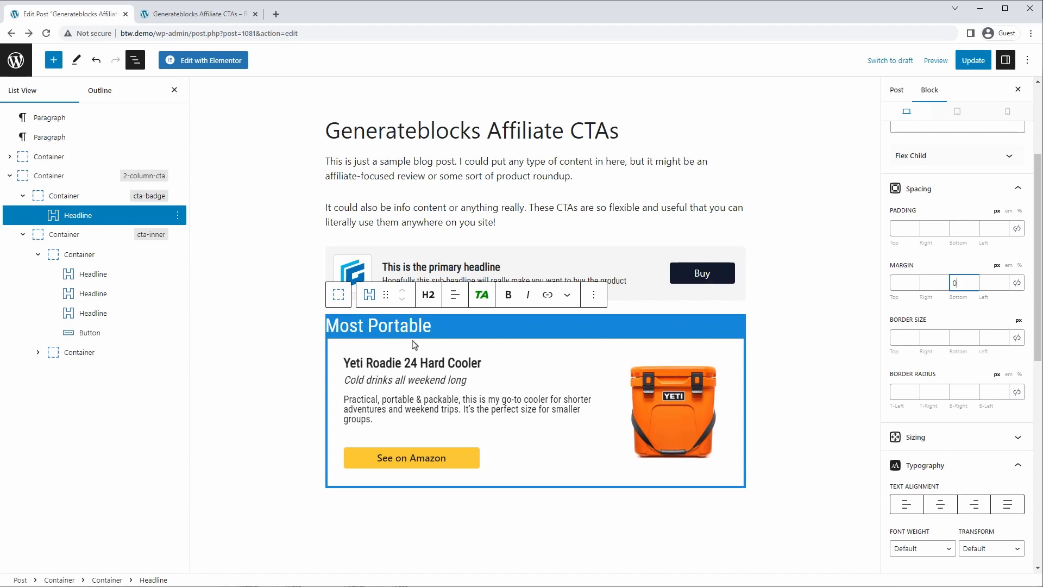
Set the badge headline's font size to 19 px and its font weight to 500 - Medium.
scroll(940, 468, "down", 3)
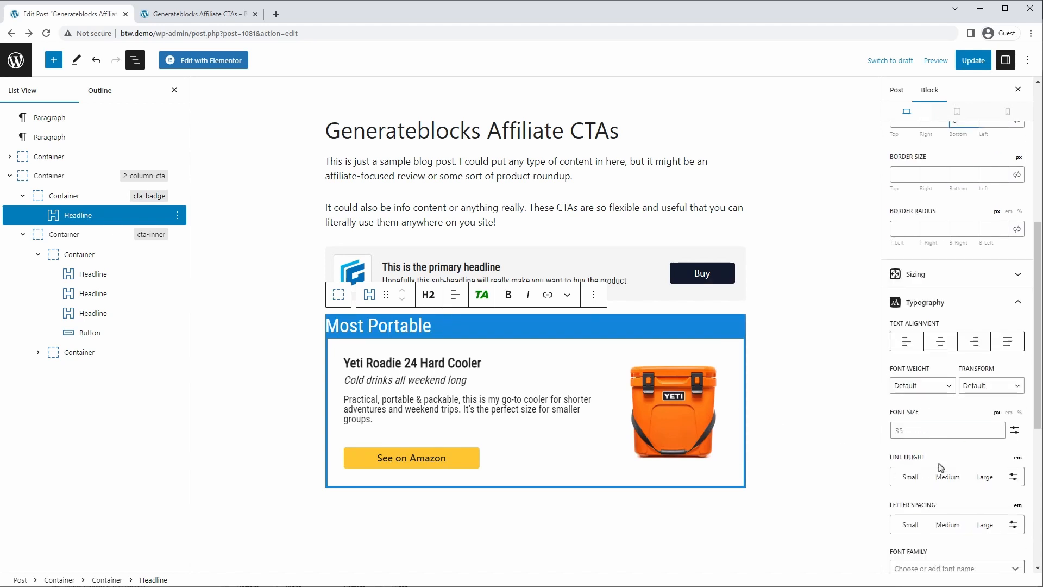
left_click(904, 435)
type("19")
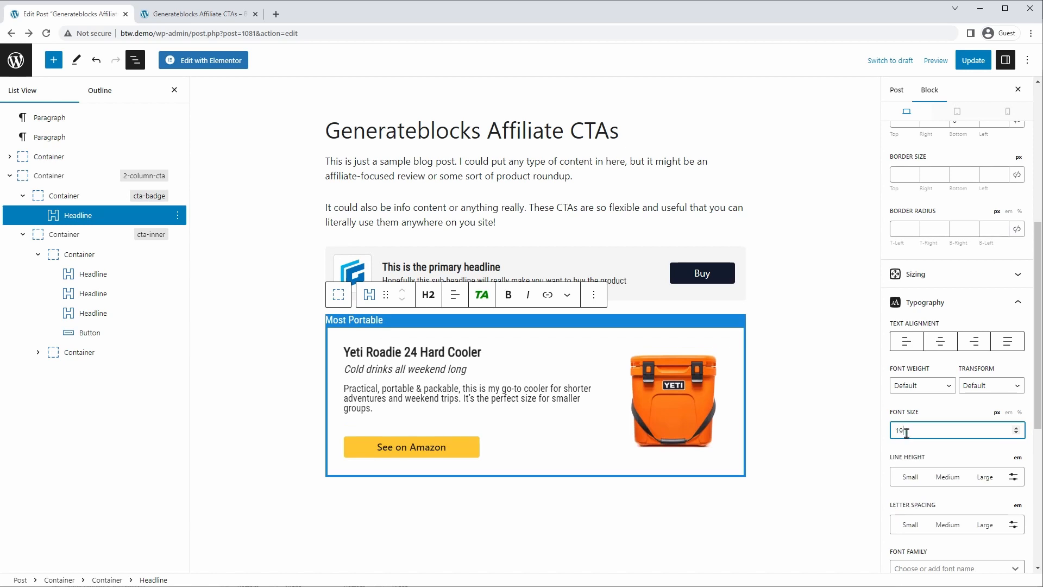
left_click(865, 431)
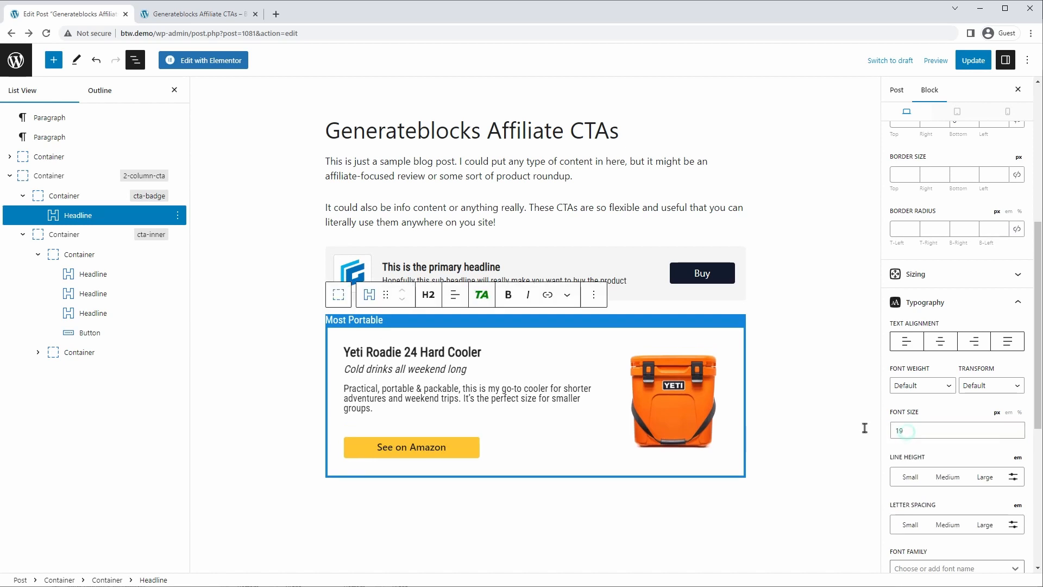
left_click(913, 386)
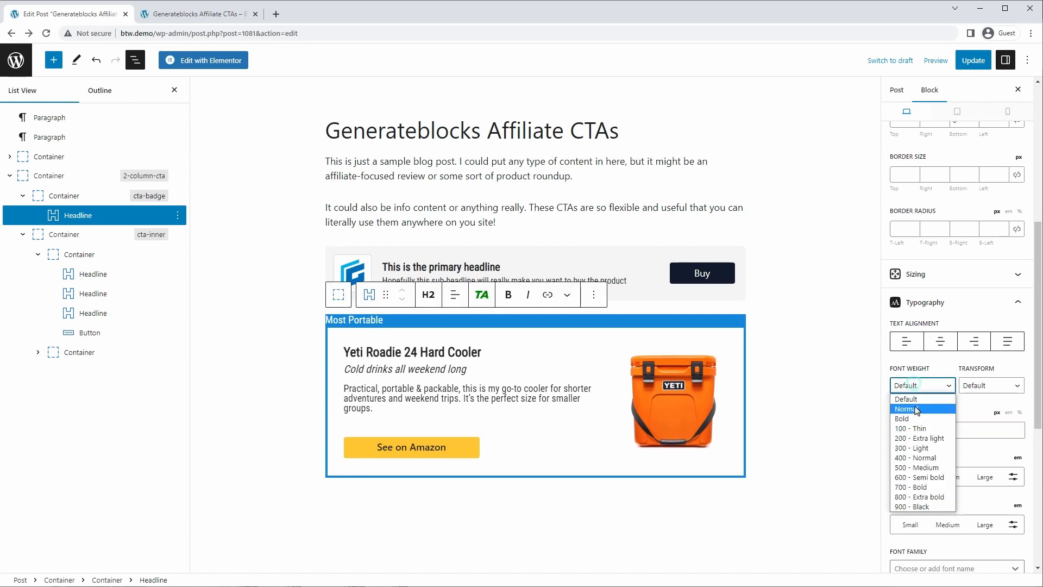
left_click(914, 468)
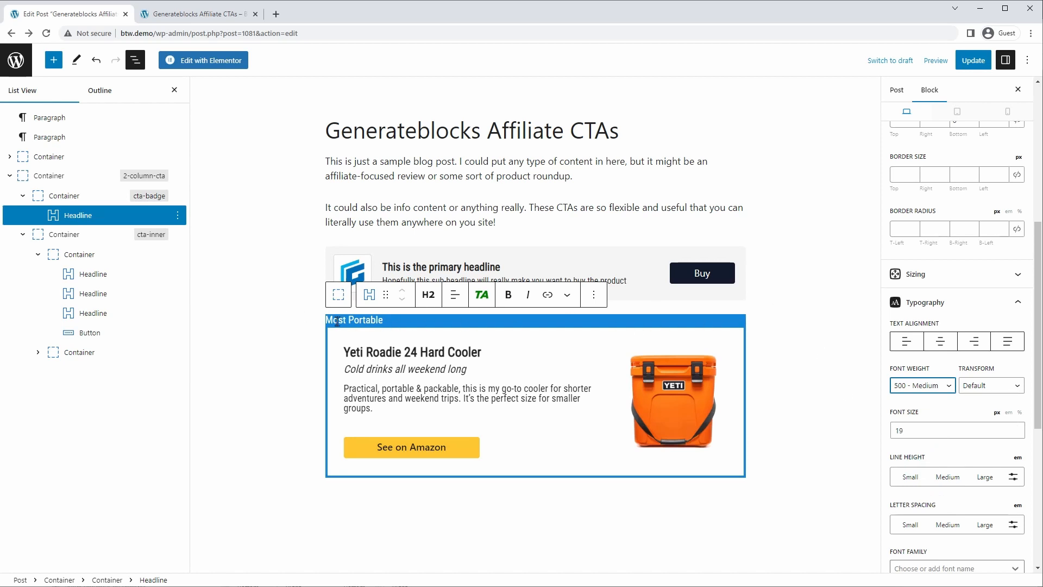
Set the badge headline's padding to 5 px top and bottom and 15 px right and left.
scroll(962, 317, "up", 4)
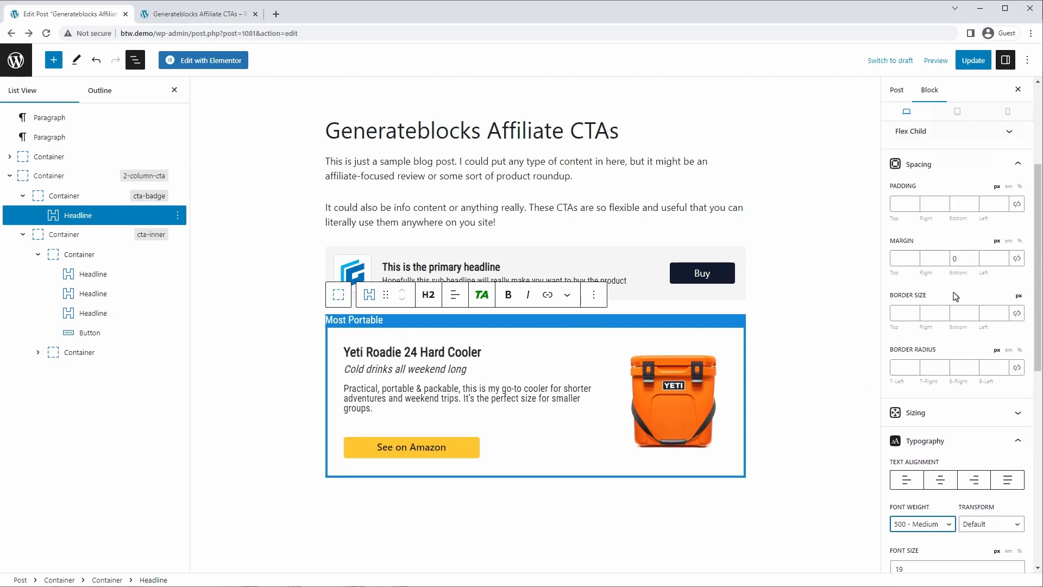
left_click(900, 285)
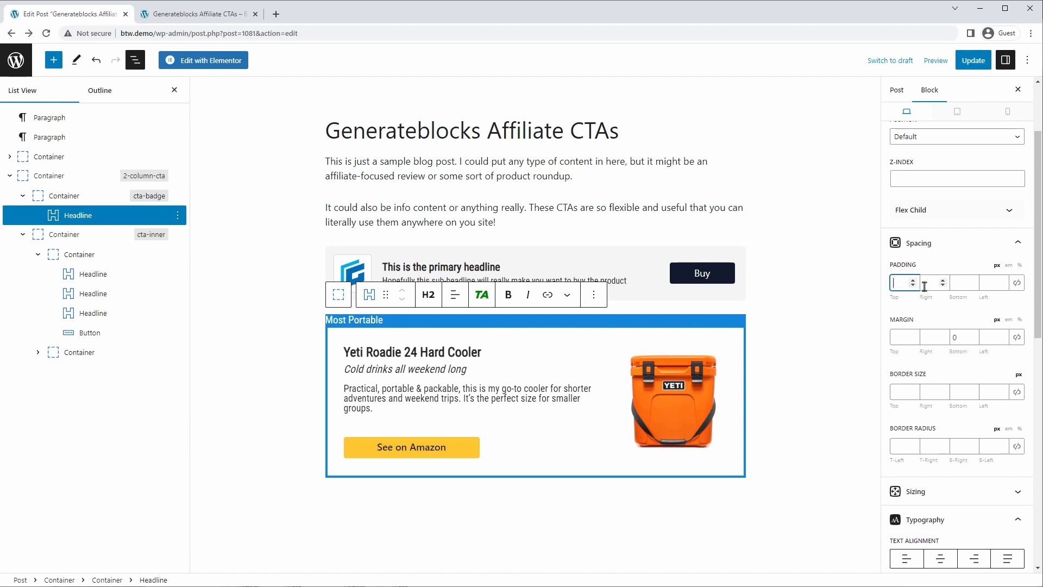
type("5")
left_click(958, 283)
type("5")
left_click(931, 284)
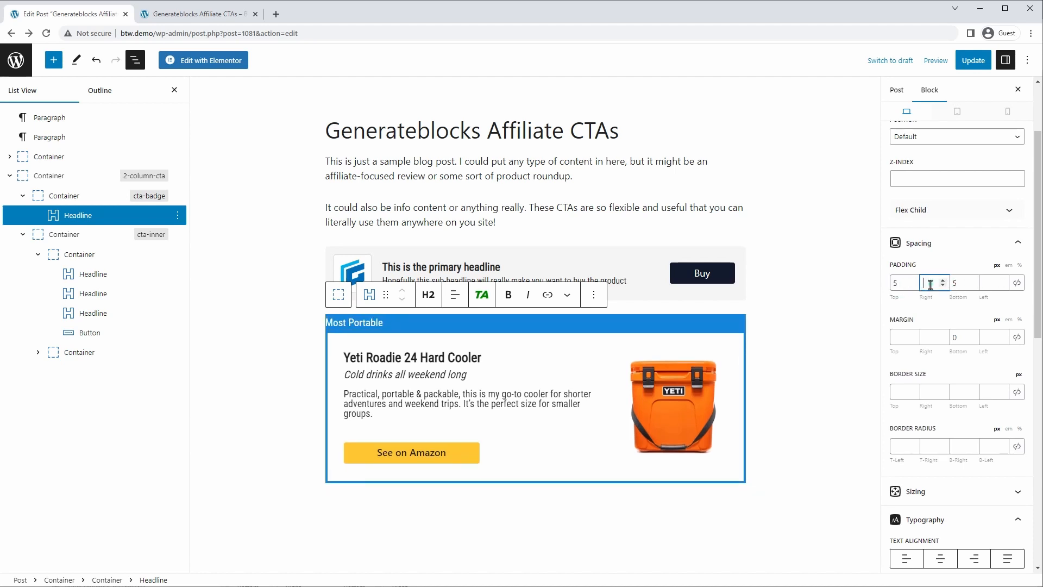
type("15")
key("Tab")
key("Tab")
type("15")
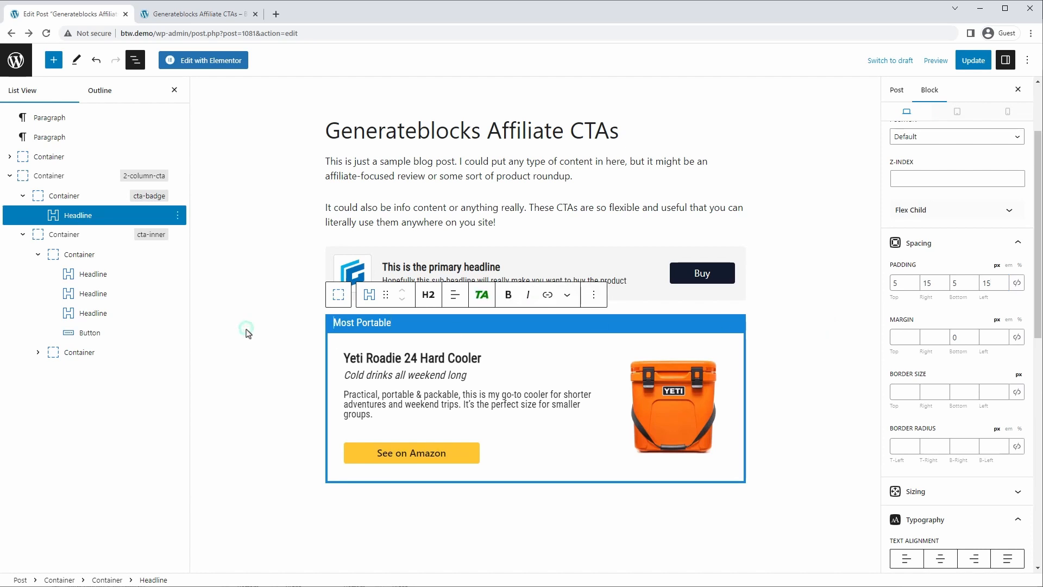
left_click(262, 321)
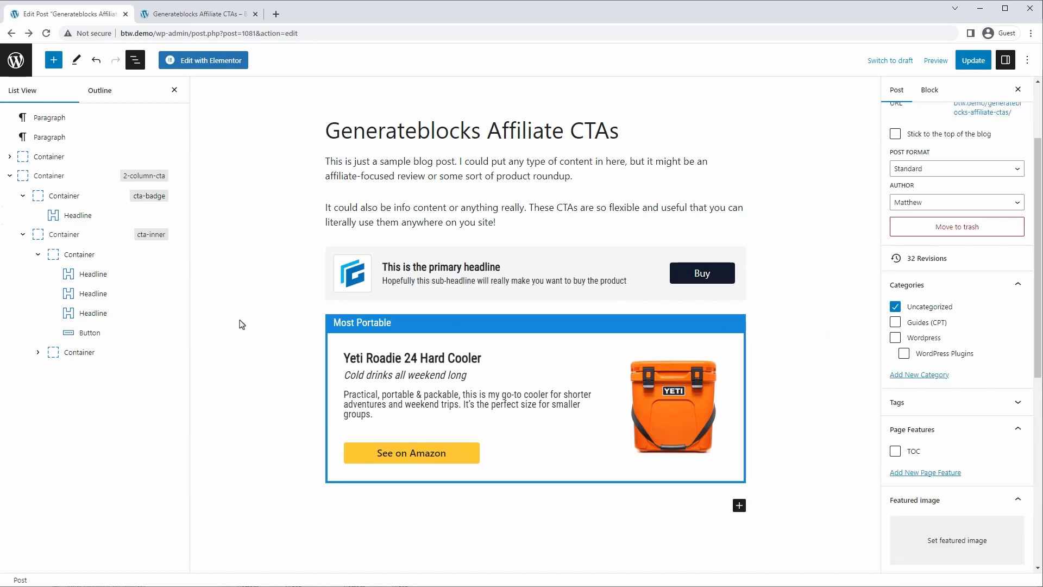
Set the display of the "Most Portable" headline to Inline Flex.
left_click(77, 216)
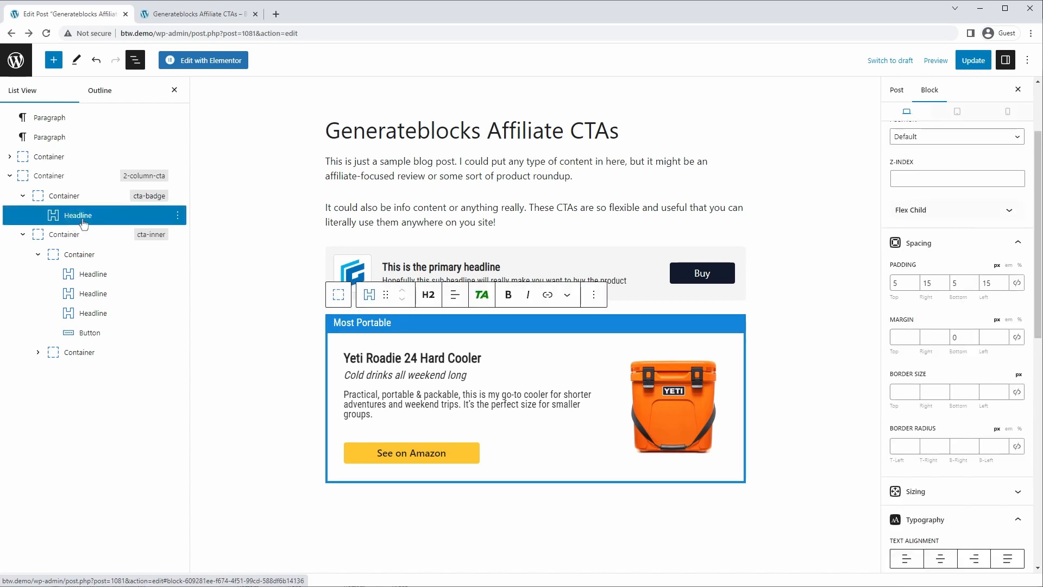
scroll(956, 228, "up", 2)
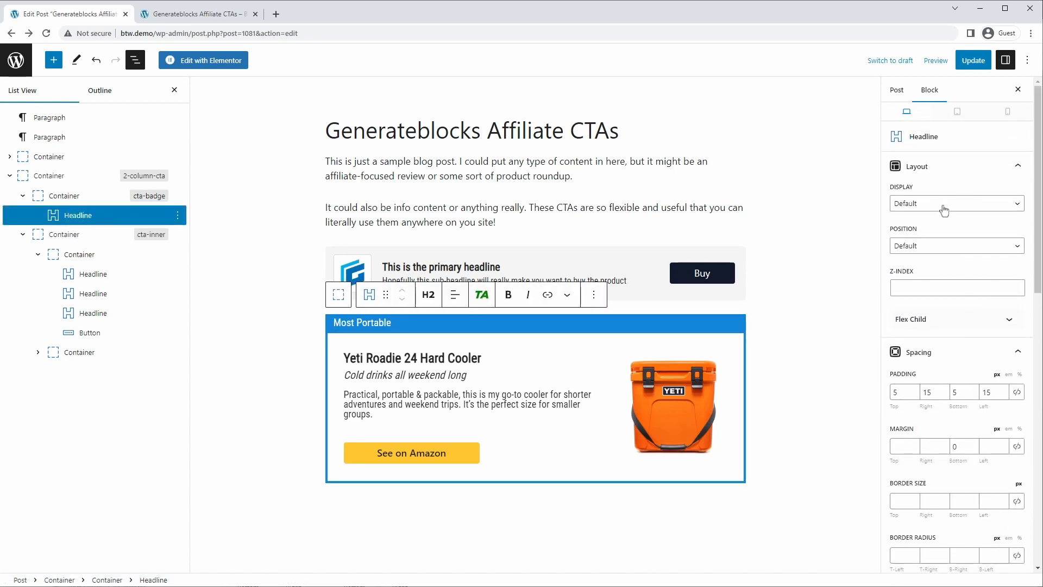
left_click(944, 204)
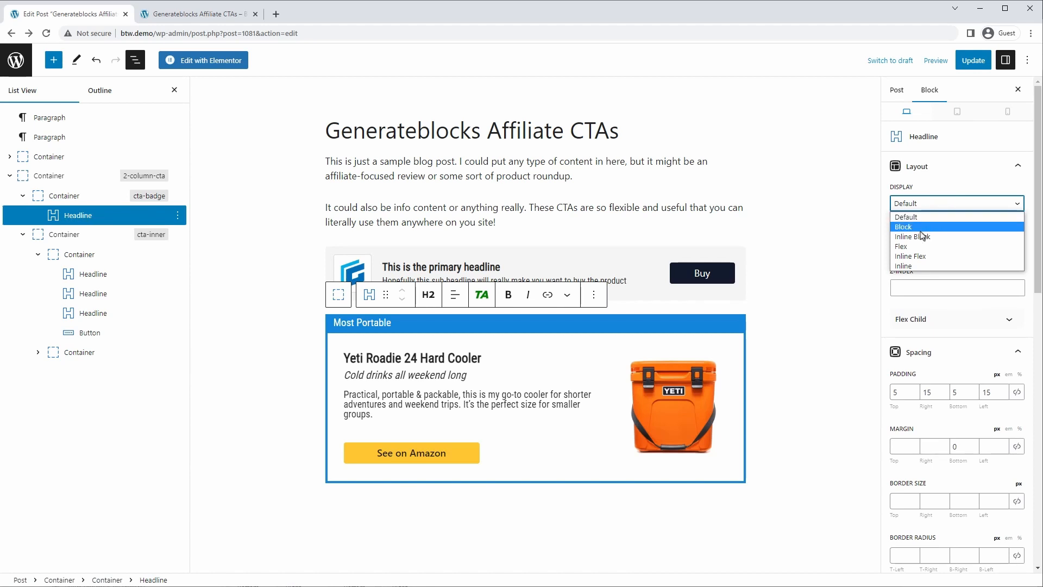
left_click(916, 256)
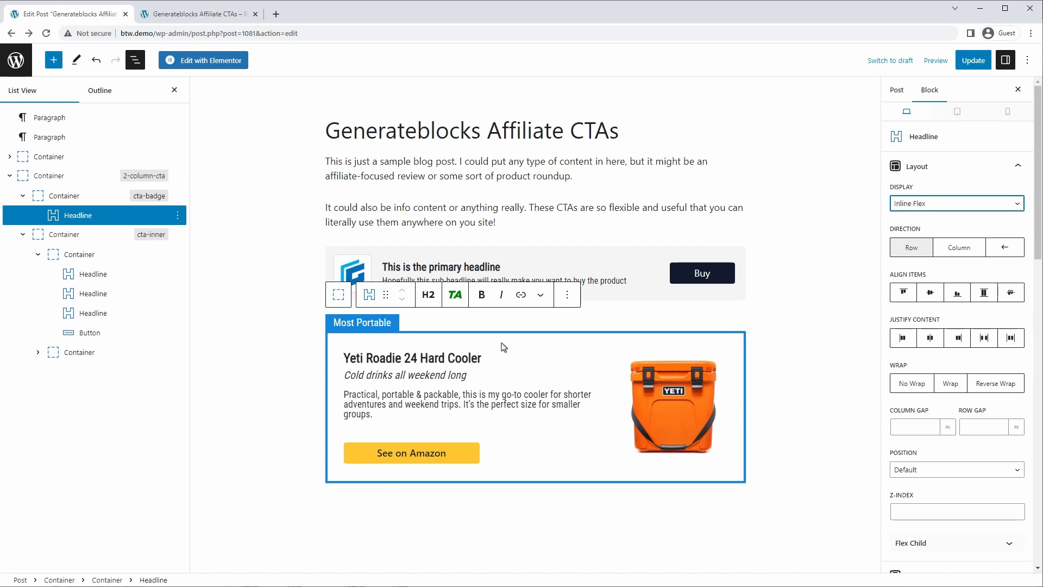
Round the badge headline's top-left and top-right corners with a 4 px border radius and save the post.
scroll(933, 363, "down", 7)
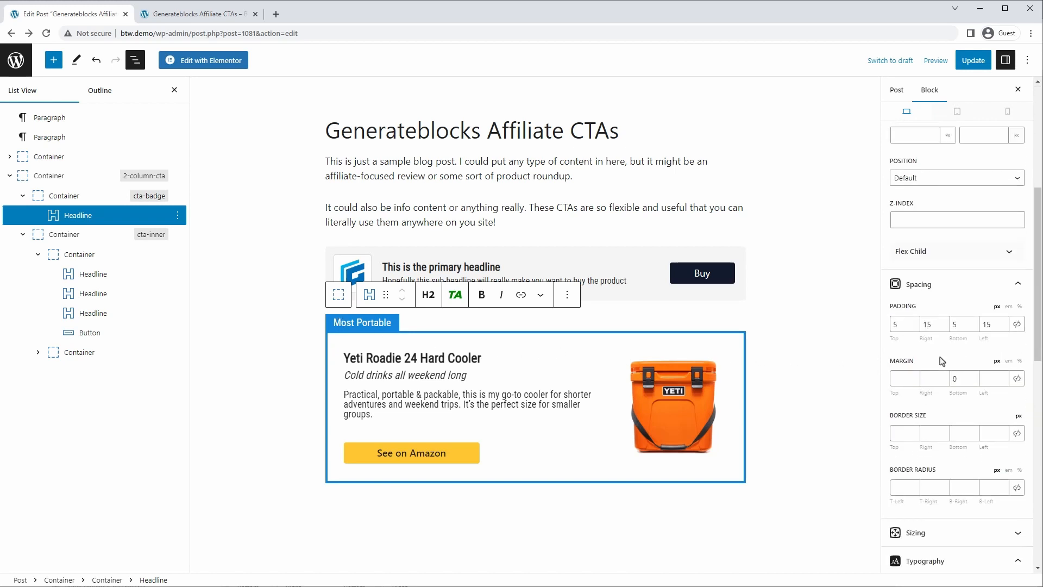
left_click(901, 398)
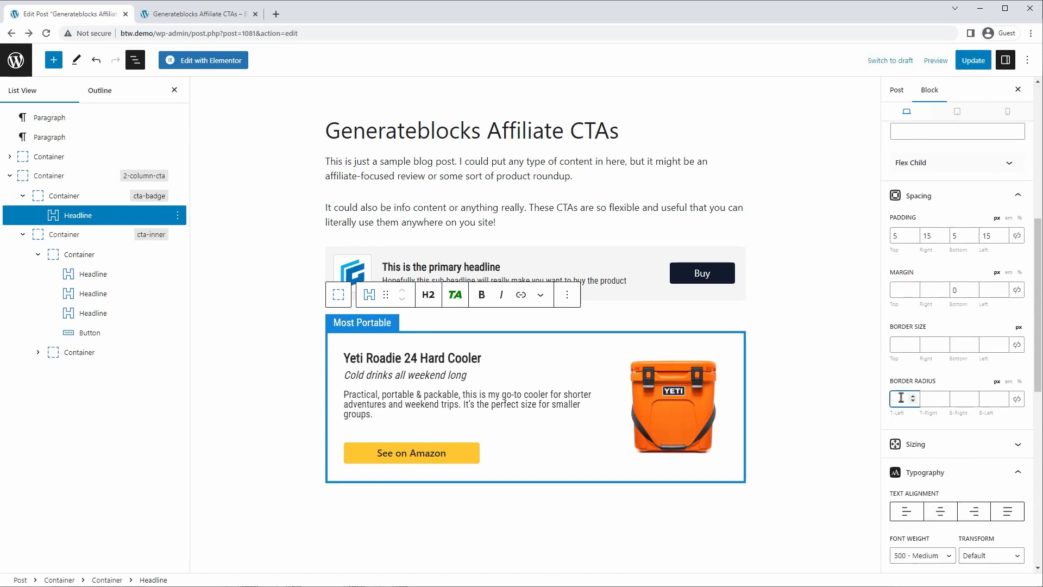
type("4")
left_click(922, 398)
type("4")
key("ctrl+s")
left_click(827, 269)
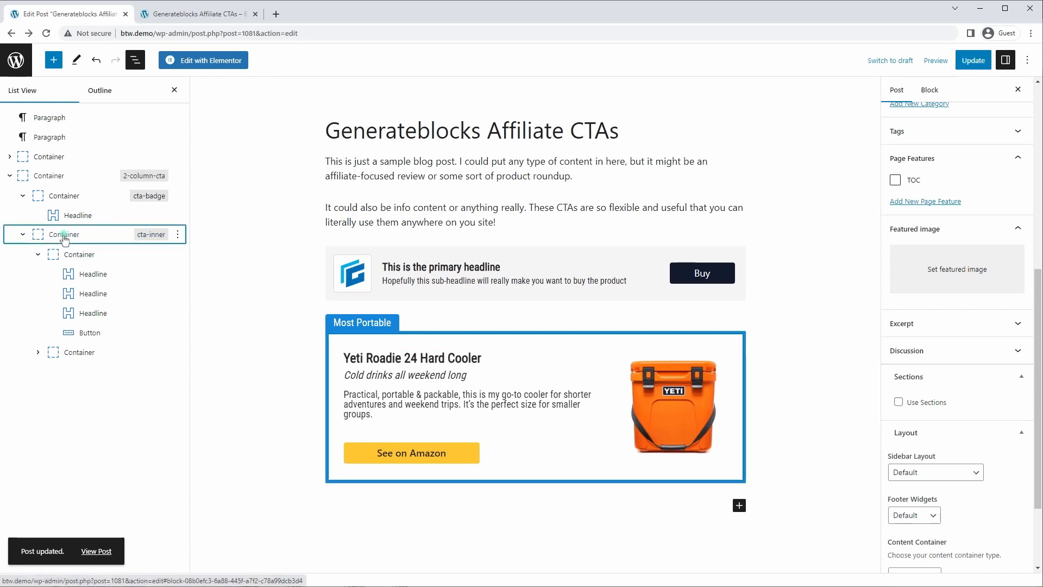
Set the 2-column-cta container's top and bottom margins to 30 px and update the post.
left_click(64, 238)
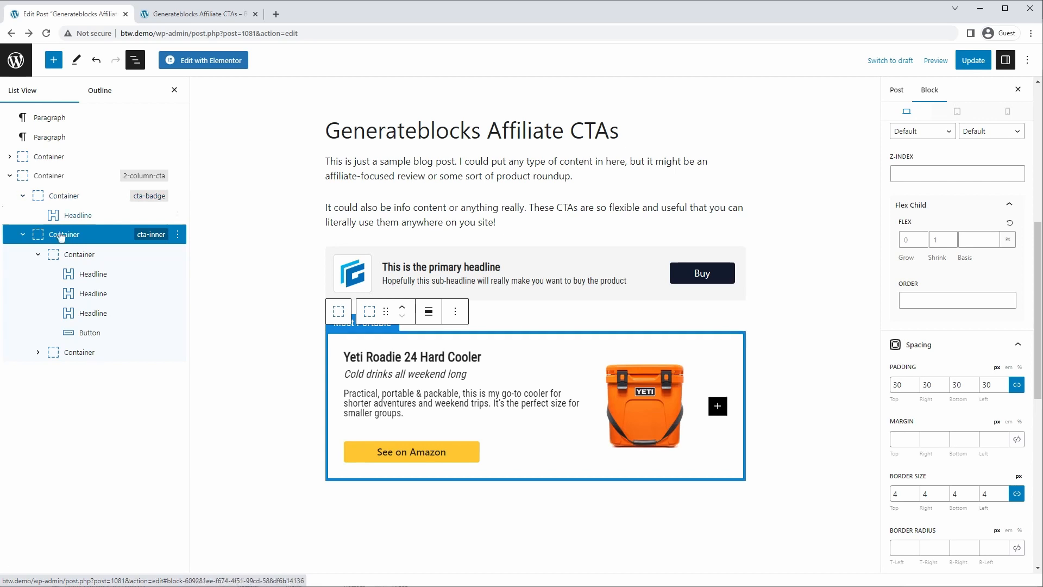
left_click(38, 178)
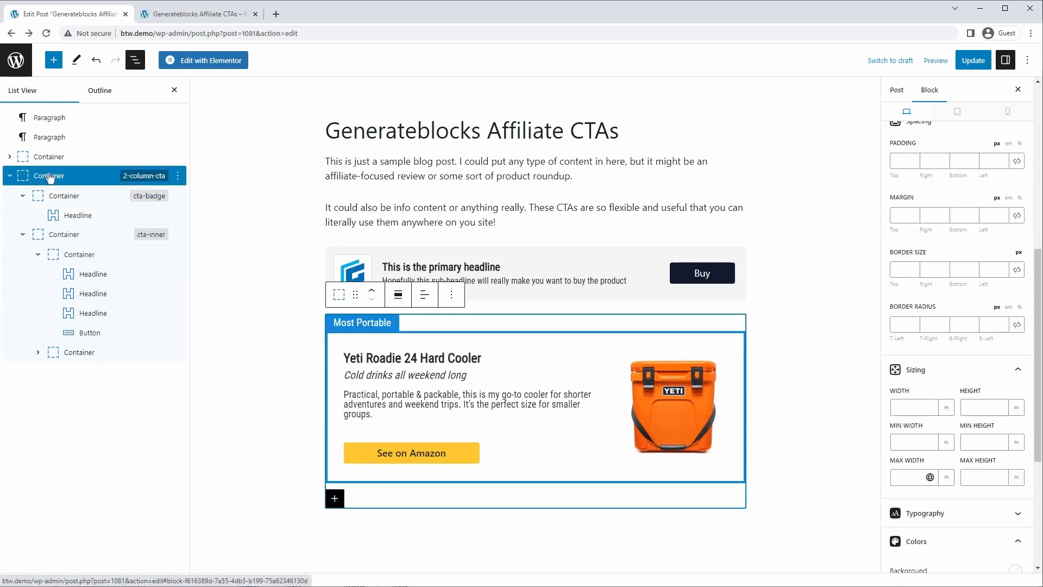
scroll(928, 389, "up", 2)
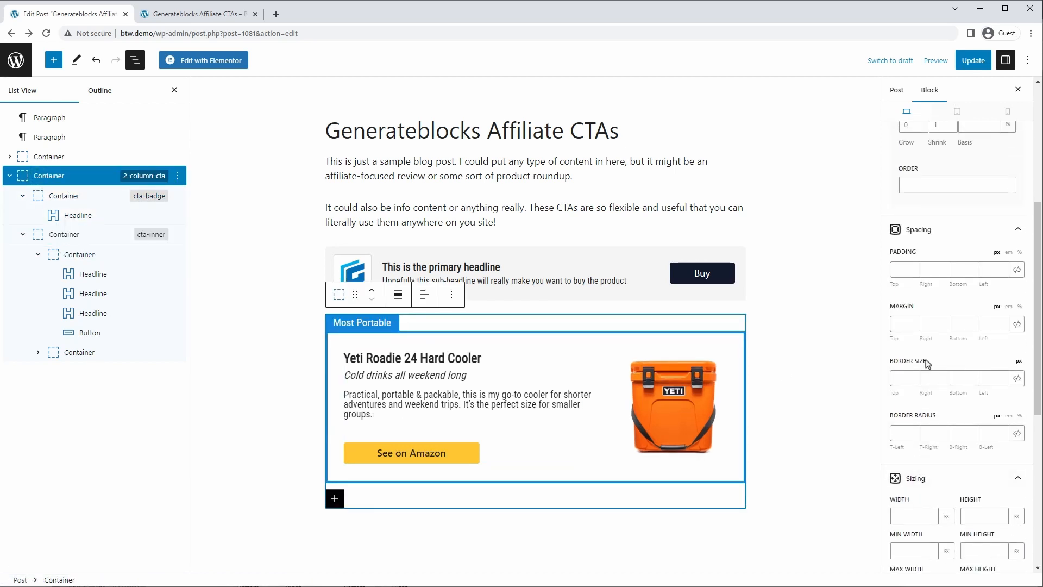
left_click(905, 322)
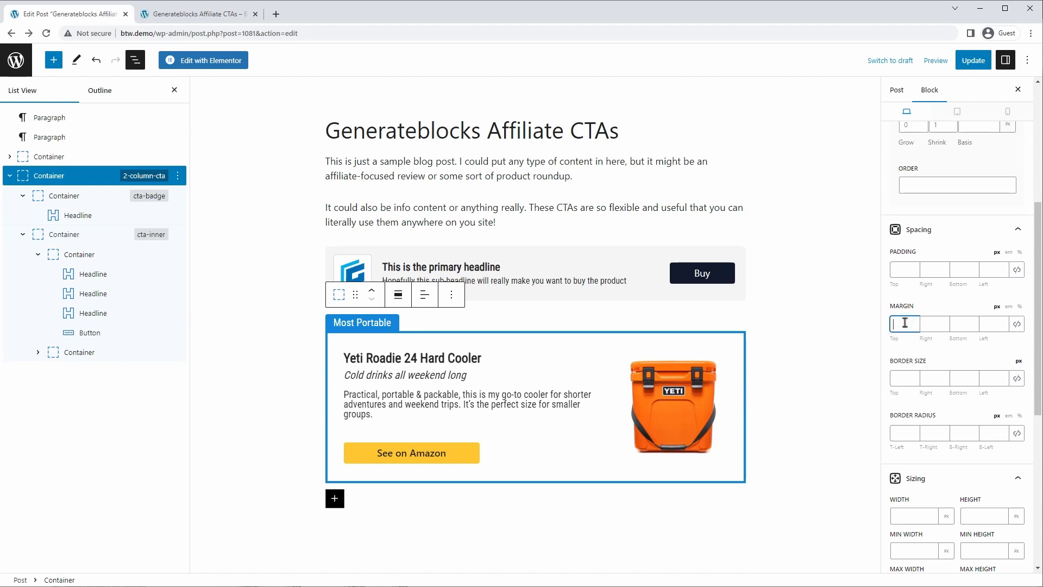
type("30")
left_click(963, 326)
type("3")
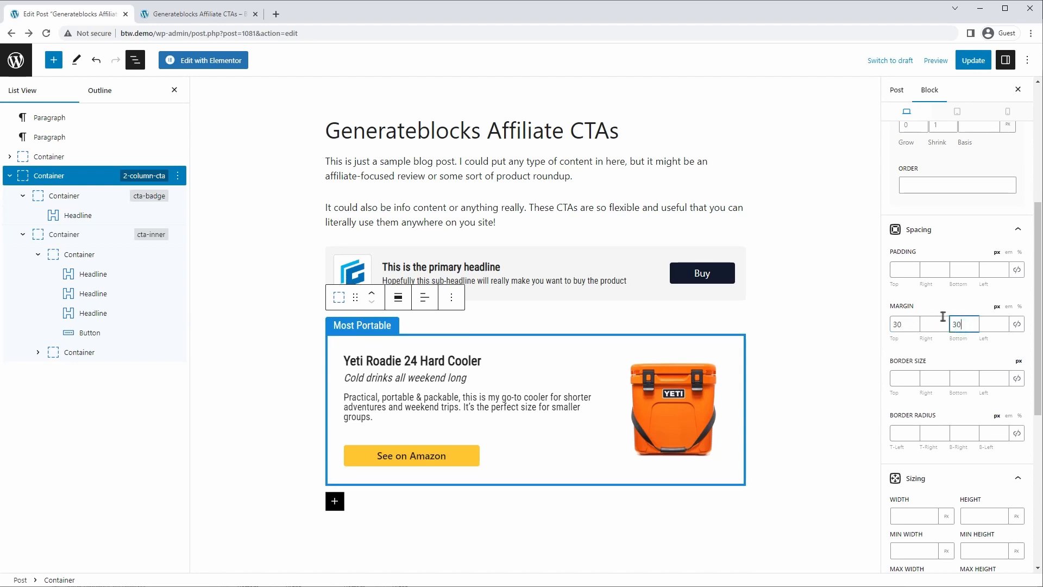
type("0")
left_click(974, 60)
left_click(820, 314)
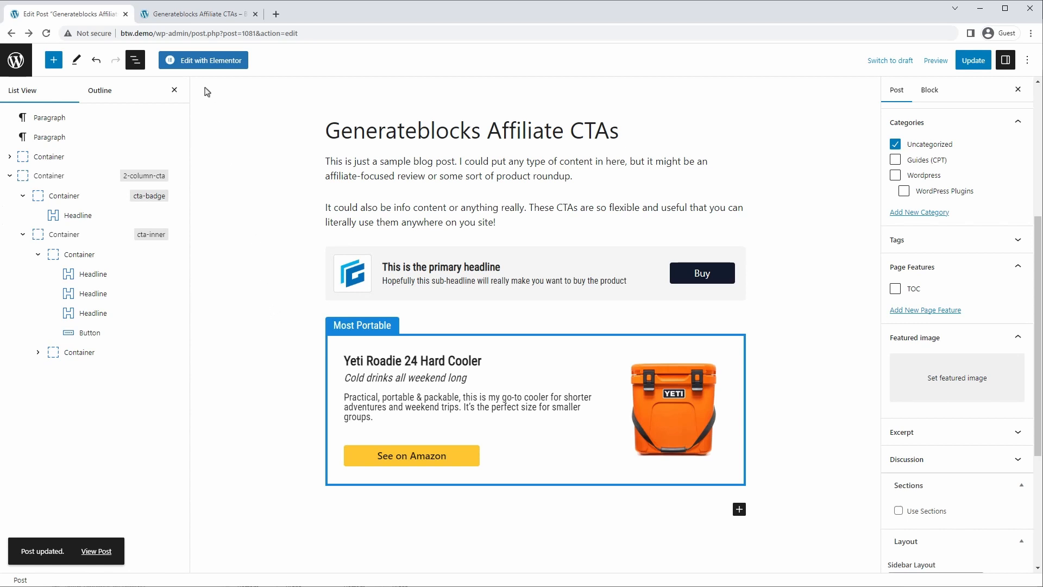
Inspect the post preview in the browser's responsive view, narrowing the viewport to 525 px to check how the CTA boxes adapt.
left_click(201, 14)
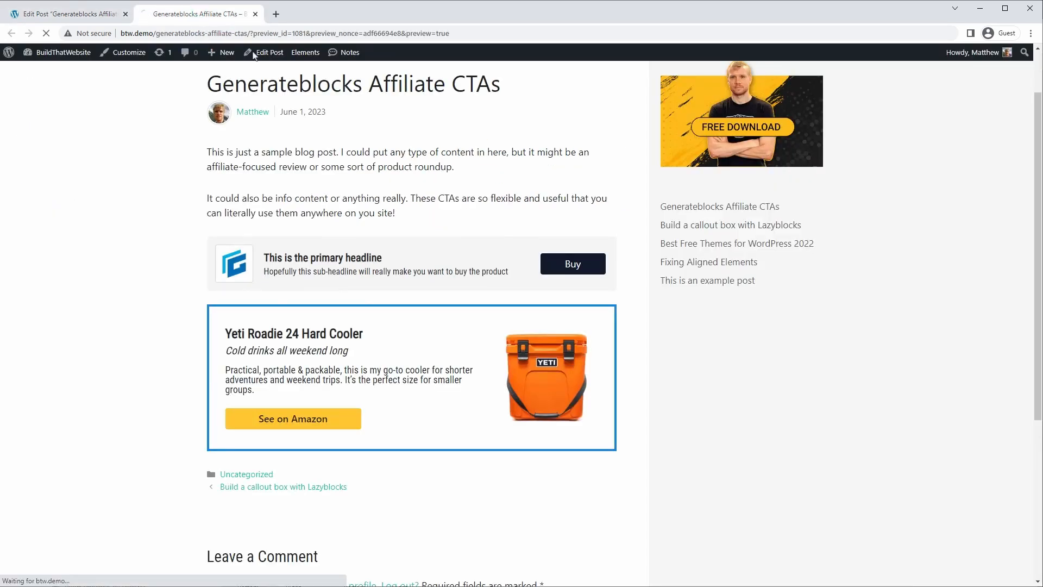
right_click(487, 376)
left_click(532, 538)
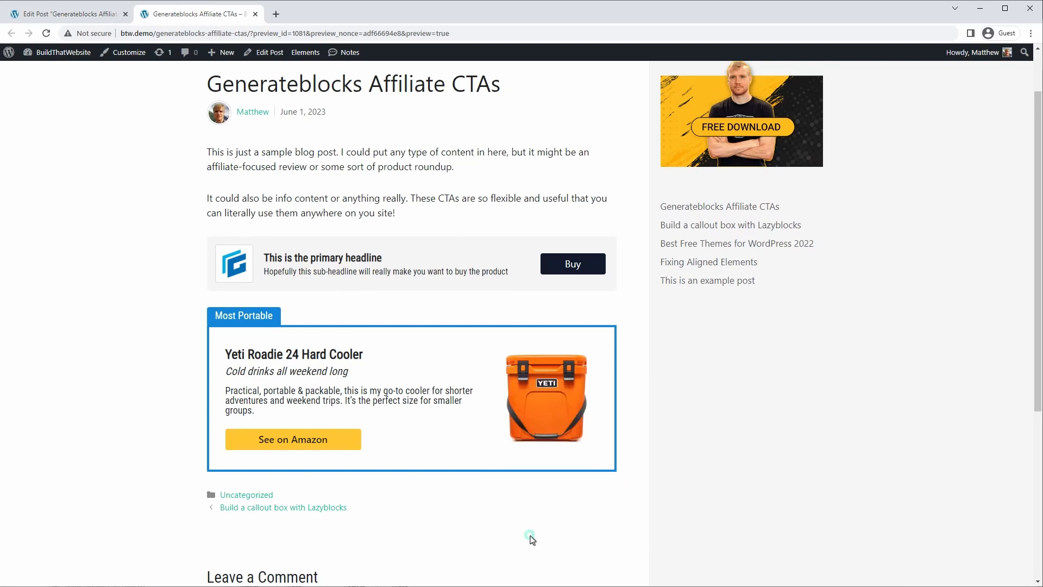
left_click_drag(773, 196, 759, 288)
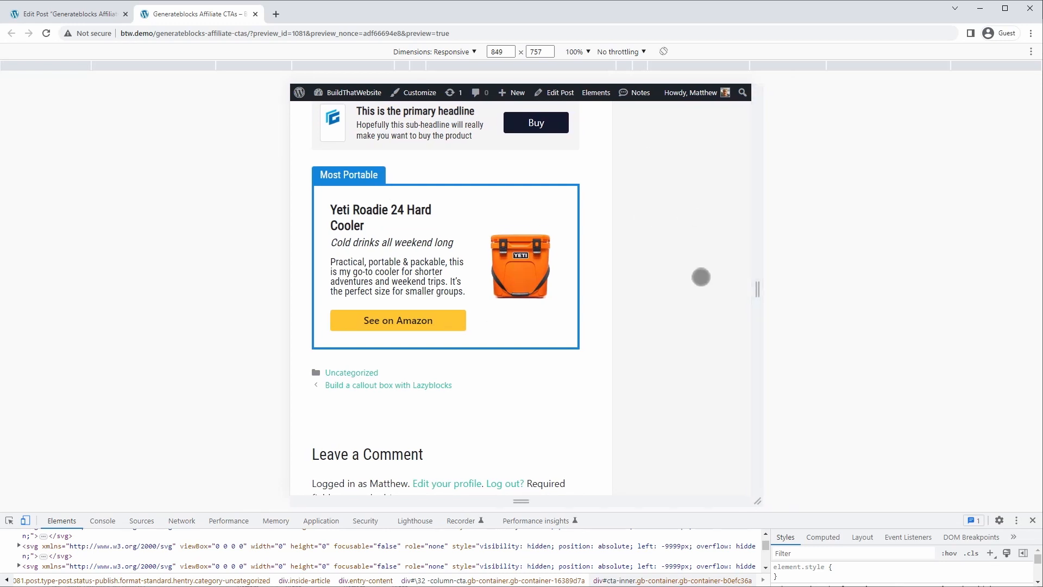
left_click_drag(759, 297, 728, 295)
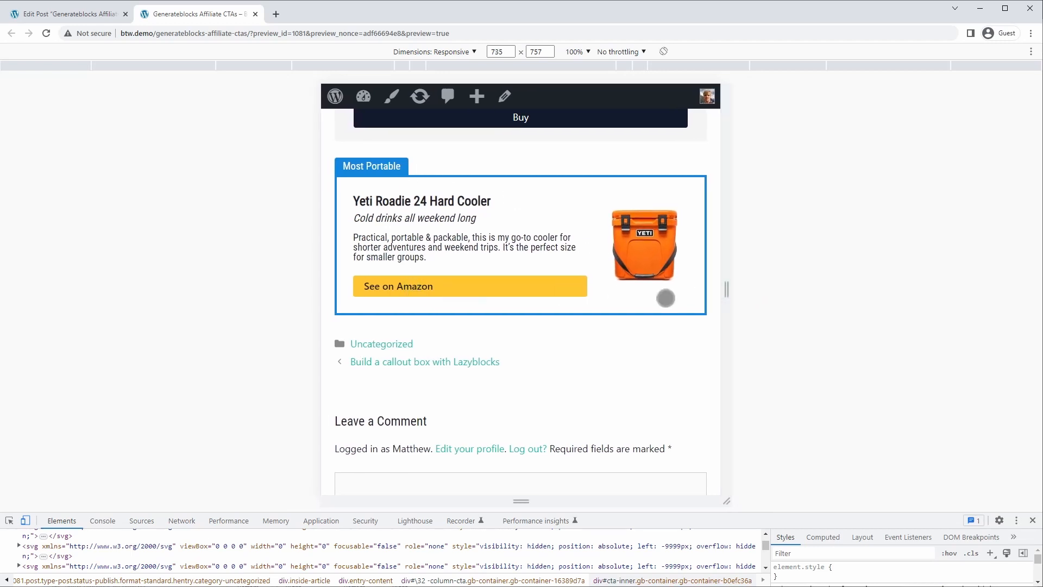
left_click_drag(726, 298, 670, 300)
scroll(663, 302, "down", 10)
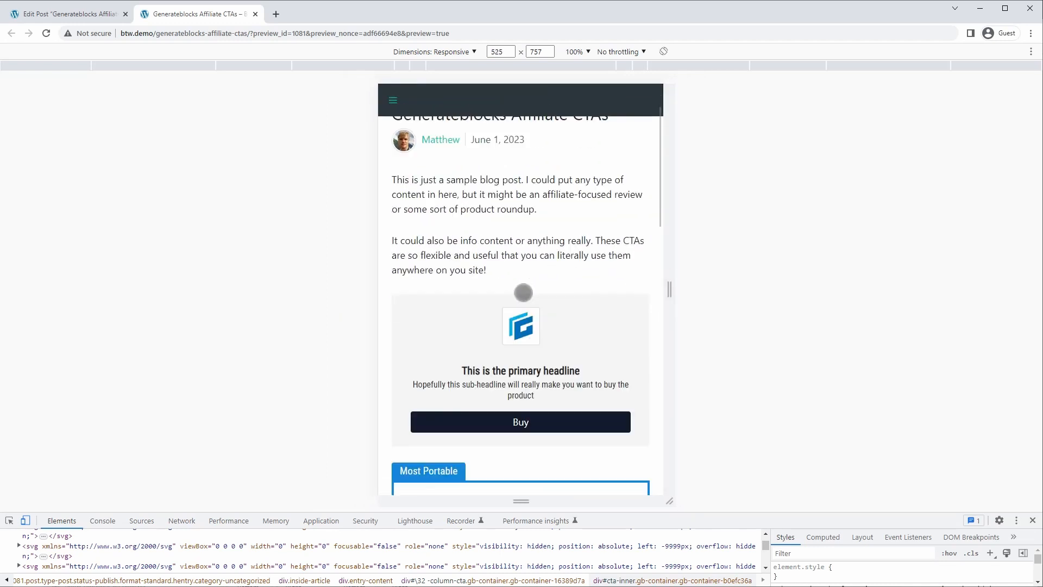
Widen the responsive preview to check how the cooler box adapts, and return to the post editor.
scroll(589, 268, "up", 6)
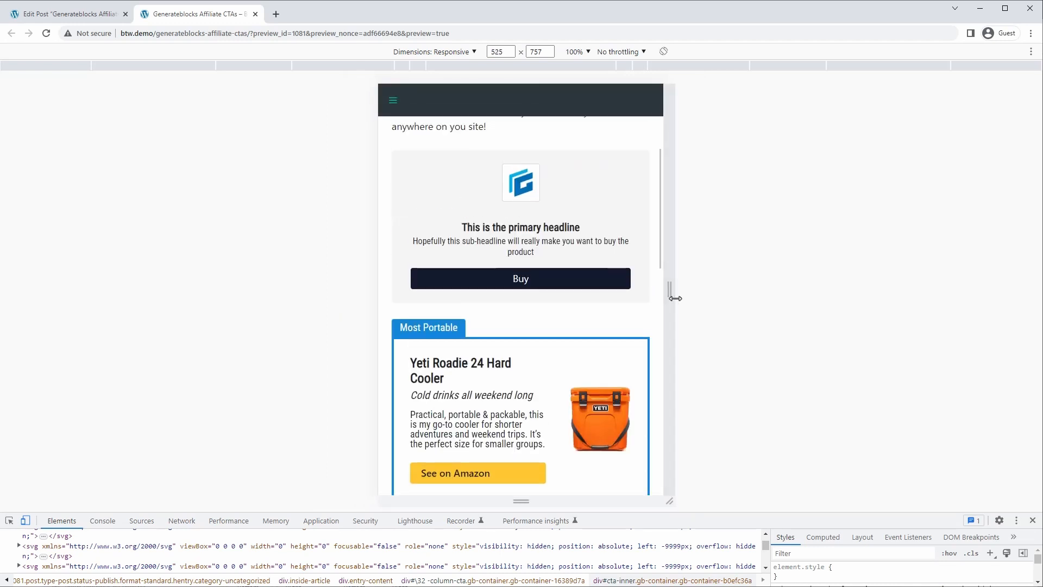
left_click_drag(672, 287, 778, 298)
left_click(70, 14)
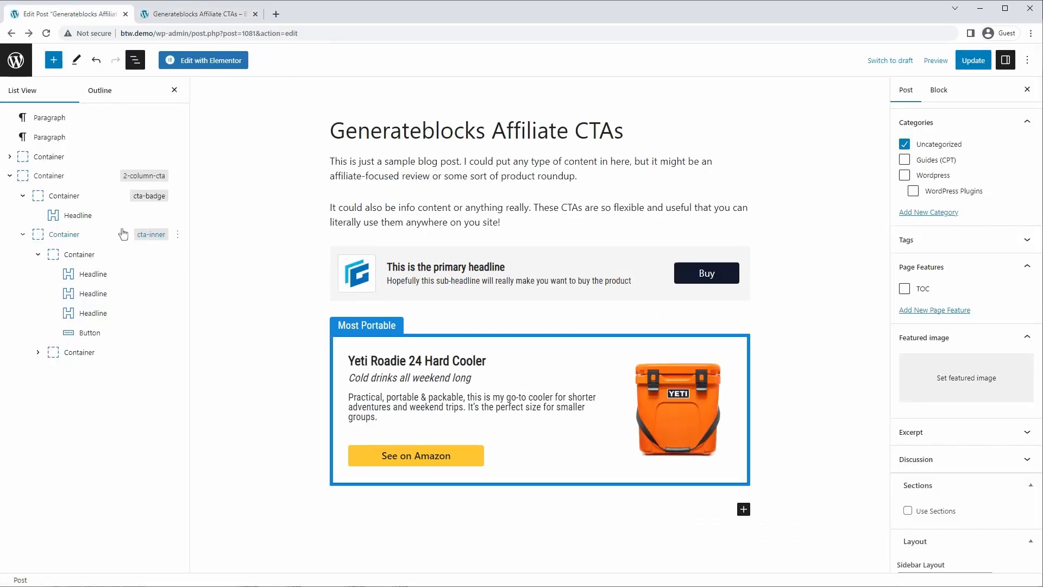
Select the cta-inner container and switch the editor to the tablet view.
left_click(62, 260)
left_click(49, 235)
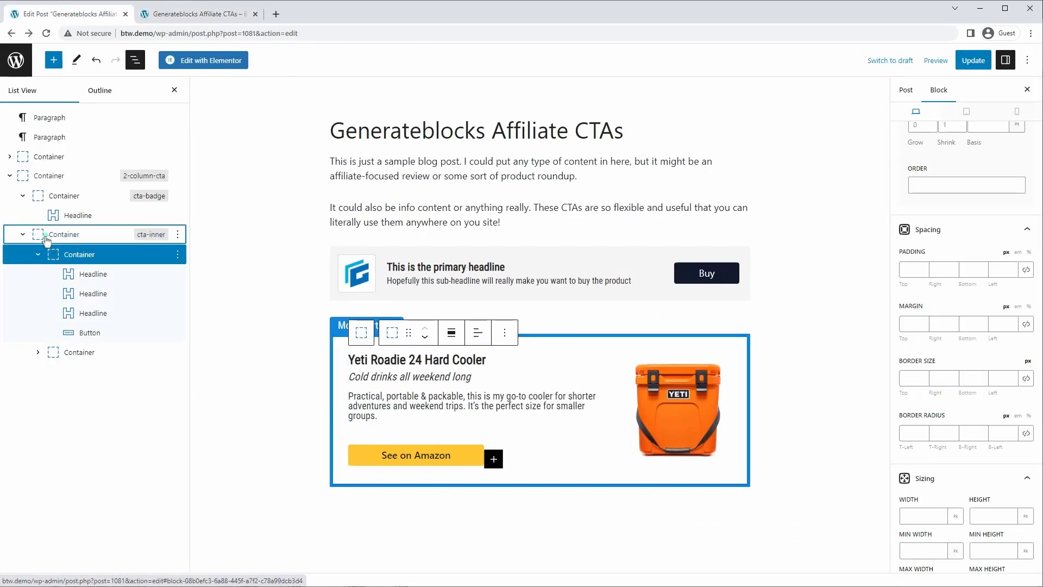
scroll(940, 227, "up", 4)
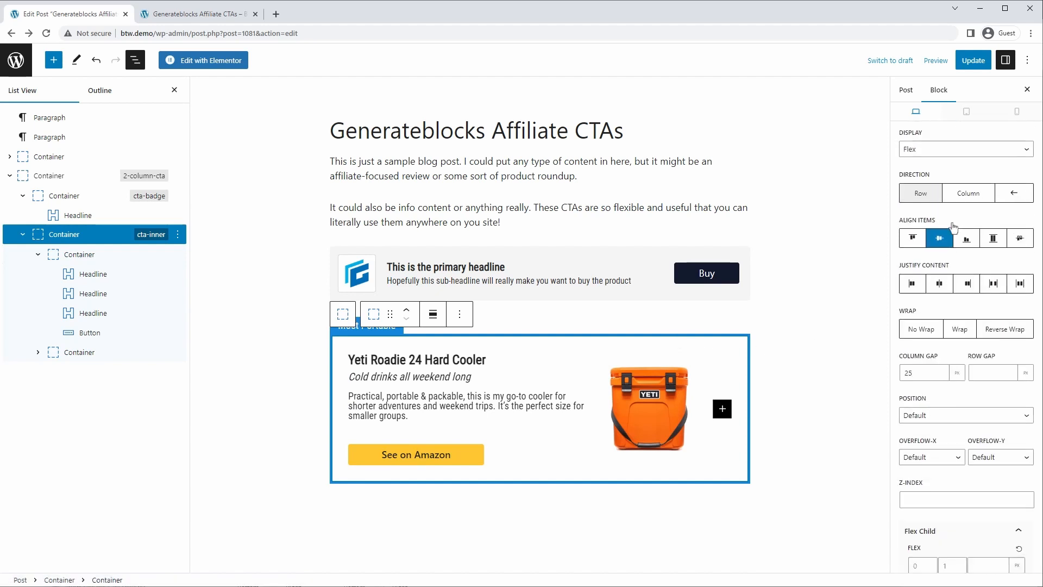
left_click(966, 115)
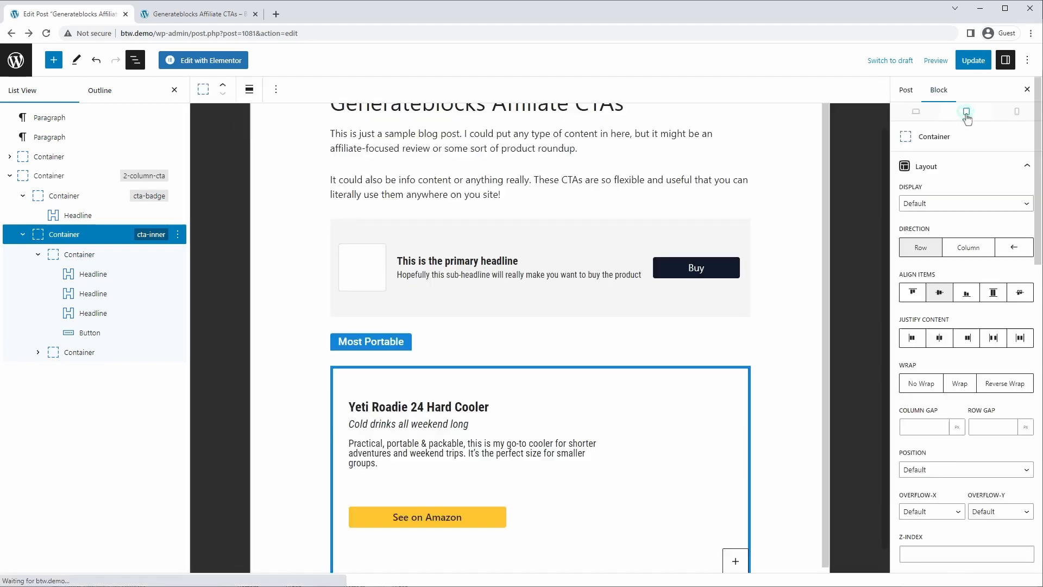
scroll(609, 266, "down", 1)
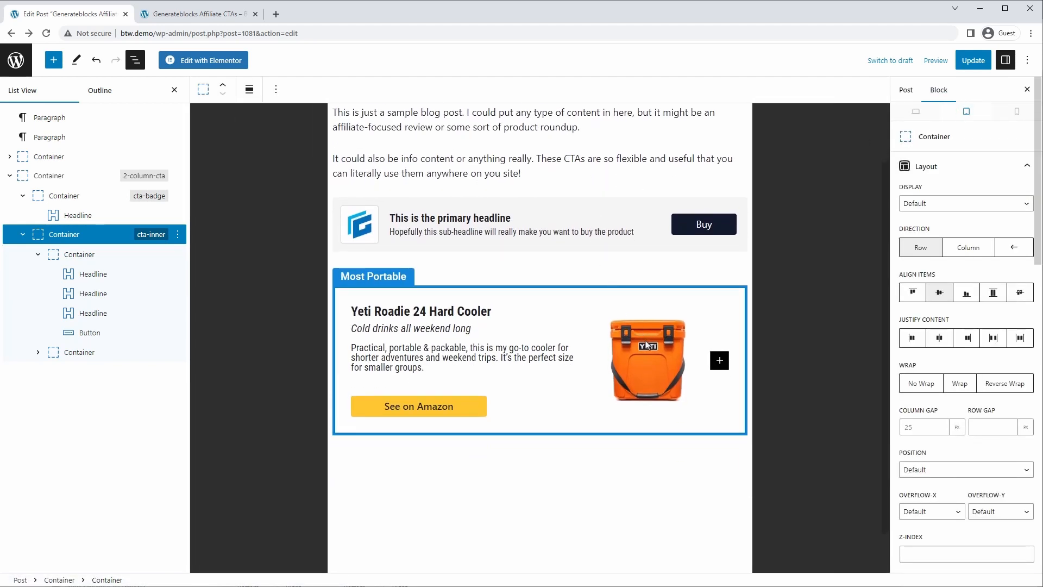
Set the cooler image container's tablet minimum width to 140 px and maximum width to 30%.
left_click(648, 361)
scroll(932, 387, "down", 2)
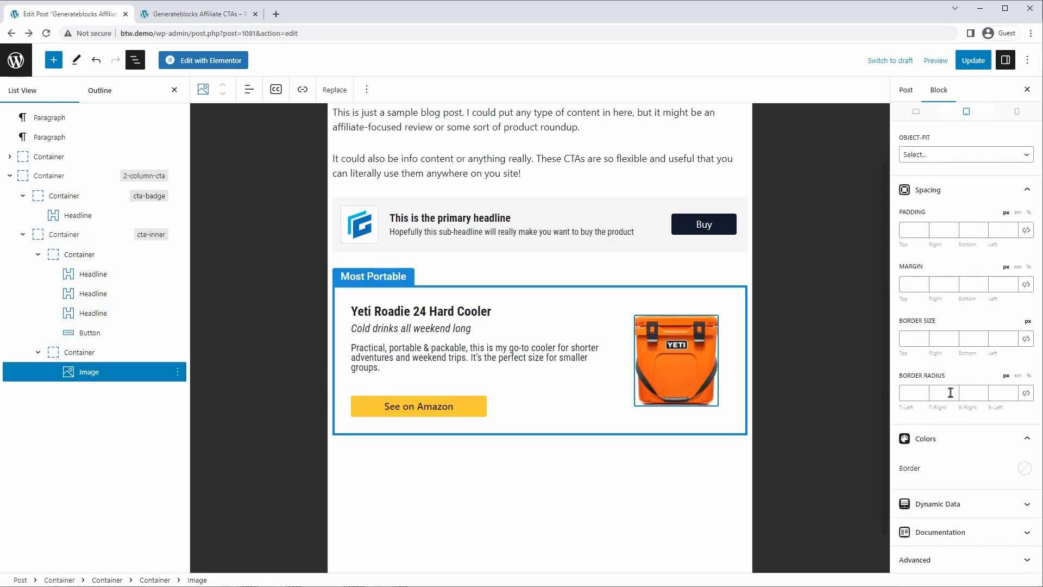
scroll(950, 391, "up", 2)
left_click(113, 352)
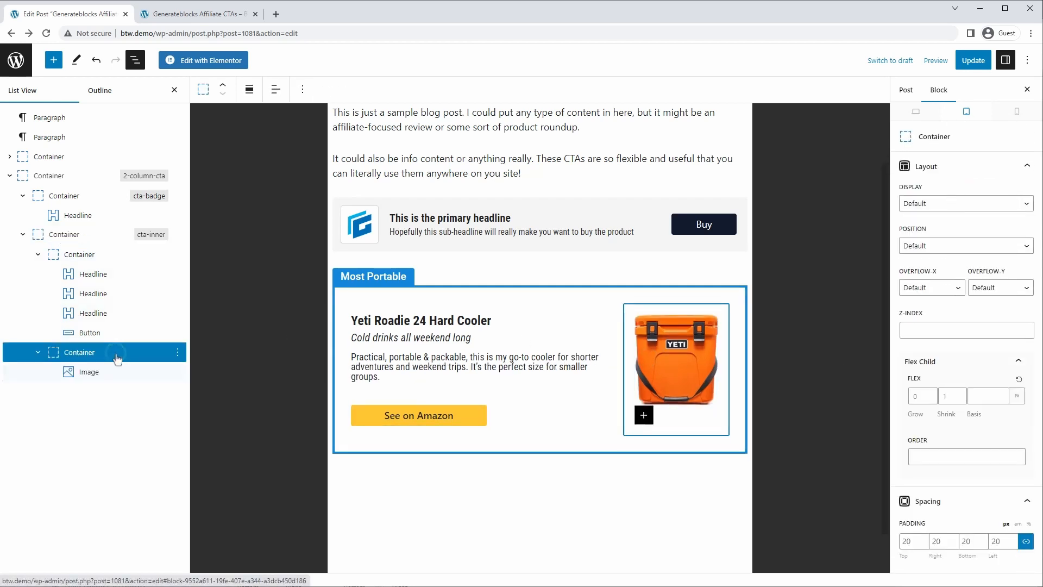
scroll(952, 411, "down", 5)
scroll(956, 413, "down", 3)
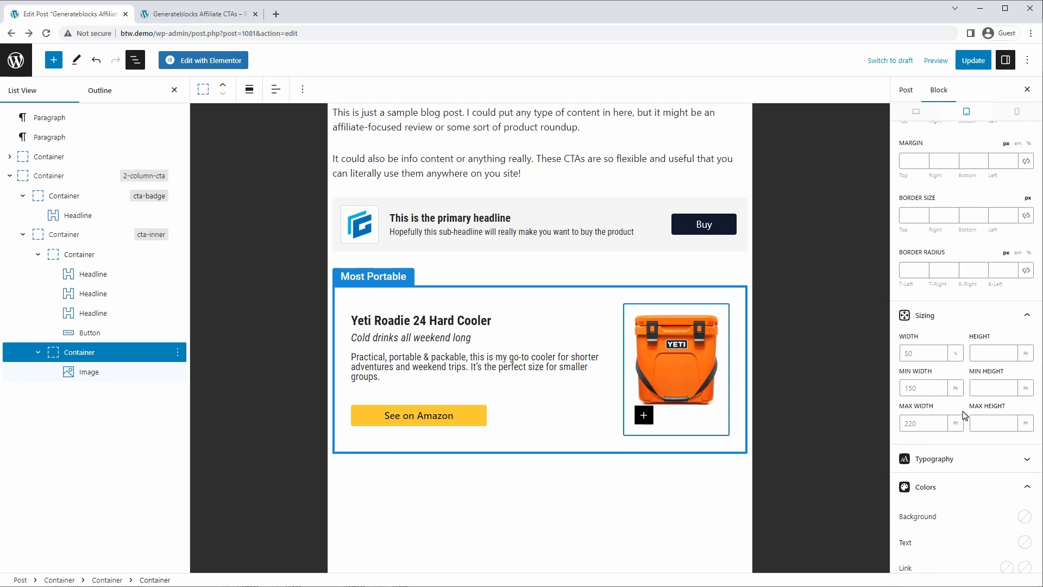
left_click(924, 389)
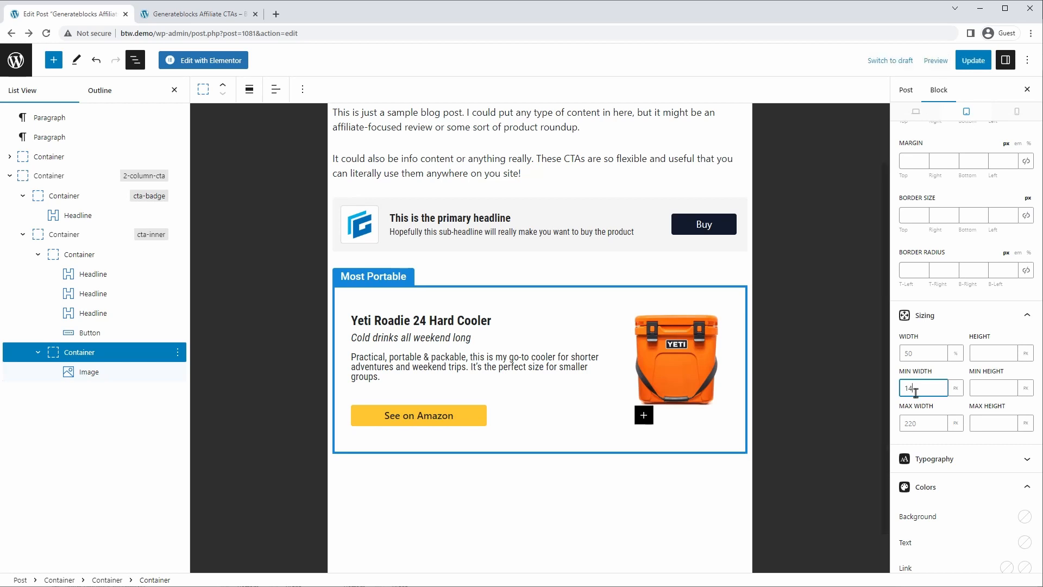
left_click(923, 425)
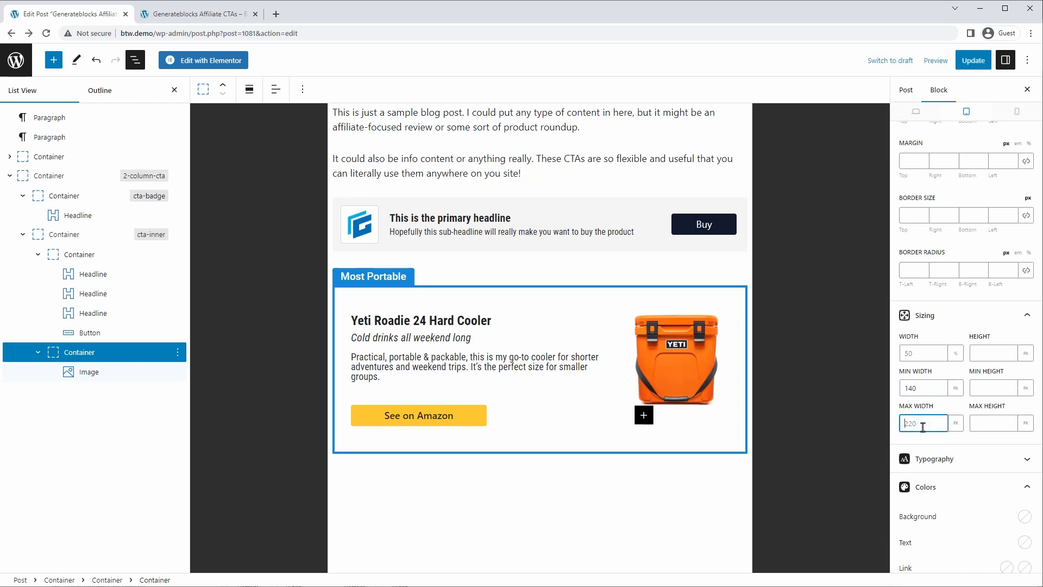
type("30")
left_click(950, 429)
left_click(959, 445)
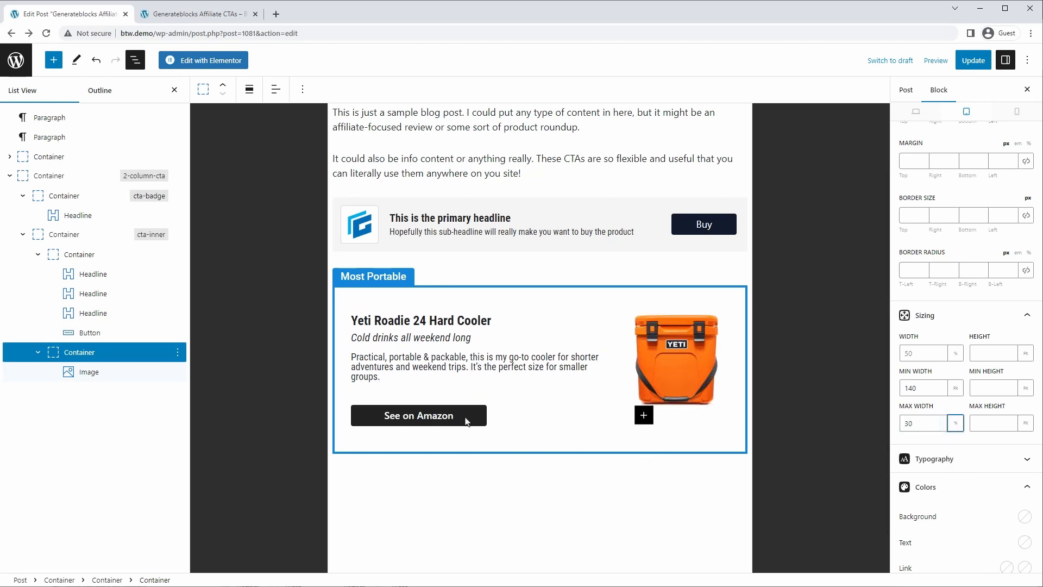
Give the "See on Amazon" button a tablet minimum width of 200 px and maximum width of 100%, and update the post.
left_click(90, 334)
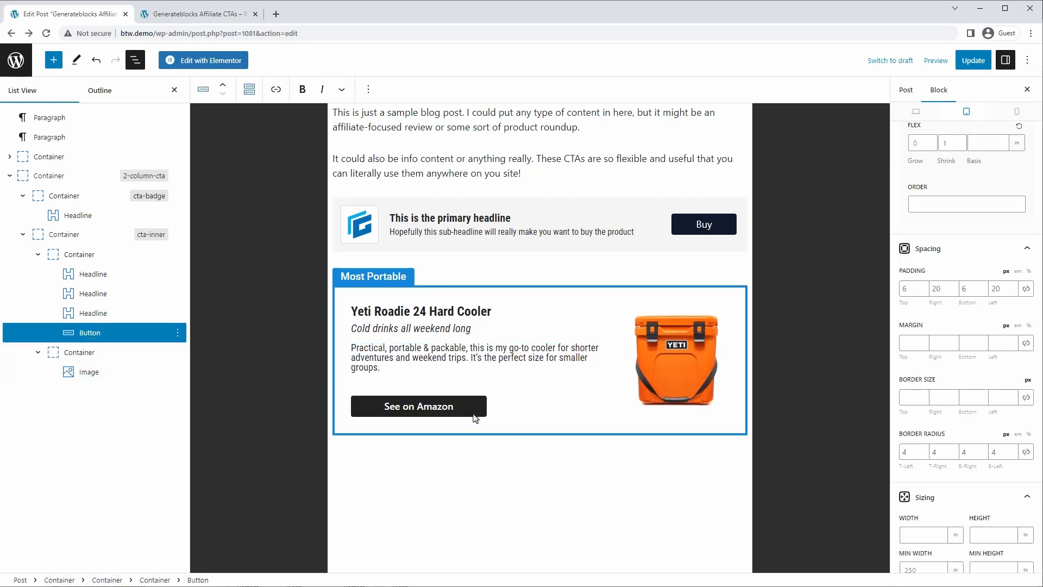
scroll(952, 443, "down", 3)
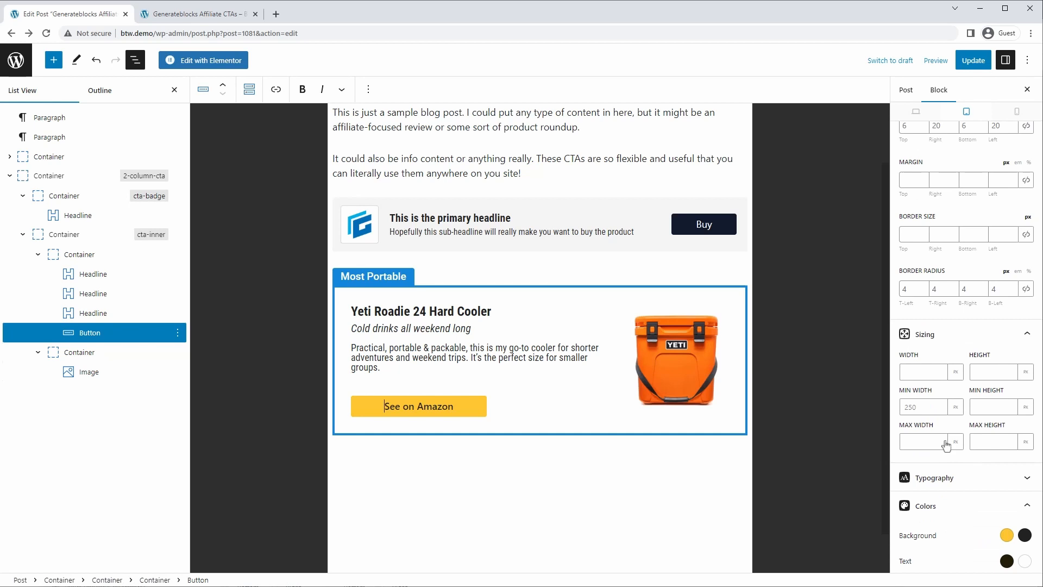
left_click(932, 407)
key("BackSpace")
key("BackSpace")
key("BackSpace")
type("200")
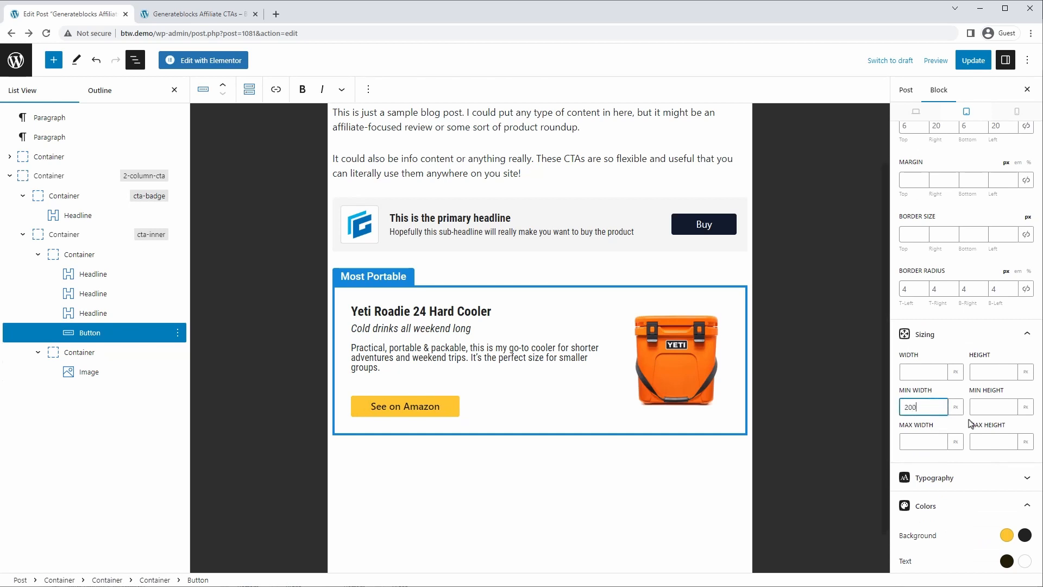
left_click(915, 439)
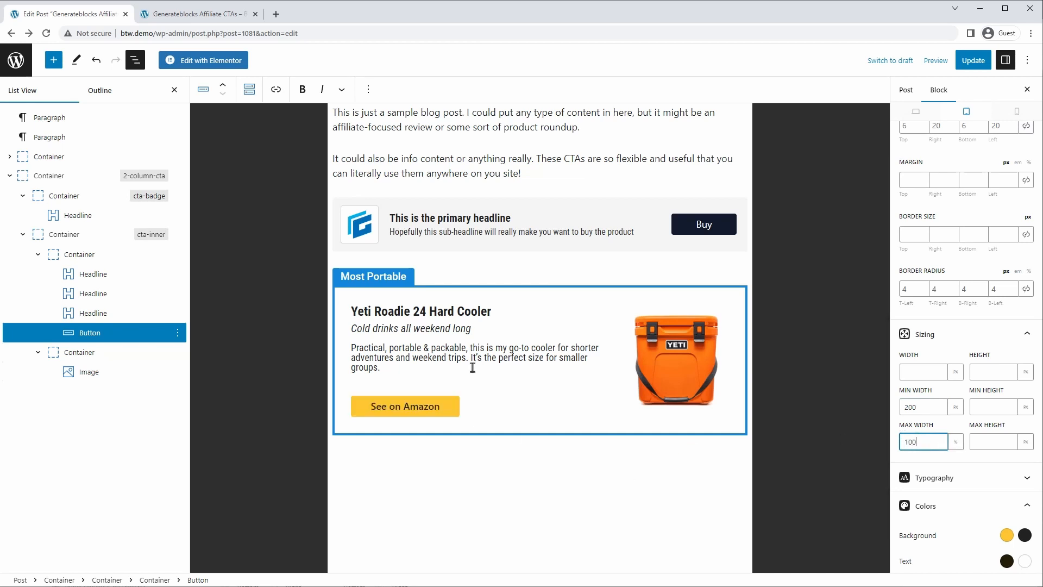
left_click(974, 60)
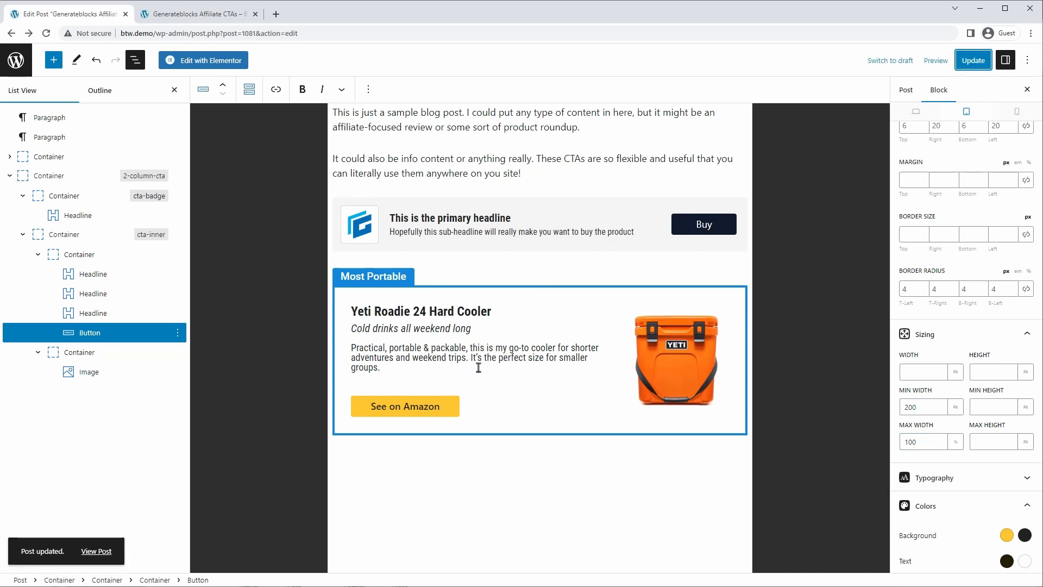
Switch to the mobile view and set the cta-inner container's direction to Column.
left_click(1016, 111)
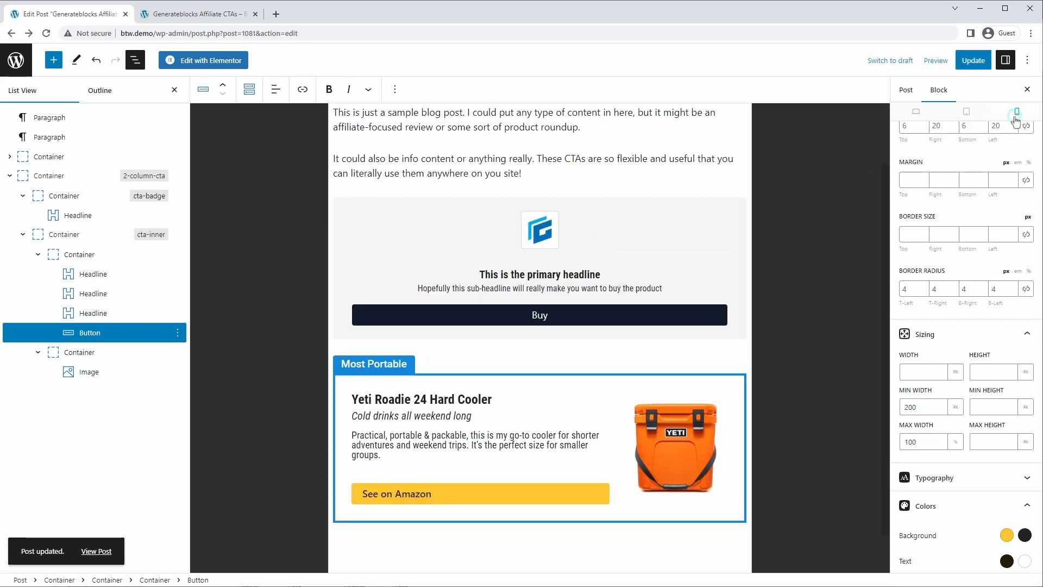
scroll(557, 395, "down", 5)
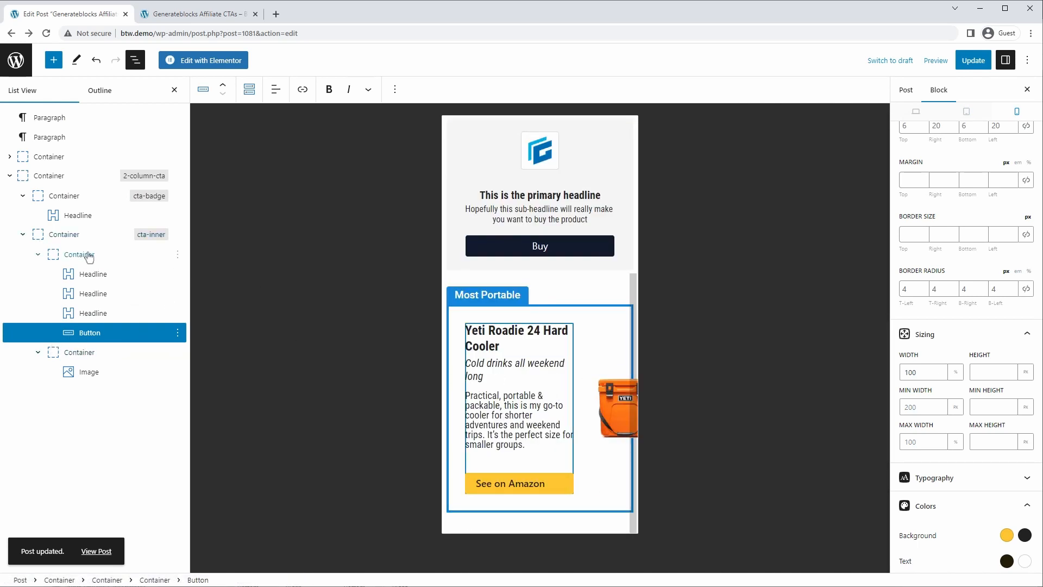
left_click(64, 239)
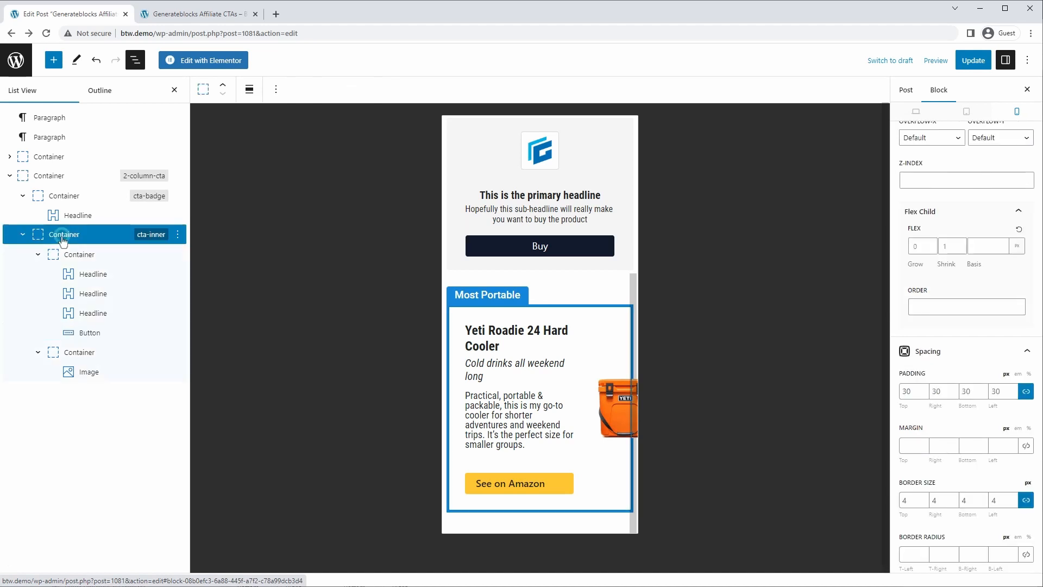
left_click(928, 296)
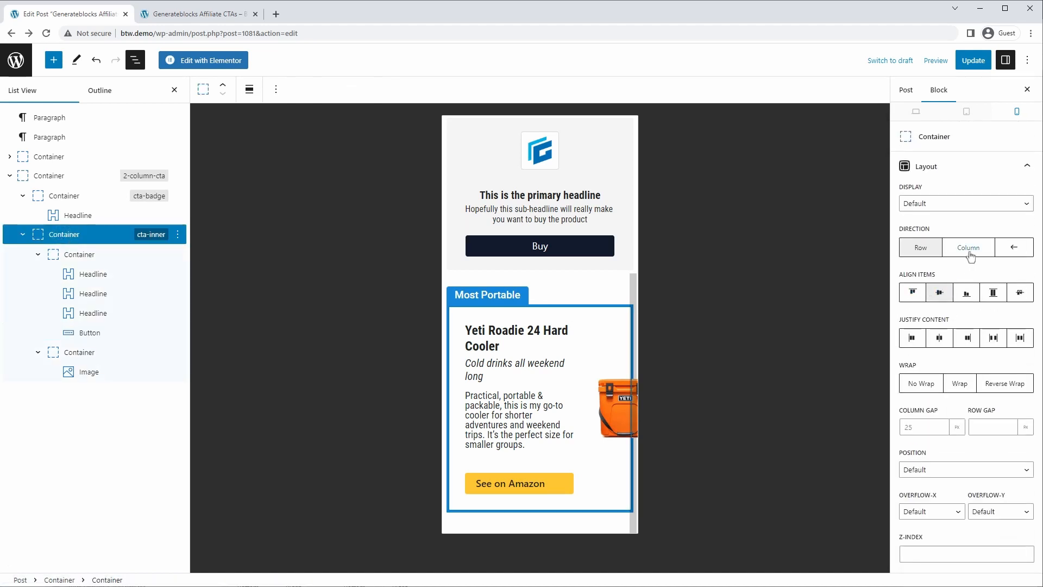
left_click(969, 248)
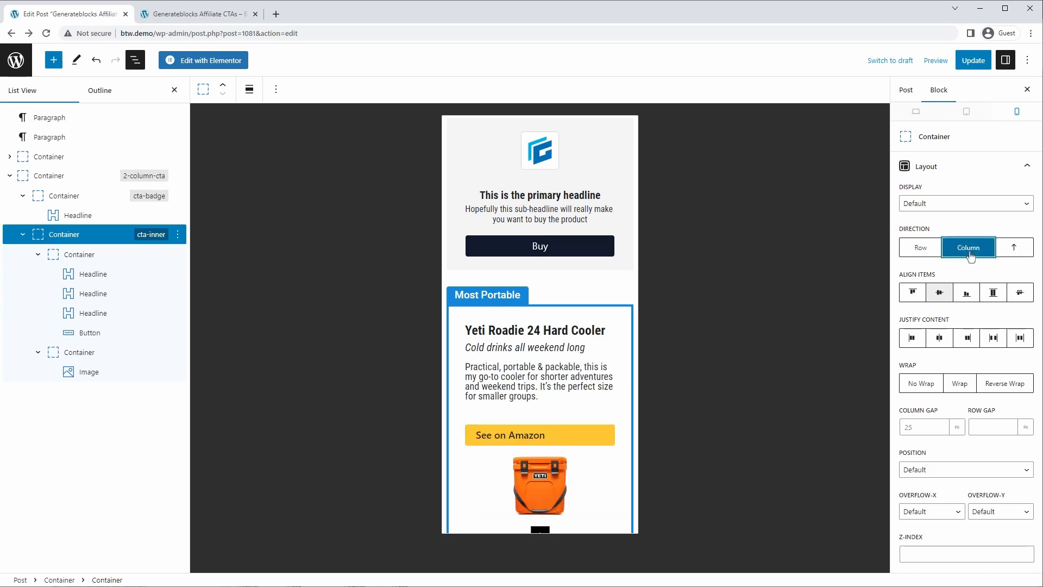
scroll(598, 391, "down", 1)
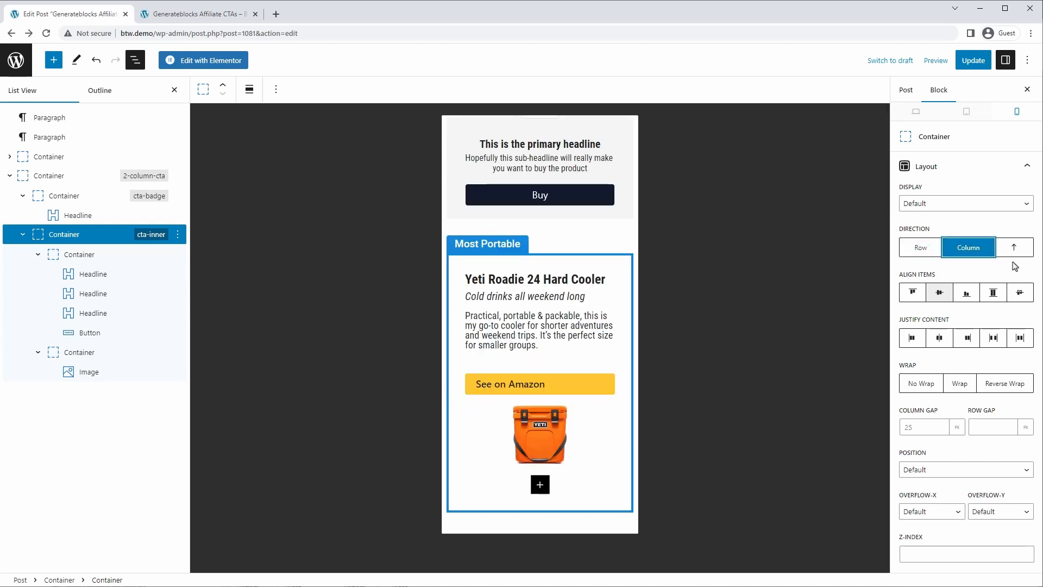
Try the reversed row direction on the cta-inner container, and set it to reversed Column so the cooler image sits above the text.
left_click(924, 251)
left_click(1016, 251)
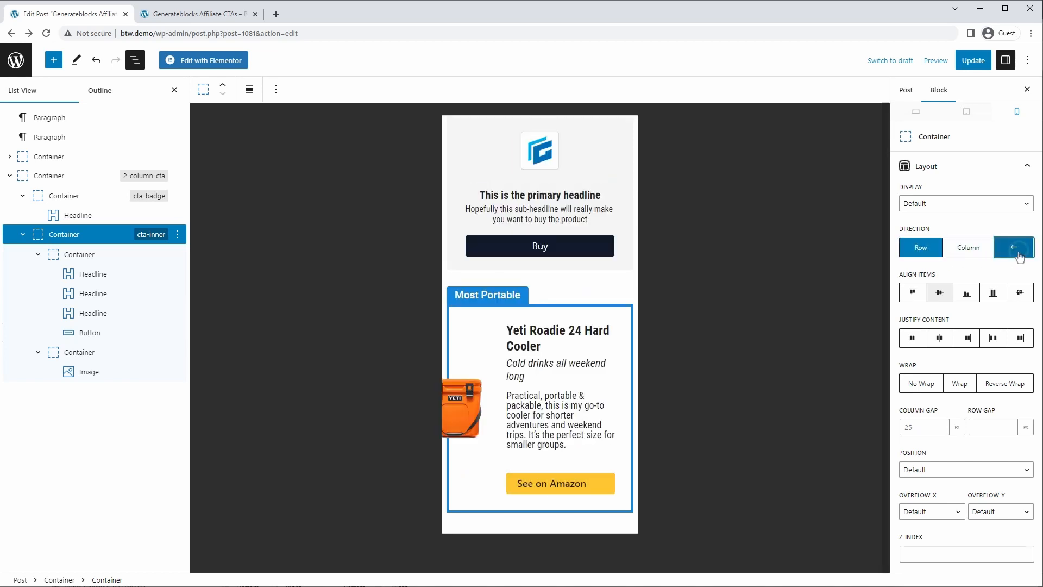
left_click(981, 252)
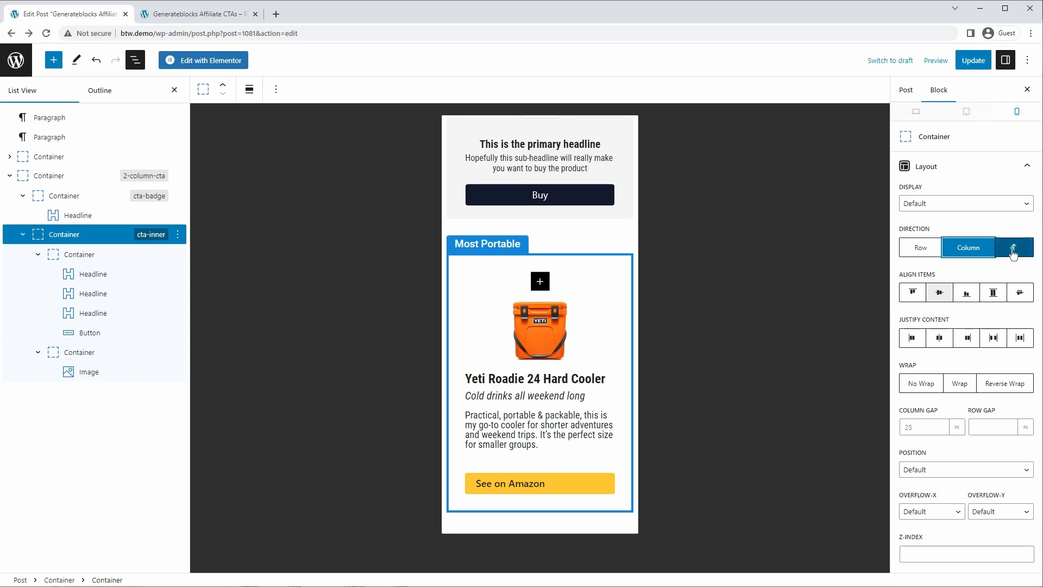
left_click(1015, 252)
left_click(1015, 252)
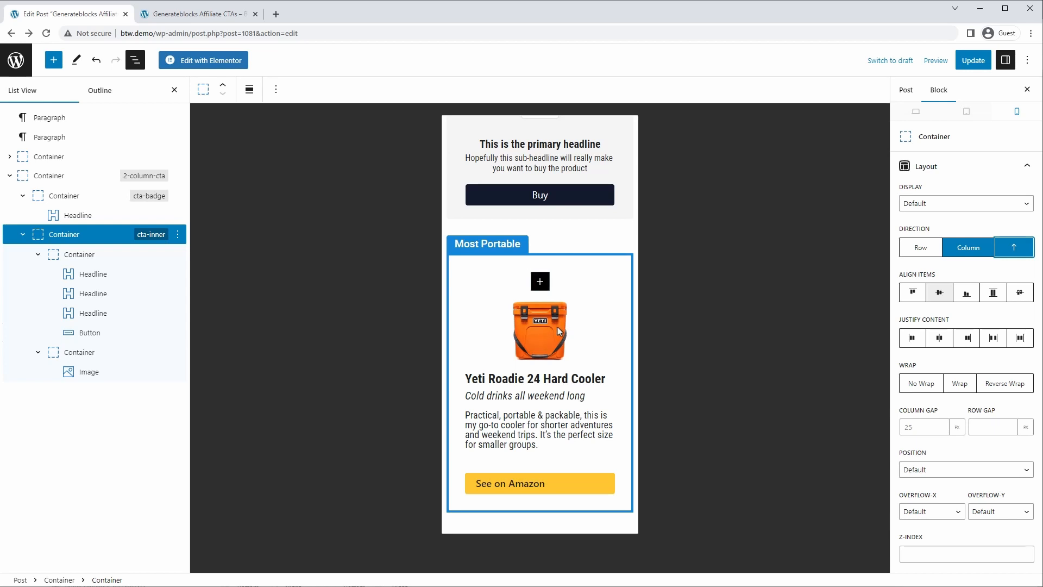
Compare the cooler box layout across the tablet, desktop and mobile views.
left_click(968, 113)
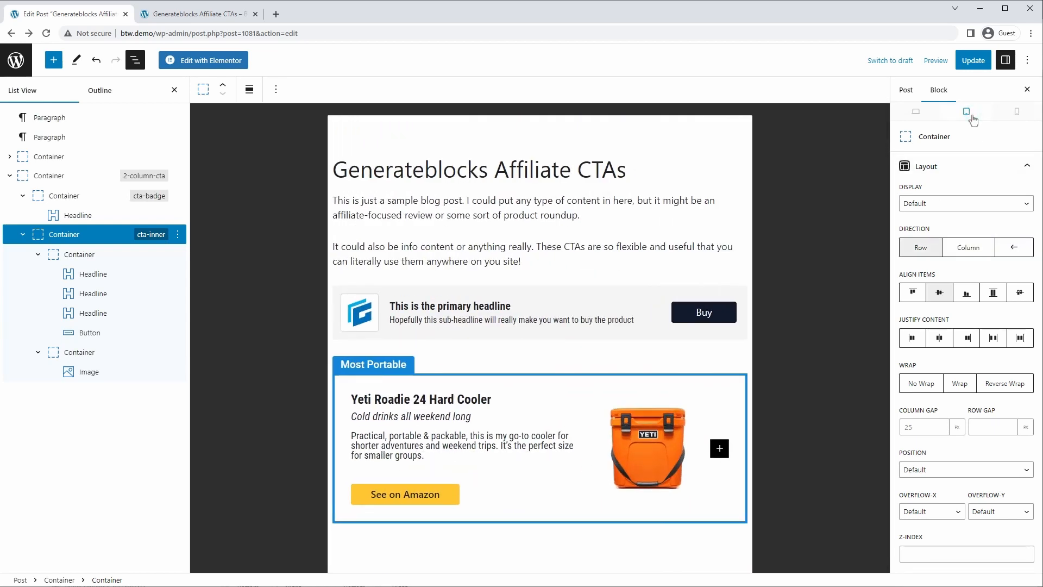
left_click(918, 117)
left_click(967, 116)
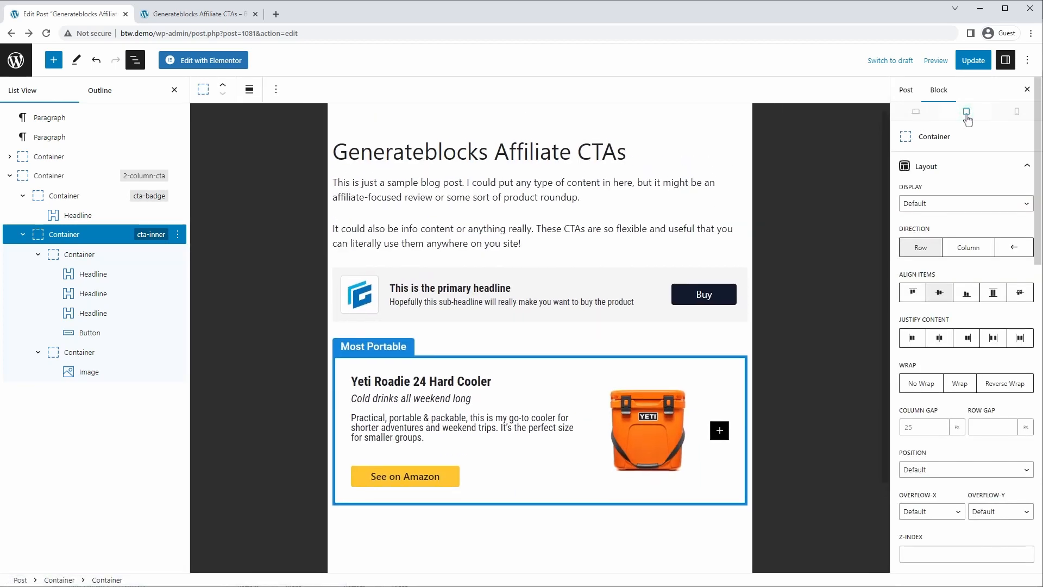
left_click(1016, 112)
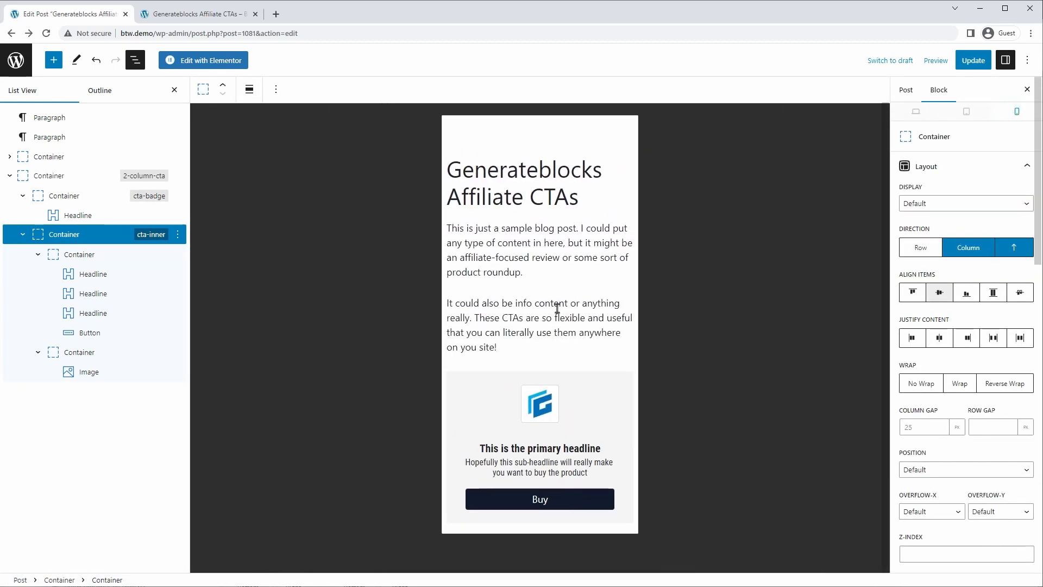
scroll(557, 309, "down", 5)
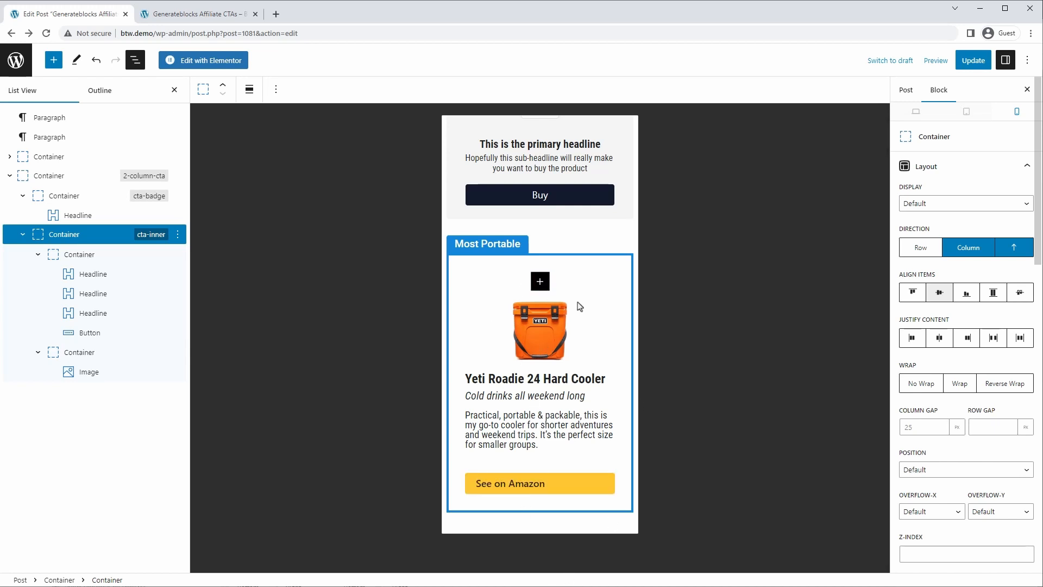
Set the cooler image container's bottom margin to 15 px in the mobile view.
left_click(541, 334)
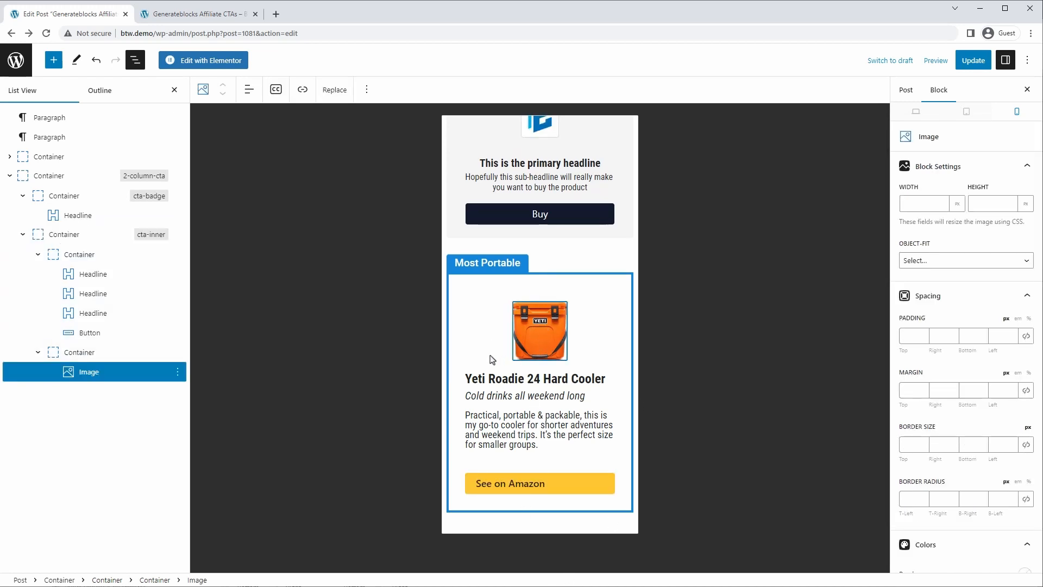
left_click(63, 198)
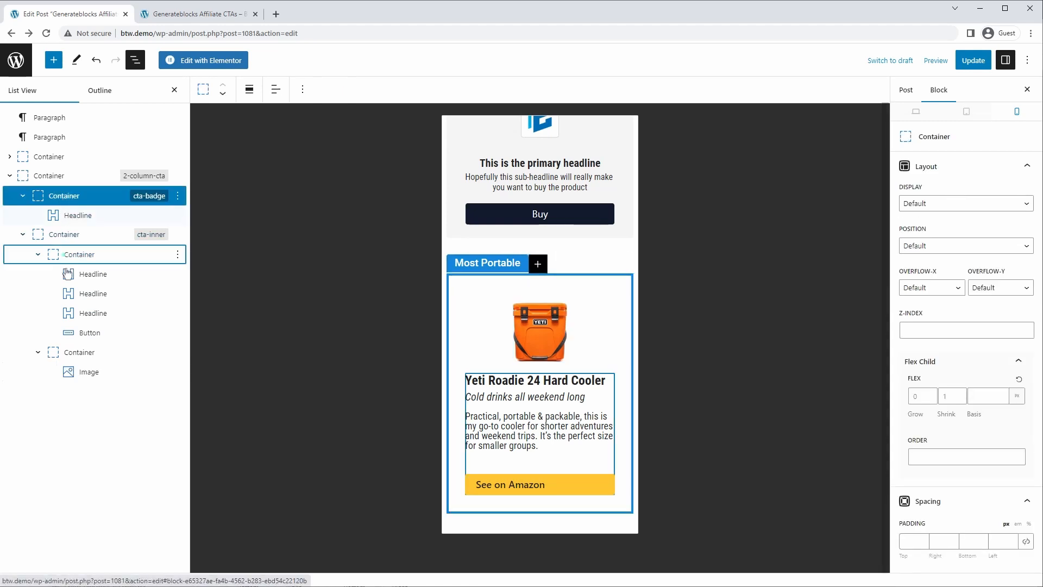
left_click(79, 352)
scroll(1002, 396, "down", 5)
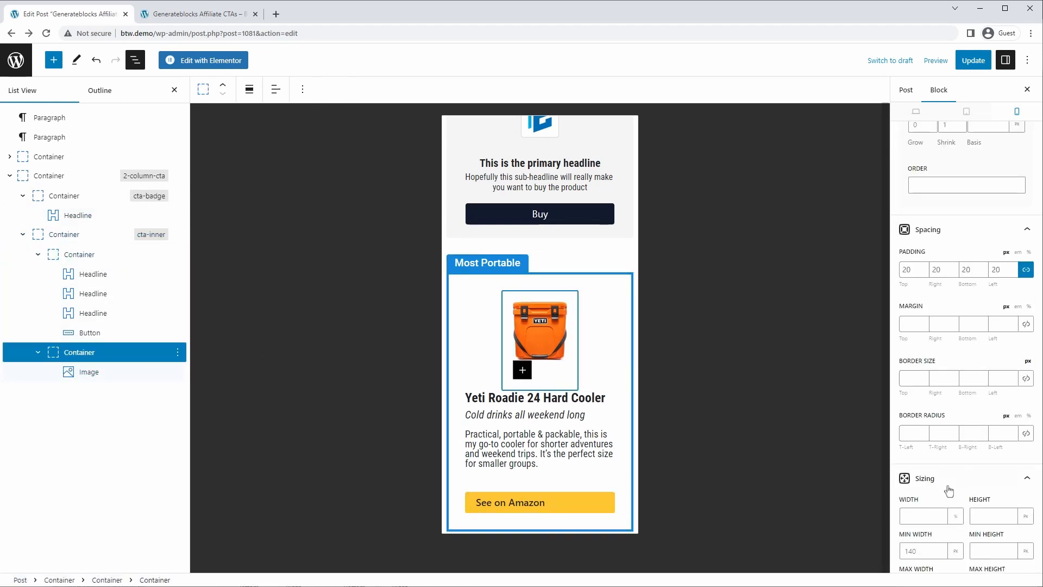
left_click(970, 326)
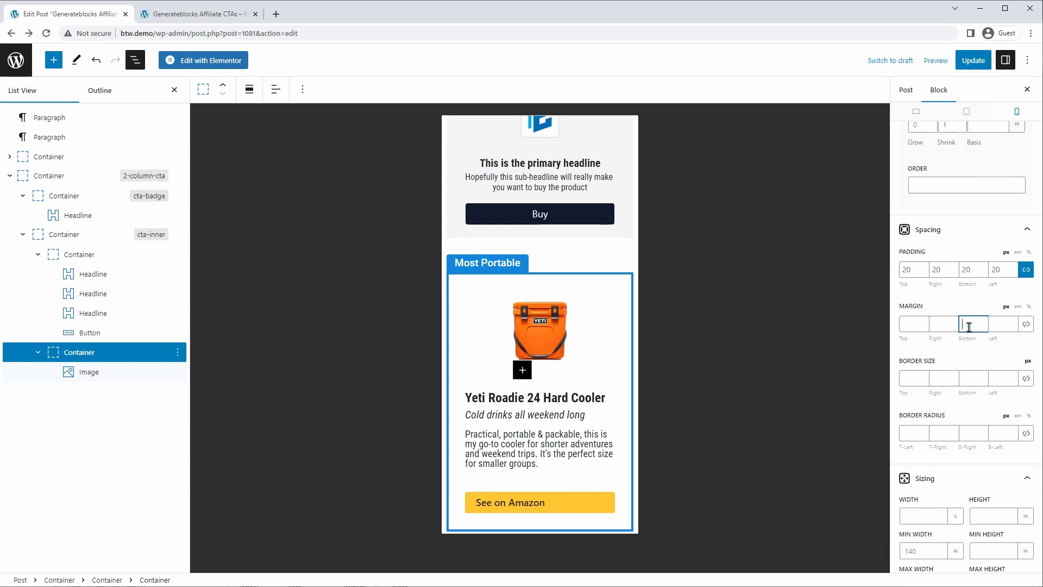
type("15")
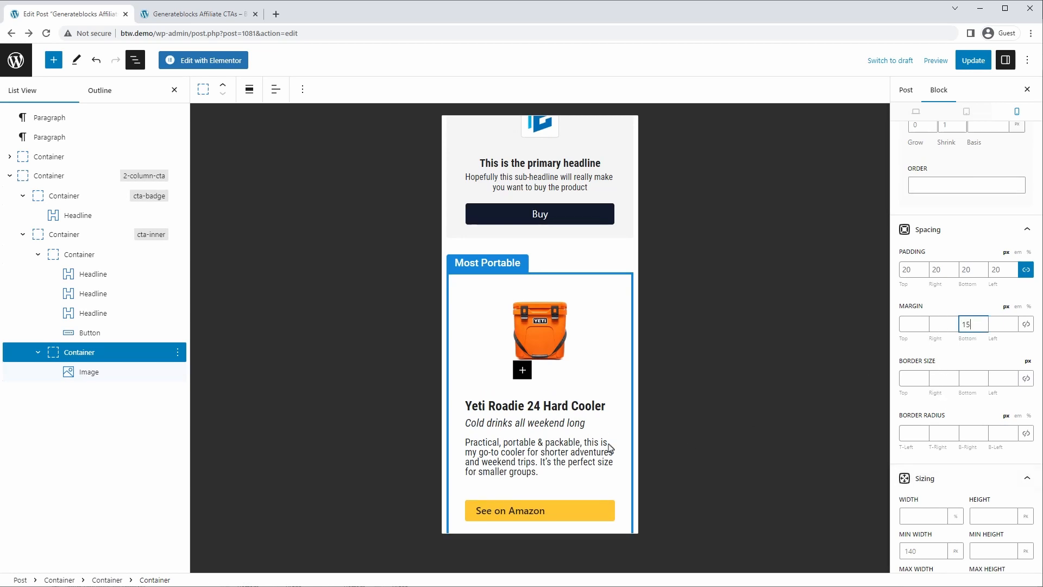
Center the text of the cooler box's "See on Amazon" button in the mobile view.
left_click(499, 483)
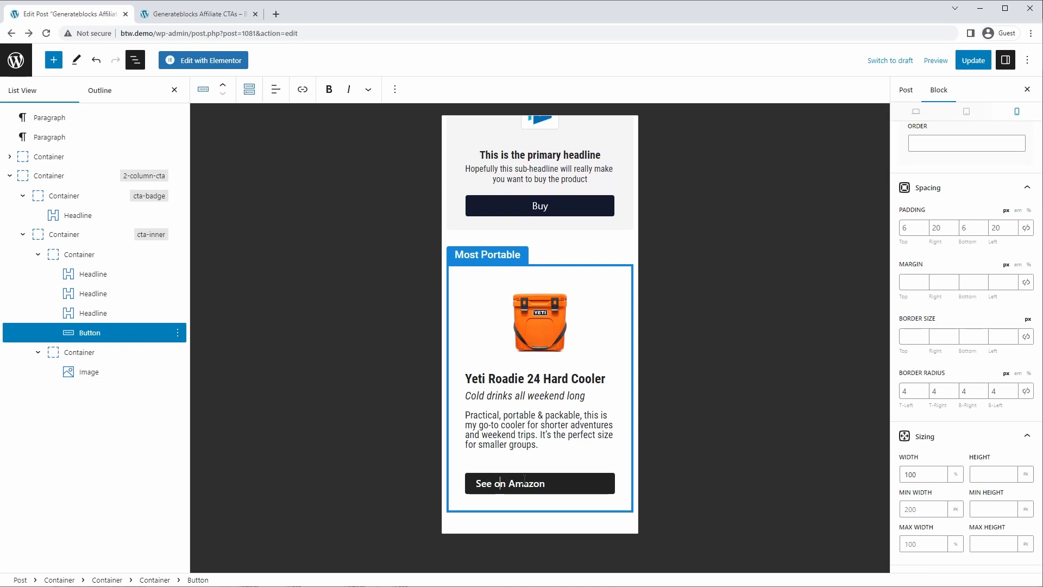
left_click(275, 92)
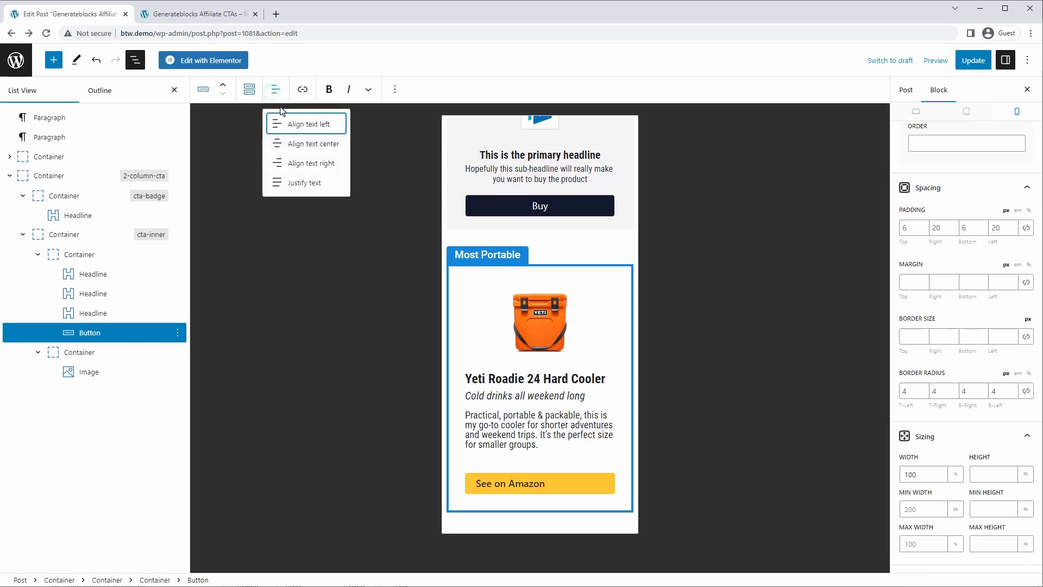
left_click(300, 146)
Align the cta-badge container's text to center in the mobile view and update the post.
left_click(80, 19)
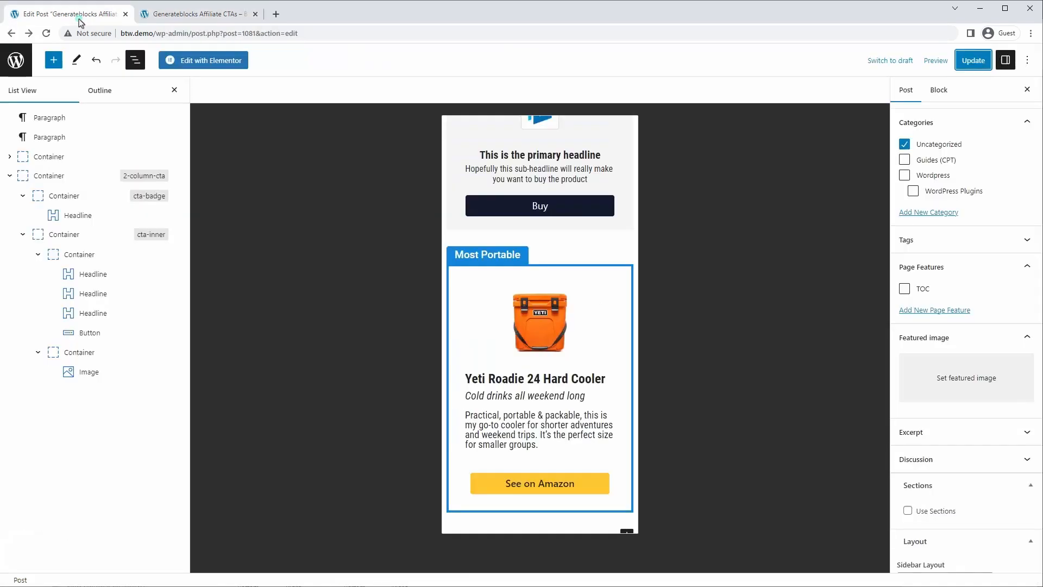
left_click(54, 217)
left_click(62, 200)
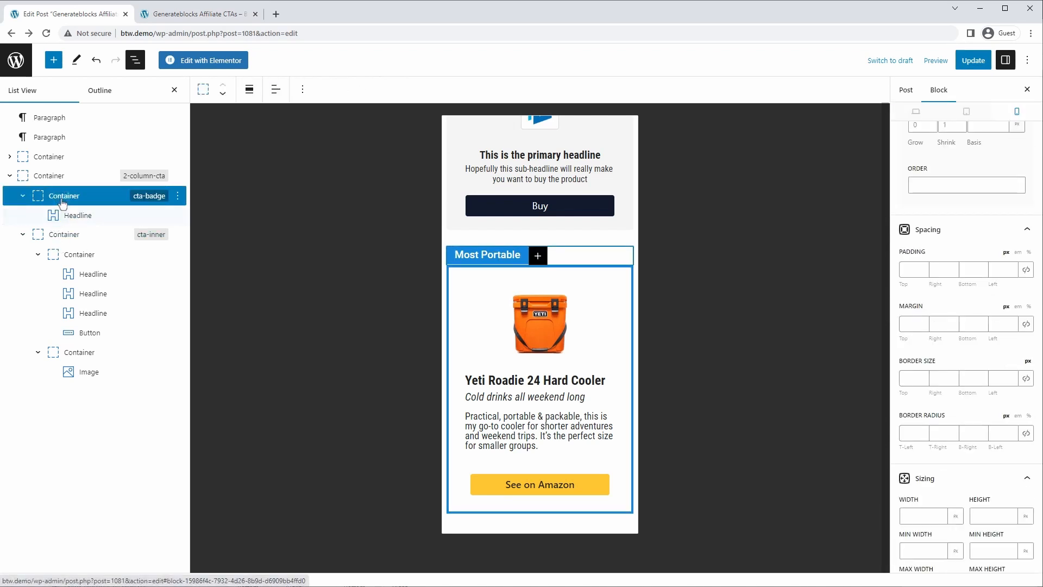
left_click(274, 92)
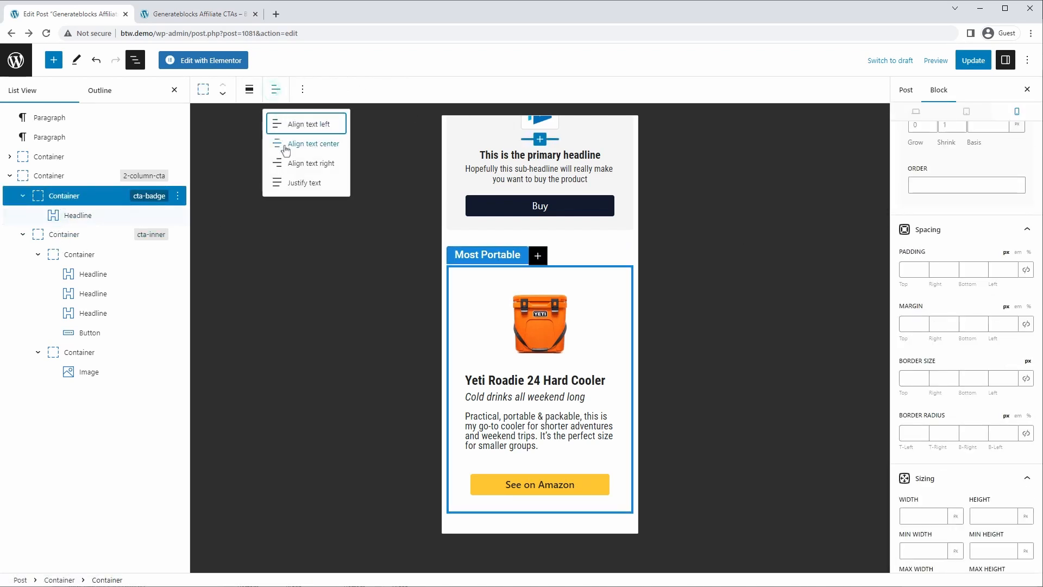
left_click(284, 145)
left_click(973, 61)
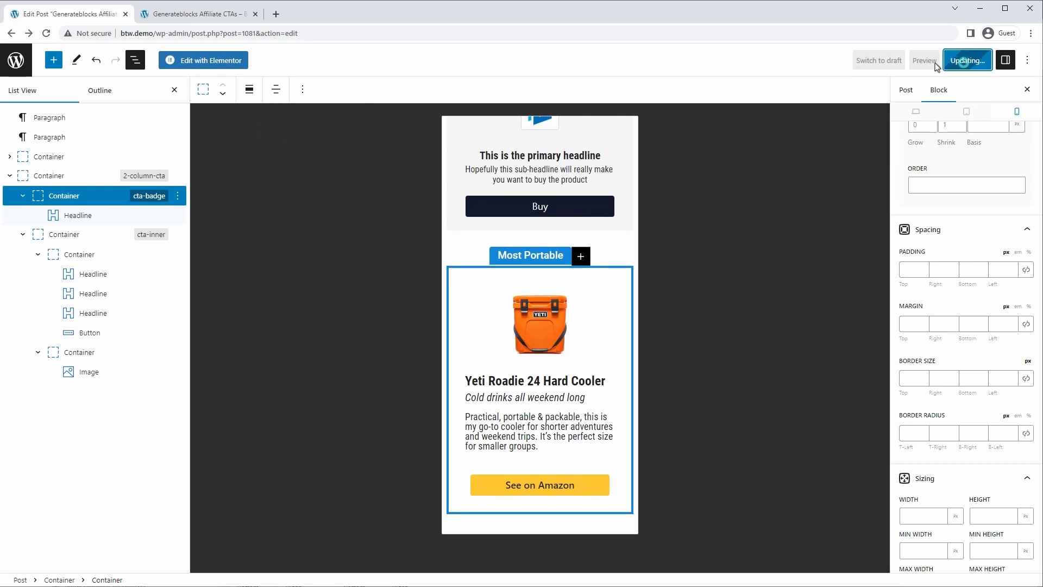
Check both call-to-action boxes in the post preview while resizing the responsive viewport.
left_click(201, 16)
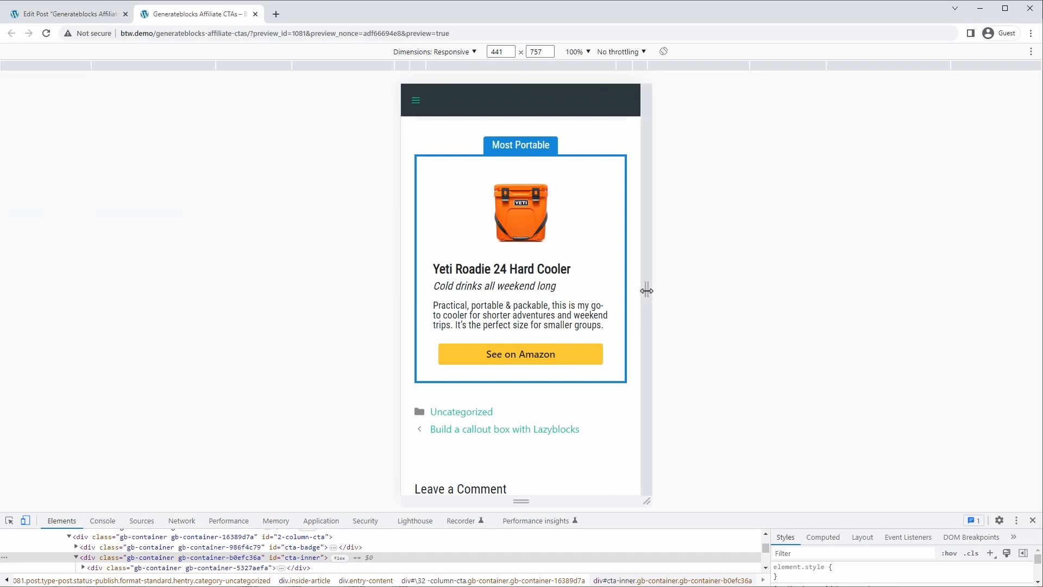
left_click_drag(646, 289, 928, 291)
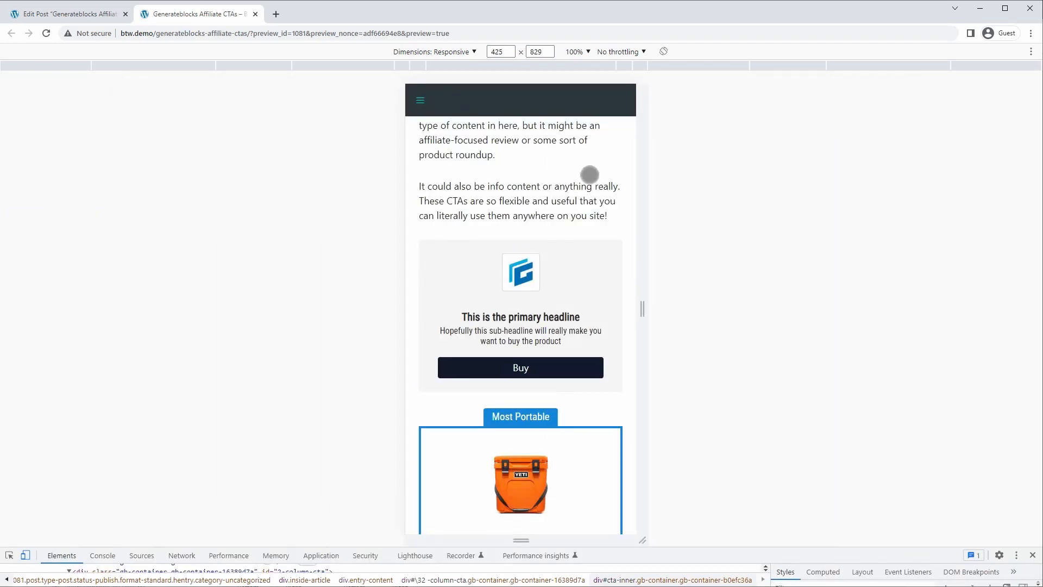
scroll(589, 174, "down", 4)
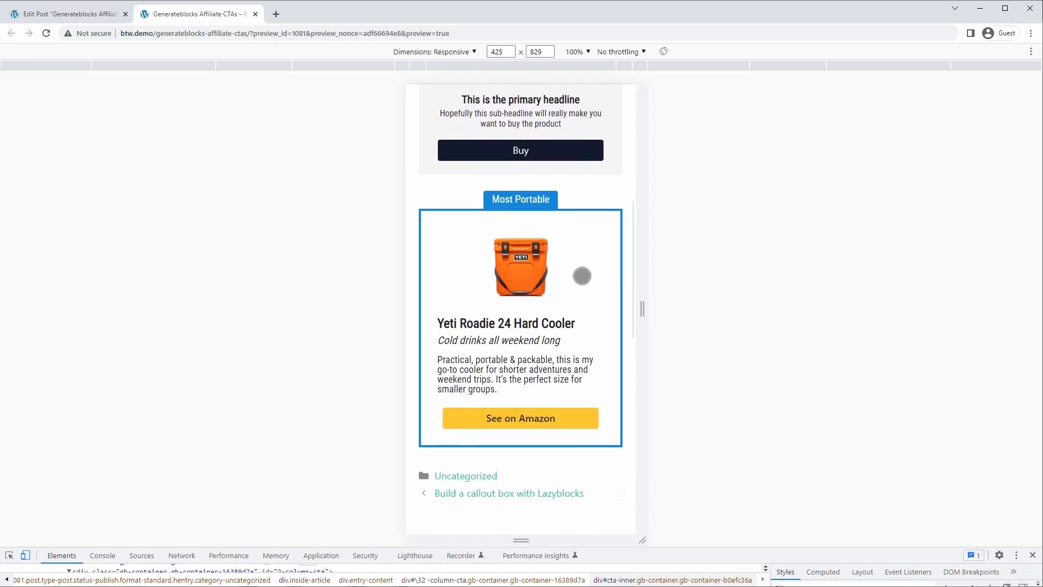